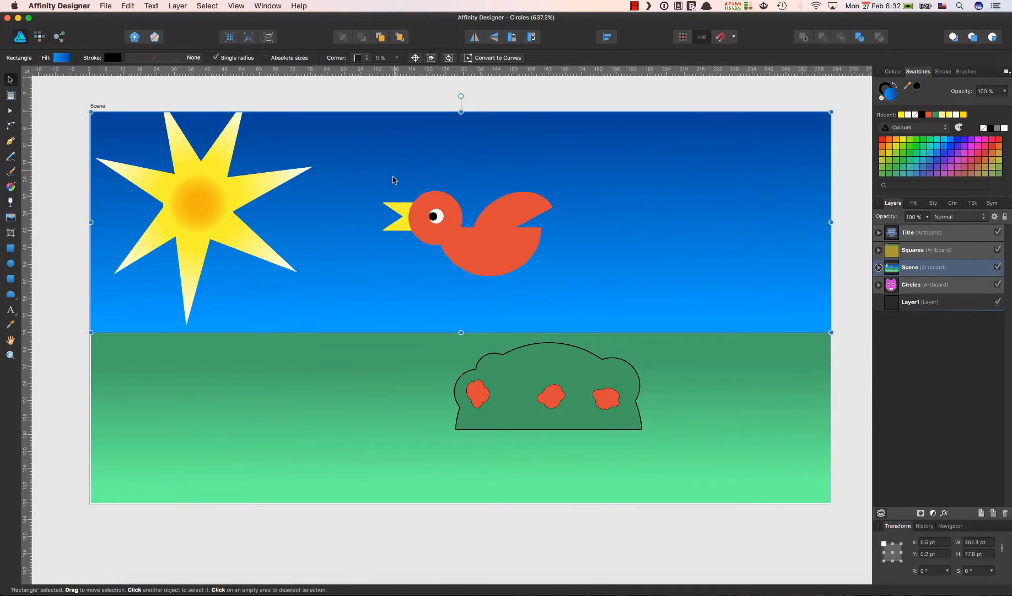
- Group the sun's ellipse with all its ray symbols on the Scene artboard and name the group Sun
click(450, 240)
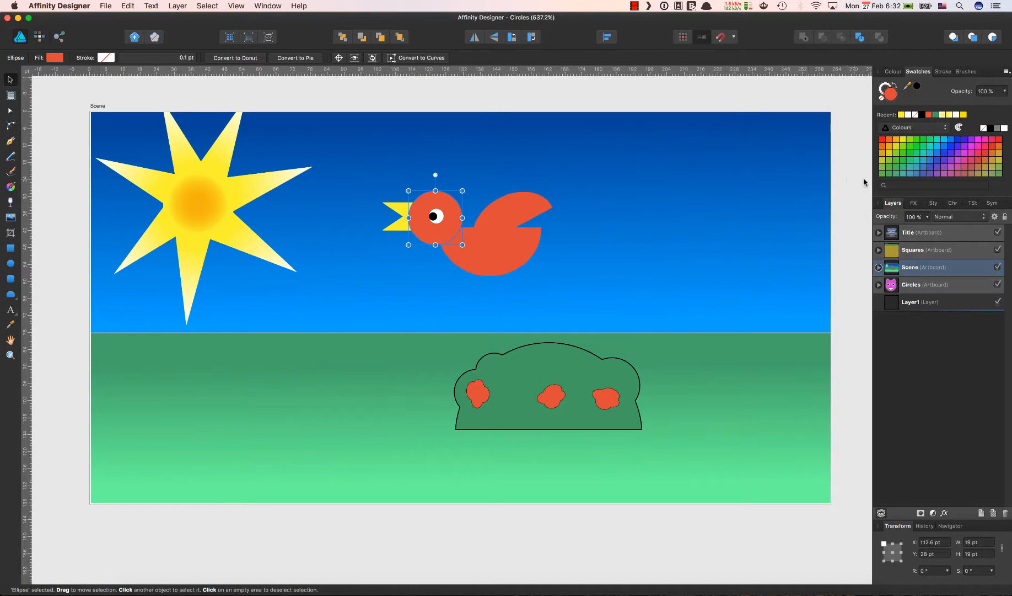
click(879, 267)
scroll(918, 350, down, 2)
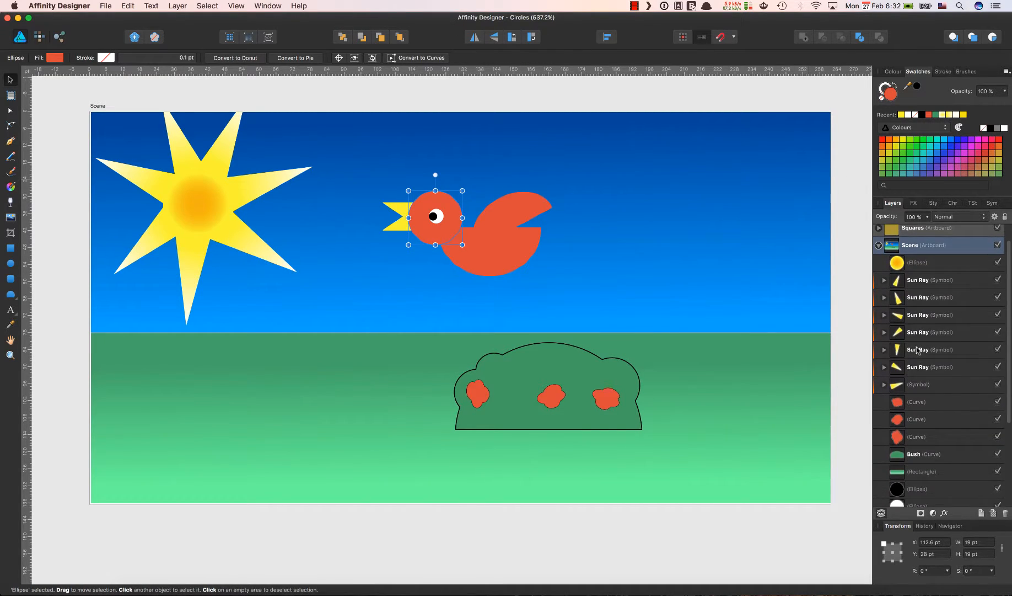
click(937, 267)
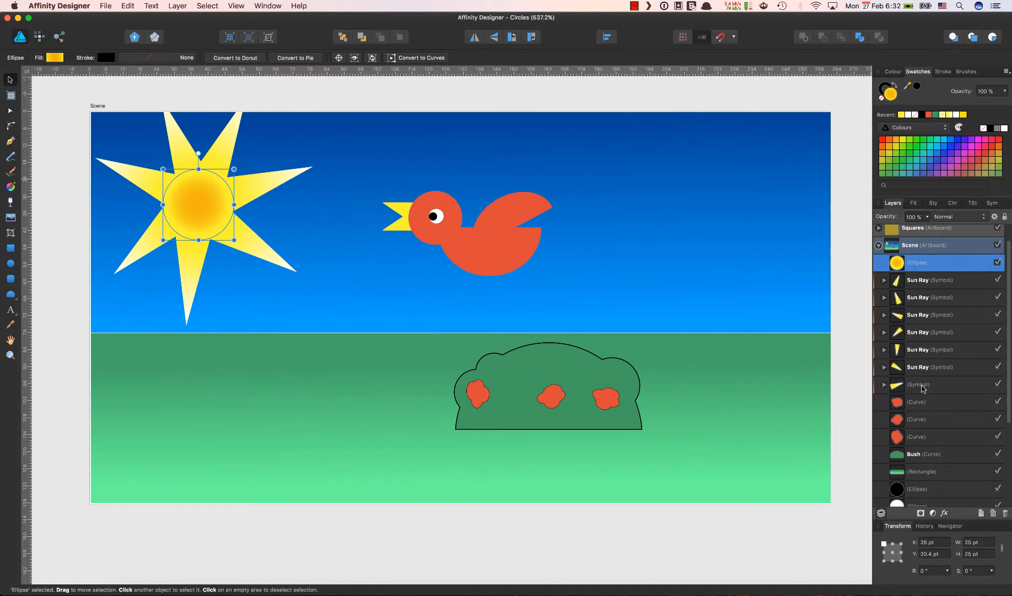
shift+click(923, 386)
key(super+g)
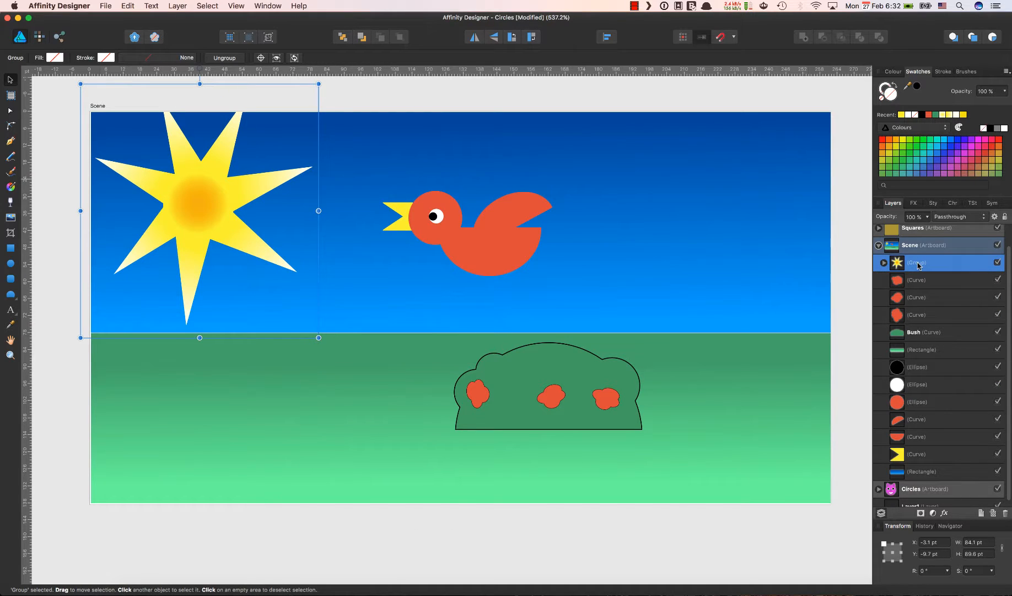
double_click(918, 264)
text(Sun)
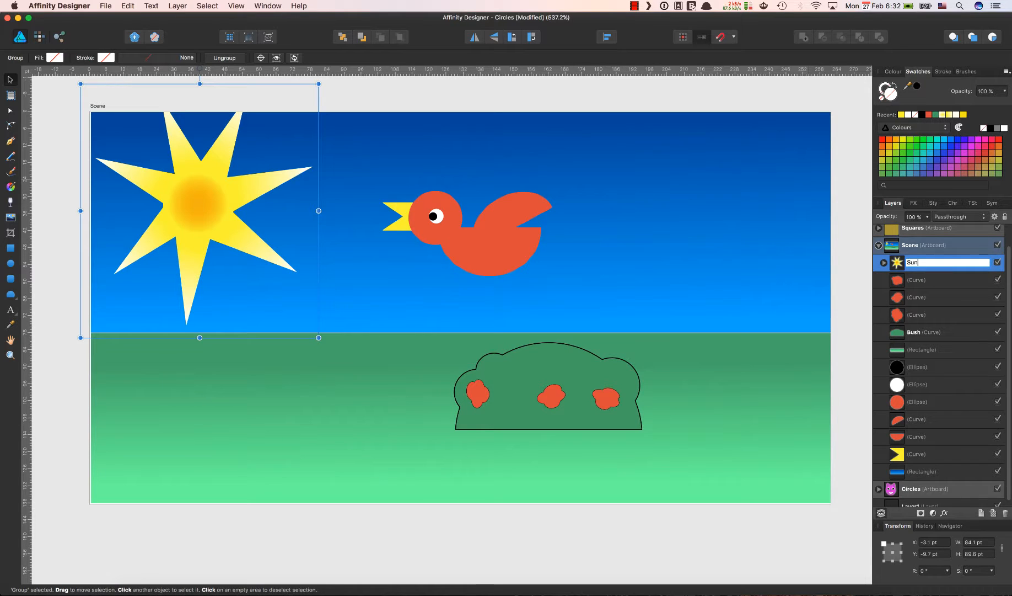
key(Return)
- Rename each of the three red curves on the bush as Berry
click(935, 281)
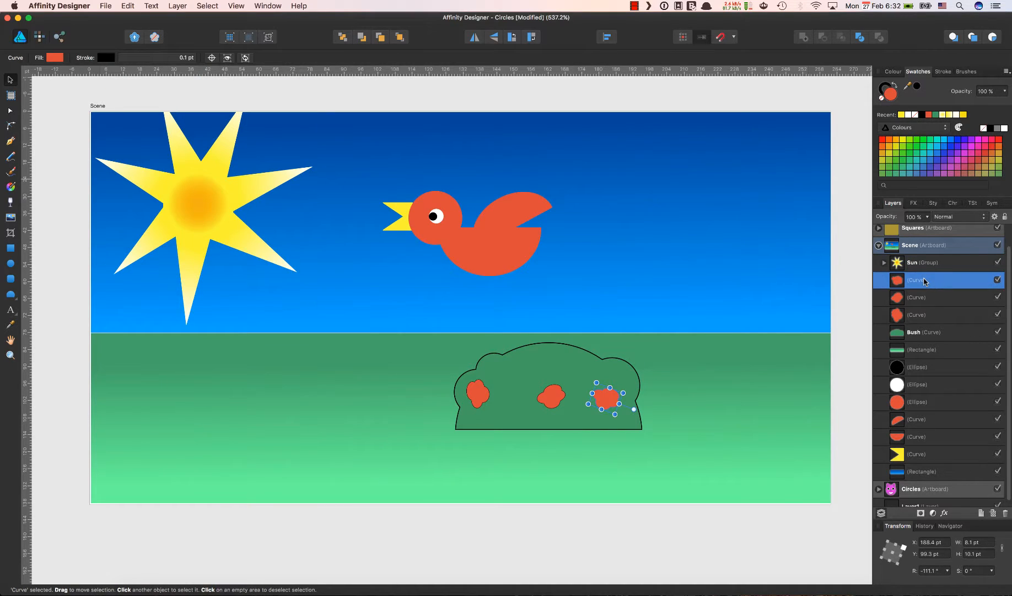
double_click(925, 281)
text(Berry)
key(Return)
click(918, 298)
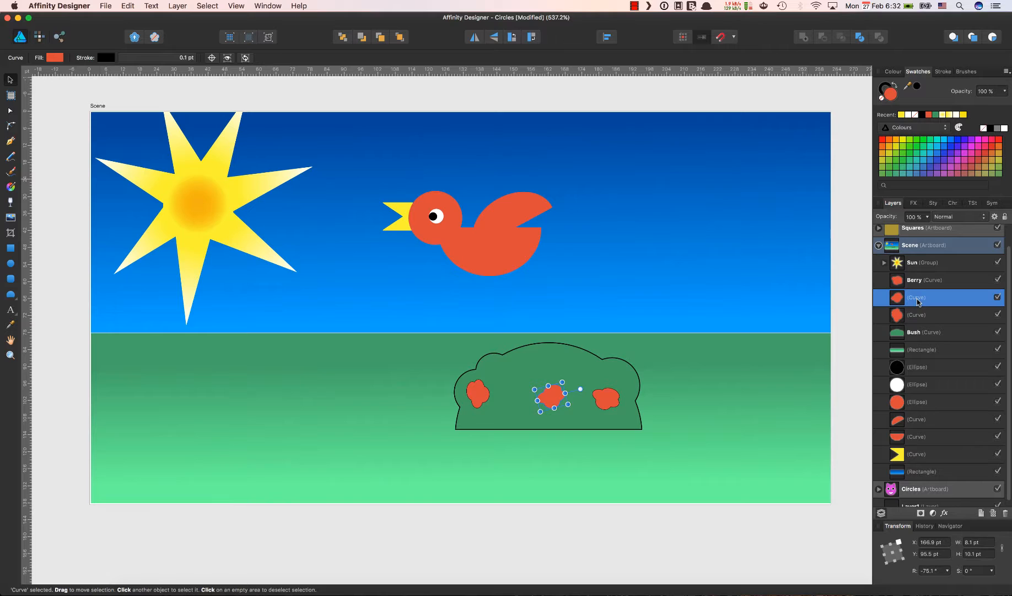
double_click(918, 301)
text(Berry)
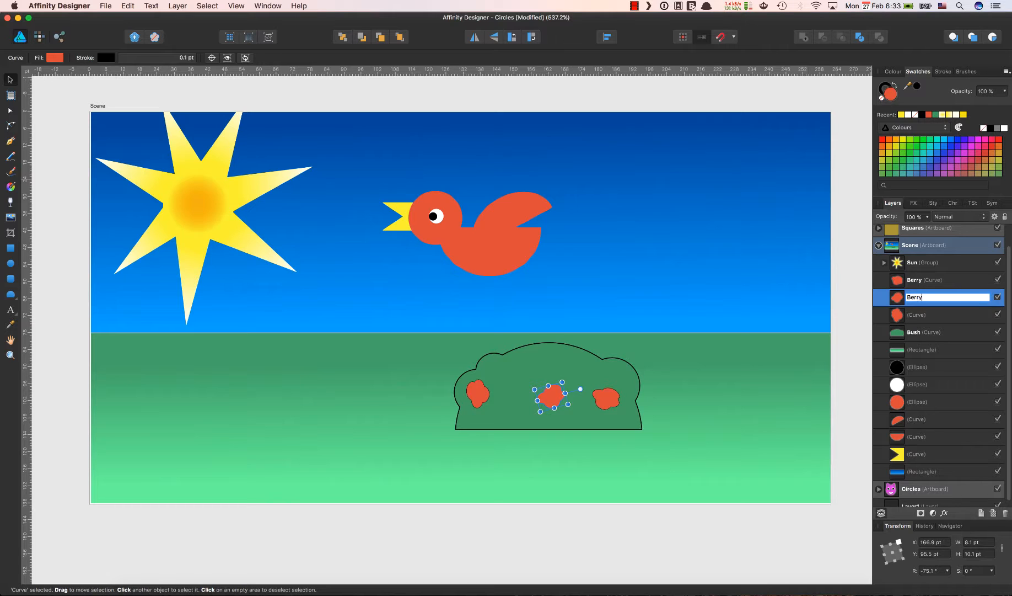
key(Return)
click(918, 315)
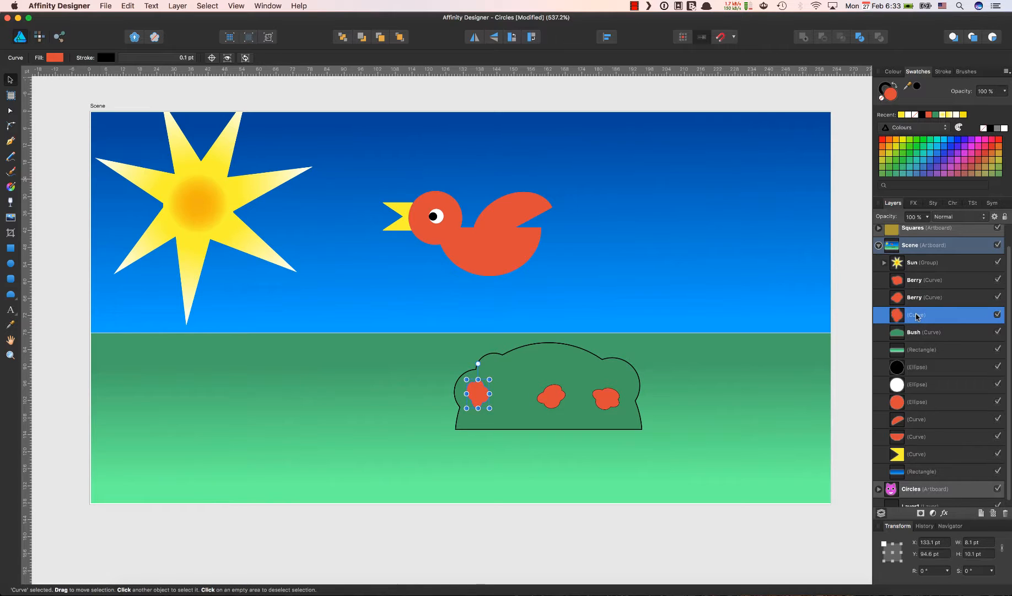
double_click(917, 315)
text(Berry)
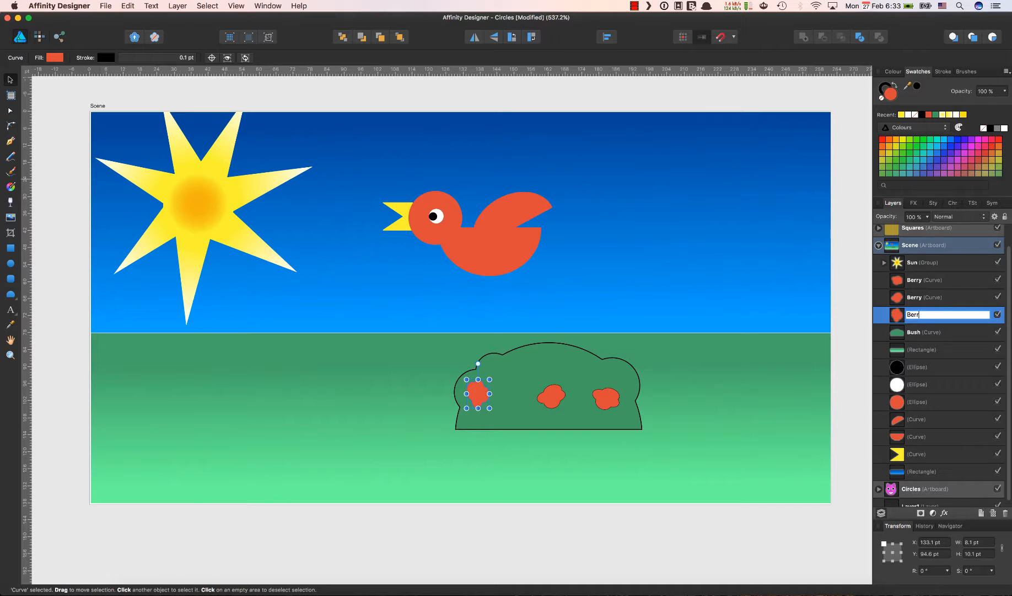
key(Return)
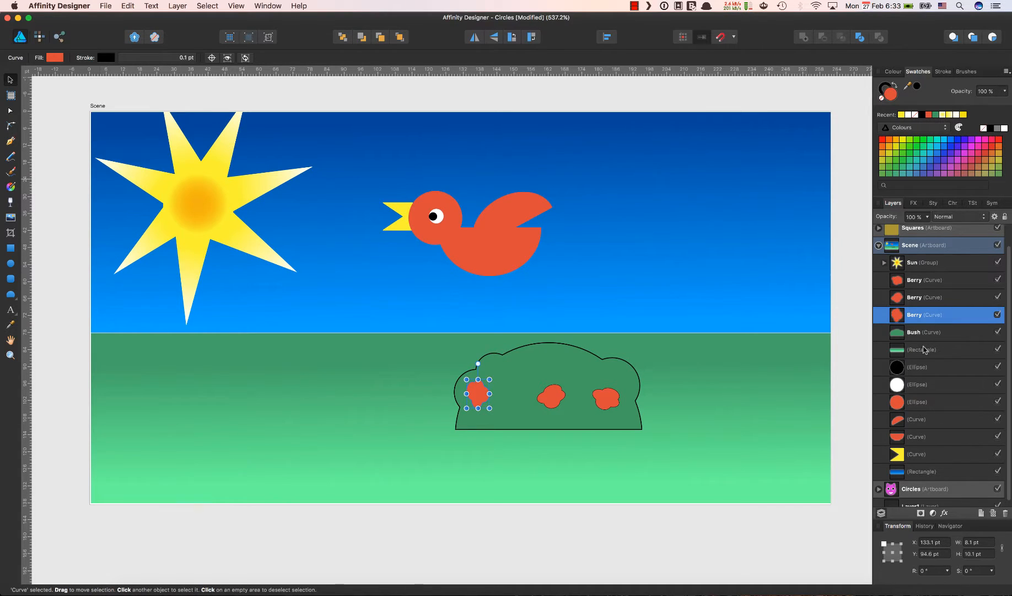
- Rename the green ground rectangle as Grass
click(925, 349)
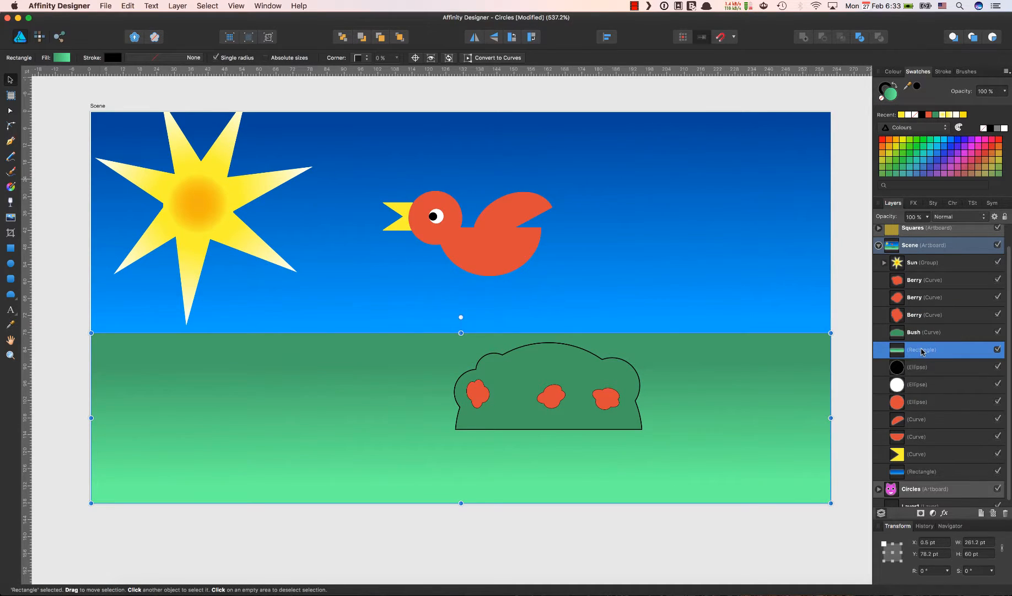
double_click(922, 351)
text(Grass)
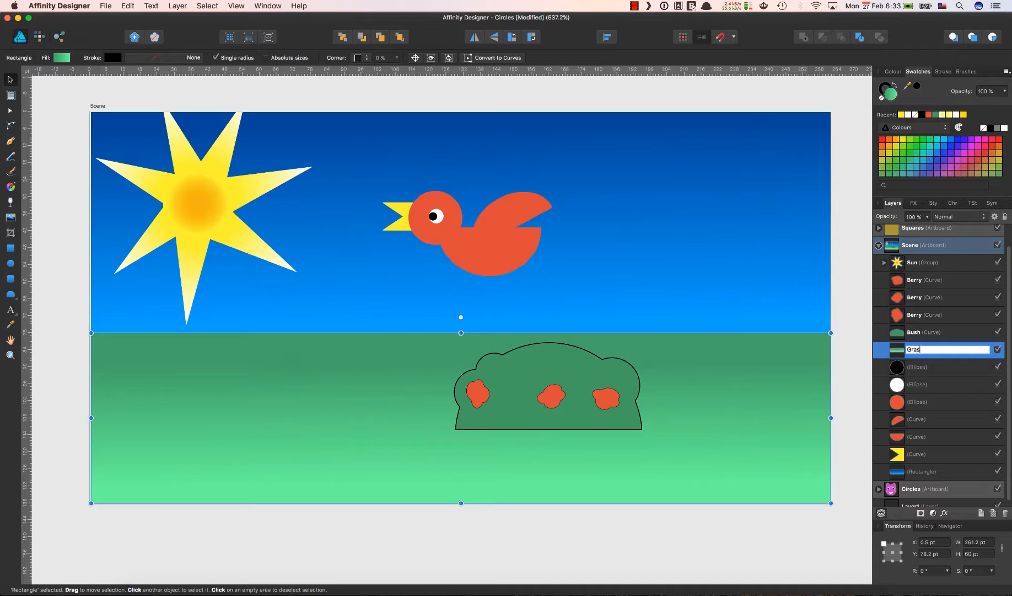
key(Return)
- Group the three Berry curves with the Bush curve and name the group Bush
click(936, 282)
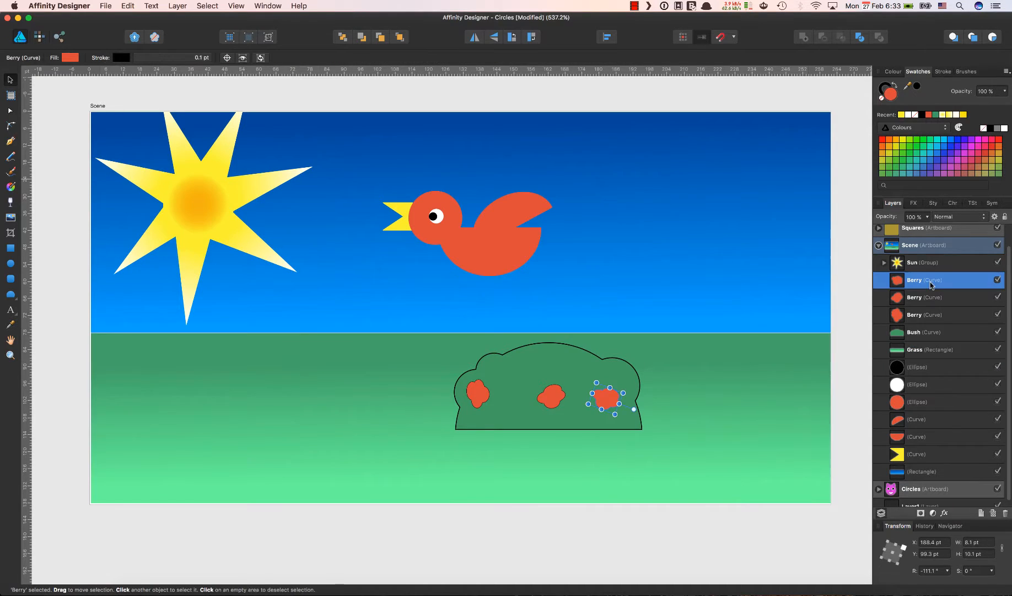
shift+click(929, 331)
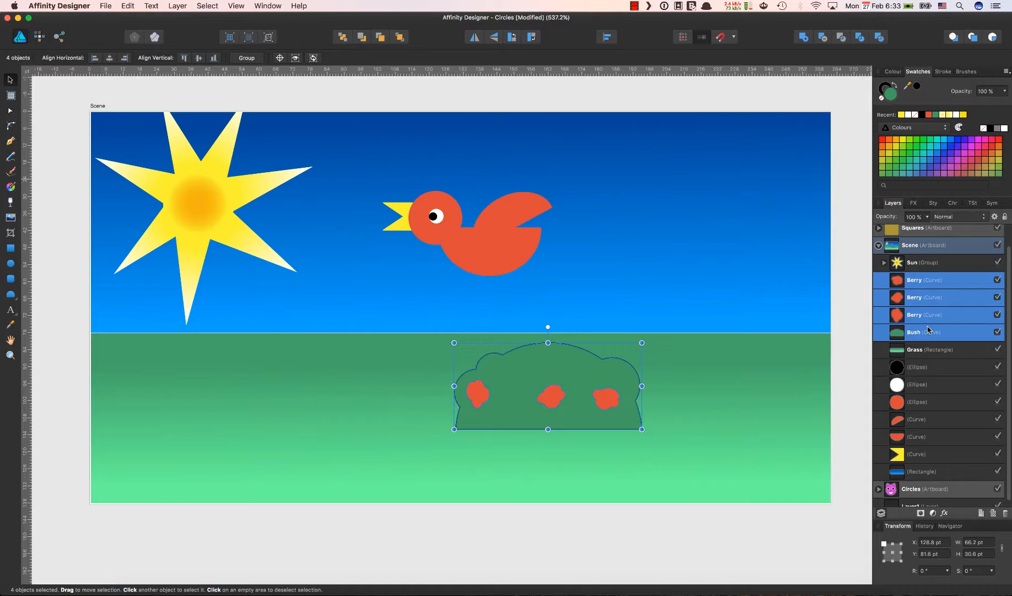
key(super+g)
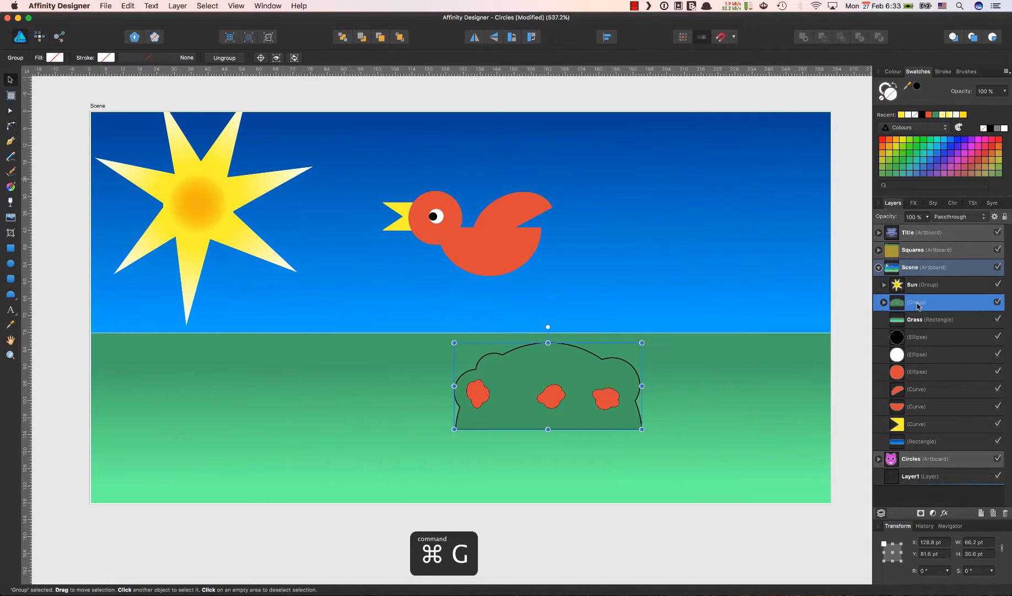
double_click(918, 303)
text(Bus)
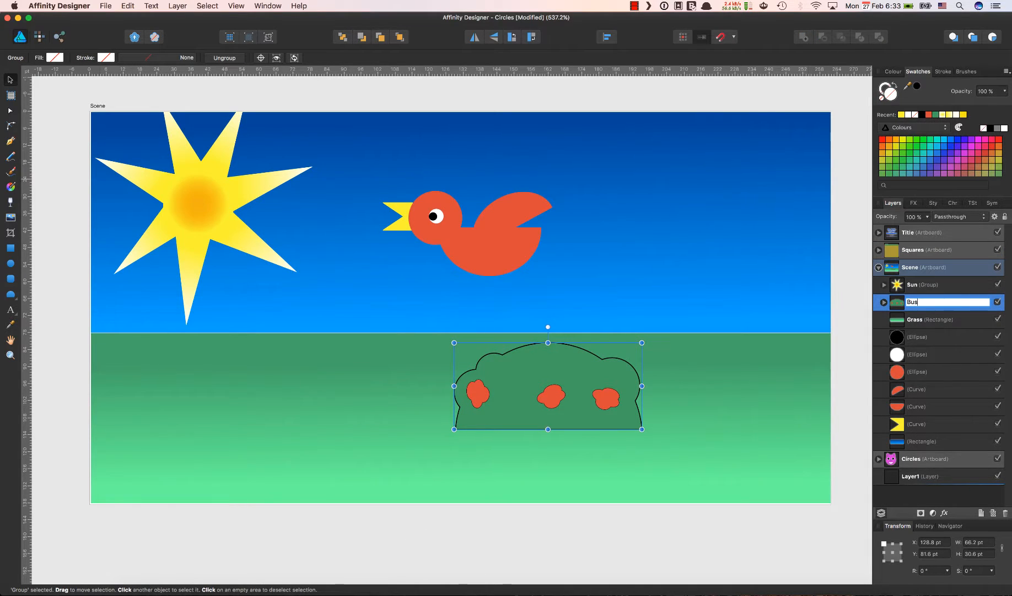
text(h)
key(Return)
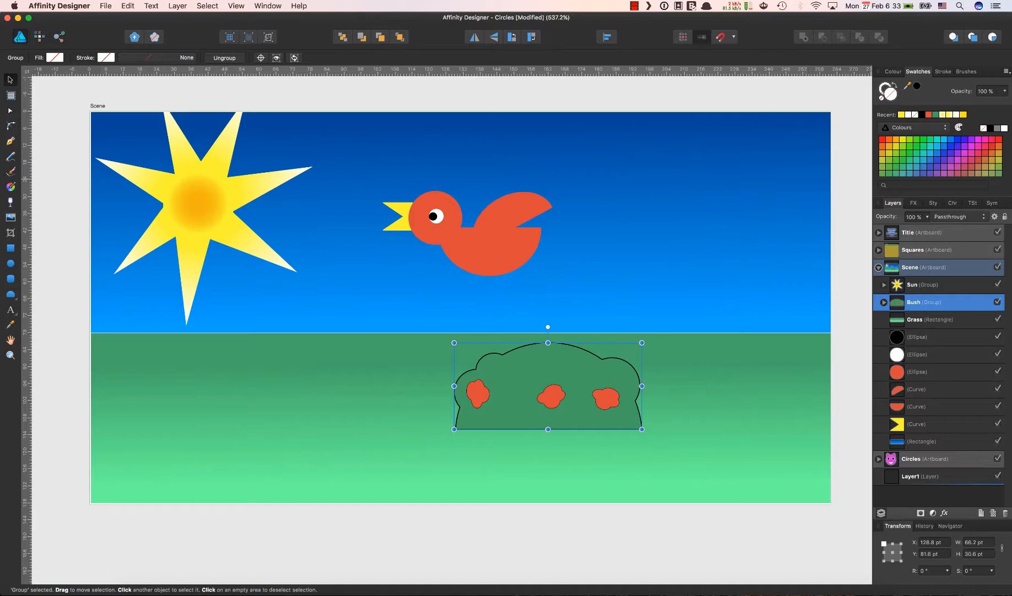
- Group the bird's three ellipses and three curves and name the group Bird
click(936, 338)
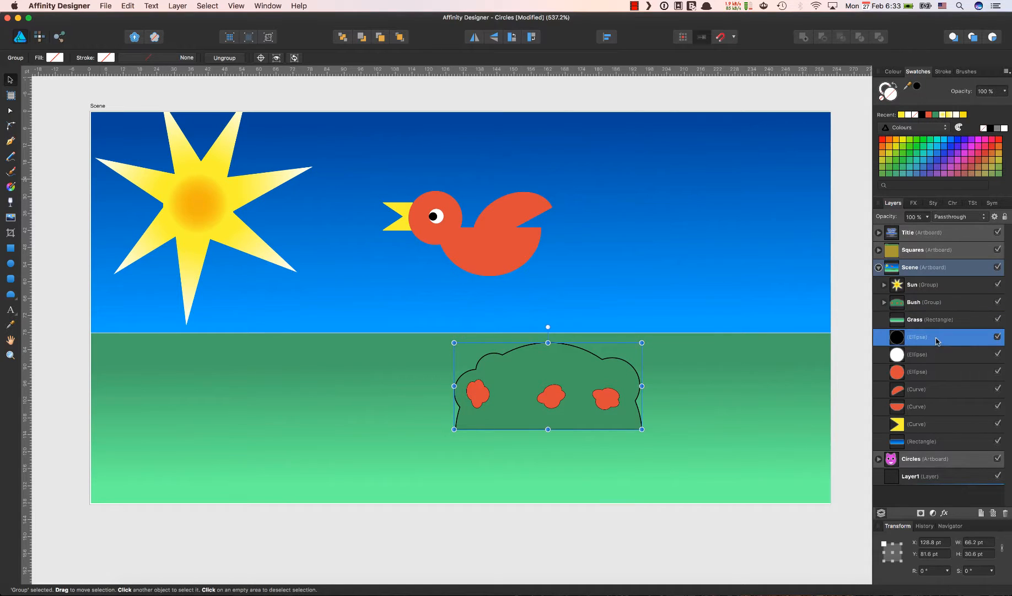
shift+click(935, 430)
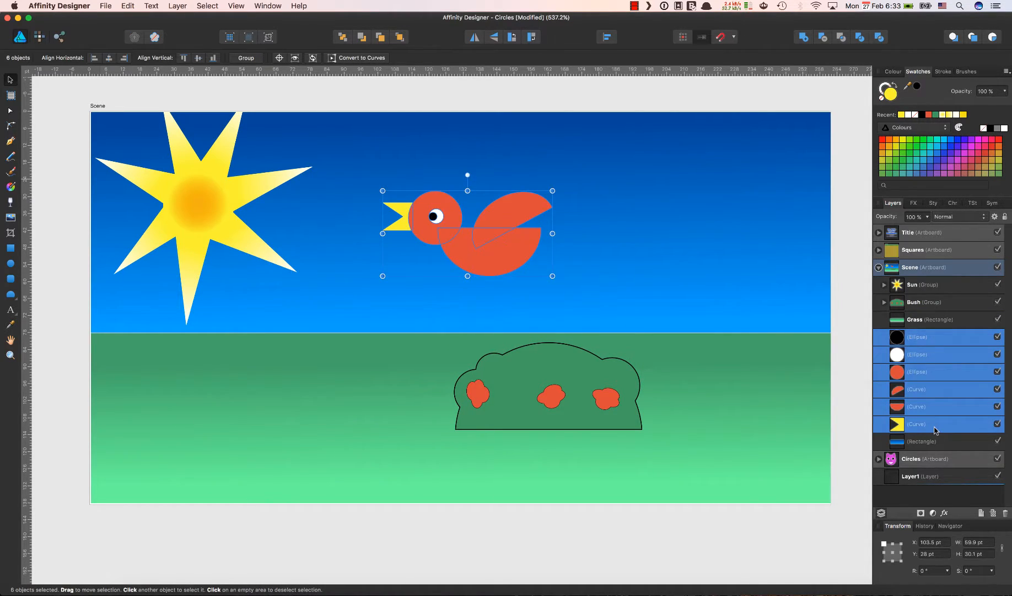
key(super+g)
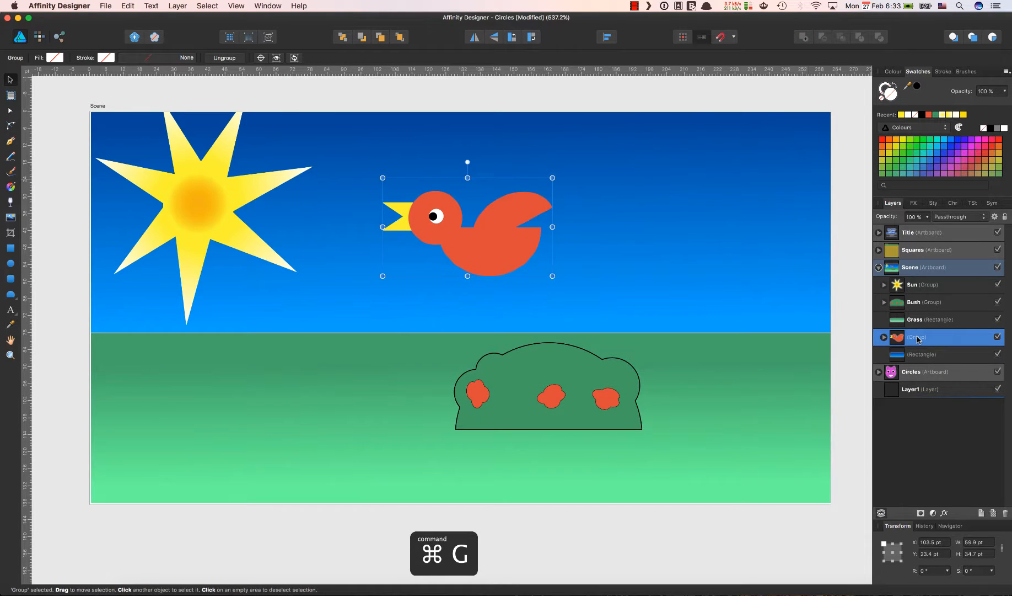
double_click(918, 337)
text(B)
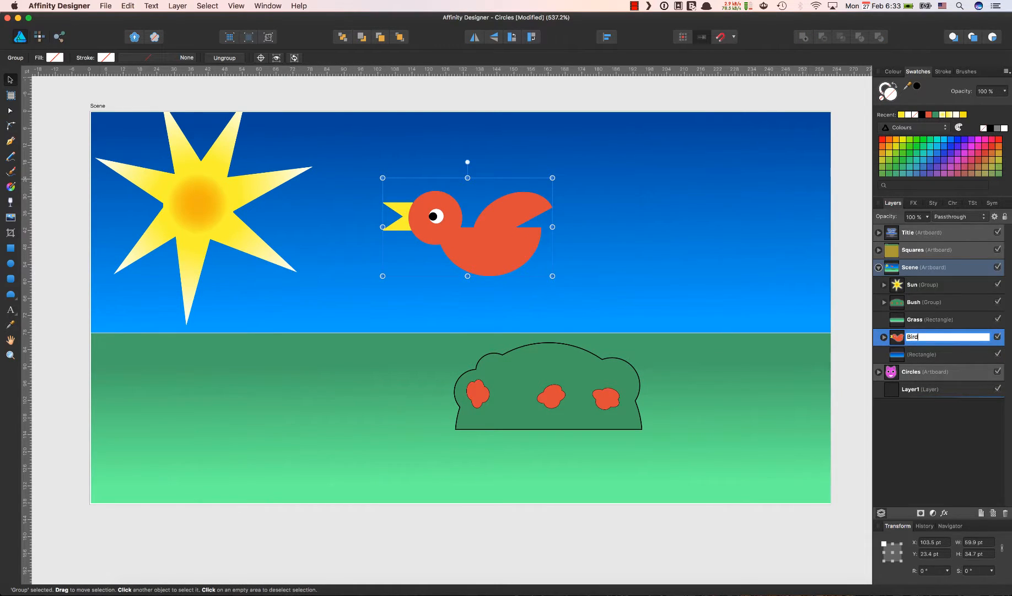
text(ird)
key(Return)
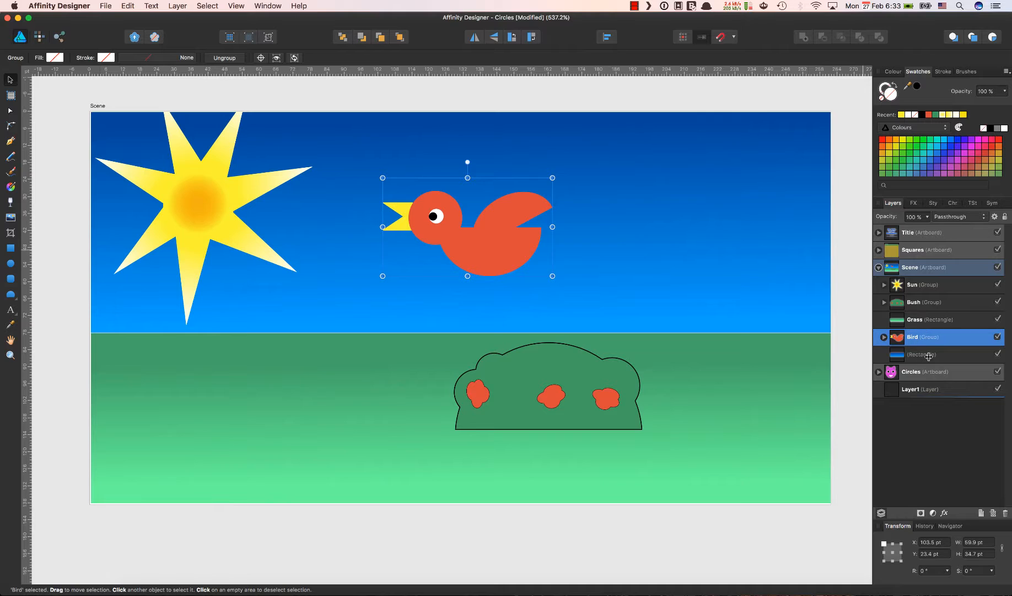
- Rename the blue background rectangle as Sky
click(927, 355)
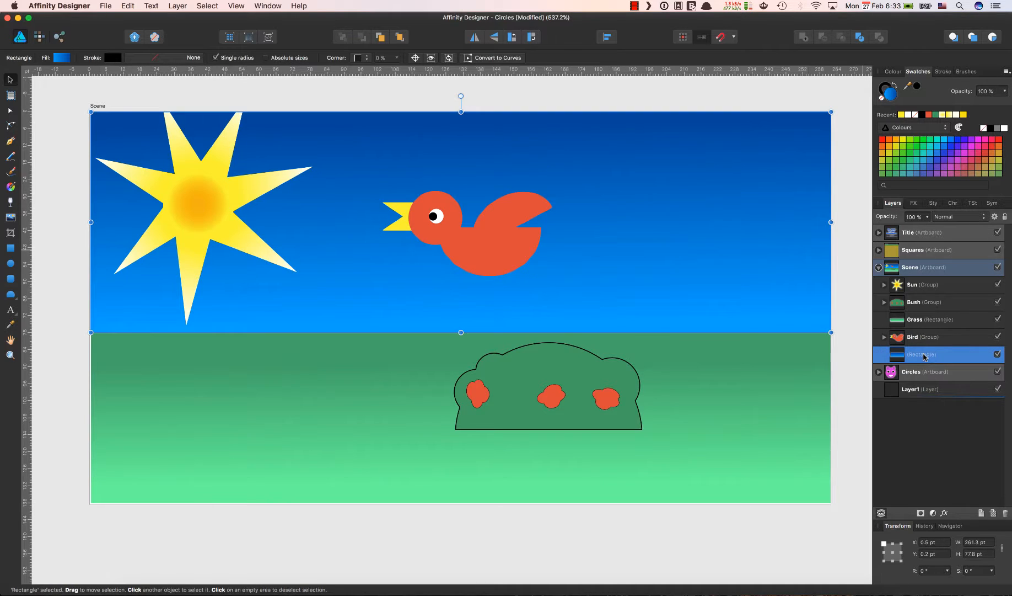
double_click(925, 355)
text(Sky)
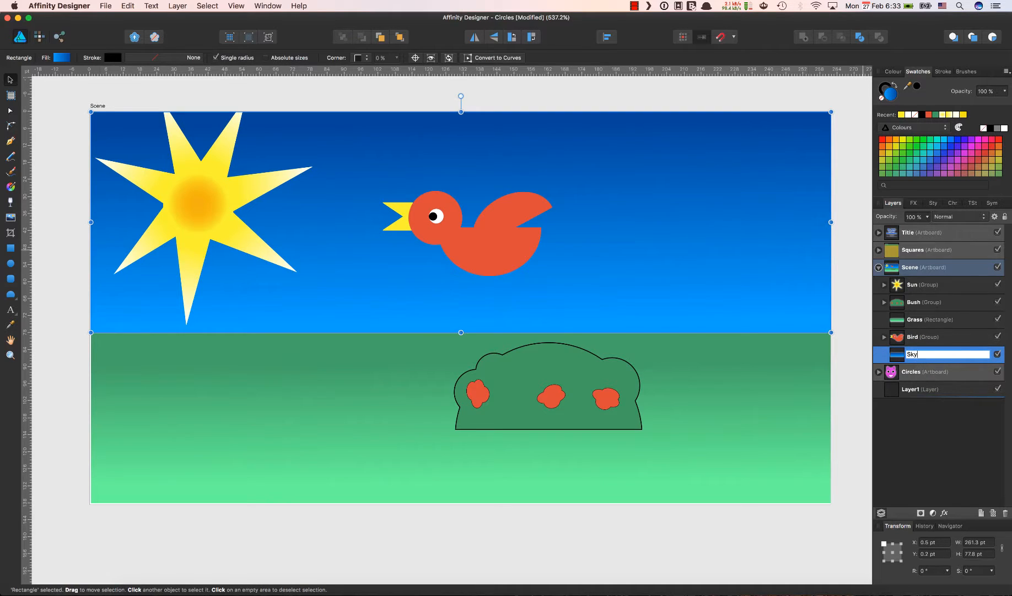
key(Return)
- Move the Bird group to the upper-right part of the sky, at about X 163.5 pt, Y 9 pt
click(939, 338)
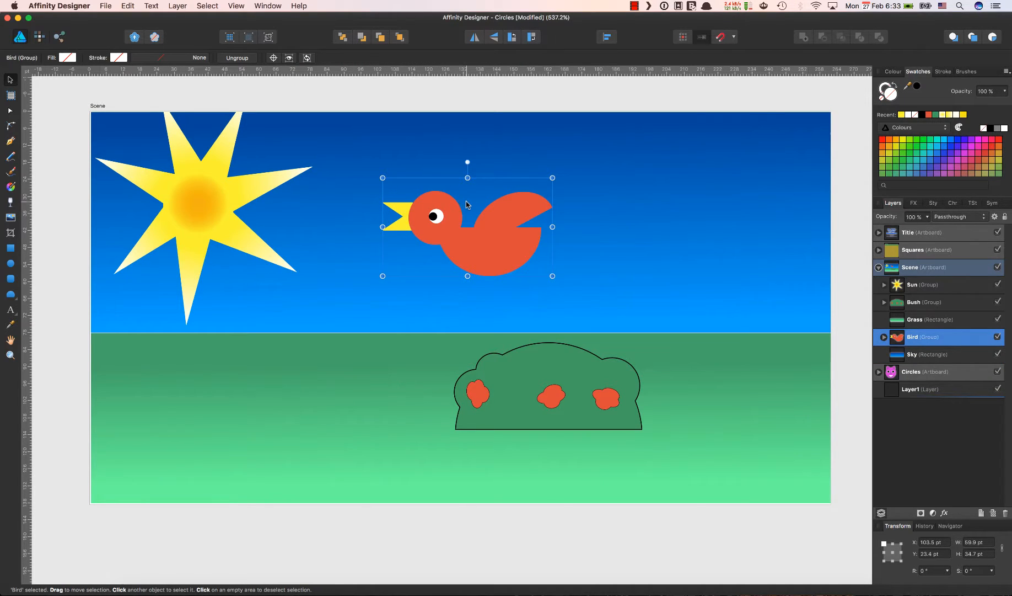
drag(452, 208, 678, 166)
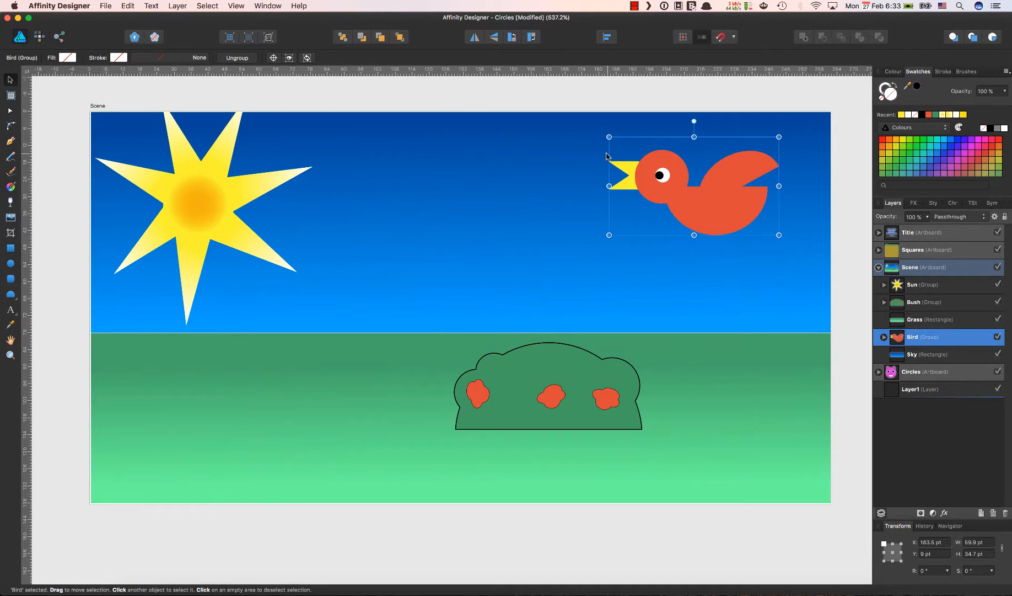
- Try shrinking the Bird group from its upper-left corner, with and without keeping its proportions, and undo each attempt
drag(609, 137, 696, 180)
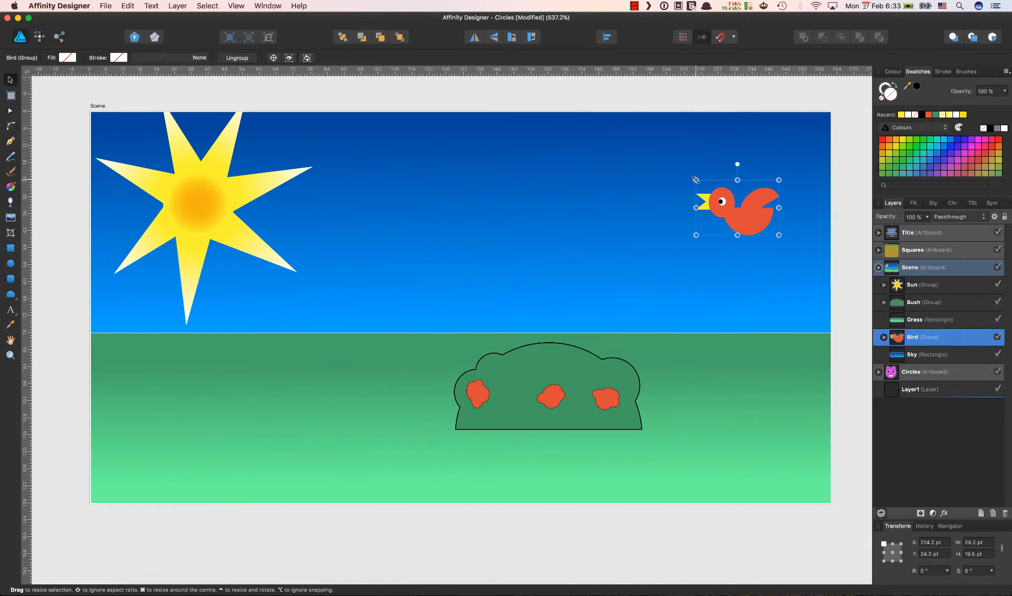
key(ctrl+z)
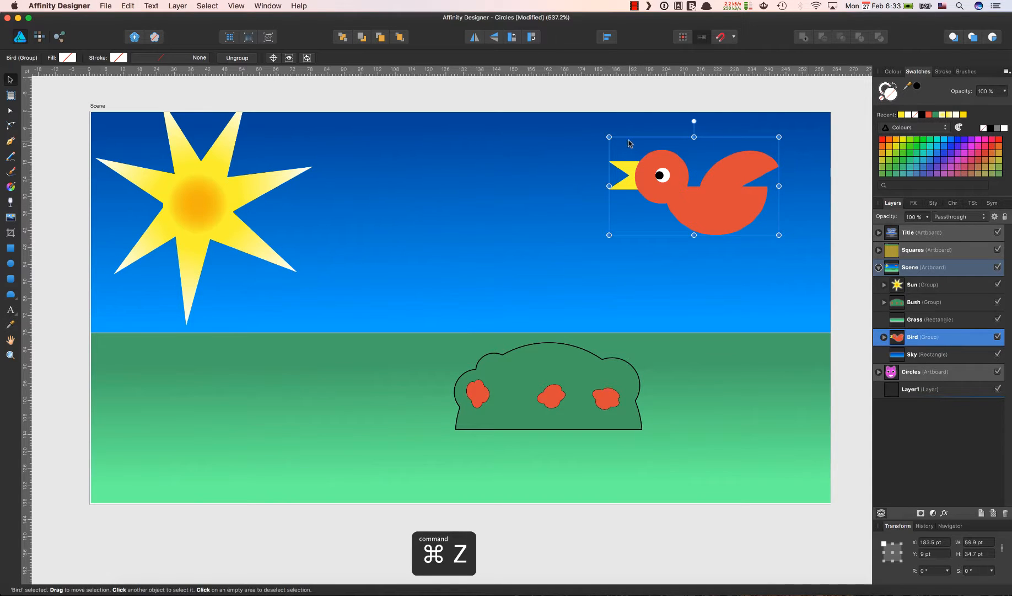
drag(609, 137, 687, 170)
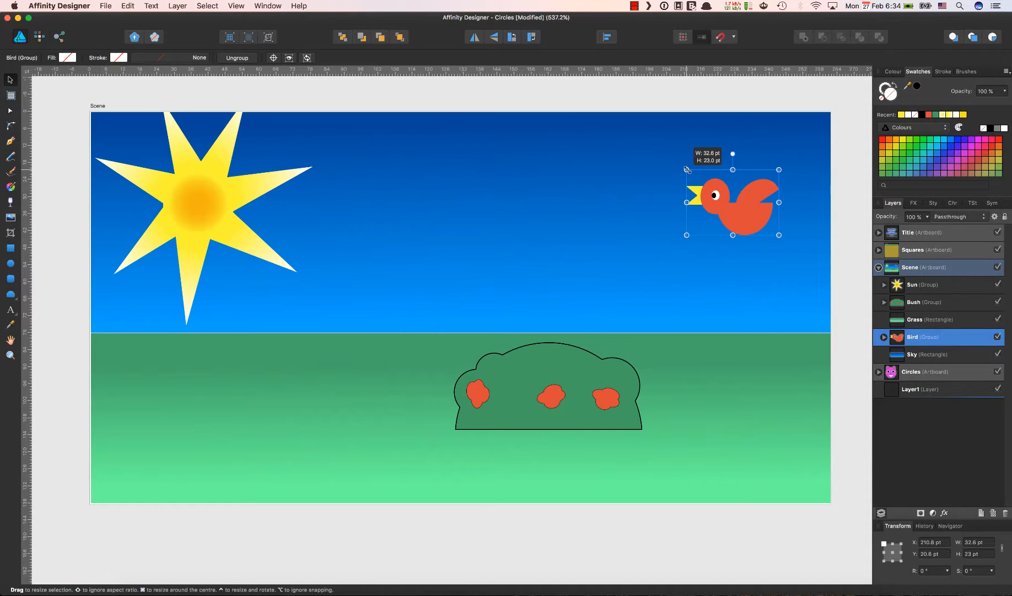
drag(688, 169, 683, 178)
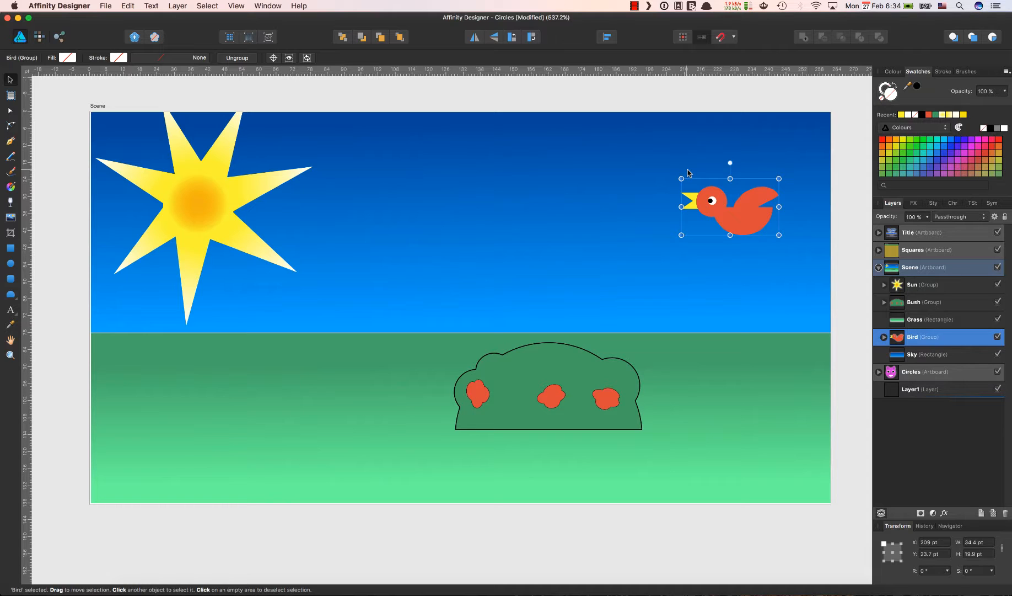
key(super+z)
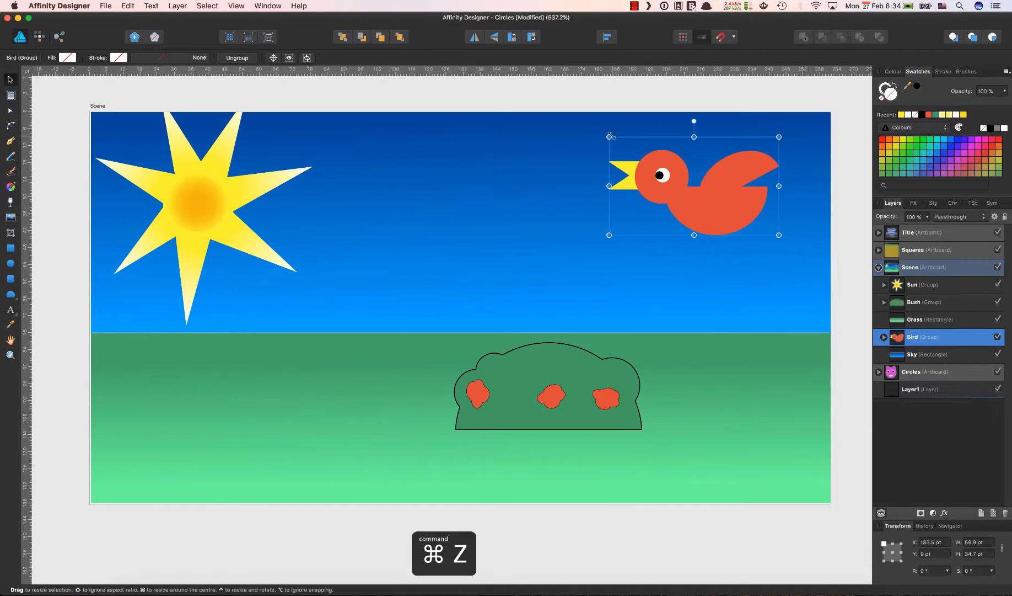
drag(610, 137, 619, 166)
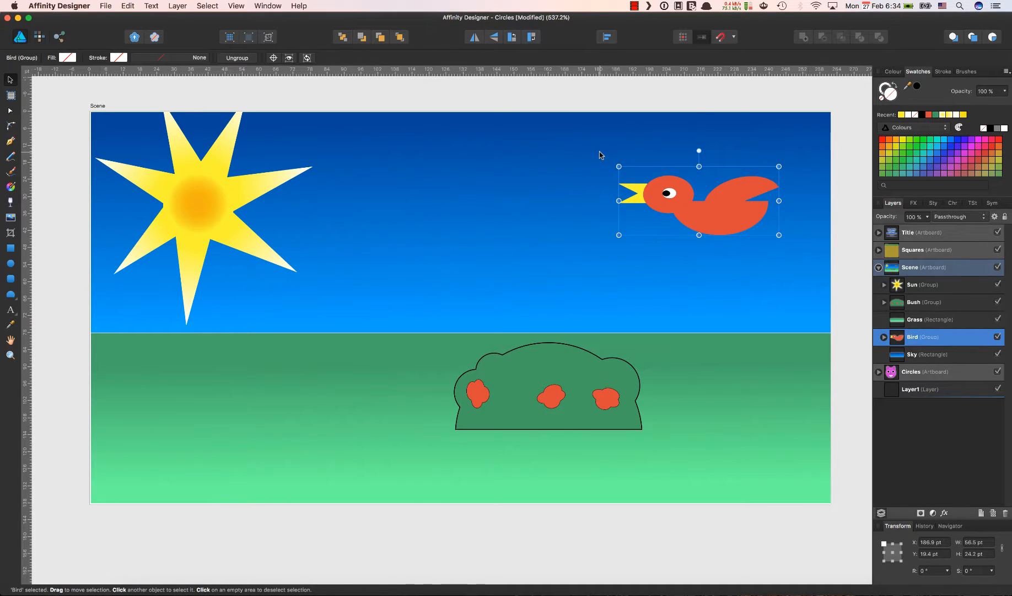
key(super+z)
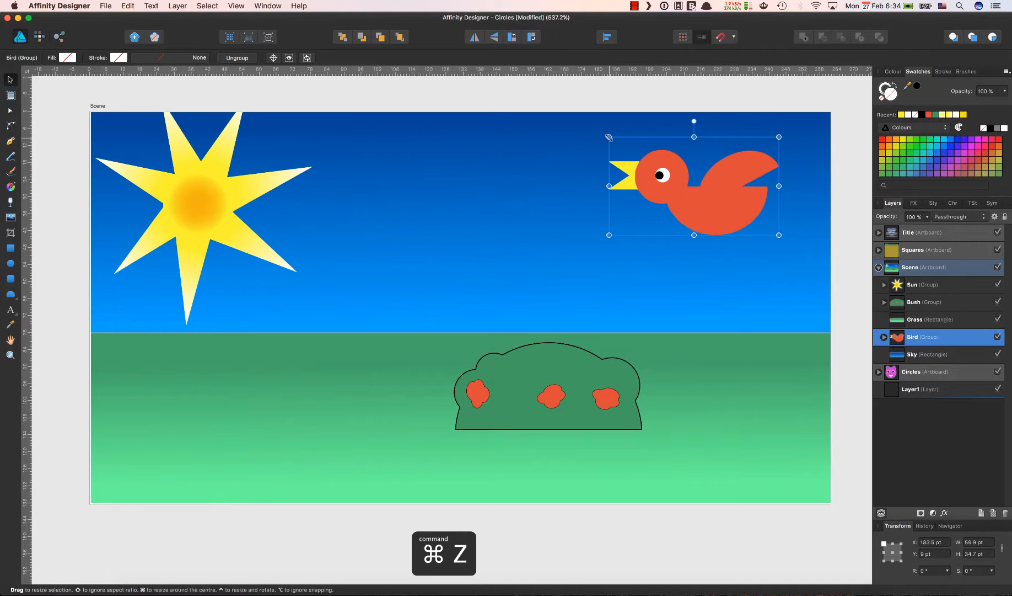
- Set the Bird group's width to 30 pt without changing its height
click(964, 544)
double_click(971, 542)
text(30)
key(Tab)
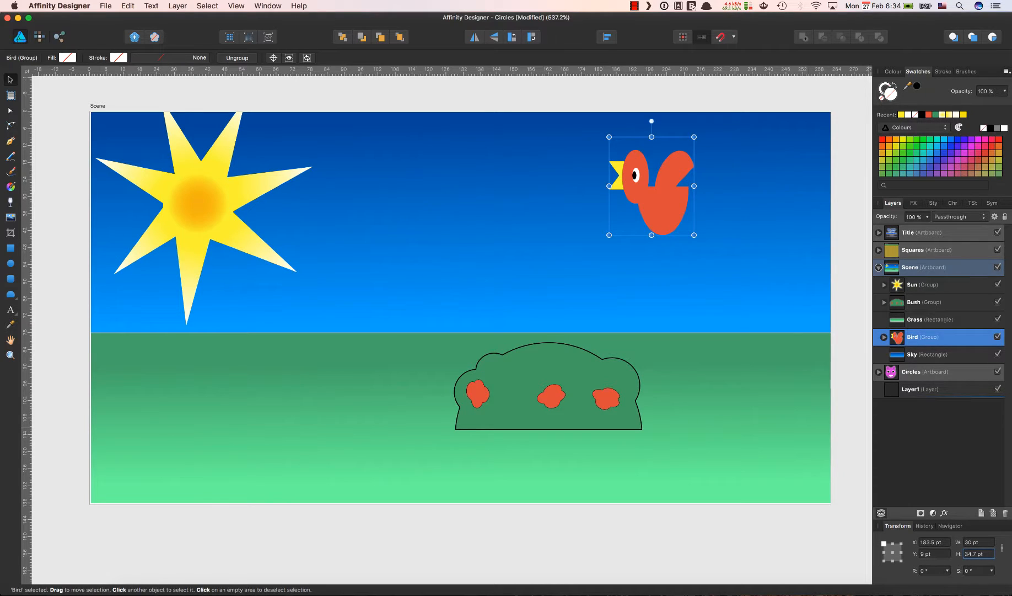
- Undo the Bird group's last width change and scale the group proportionally to a width of 30 pt
key(ctrl+z)
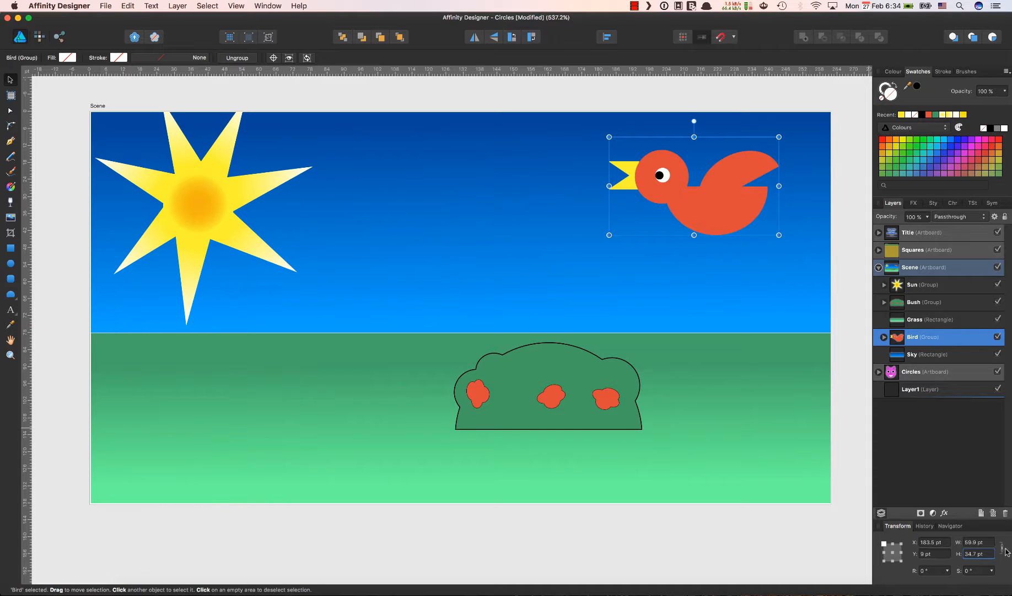
click(971, 542)
text(30)
key(Tab)
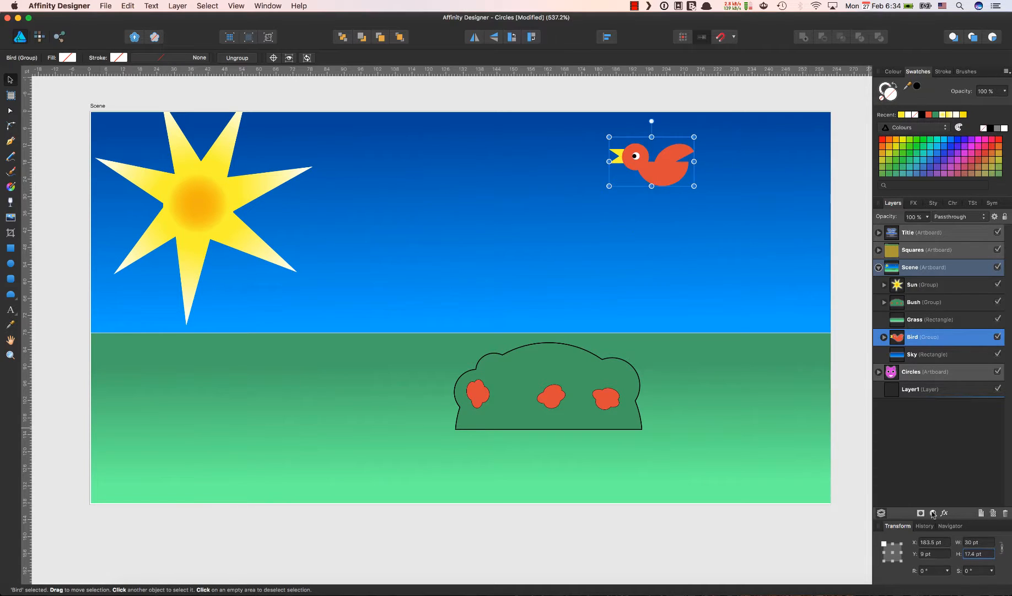
- Move the Bird group to about X 221.2 pt, Y 8.6 pt, and the Bush group to about X 185.1 pt, Y 83.1 pt
drag(664, 168, 772, 167)
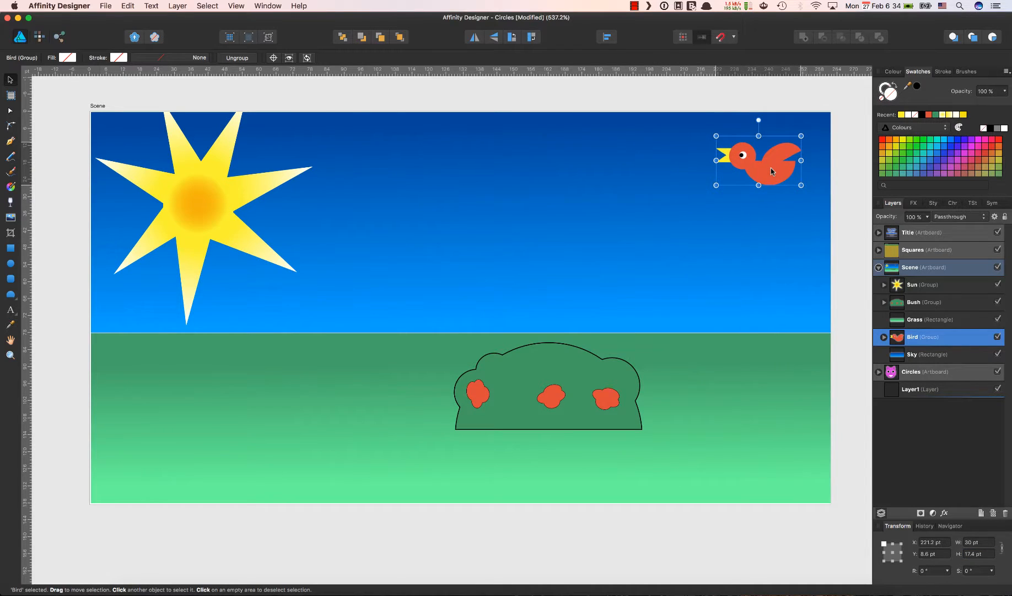
click(552, 370)
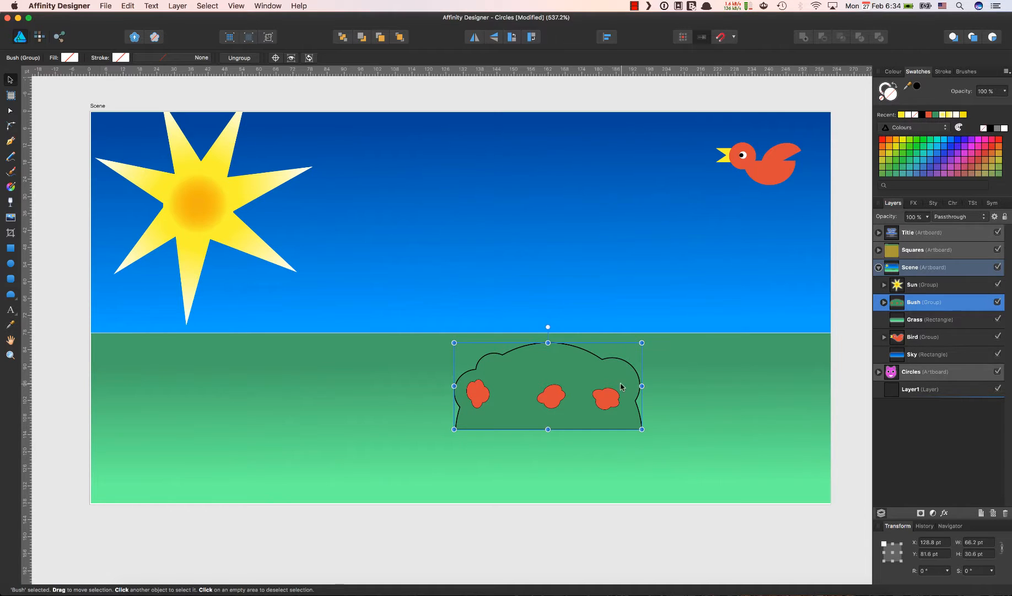
drag(617, 386, 777, 389)
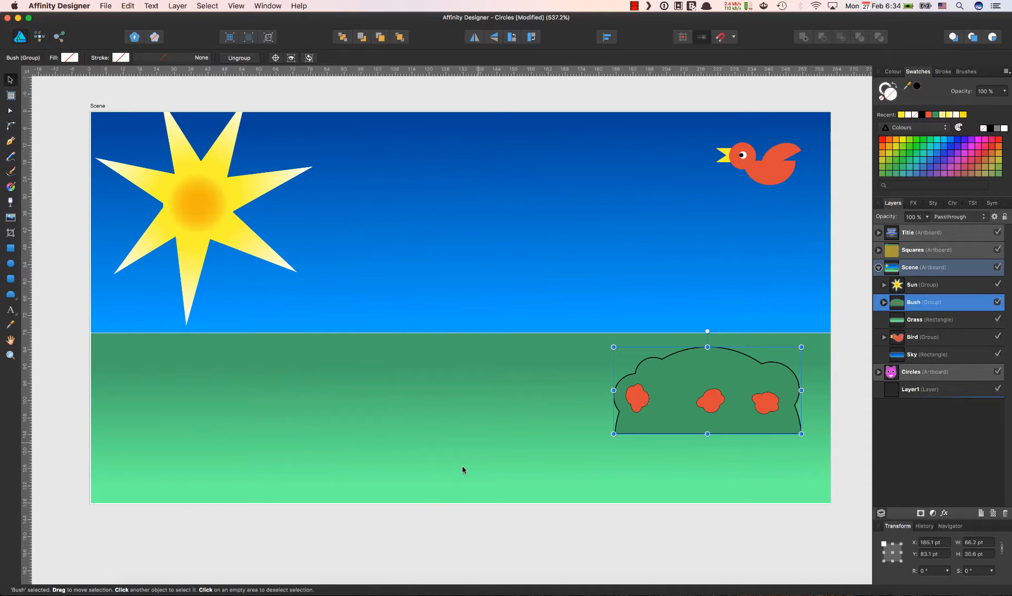
click(415, 555)
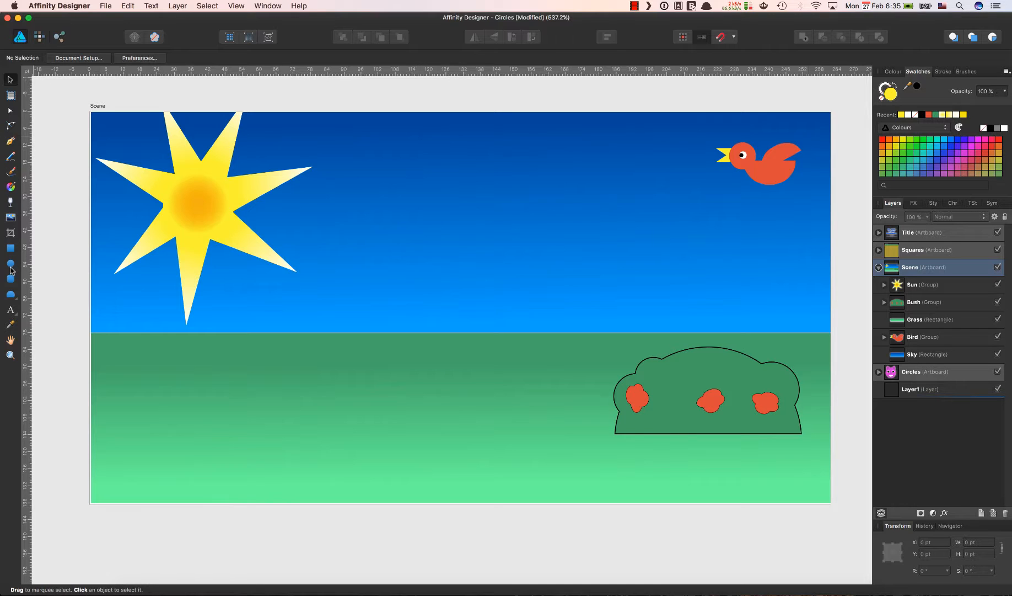
- Choose the Rounded Rectangle tool and set its fill to the light brown skin tone #C48E71
click(11, 265)
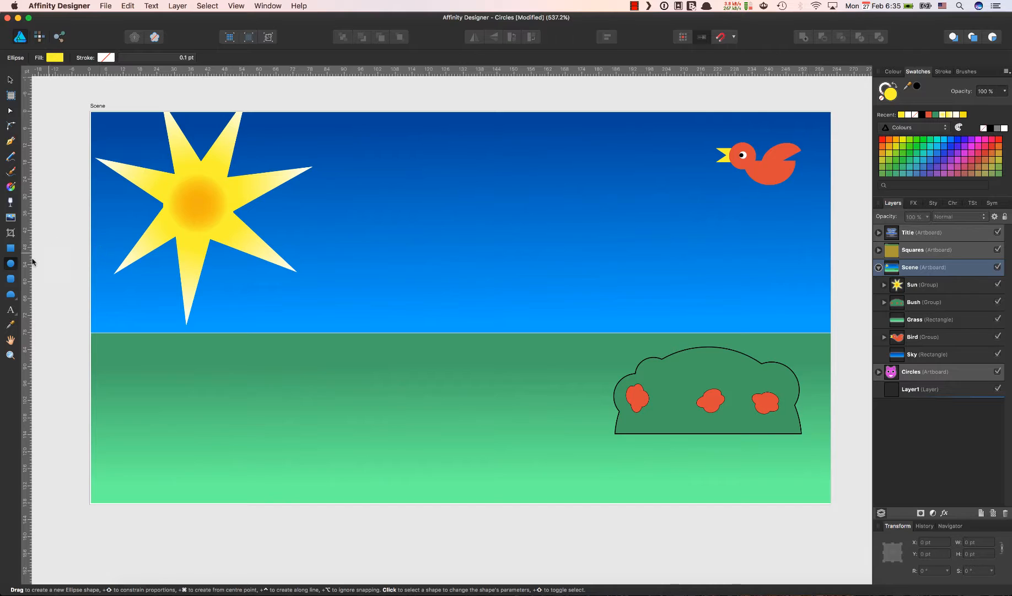
click(11, 281)
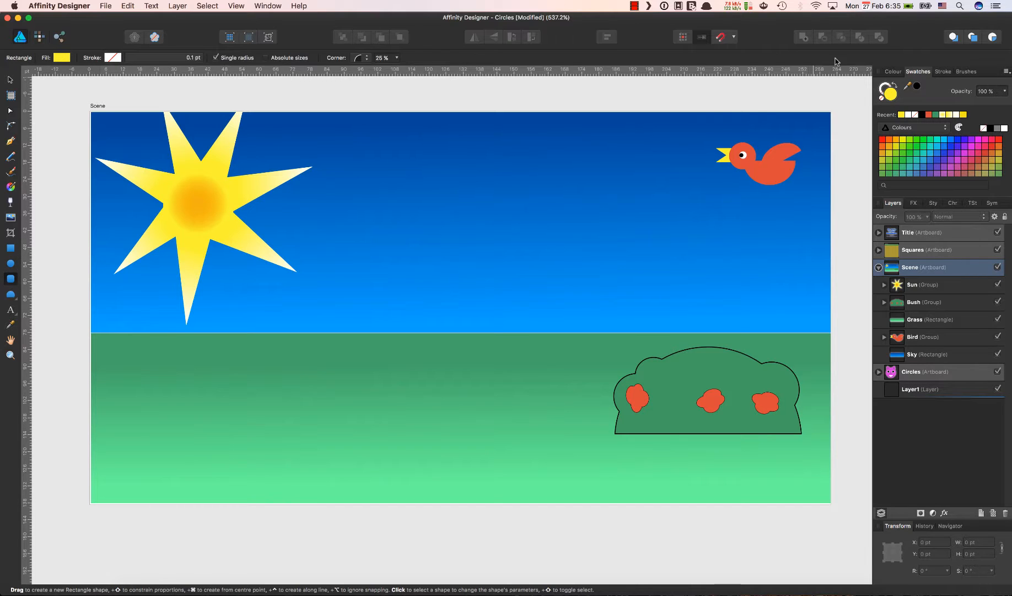
click(893, 71)
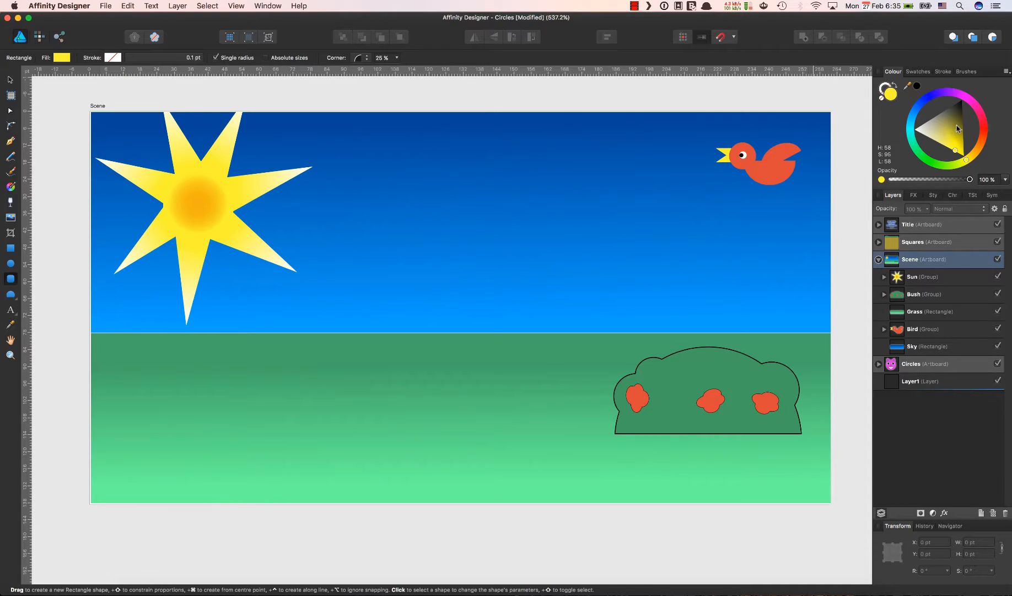
click(977, 153)
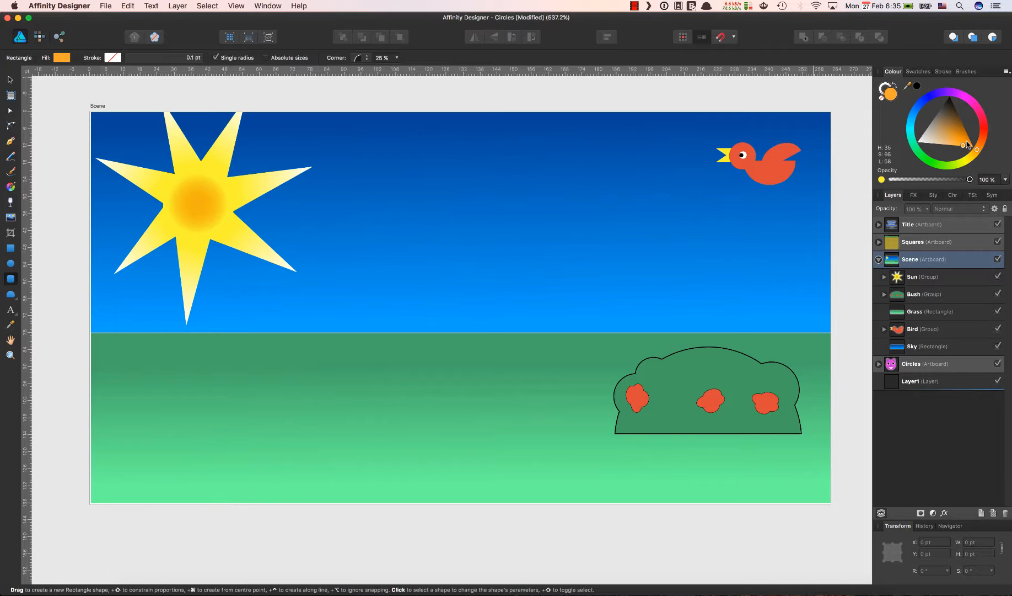
click(982, 145)
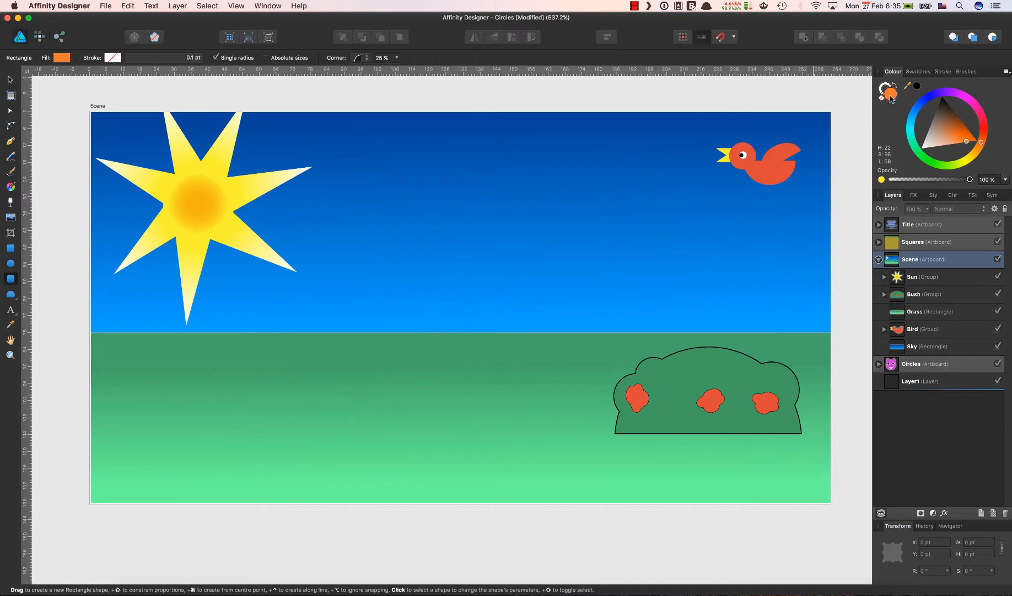
double_click(890, 96)
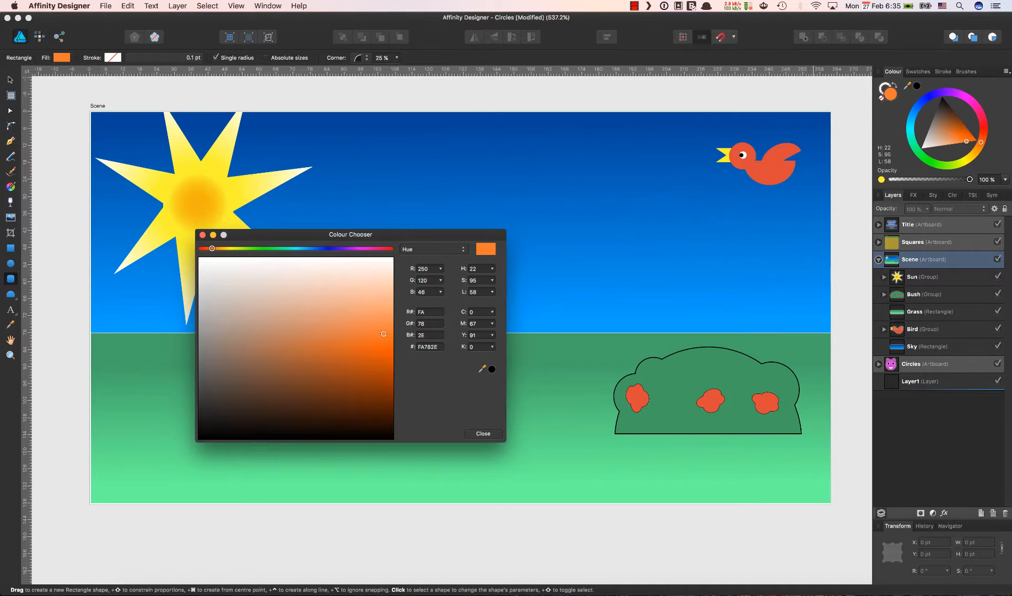
click(328, 373)
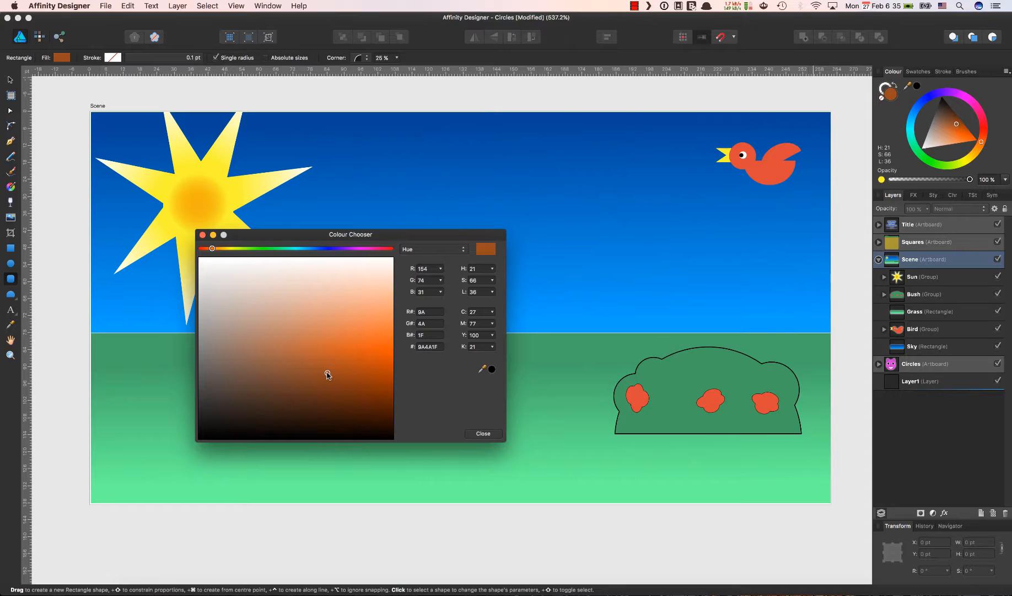
click(292, 352)
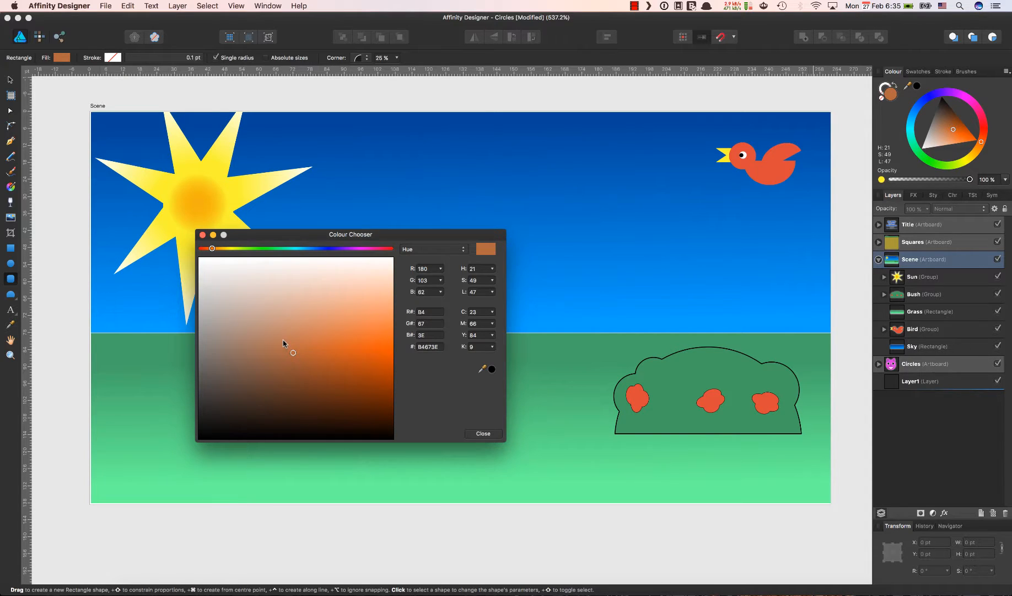
click(282, 339)
click(279, 329)
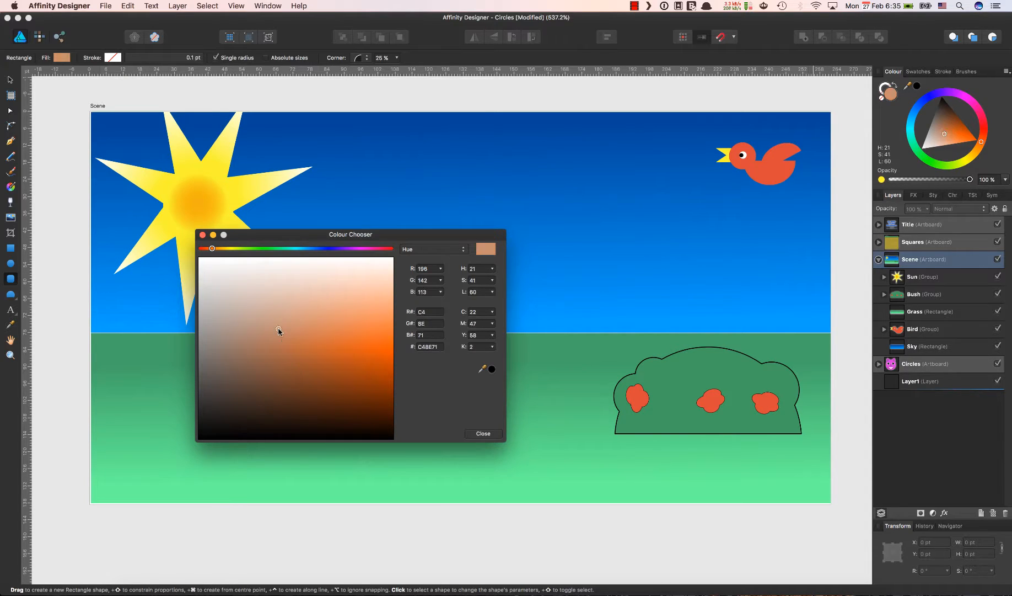
click(202, 235)
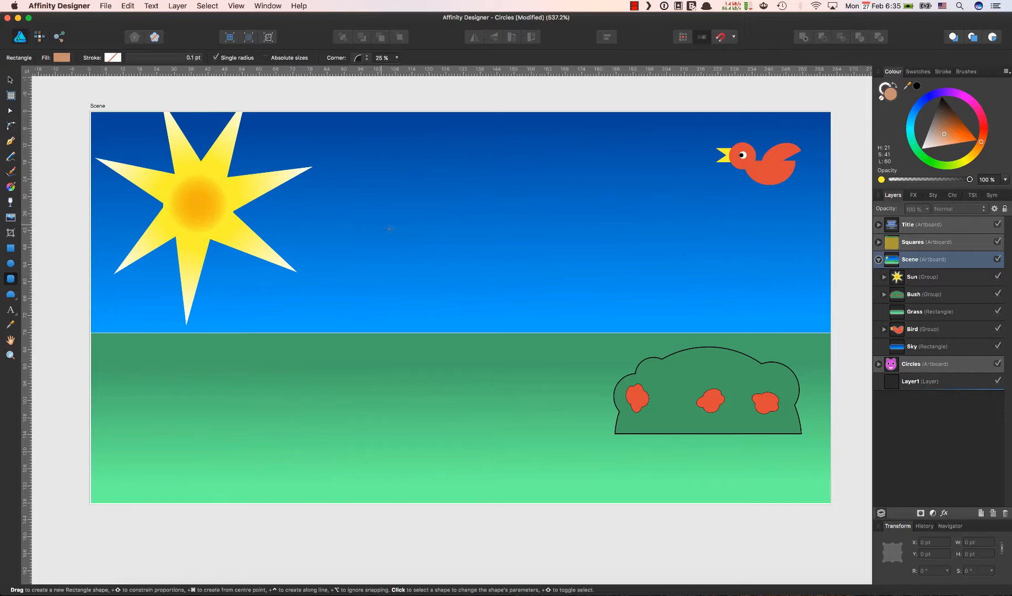
- Draw a rounded rectangle about 20.8 by 24.4 pt in the middle of the sky as a face, with its corners rounded to 50%
drag(382, 225, 439, 293)
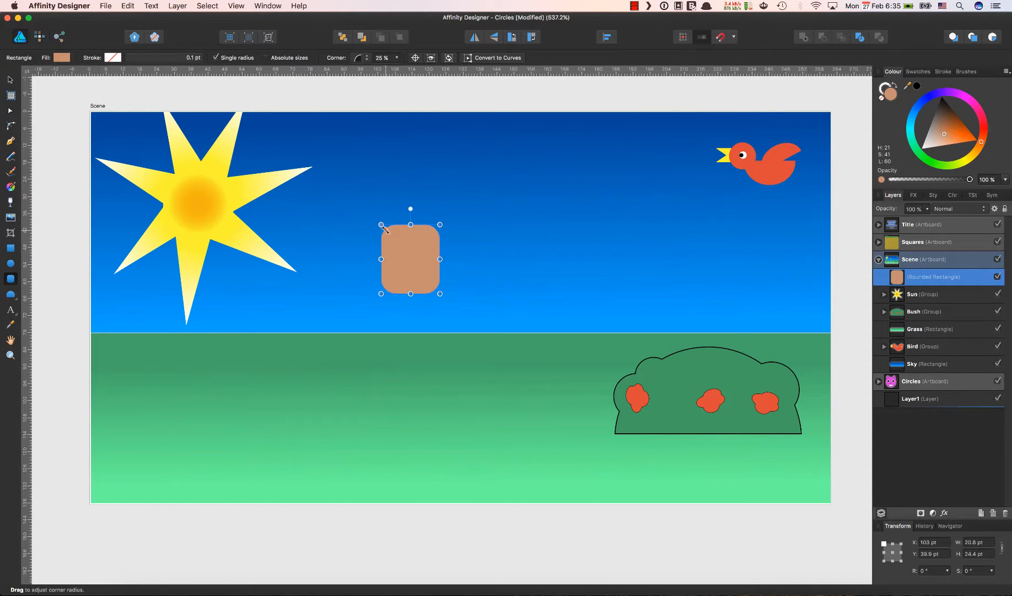
drag(384, 228, 395, 236)
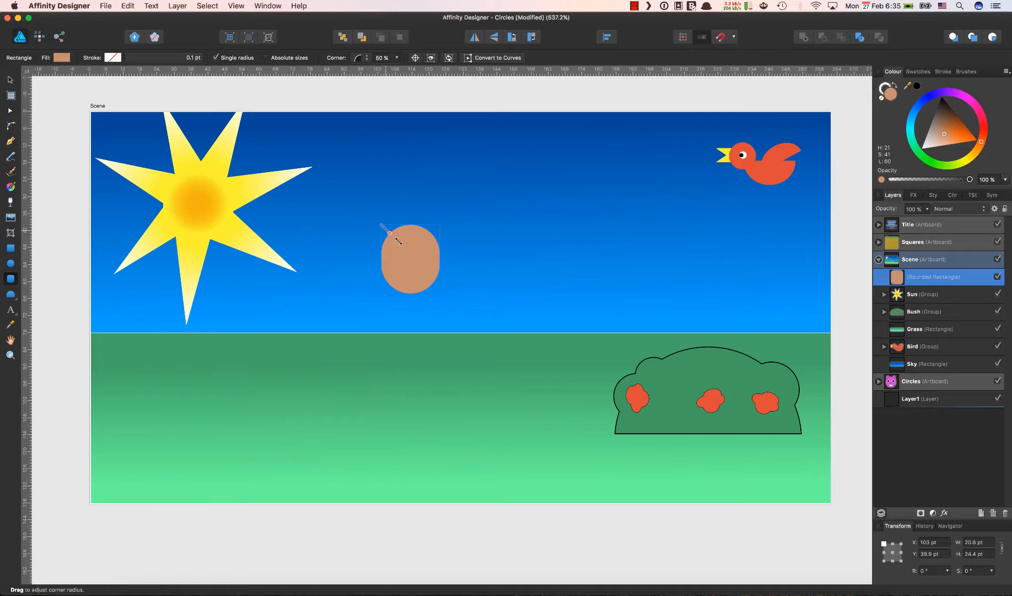
drag(398, 240, 399, 241)
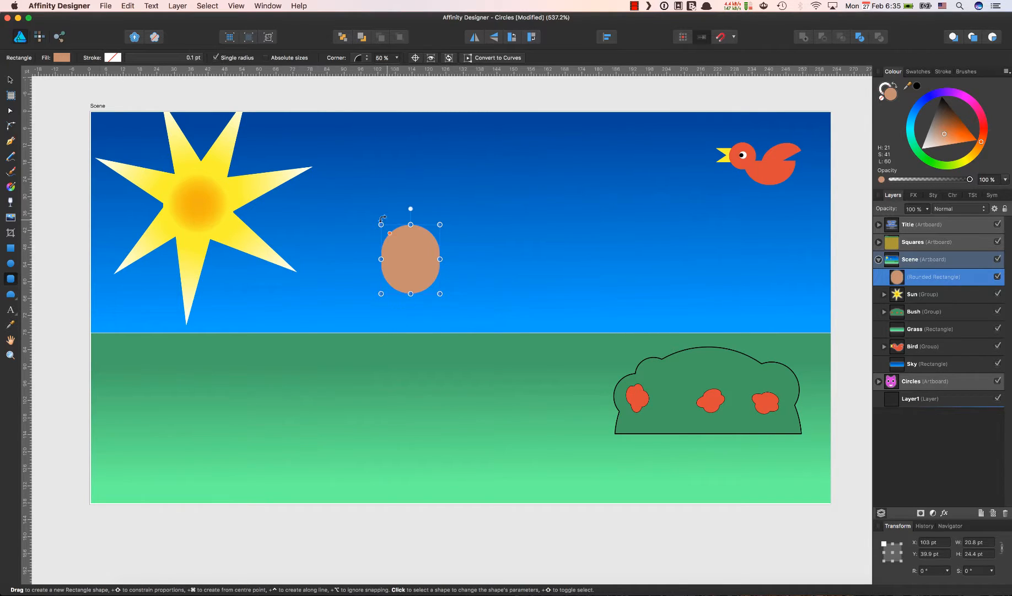
- Draw two black circles as eyes on the face with the Ellipse tool, about 3.4 pt and 3.6 pt wide
click(10, 265)
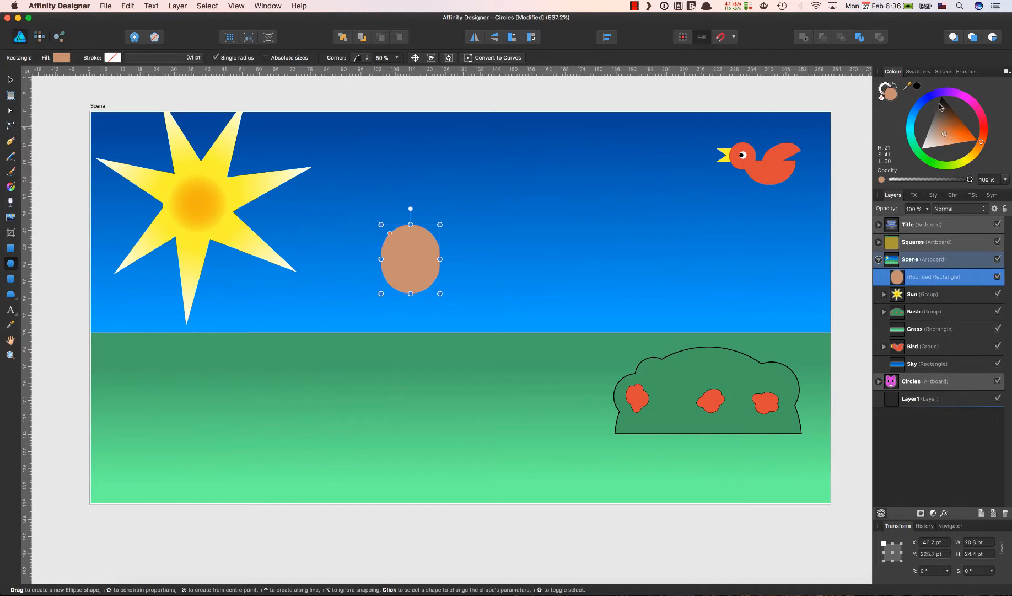
click(11, 80)
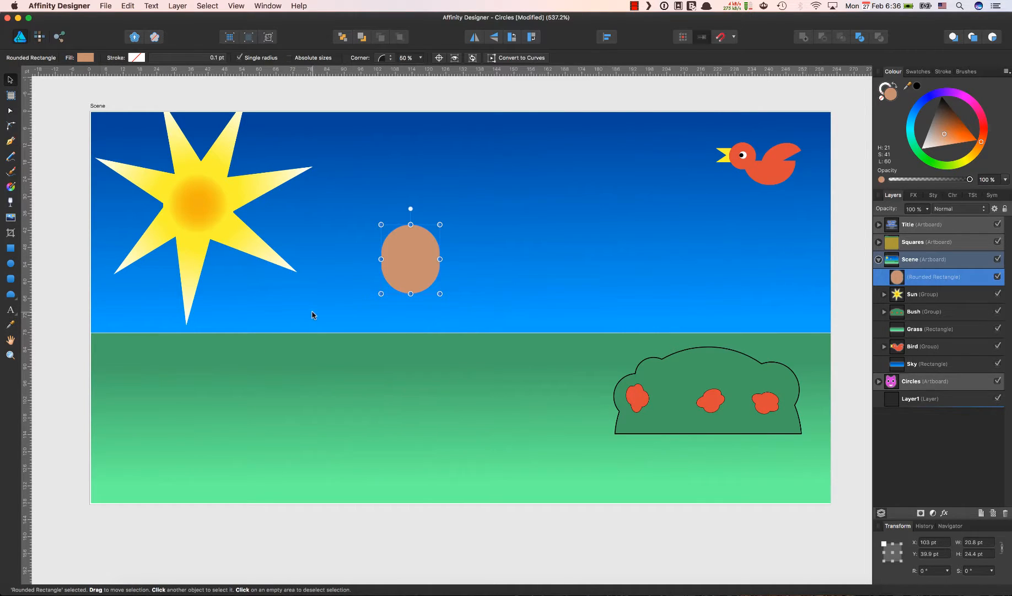
click(57, 359)
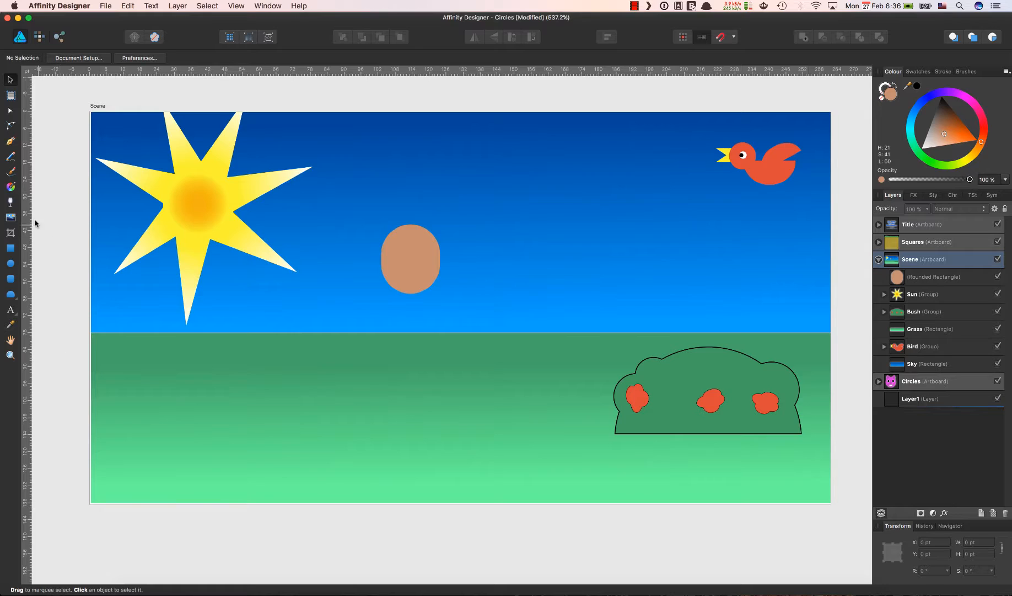
click(919, 71)
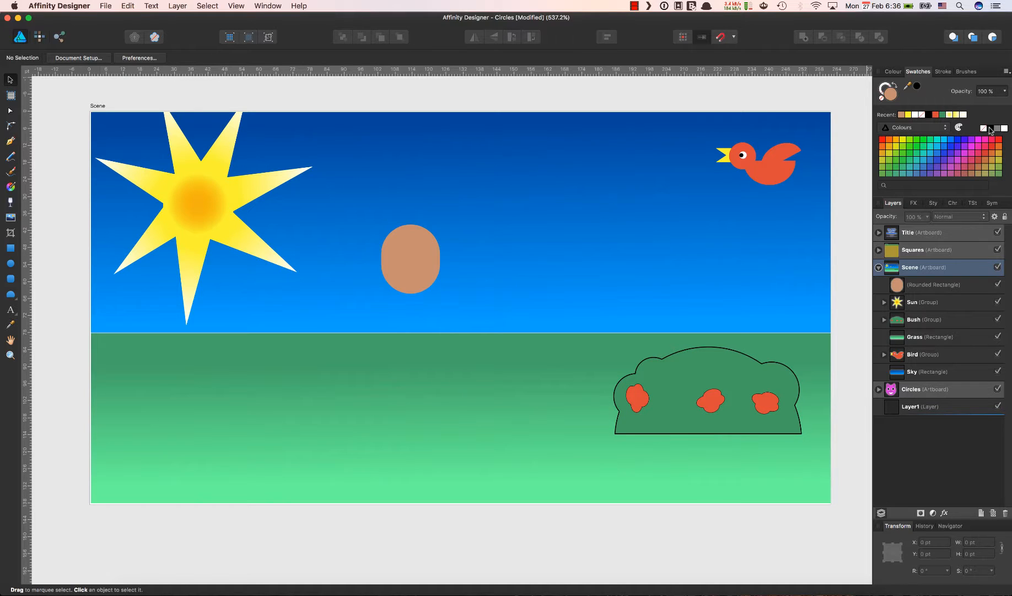
click(990, 129)
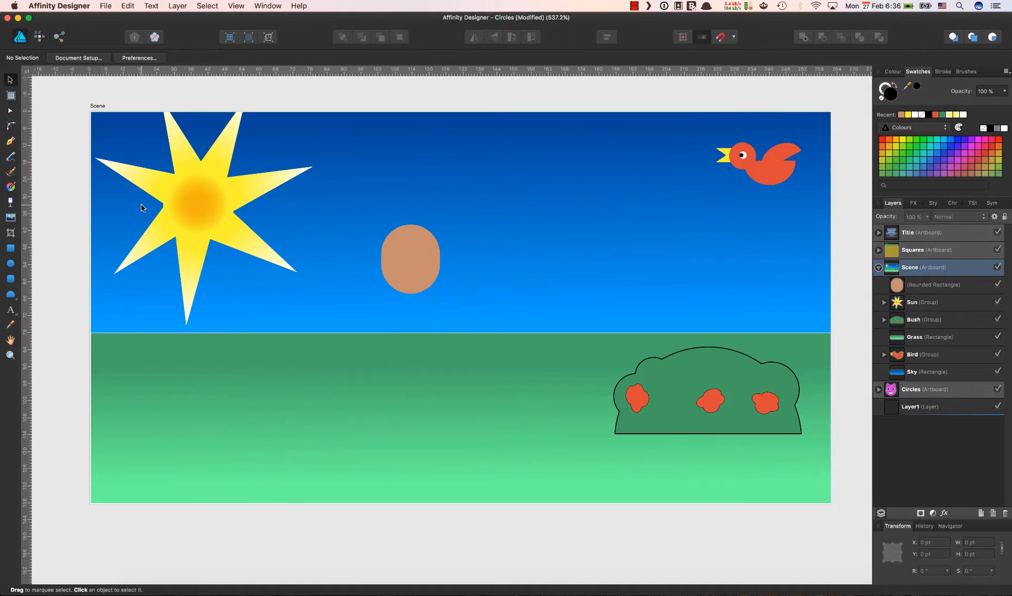
click(10, 264)
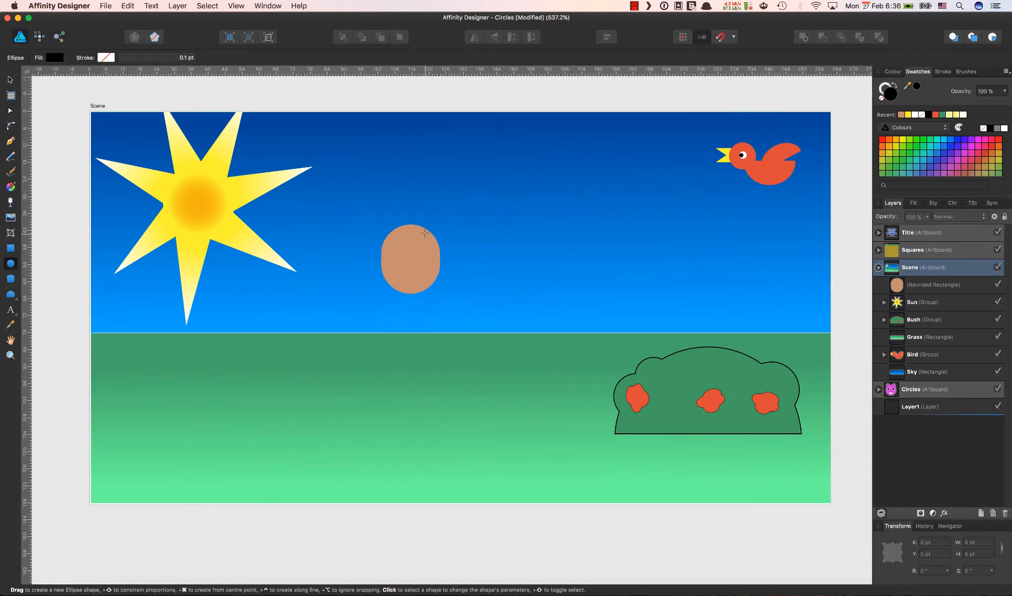
drag(390, 247, 431, 260)
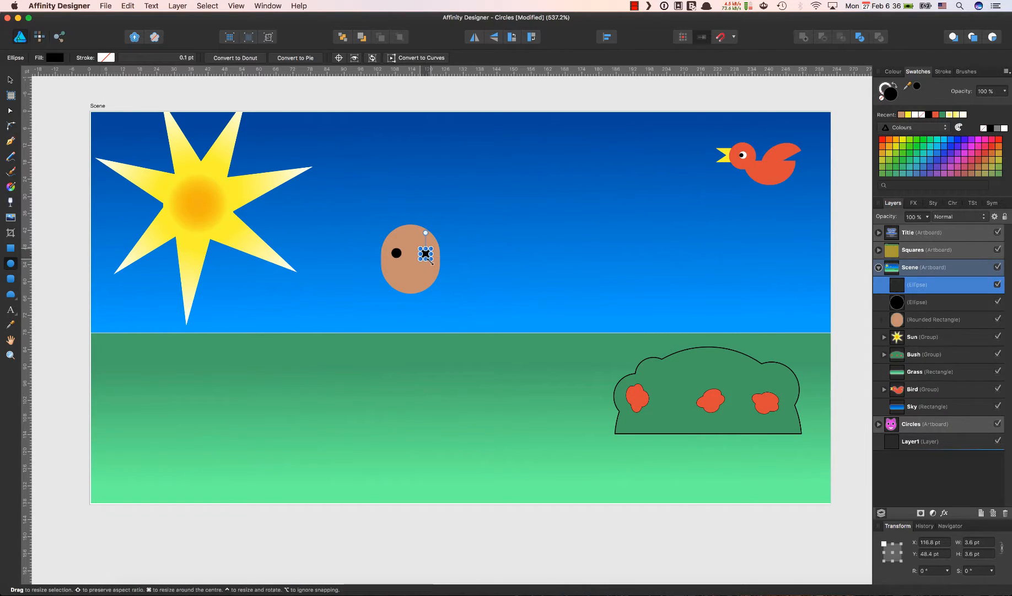
click(509, 252)
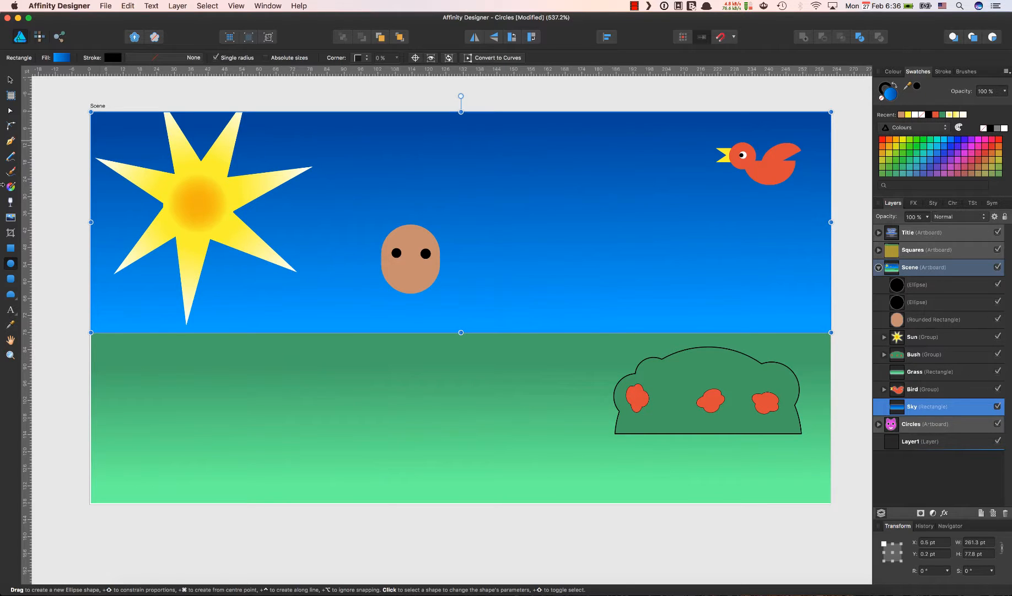
- Delete the right eye circle from the face
click(11, 279)
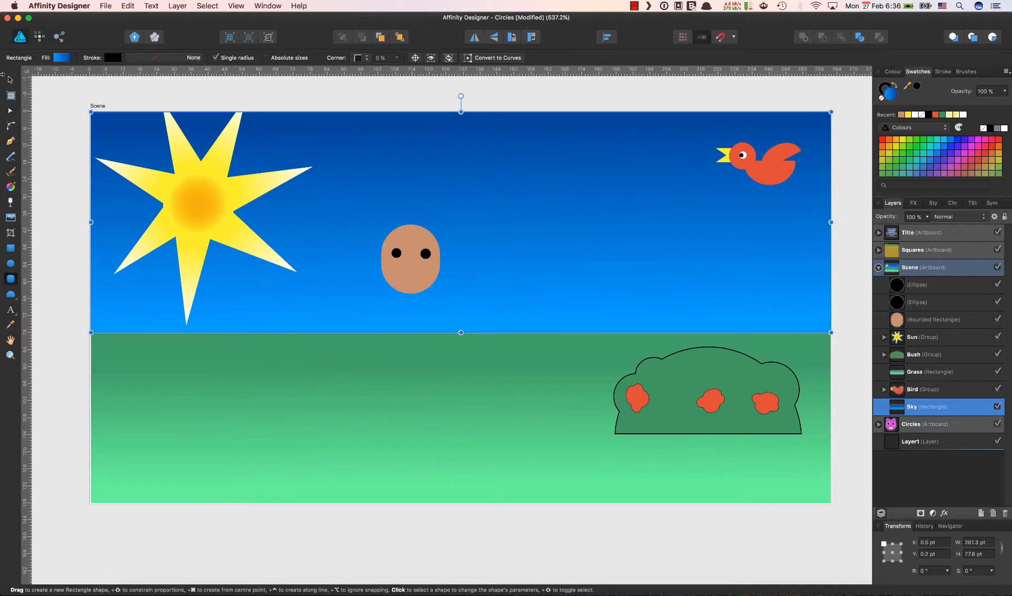
click(10, 80)
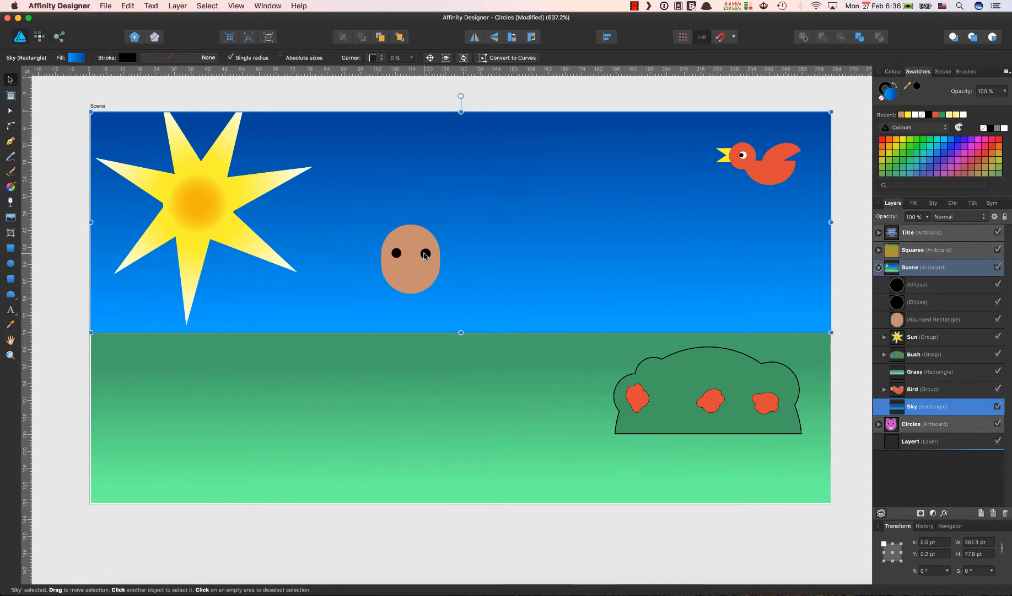
click(426, 254)
key(Delete)
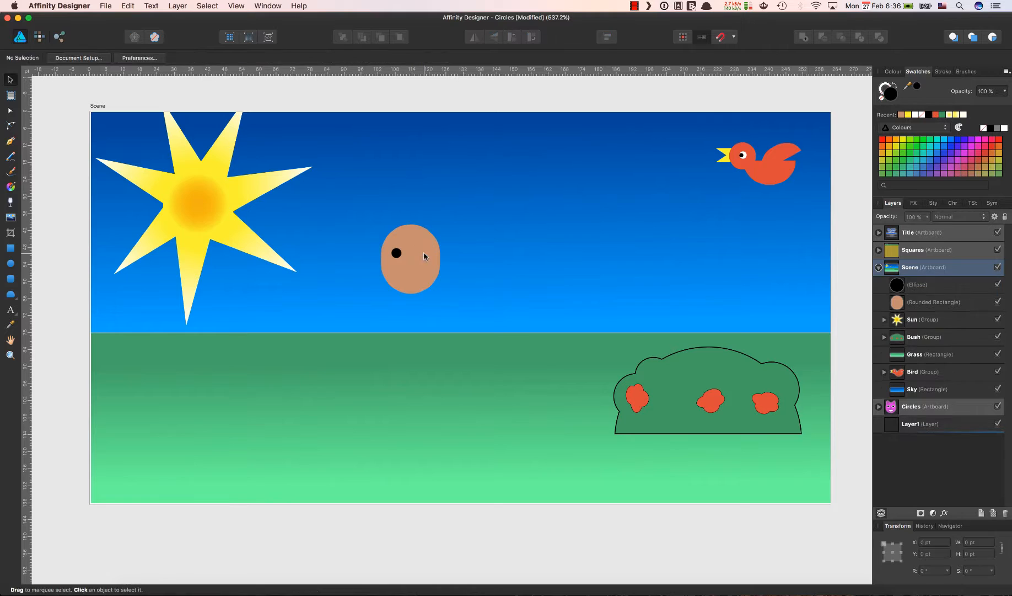
- Duplicate the left eye circle horizontally across the face to about X 116.1 pt, Y 48.2 pt
click(397, 253)
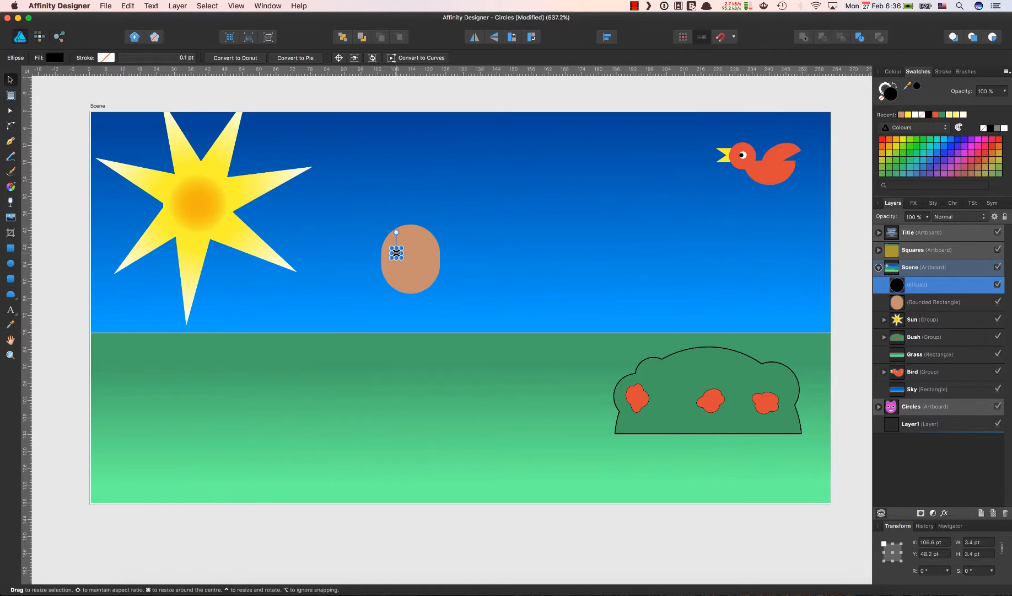
drag(402, 252, 422, 252)
key(super+z)
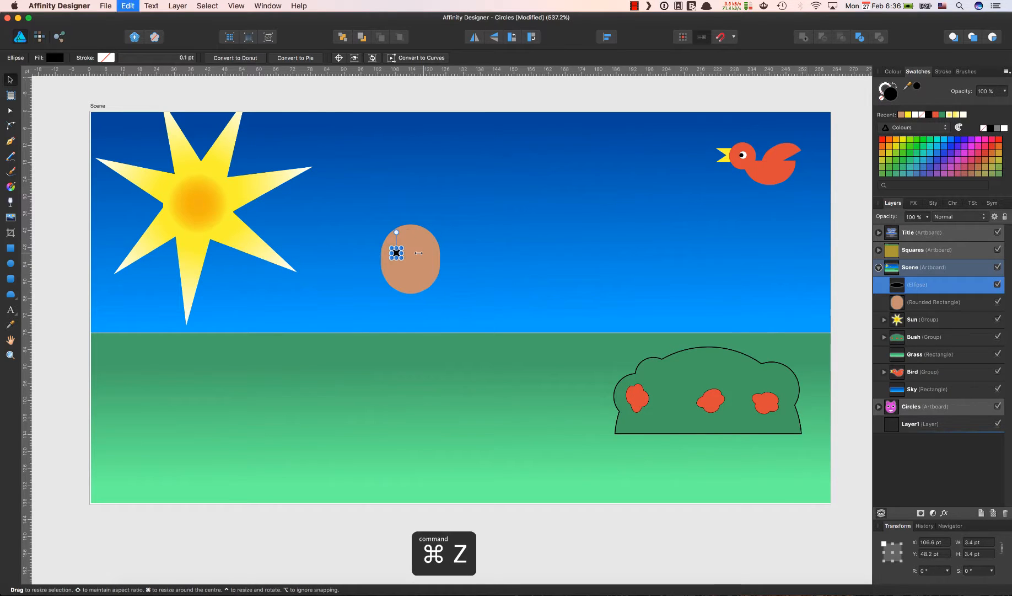
scroll(418, 257, up, 2)
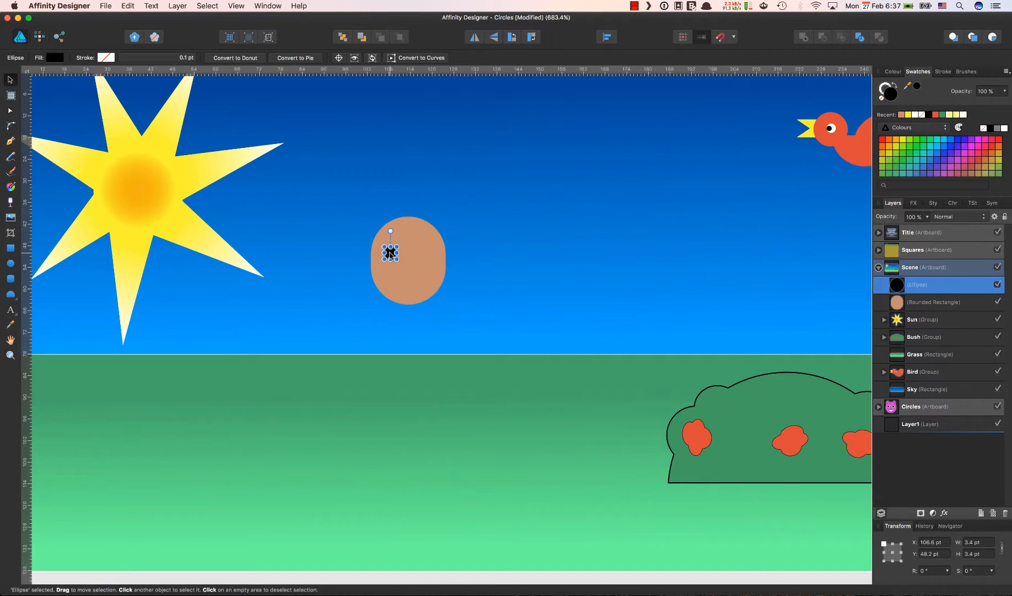
drag(390, 253, 424, 253)
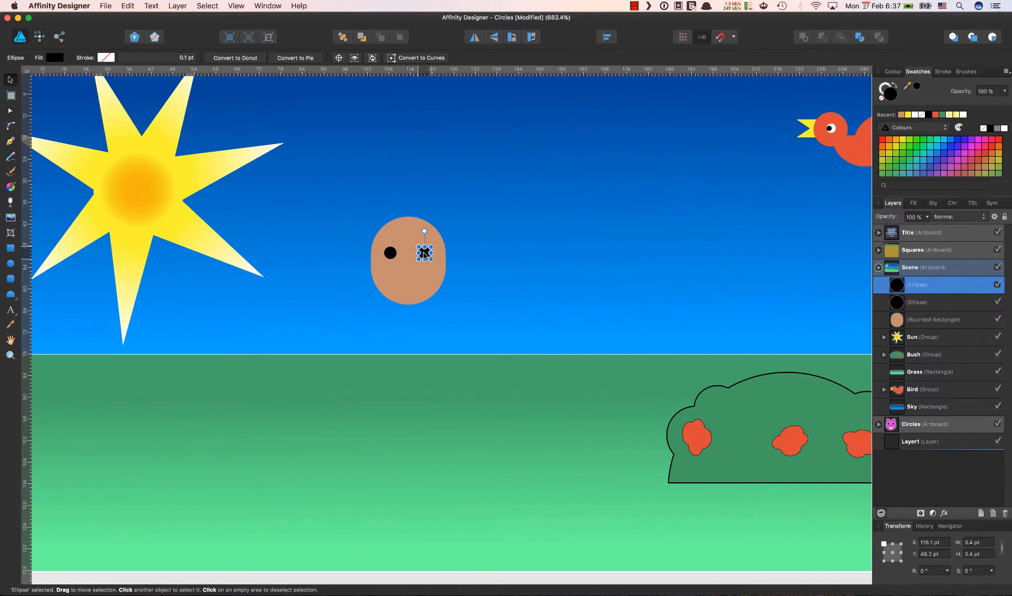
click(489, 256)
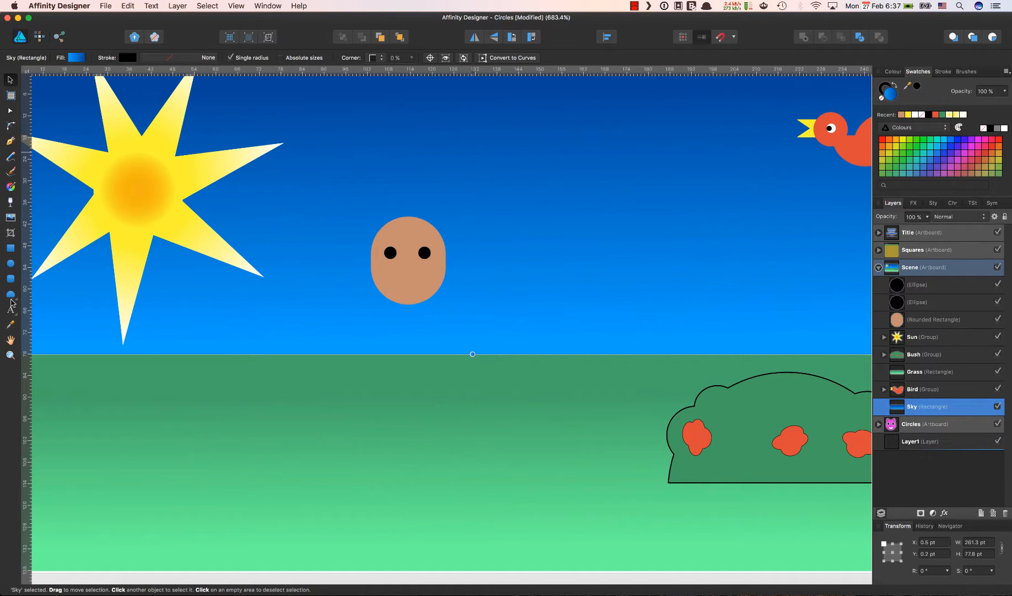
- Draw a black rounded rectangle about 4.6 by 1.6 pt above the left eye as an eyebrow
click(10, 280)
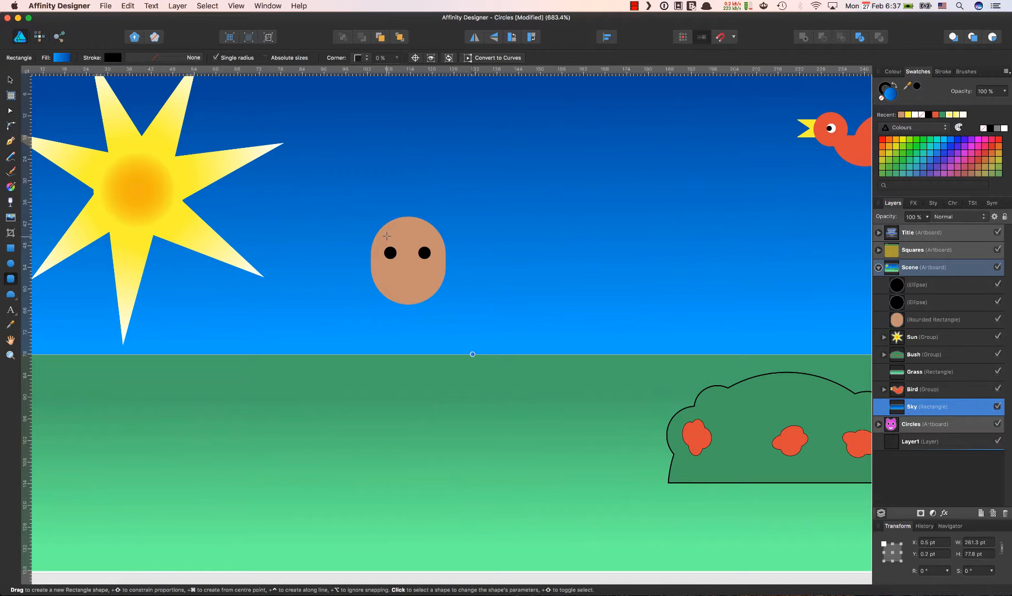
drag(385, 234, 403, 239)
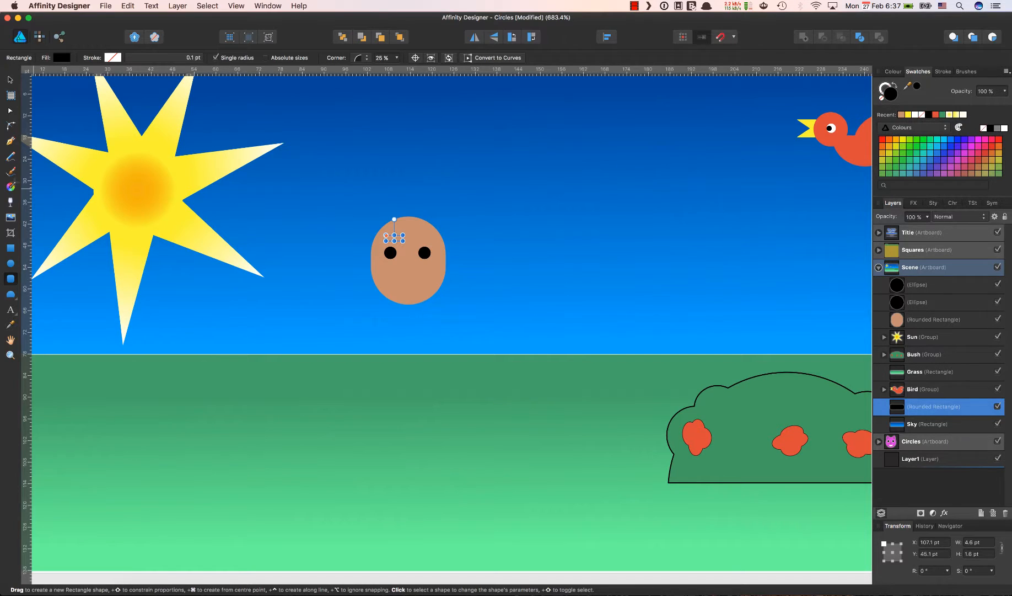
click(11, 83)
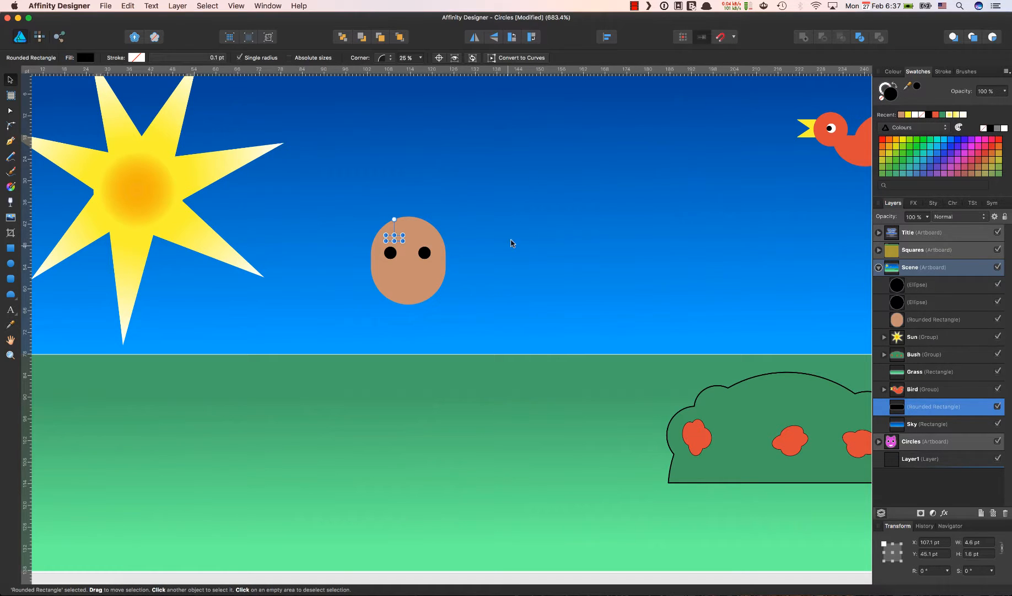
- Reorder the eyebrow's layer within the Scene artboard so it sits directly above the face layer
scroll(516, 205, up, 2)
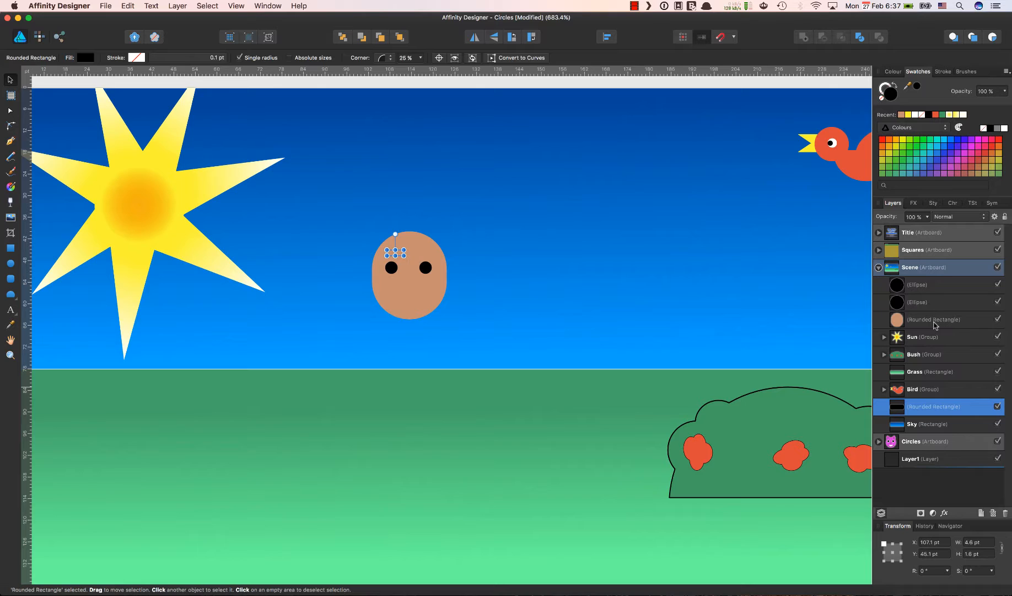
drag(917, 407, 899, 280)
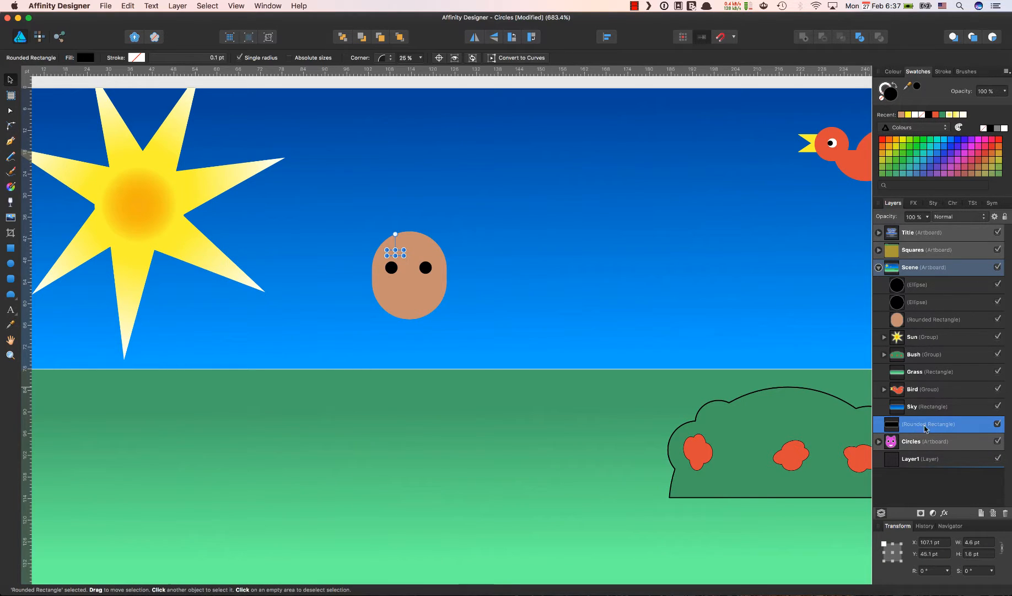
drag(927, 424, 894, 313)
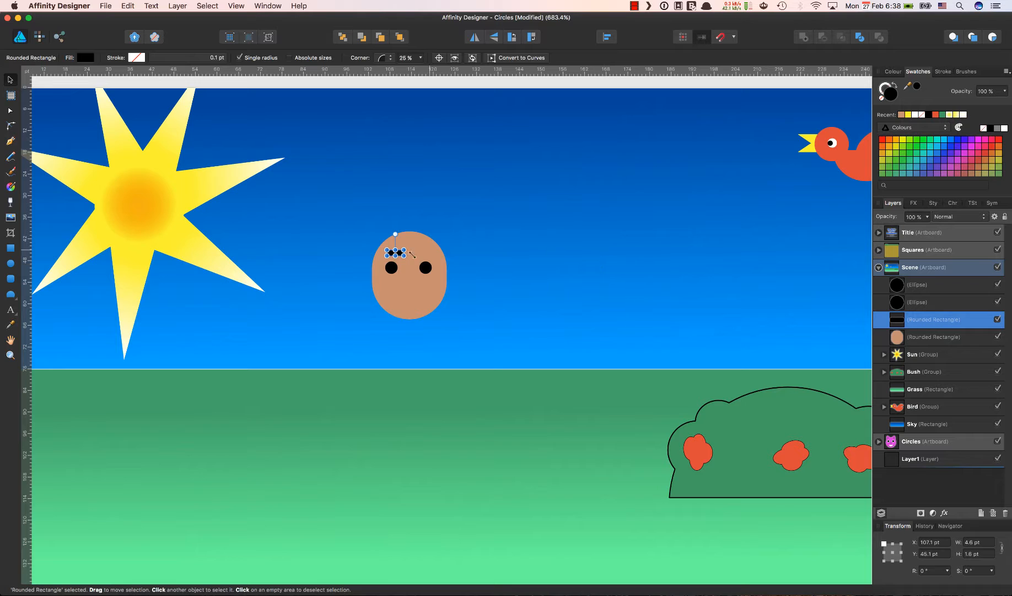
click(465, 247)
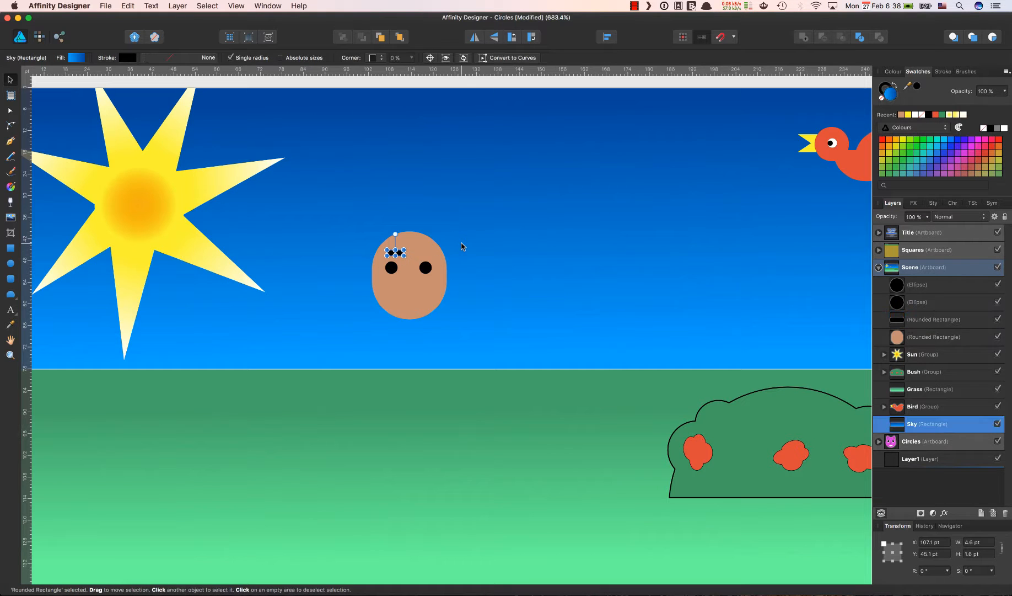
click(397, 254)
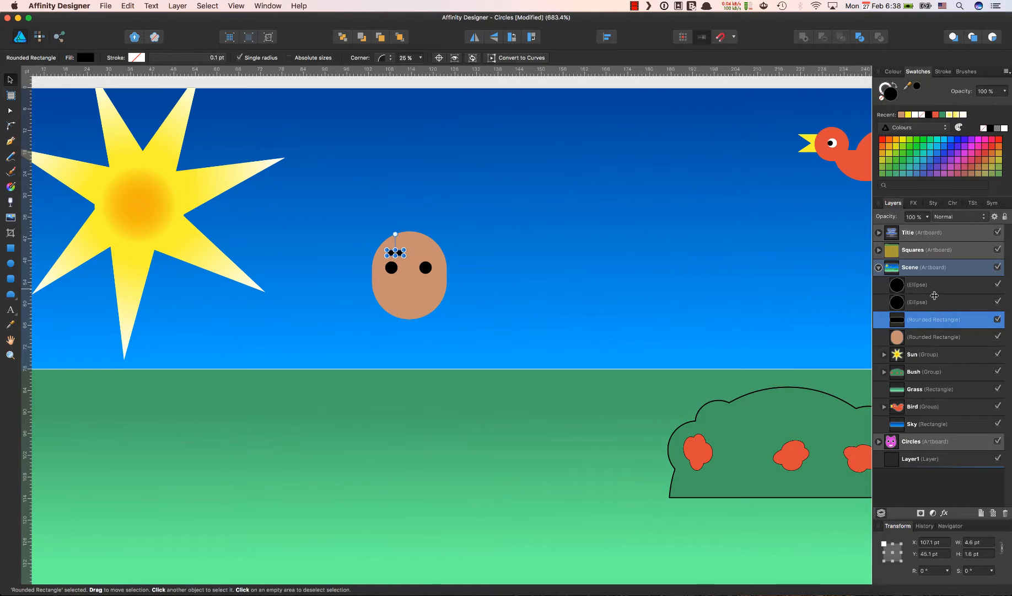
- Round the left eyebrow's corners fully to 50%
click(935, 287)
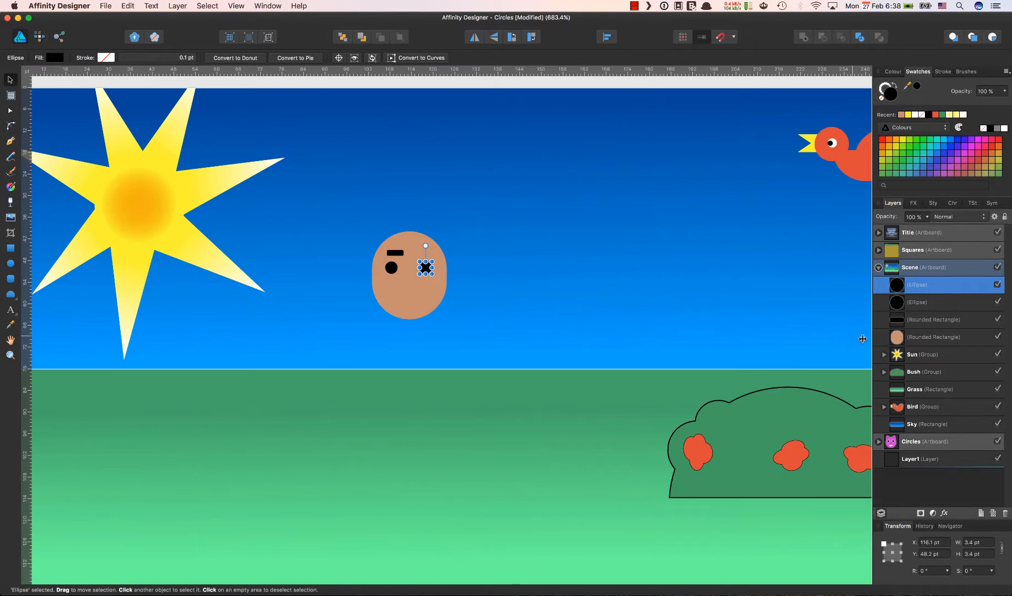
click(942, 341)
key(super+alt+0)
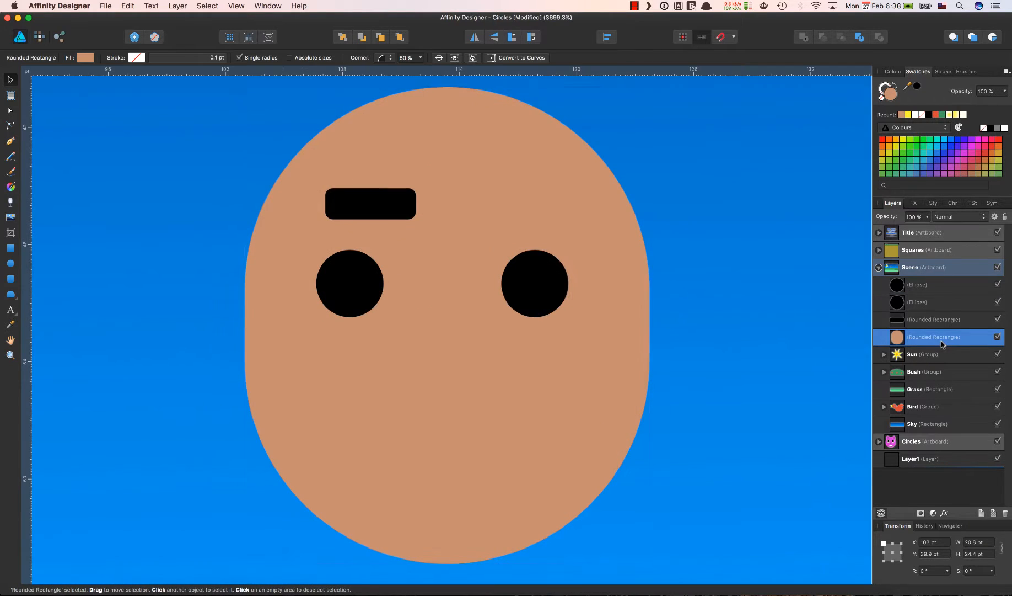
click(373, 202)
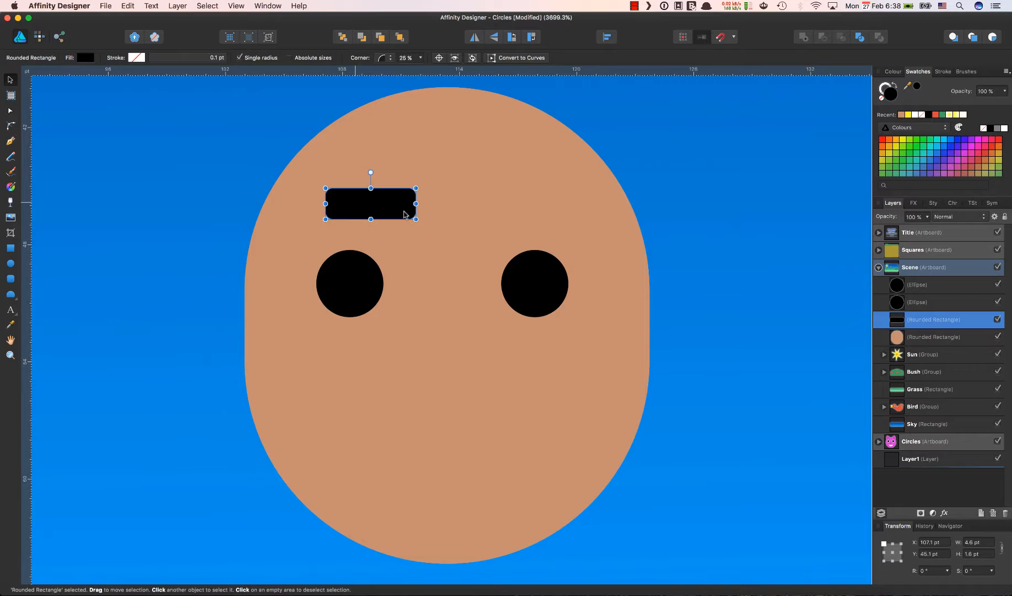
scroll(602, 240, down, 3)
scroll(602, 240, down, 1)
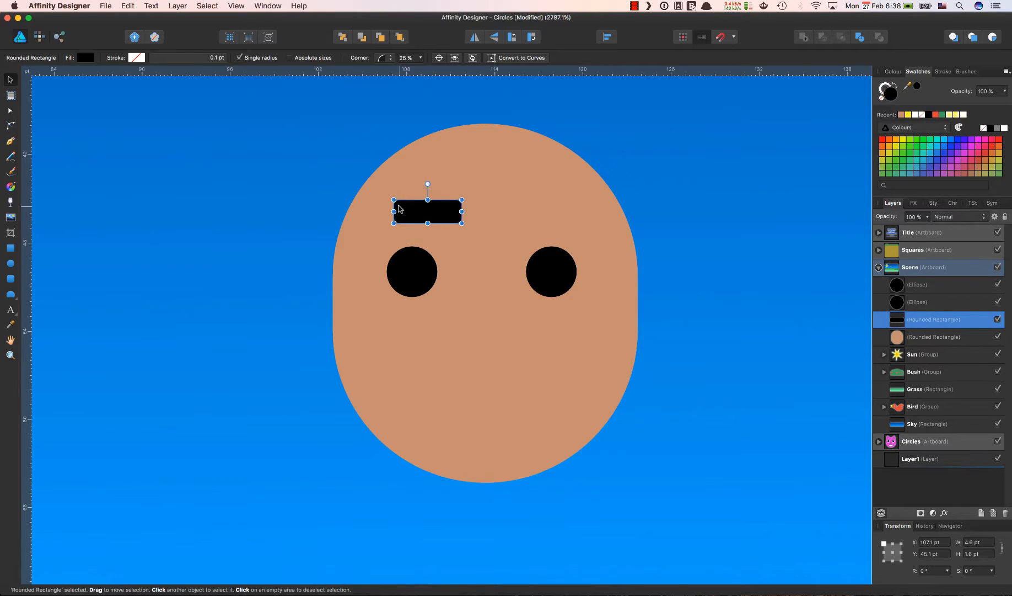
drag(393, 199, 397, 201)
key(super+z)
click(11, 279)
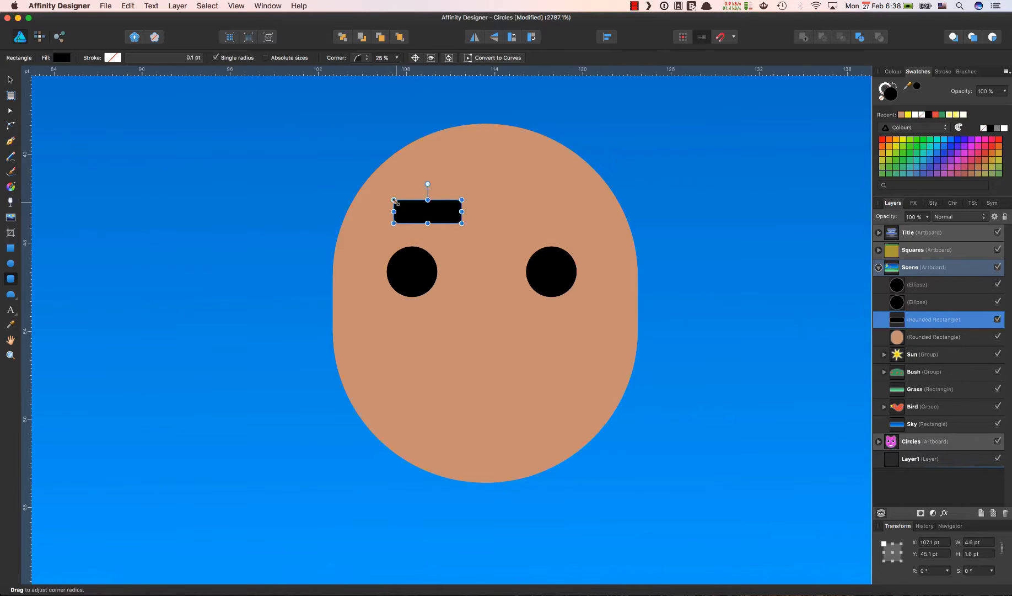
drag(395, 201, 401, 204)
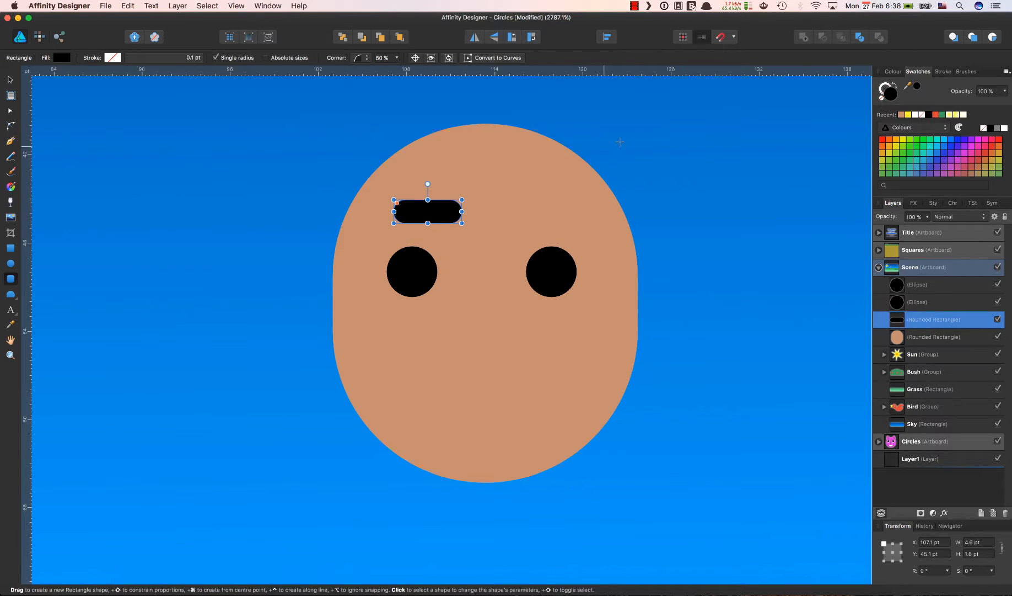
click(660, 126)
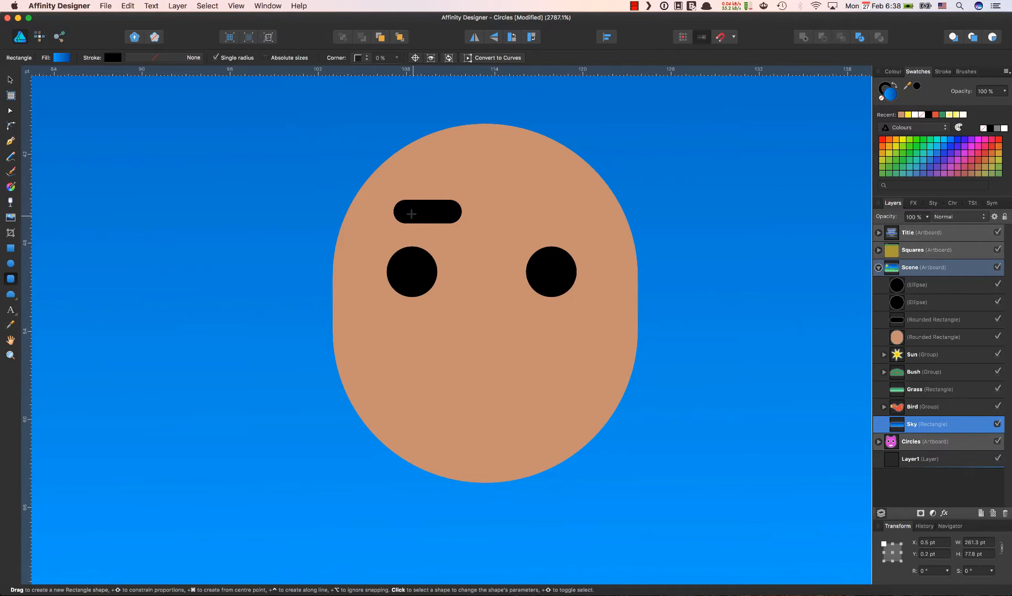
- Move the left eyebrow closer over the left eye, to about X 106.1 pt, Y 45.9 pt
key(v)
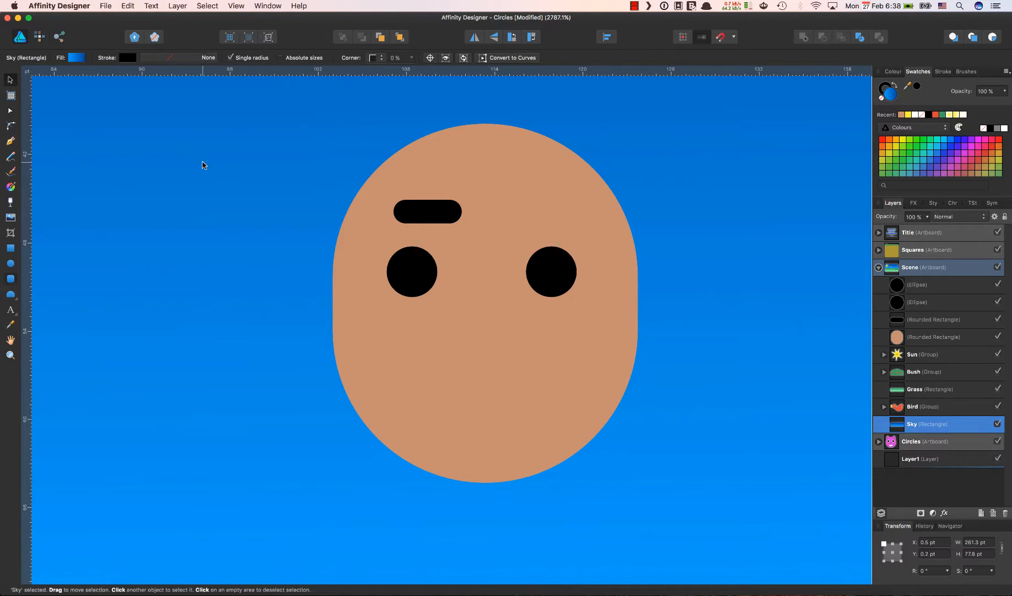
click(415, 209)
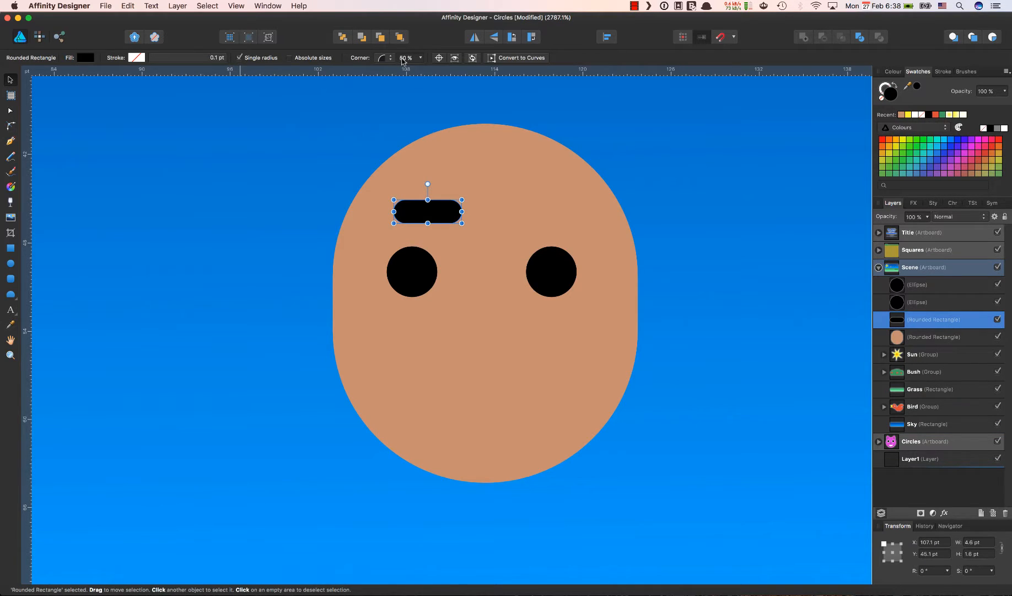
click(409, 59)
click(373, 101)
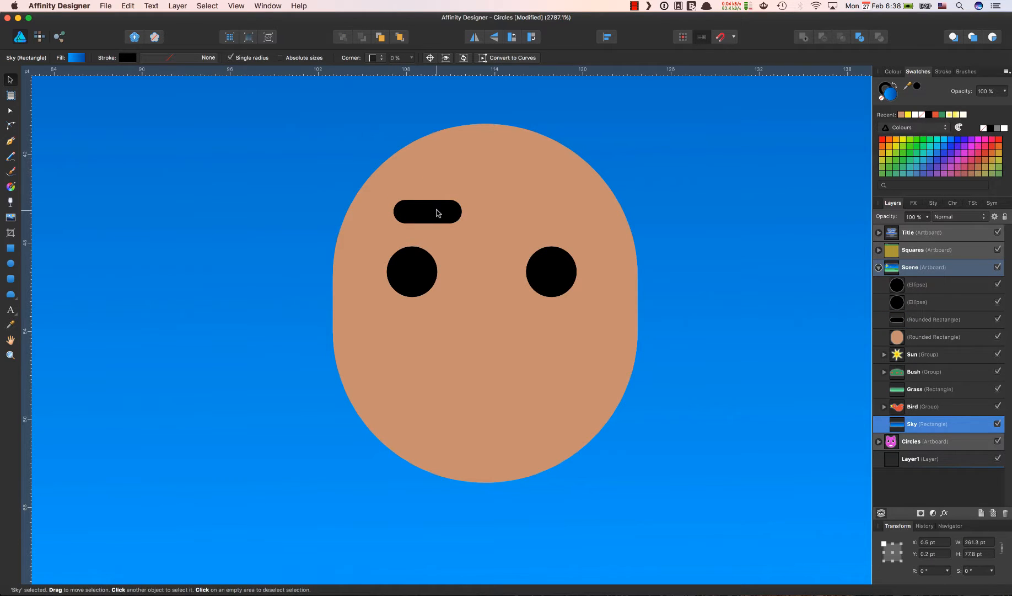
drag(439, 210, 418, 217)
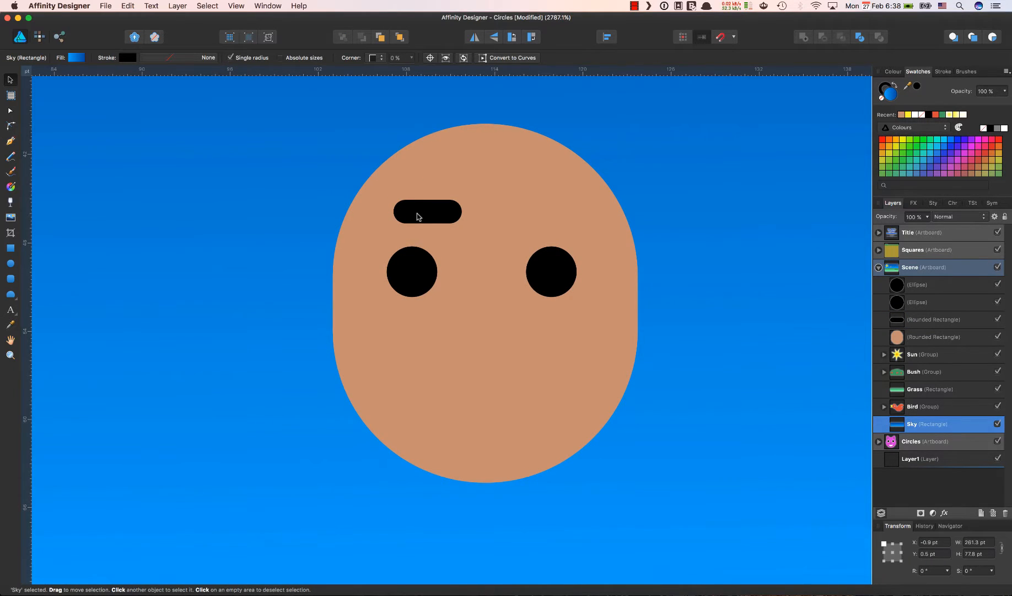
double_click(443, 213)
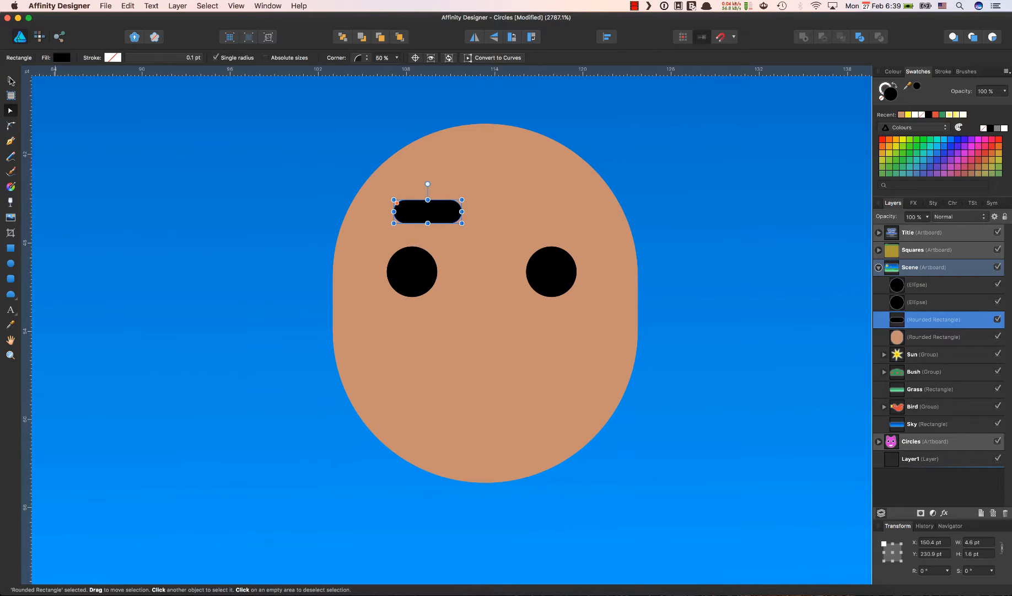
click(10, 80)
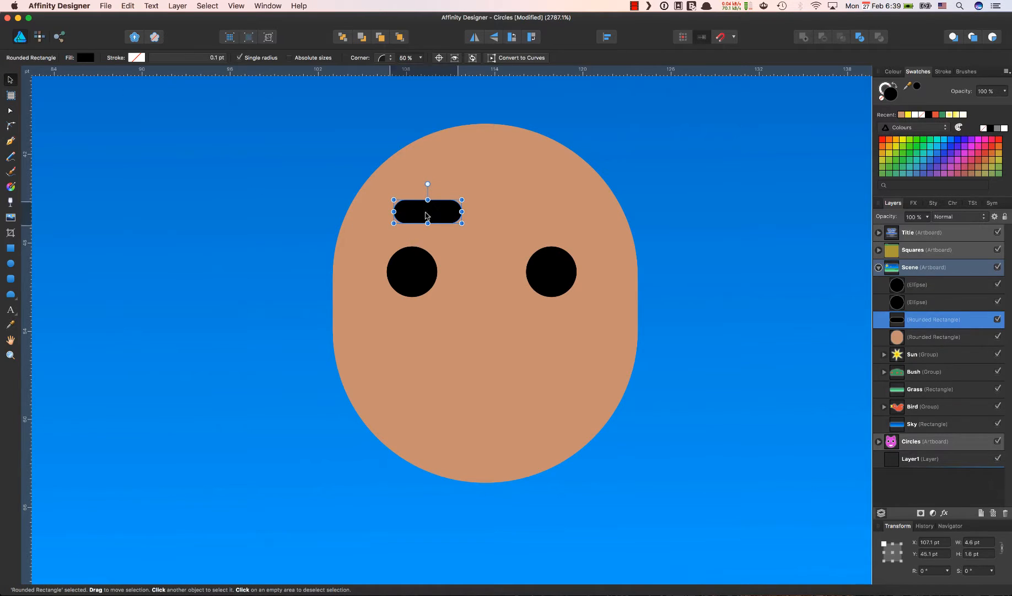
drag(430, 214, 415, 226)
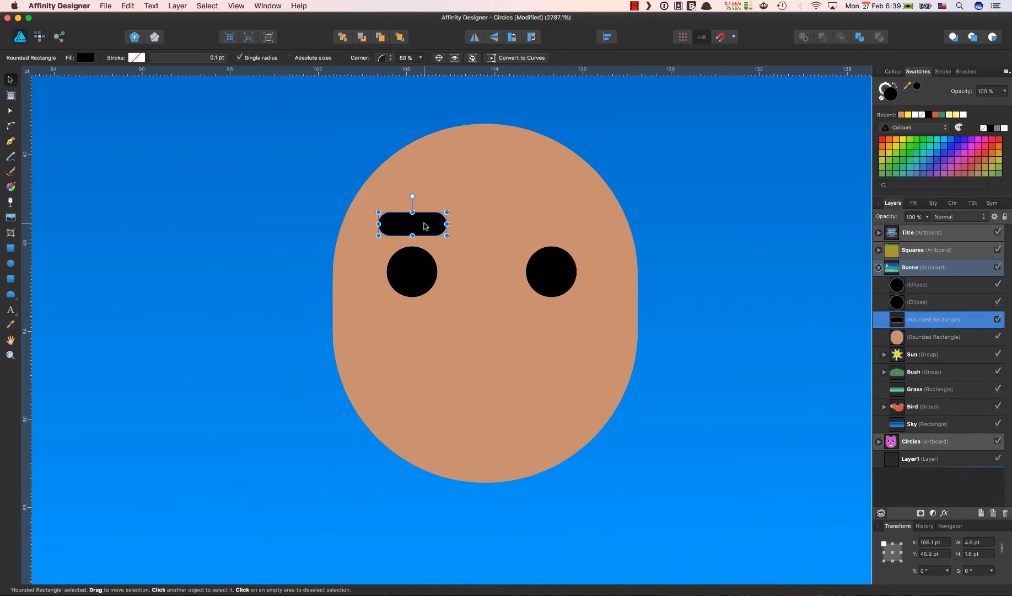
- Duplicate the left eyebrow horizontally and nudge the copy over the right eye, at about X 115.6 pt
drag(426, 227, 559, 232)
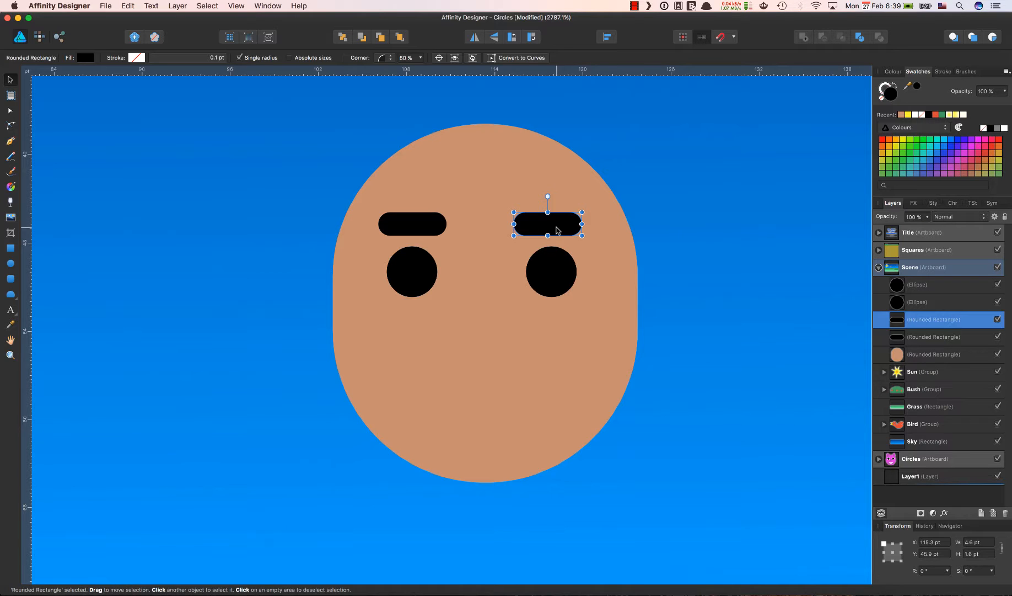
key(Right)
key(Right)
key(Right)
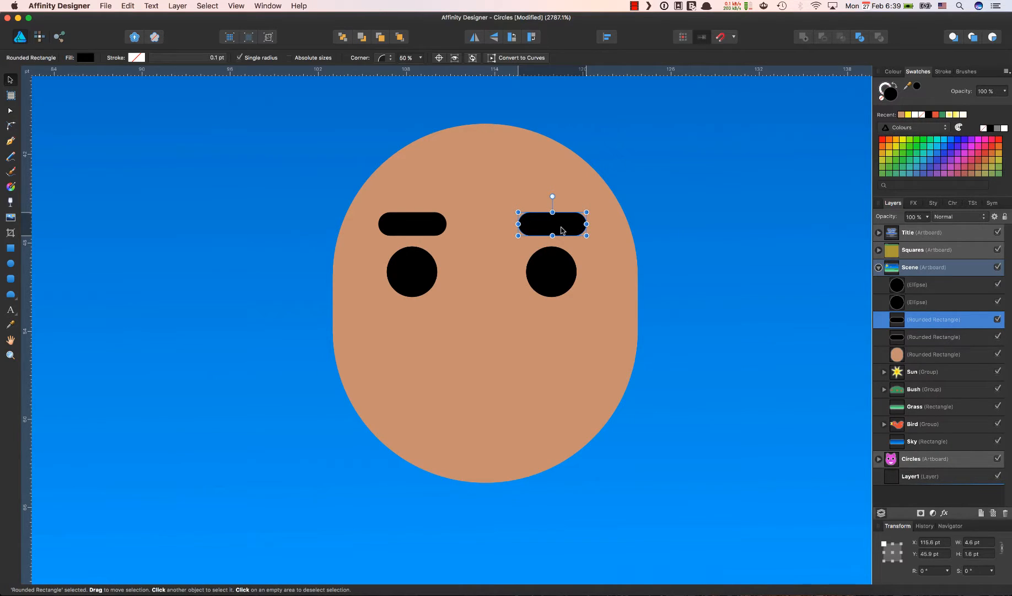
click(681, 225)
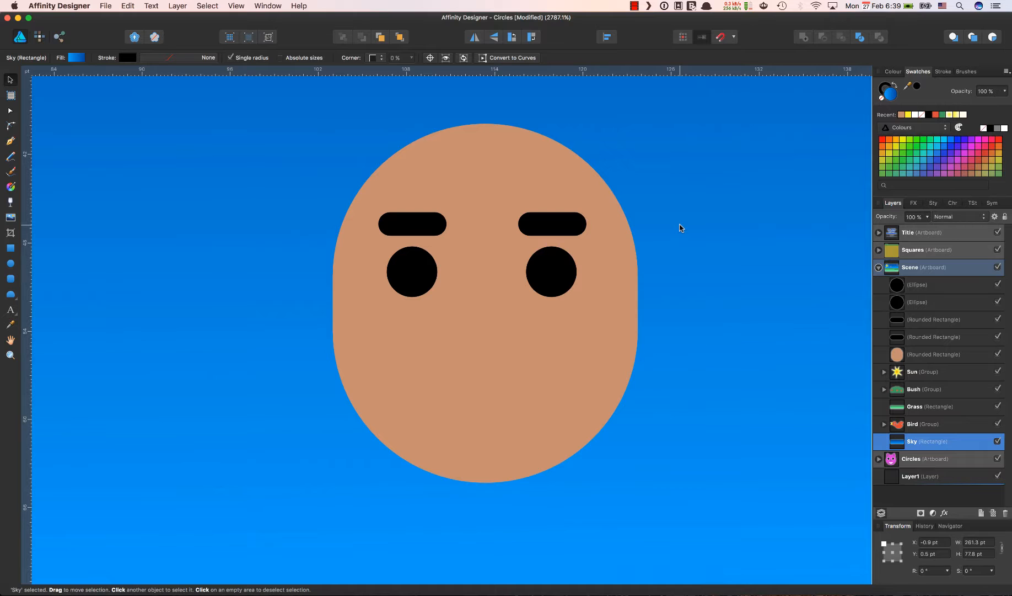
- Draw a black circle about 19 pt across in the open sky to the right of the face
scroll(681, 227, down, 5)
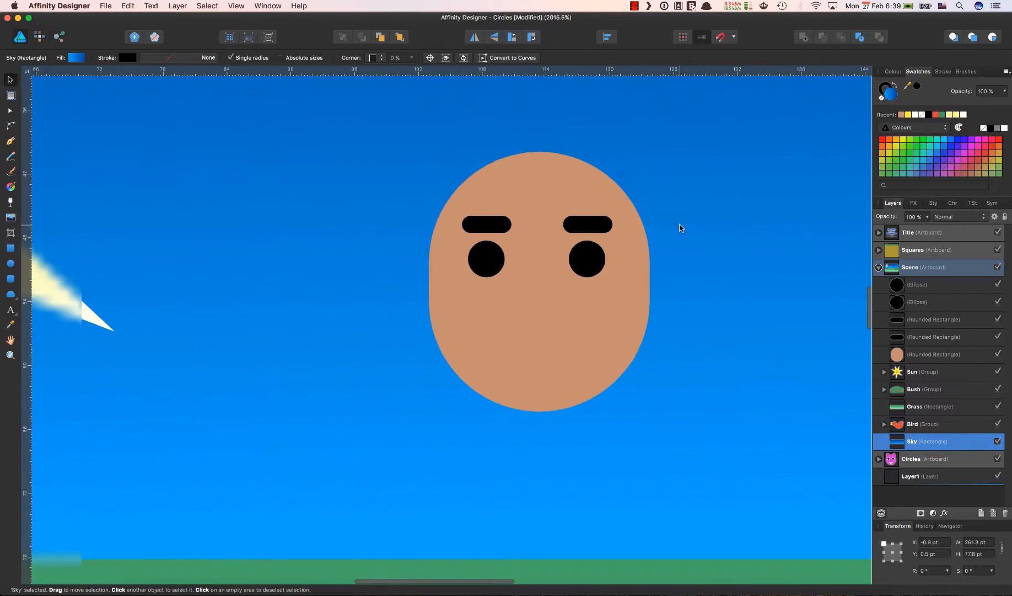
scroll(745, 252, right, 5)
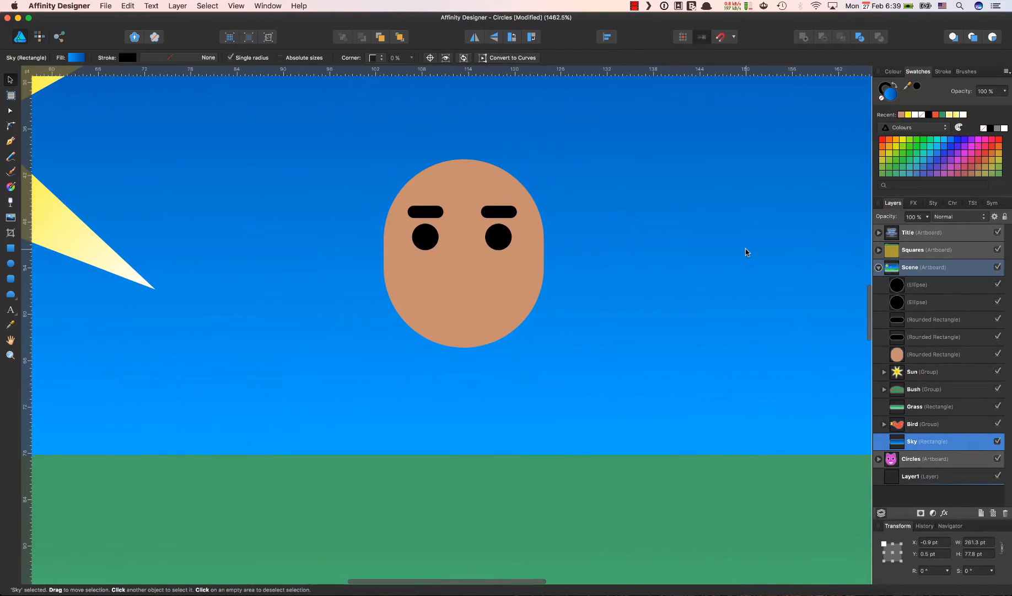
click(10, 264)
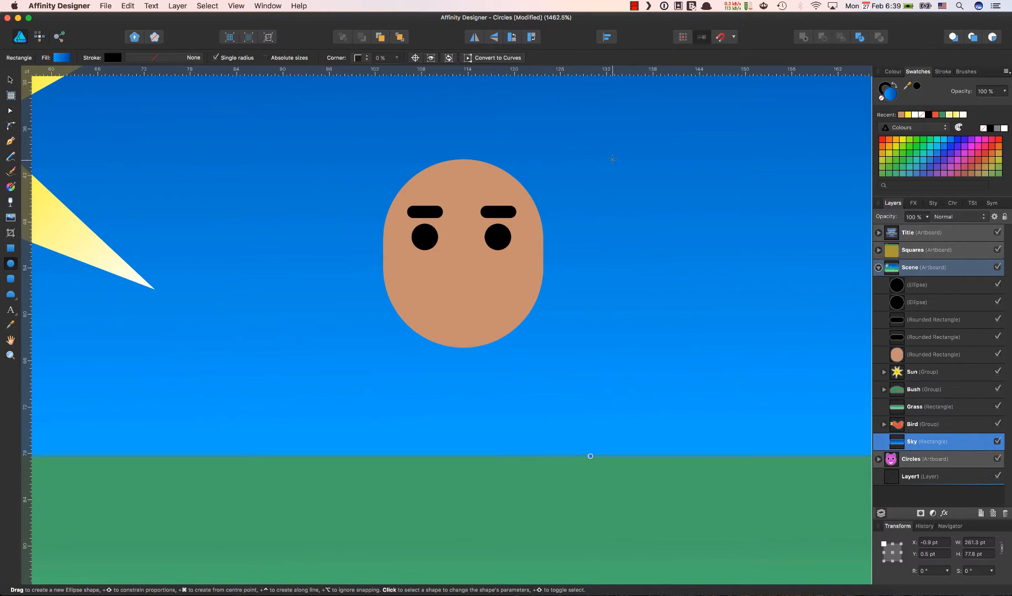
drag(614, 161, 789, 306)
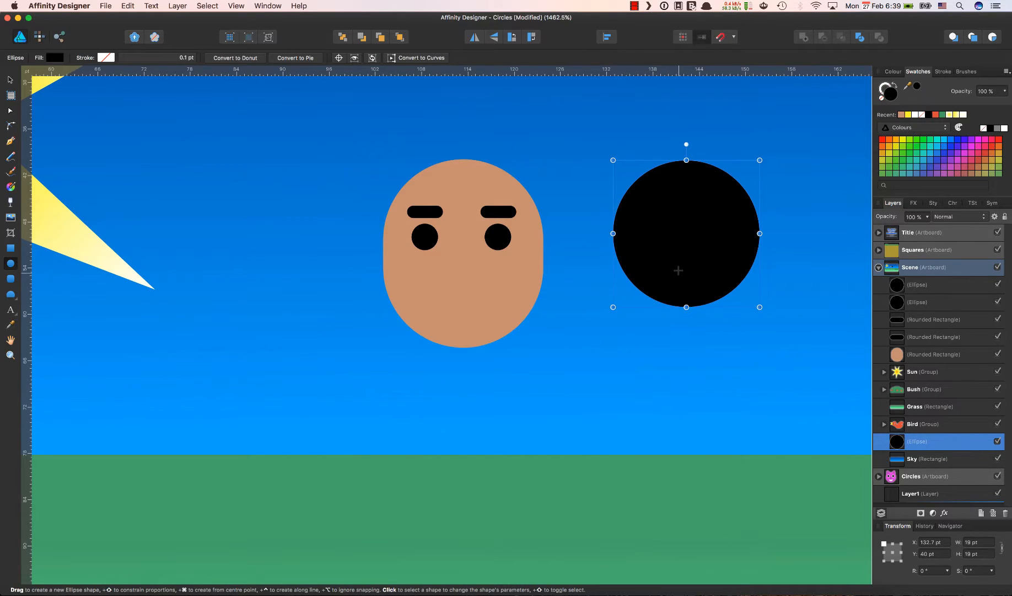
key(v)
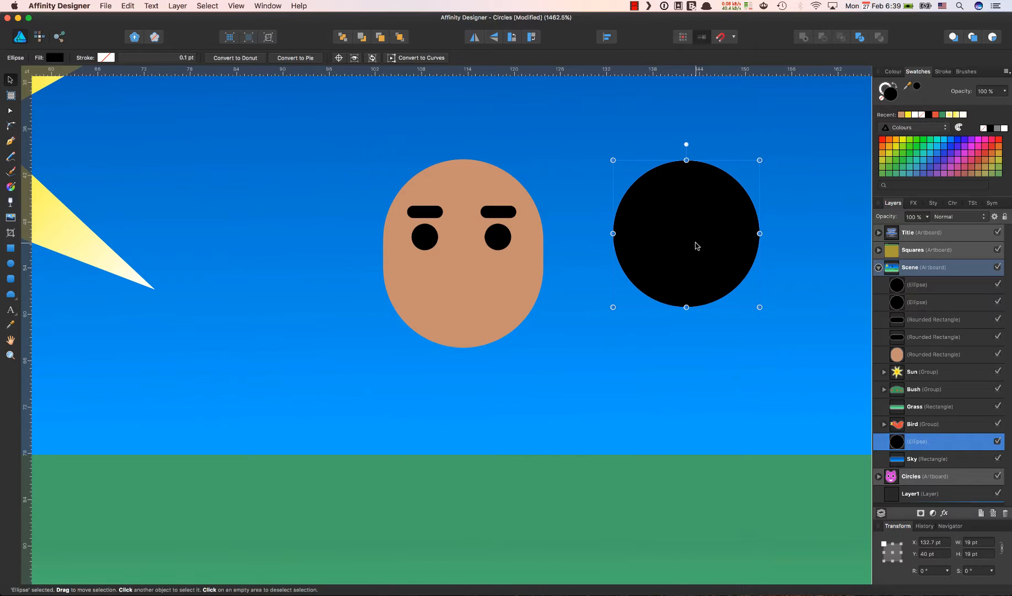
- Duplicate the large black circle and offset the copy diagonally to overlap the original, at about X 138.4 pt, Y 50 pt
key(super+d)
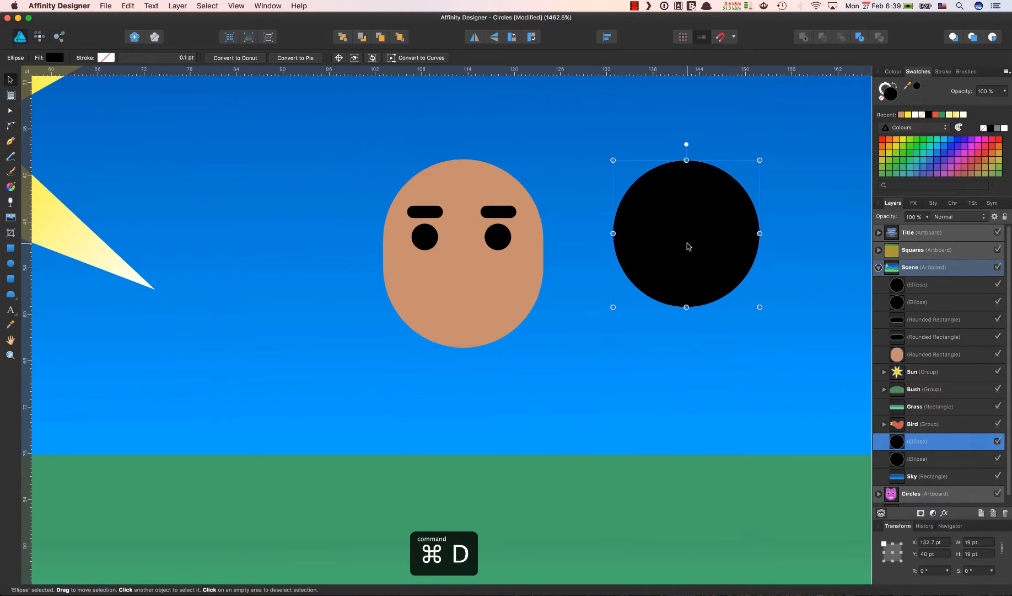
drag(687, 243, 724, 312)
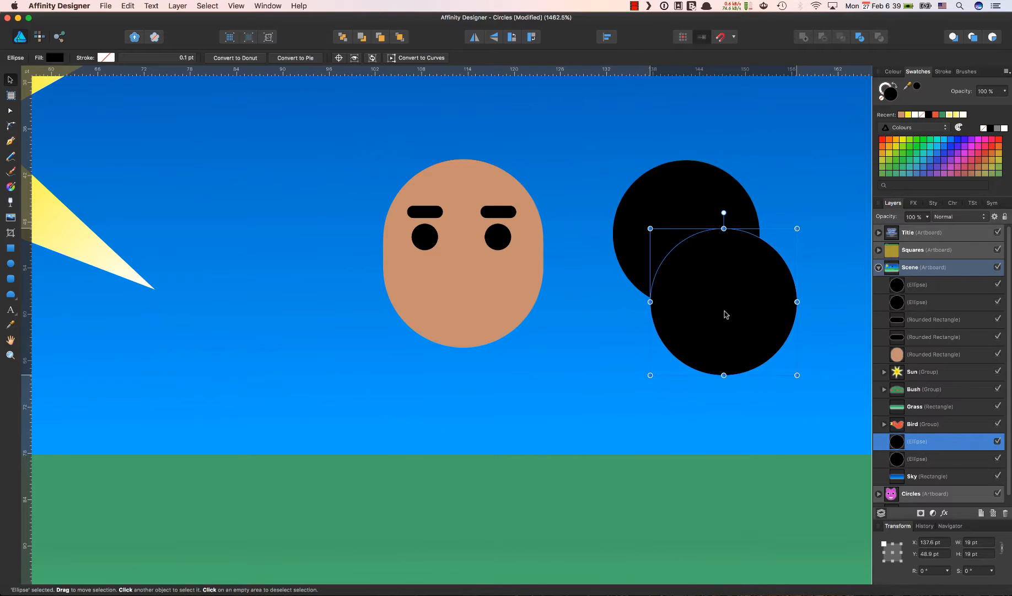
shift+click(689, 200)
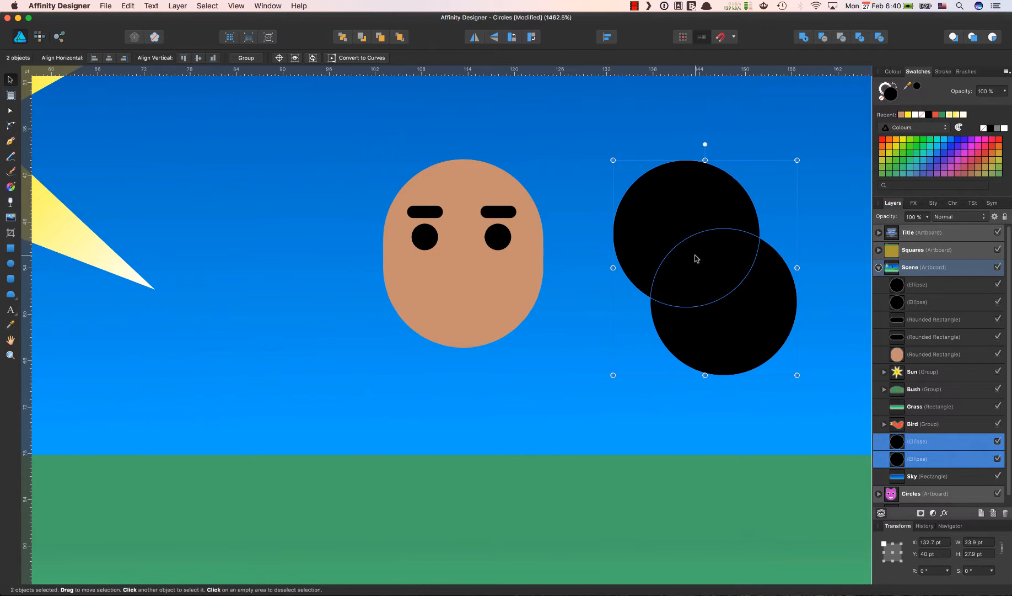
click(745, 336)
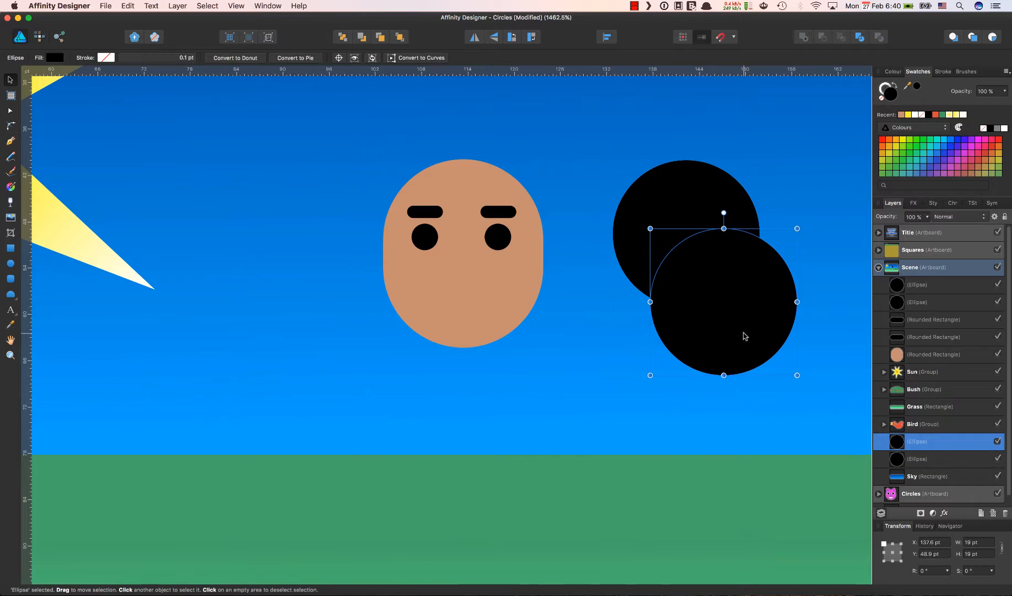
drag(757, 341, 760, 347)
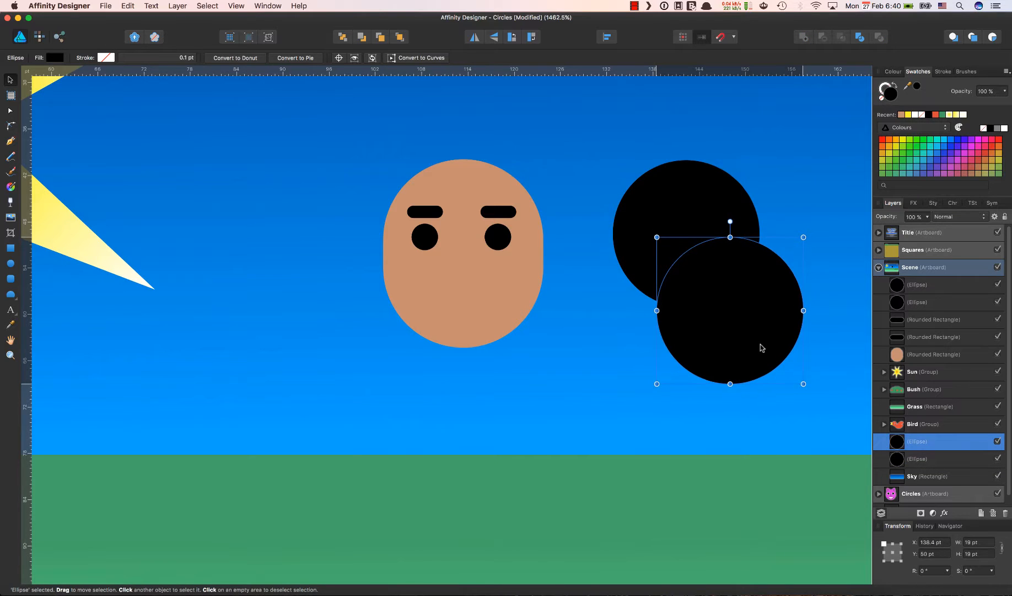
- Intersect the two overlapping black circles into a leaf shape and move it onto the face's upper left, about X 99.9 pt, Y 38.4 pt
shift+click(687, 219)
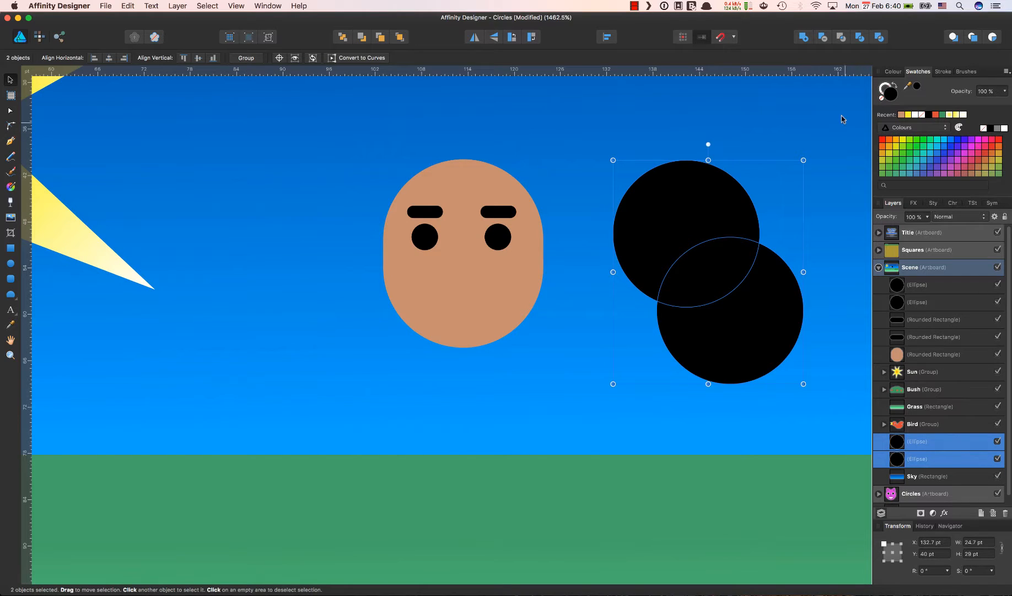
click(823, 37)
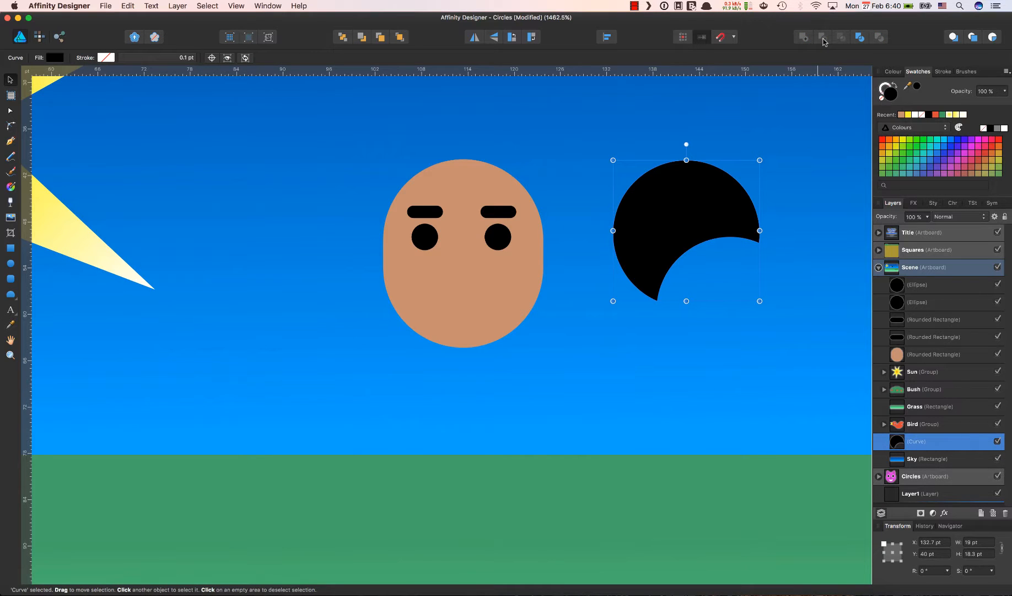
key(ctrl+z)
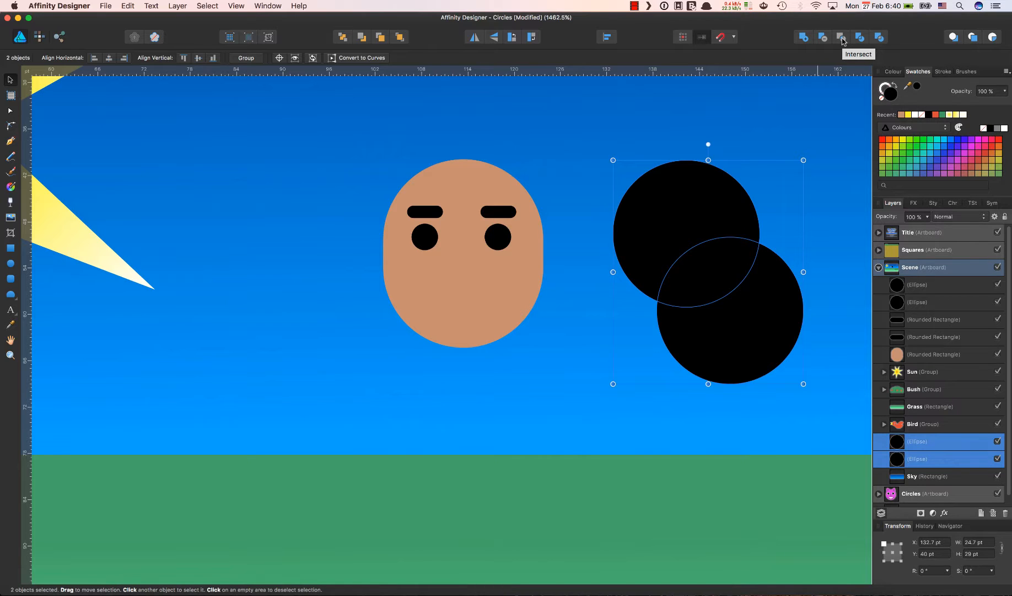
click(843, 40)
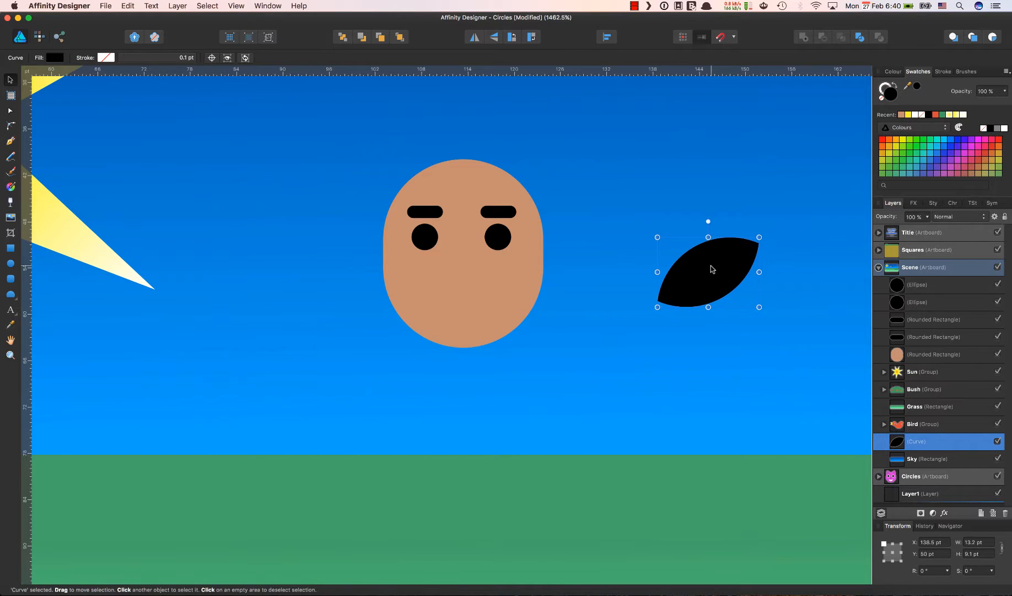
drag(713, 272, 414, 180)
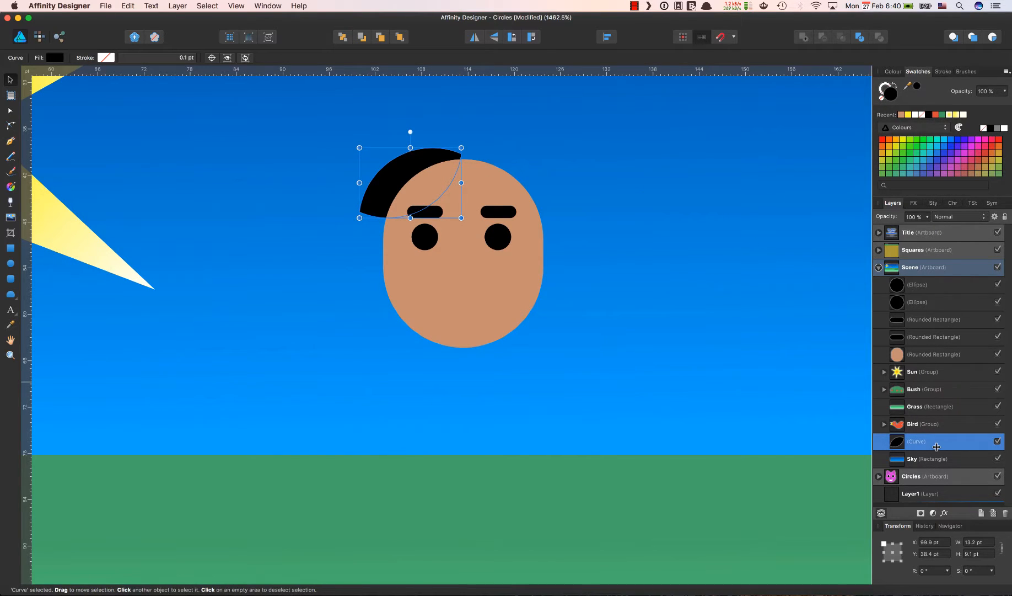
- Move the two eyes, two eyebrows and the face shape below the leaf curve in the layer order, just above Sky
click(937, 285)
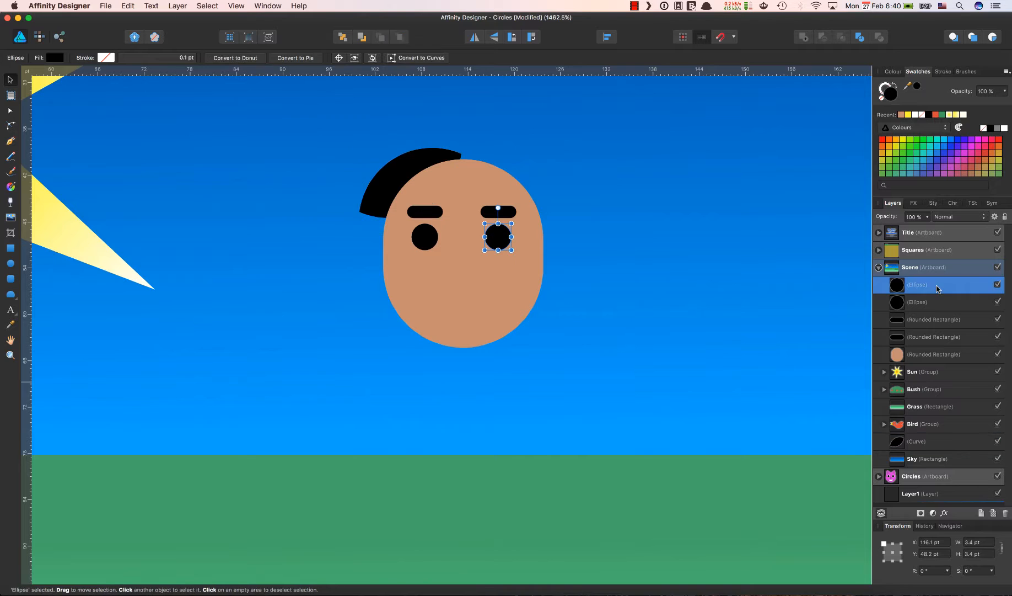
shift+click(939, 356)
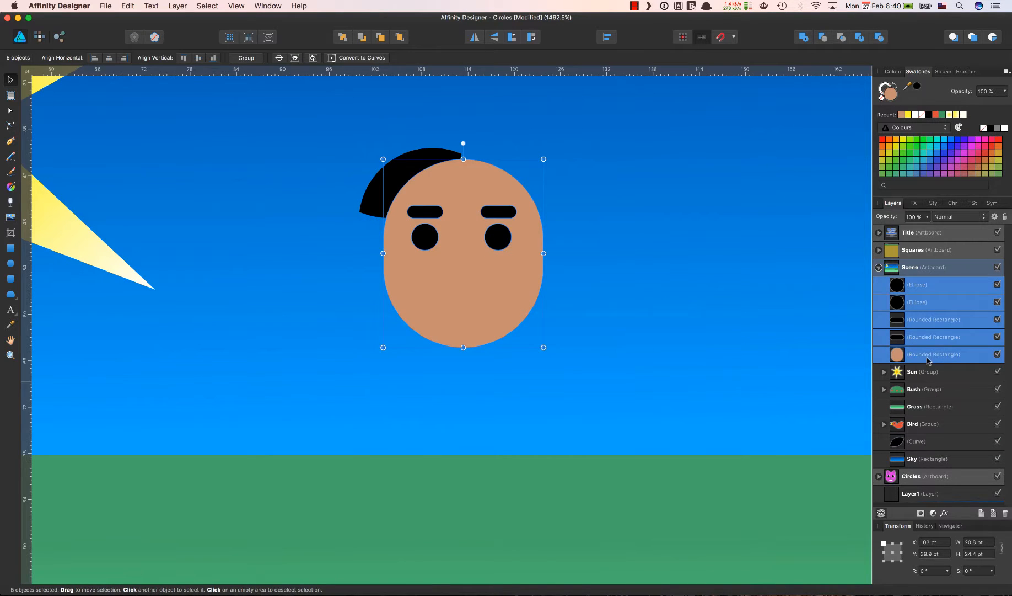
mouse_move(924, 358)
mouse_down()
mouse_move(910, 450)
mouse_move(897, 449)
mouse_up()
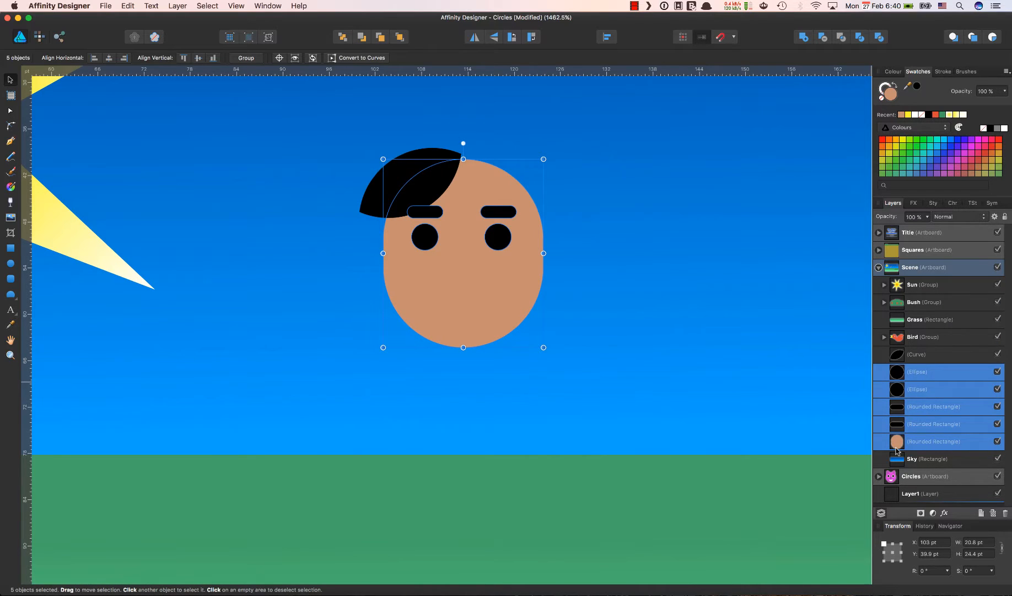
click(799, 258)
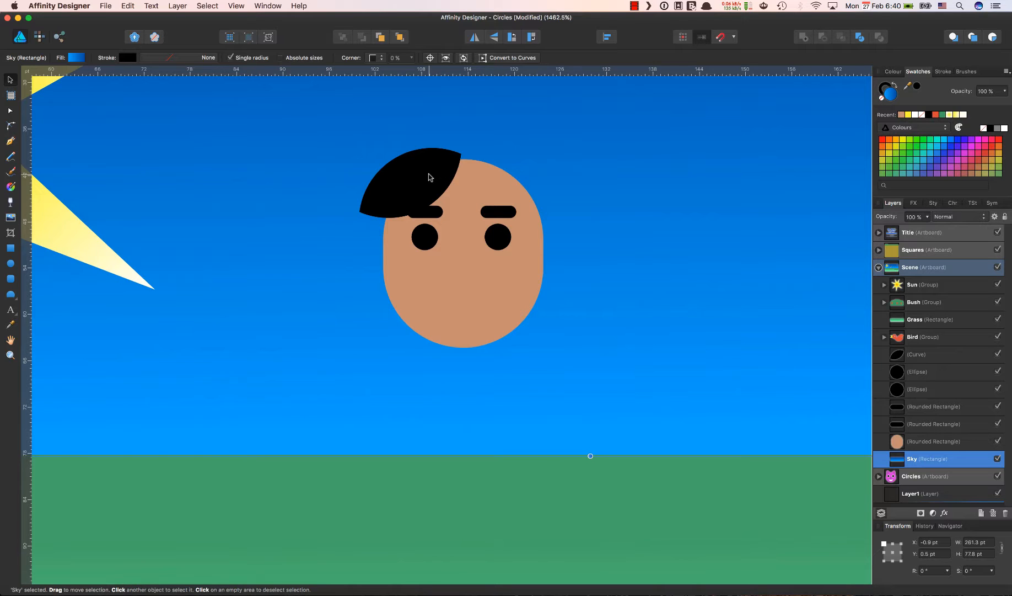
- Resize the black leaf to about 15.7 × 6.8 pt and place it across the upper left of the head, about X 100.3 pt, Y 38.6 pt
click(387, 205)
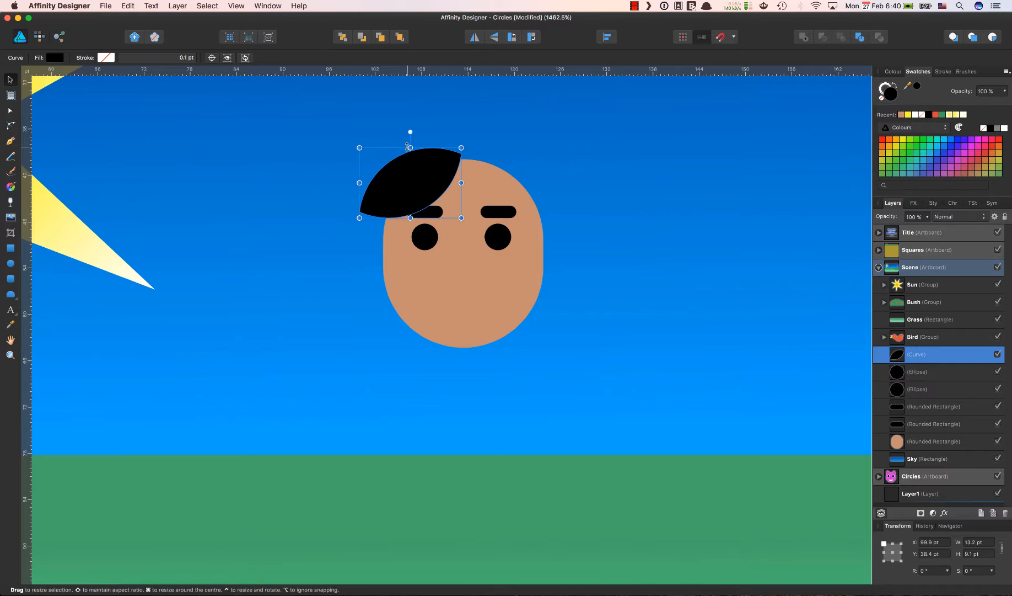
mouse_move(407, 147)
mouse_down()
mouse_move(411, 156)
mouse_move(471, 150)
mouse_move(415, 153)
mouse_move(415, 165)
mouse_up()
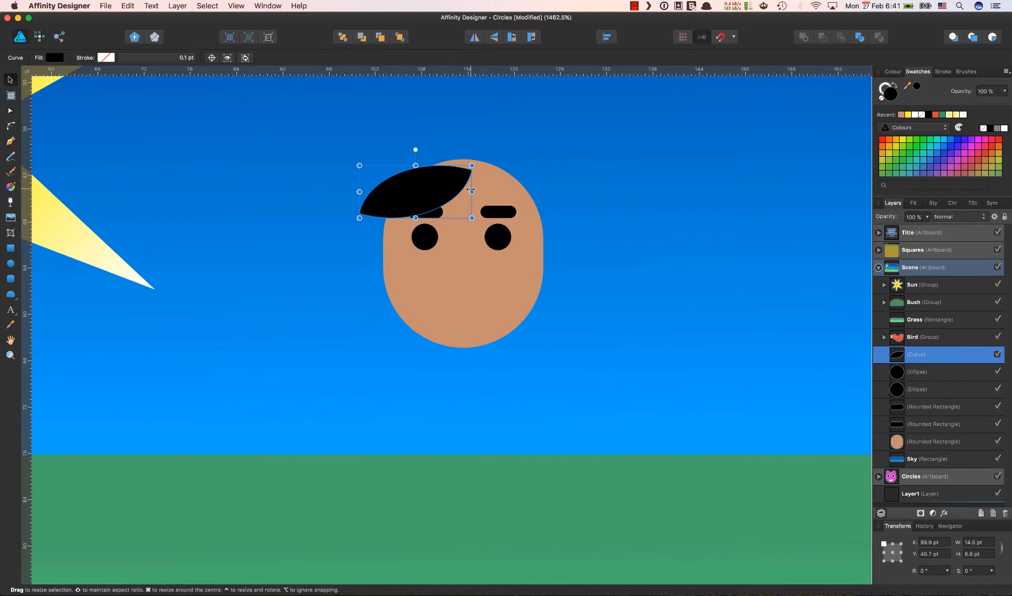
drag(472, 192, 444, 177)
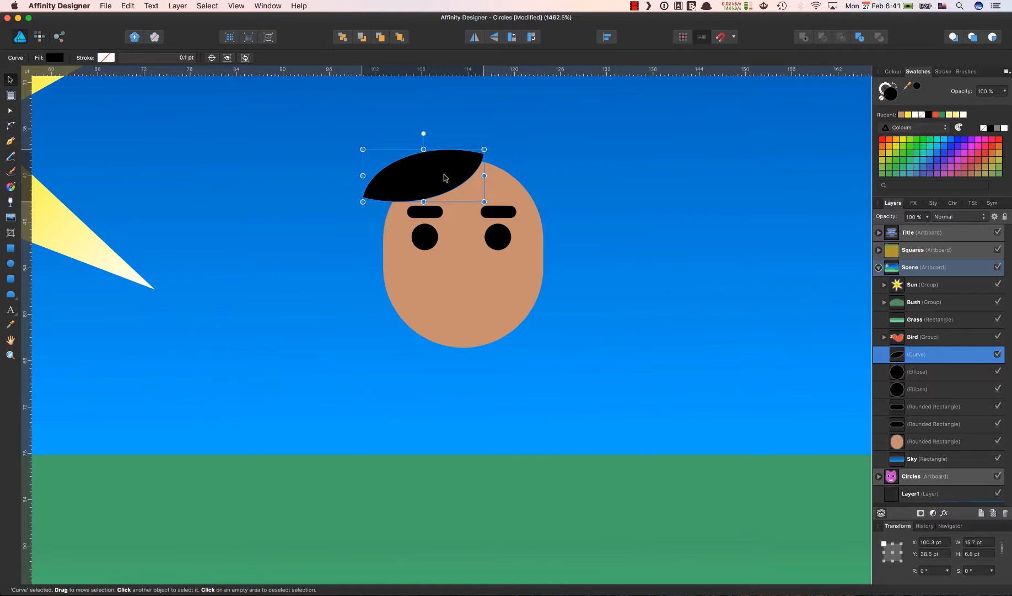
- Duplicate the leaf-shaped hair piece, flip the copy vertically and move it over the right side of the head
key(super+d)
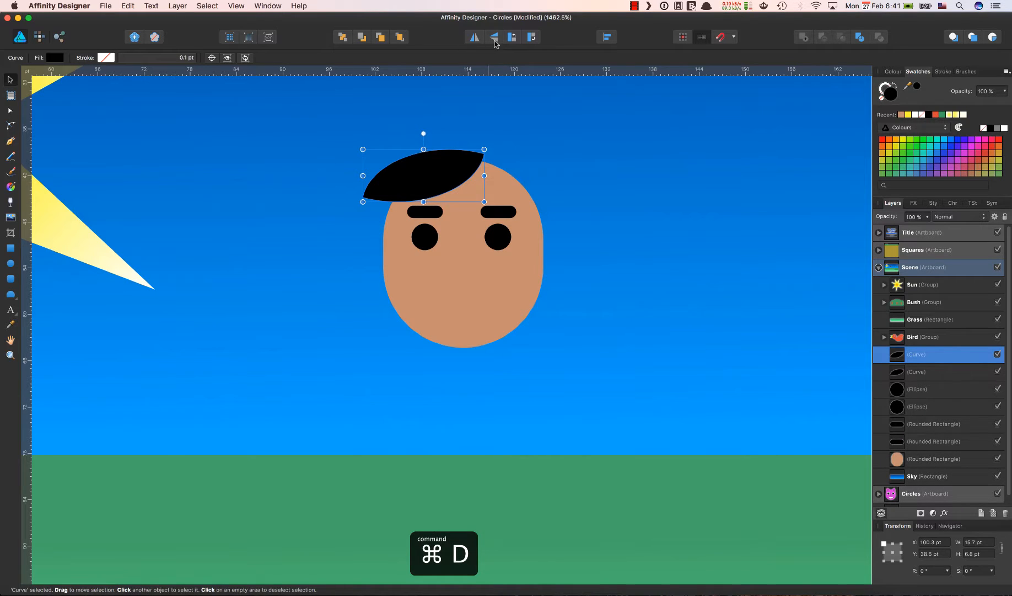
click(494, 38)
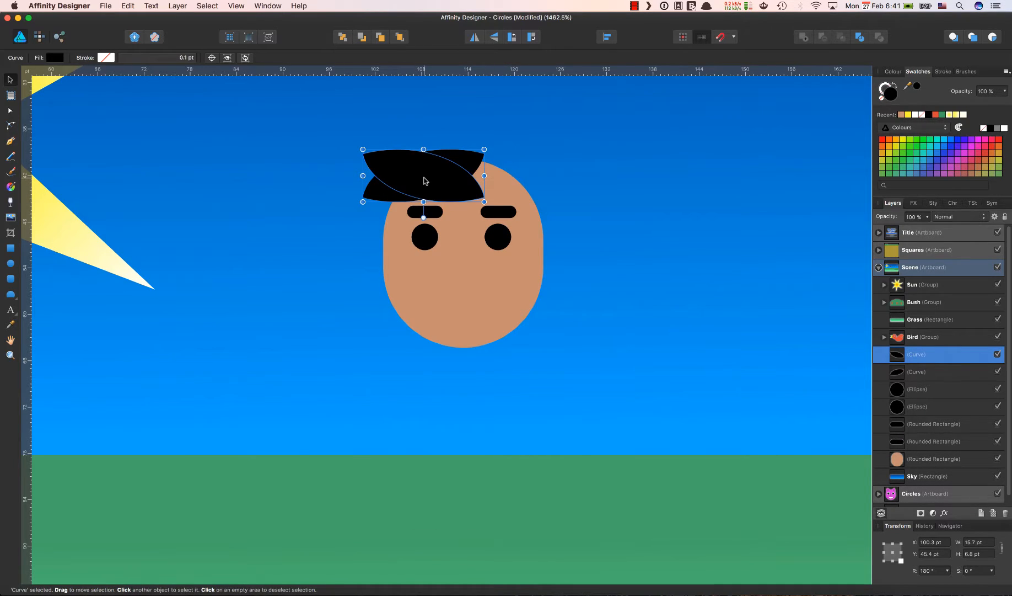
drag(425, 181, 519, 183)
- Rotate the left hair piece to about 25.9° and move it so its tip meets the right piece at the parting
click(409, 187)
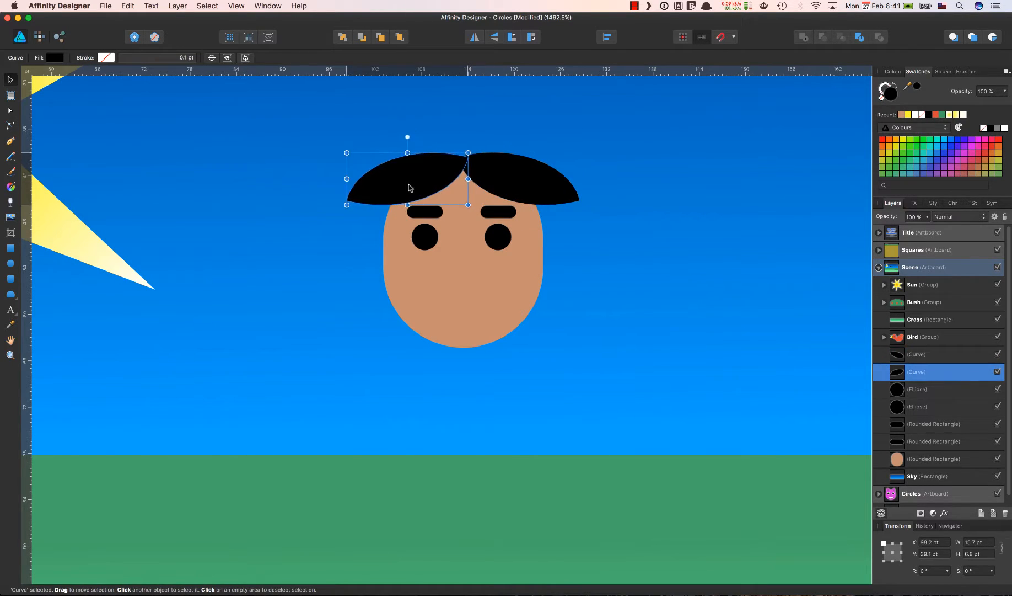
drag(409, 188, 405, 188)
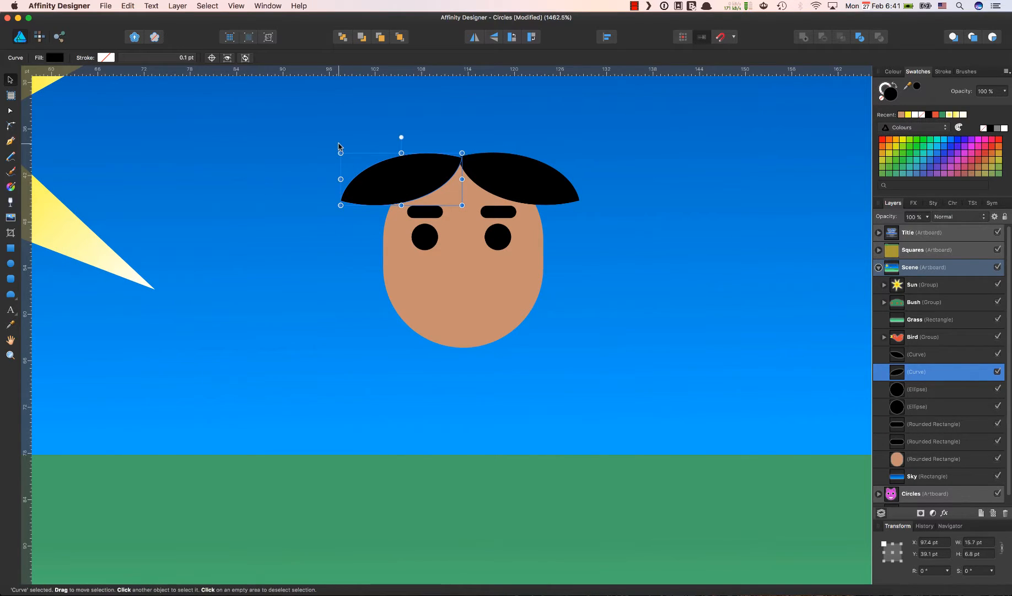
drag(337, 147, 343, 183)
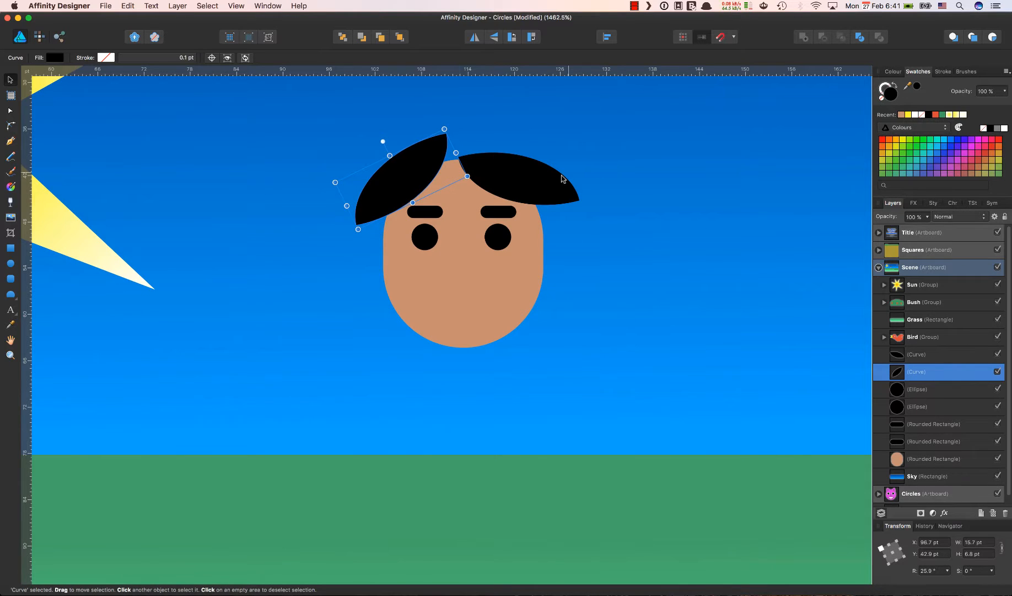
drag(421, 180, 431, 201)
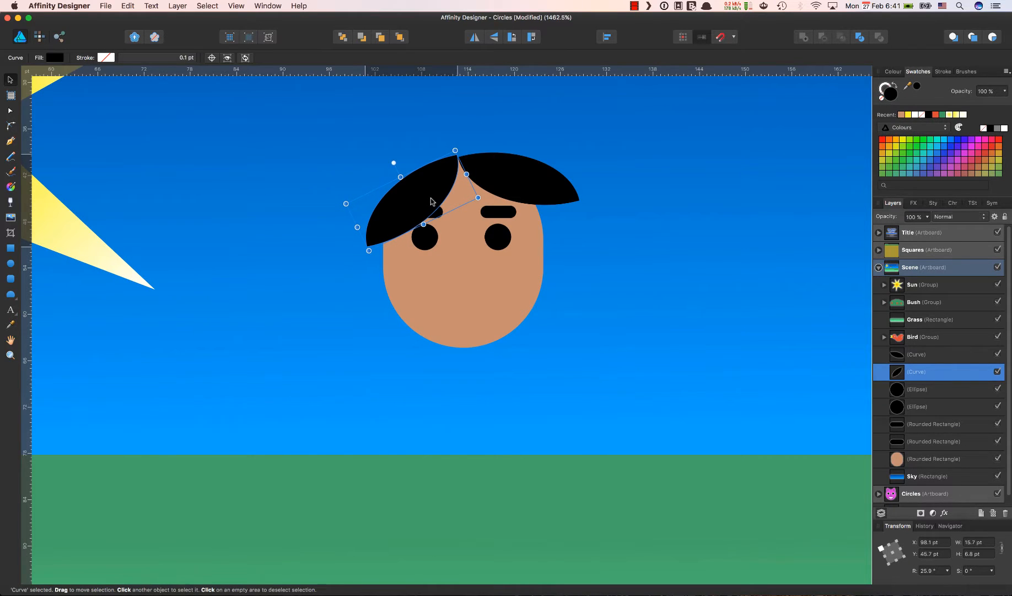
- Rotate the right hair piece to about 161.8° and place it against the parting, at about X 110.5 pt, Y 45.1 pt
click(506, 203)
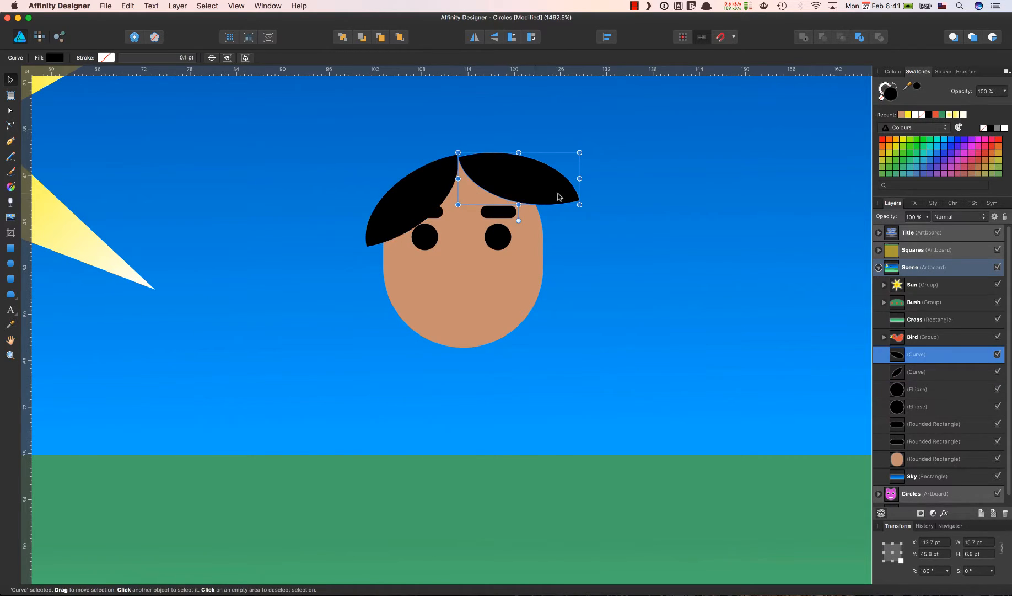
drag(582, 207, 527, 211)
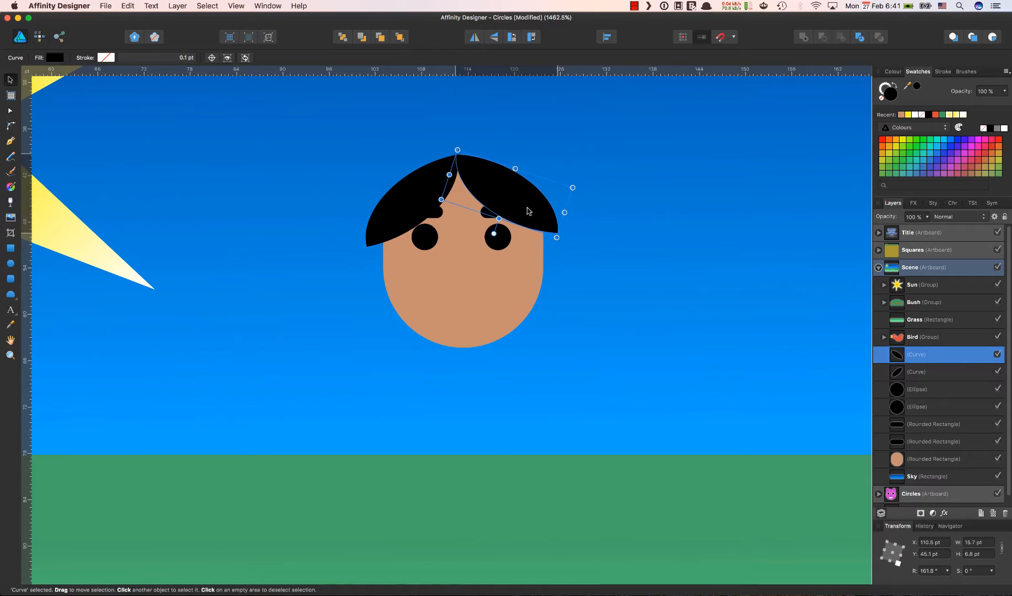
click(592, 229)
- Reduce the left hair piece's rotation to about 16.5° and move it back against the parting, about X 97.4 pt, Y 43.2 pt
click(374, 232)
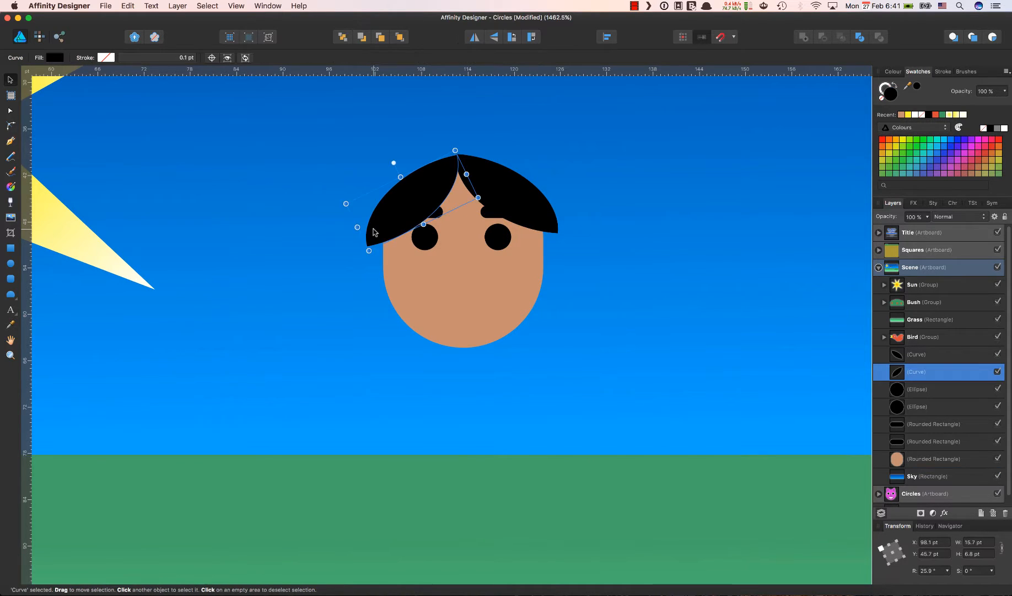
drag(369, 255, 357, 252)
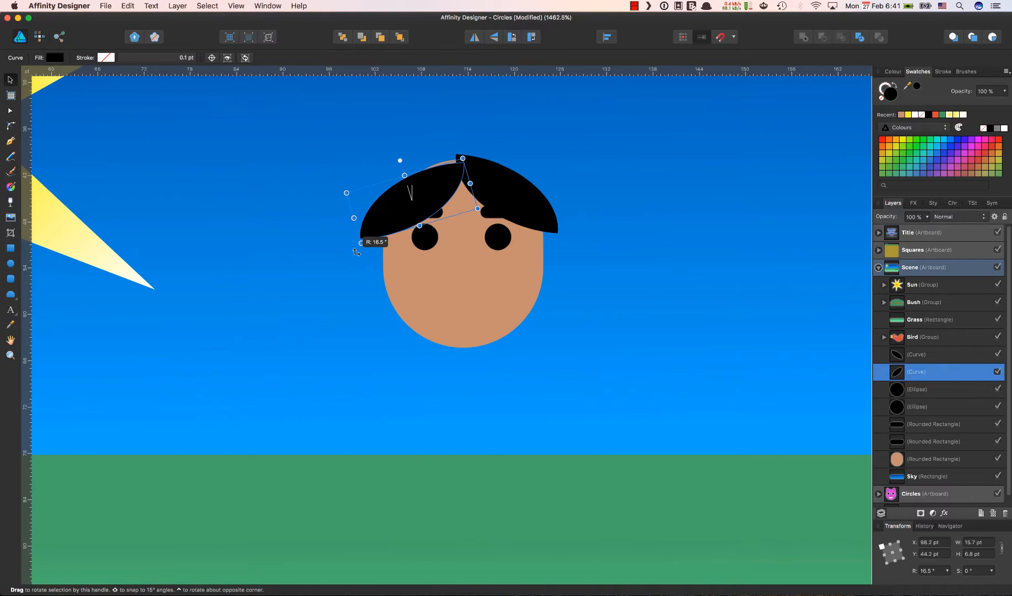
drag(391, 217, 385, 210)
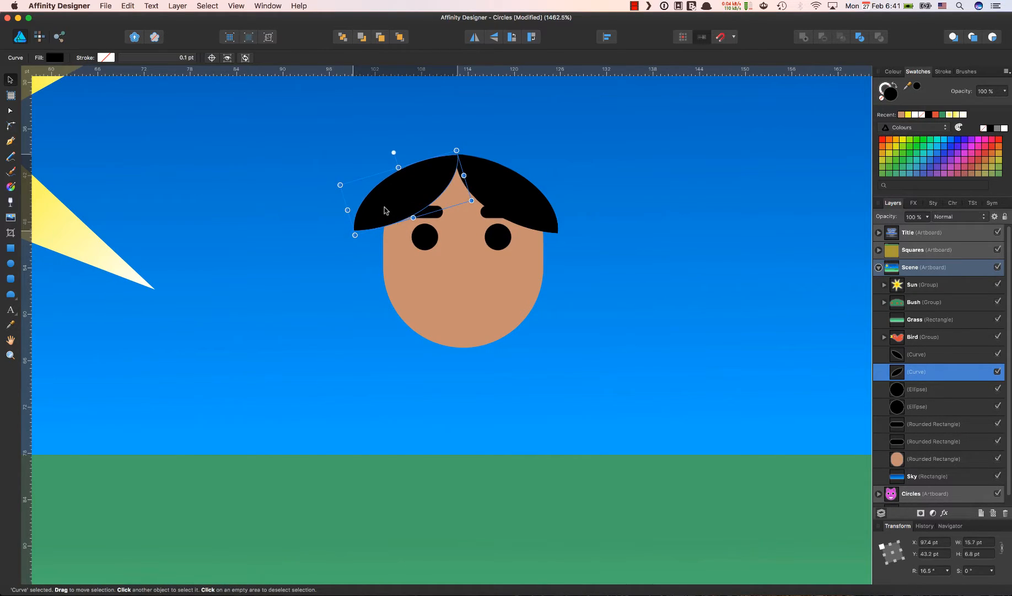
click(620, 311)
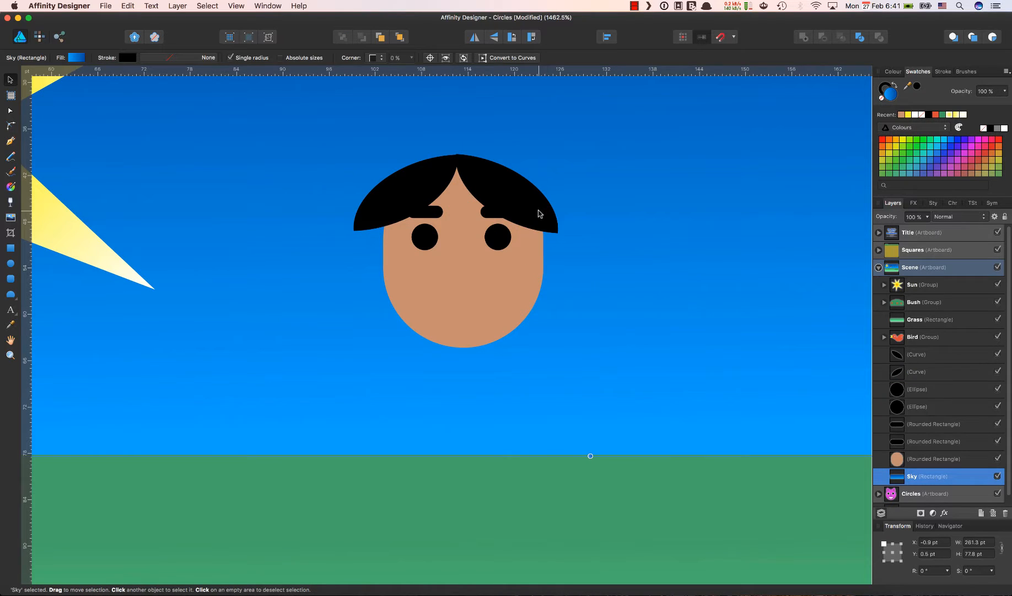
- Resize the right hair piece to about 16.2 × 6.6 pt so it covers the right side of the head
click(538, 210)
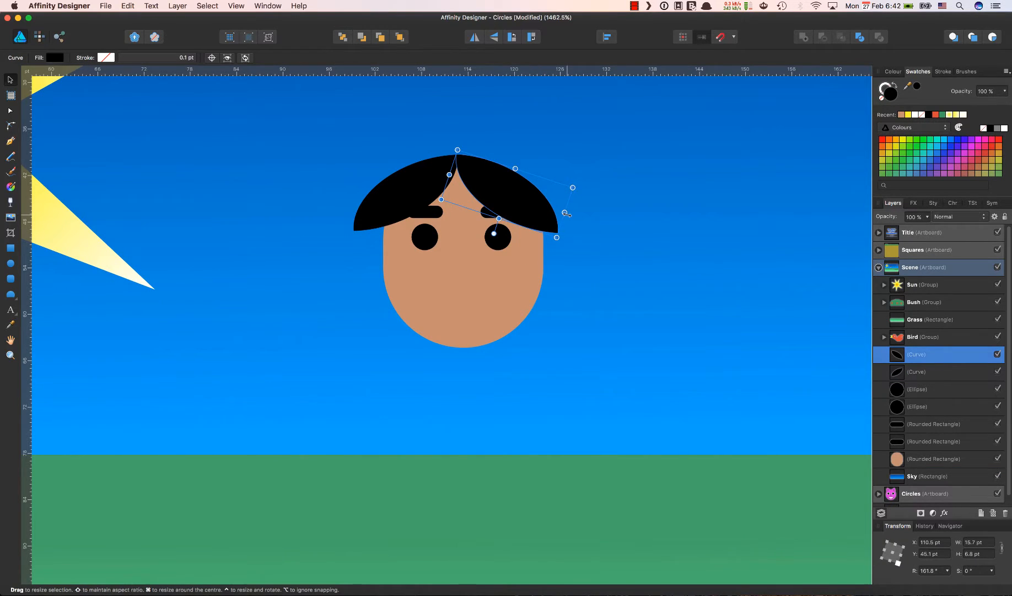
drag(565, 212, 555, 208)
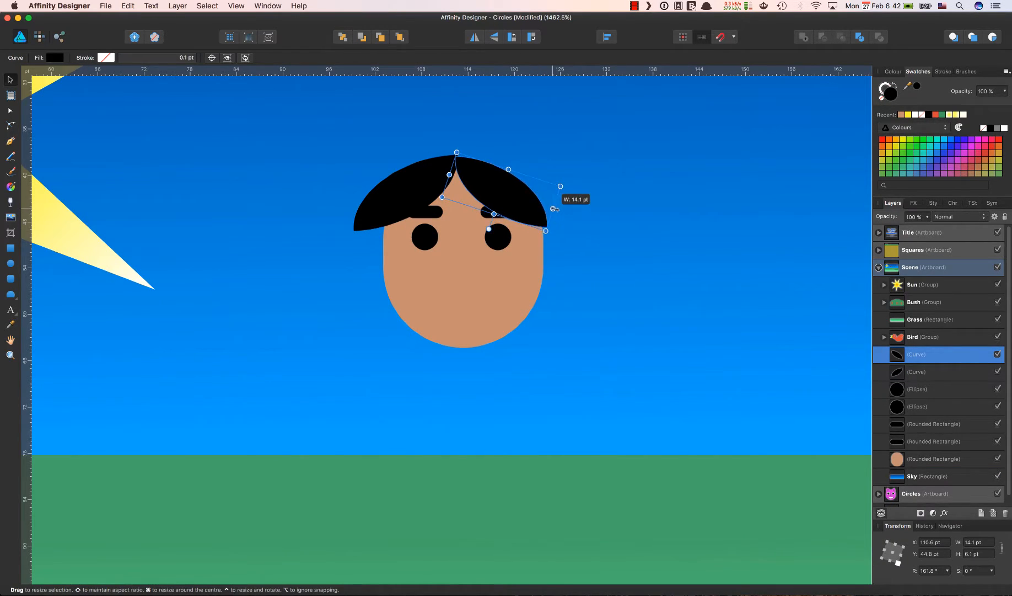
click(573, 234)
click(529, 201)
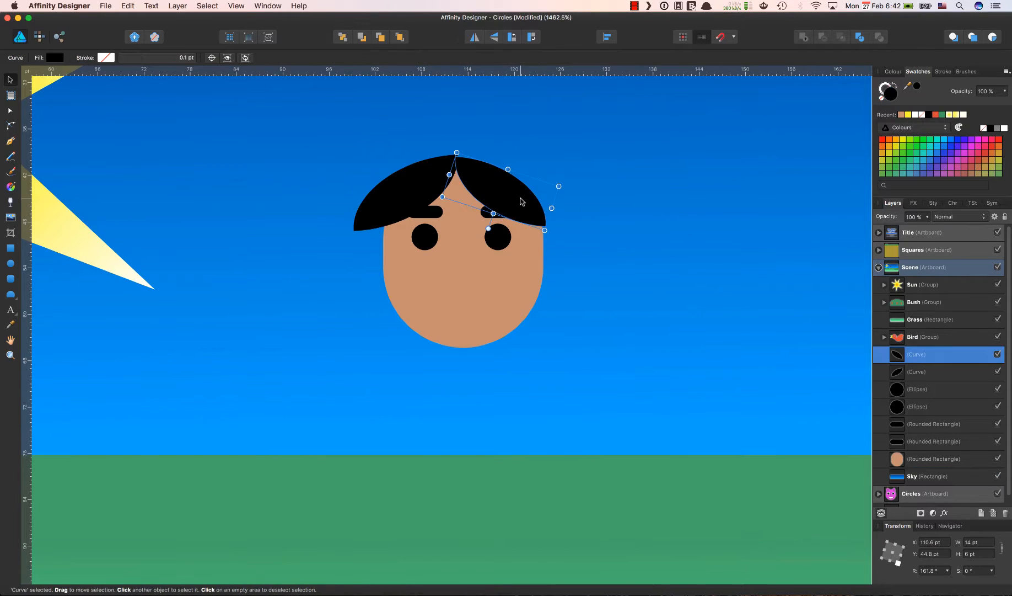
drag(552, 207, 569, 213)
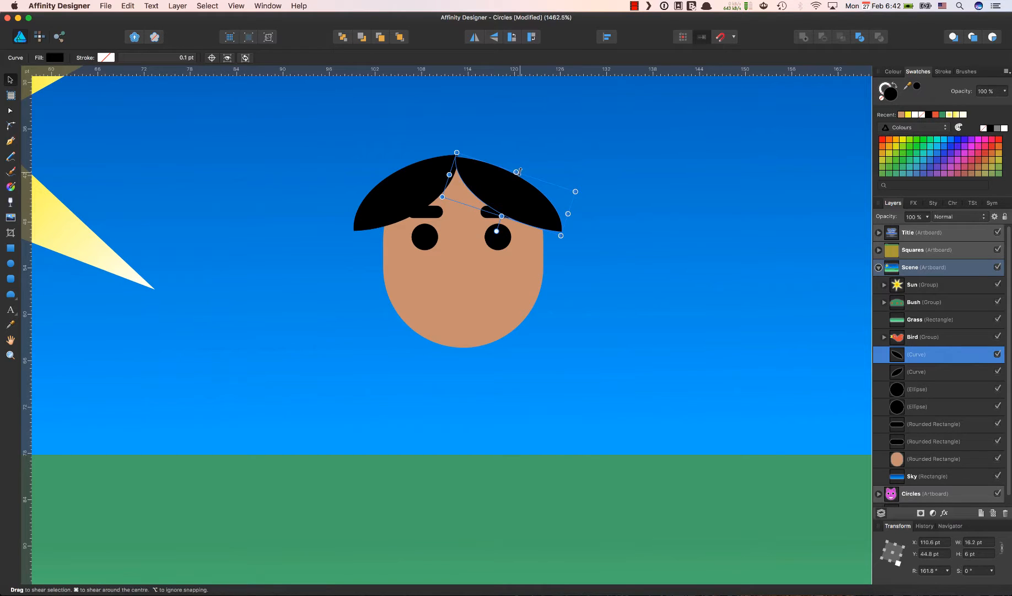
drag(515, 172, 518, 168)
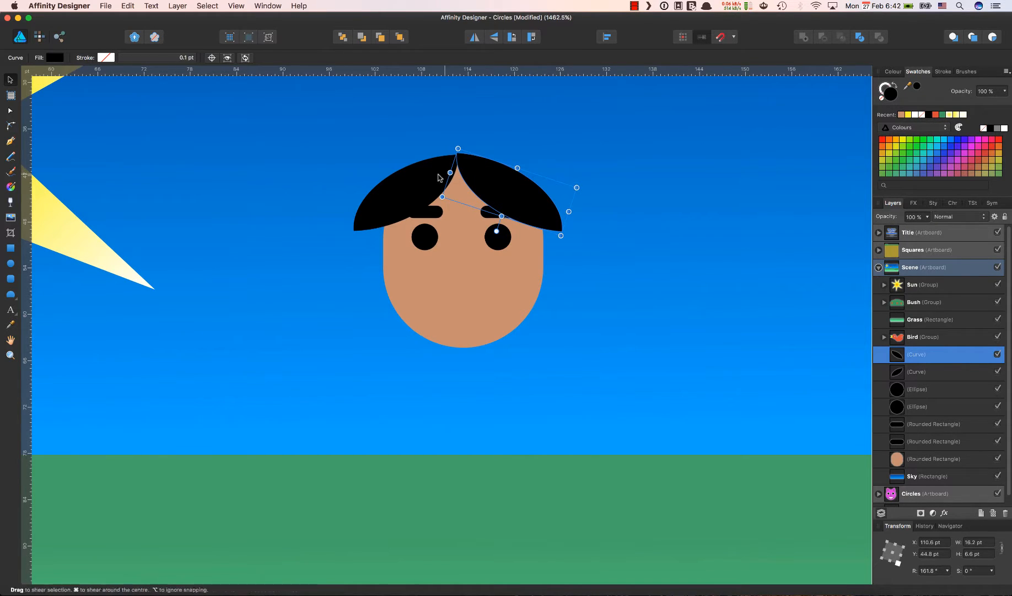
click(544, 270)
- Move both eyebrows and both eyes together straight down the face, to about Y 47.4 pt
click(434, 219)
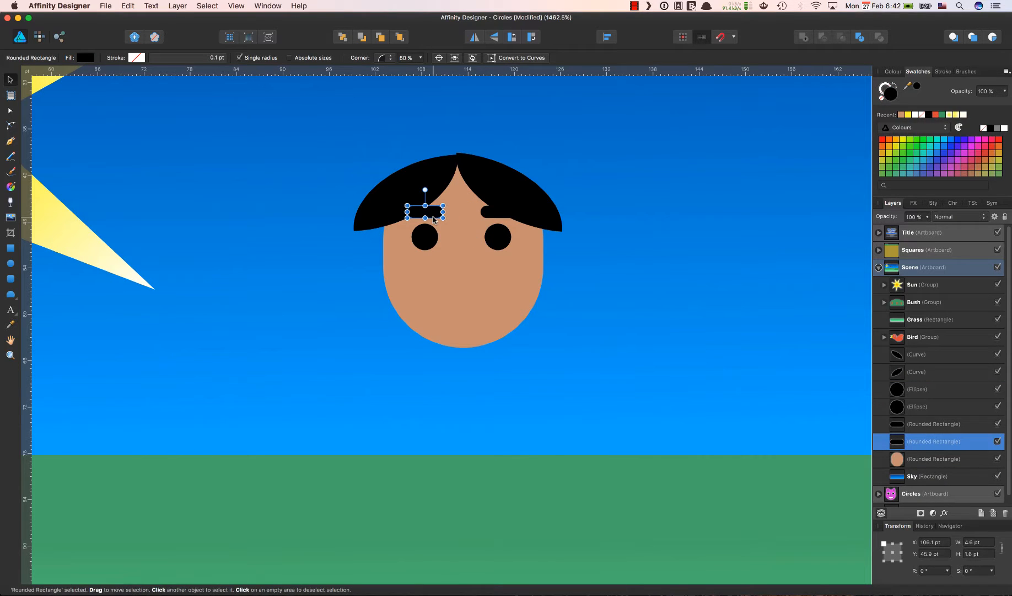
shift+click(495, 215)
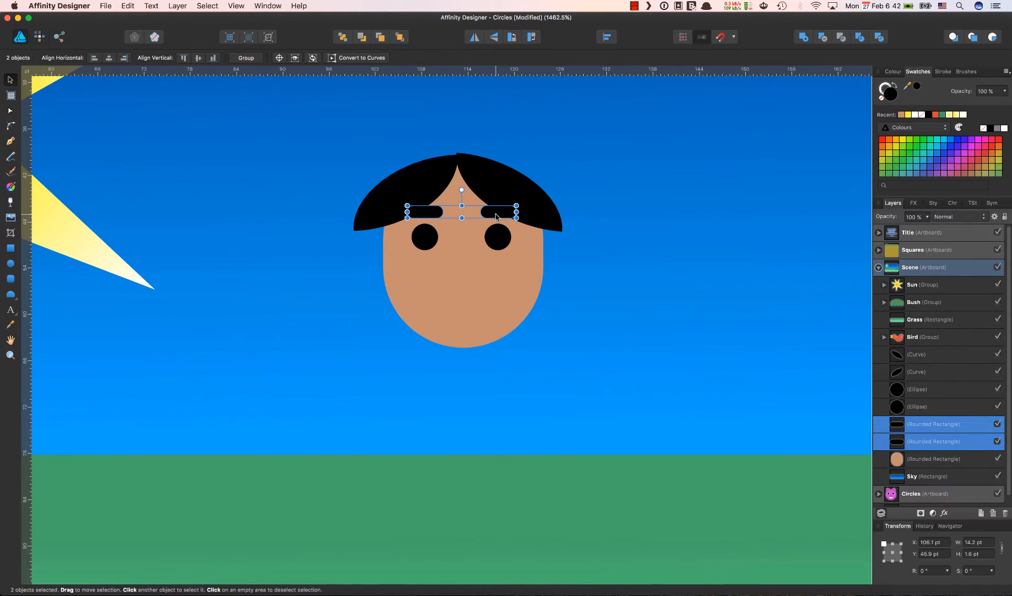
shift+click(431, 242)
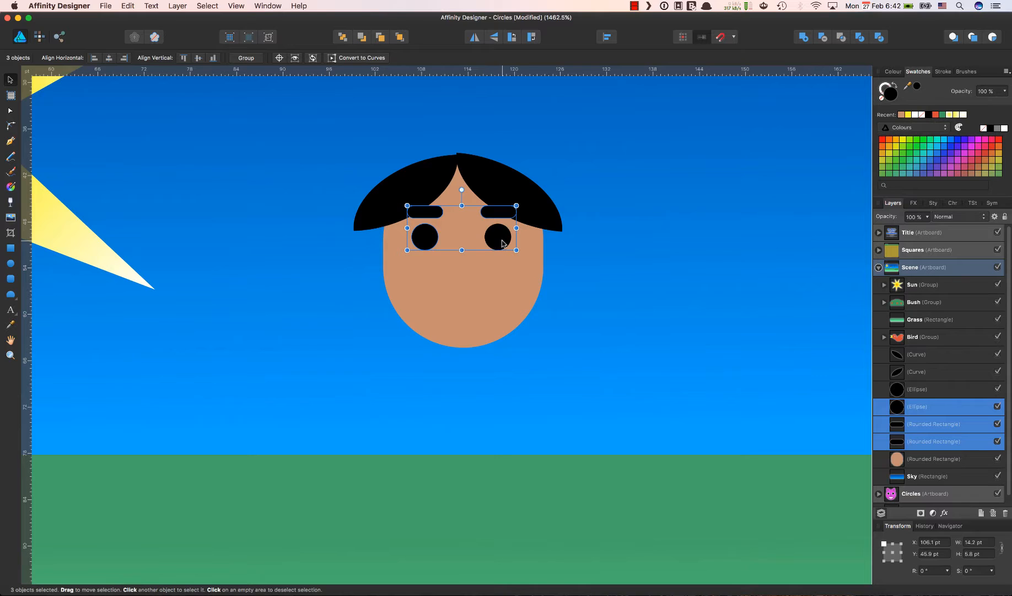
shift+click(501, 243)
drag(498, 243, 498, 254)
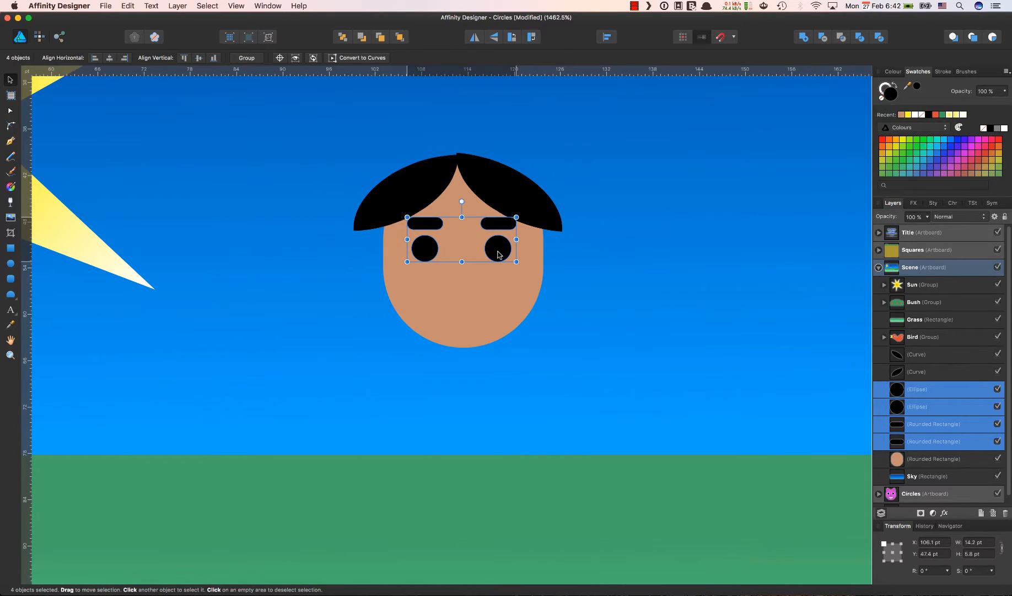
click(652, 231)
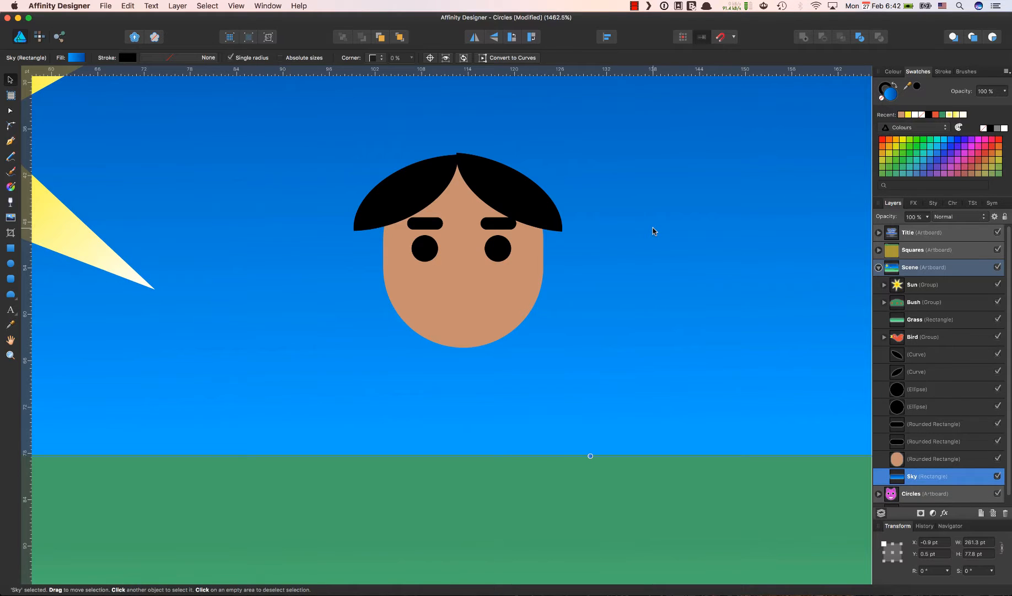
- Try the recent skin-tone fill on the Sky rectangle and undo it
click(902, 115)
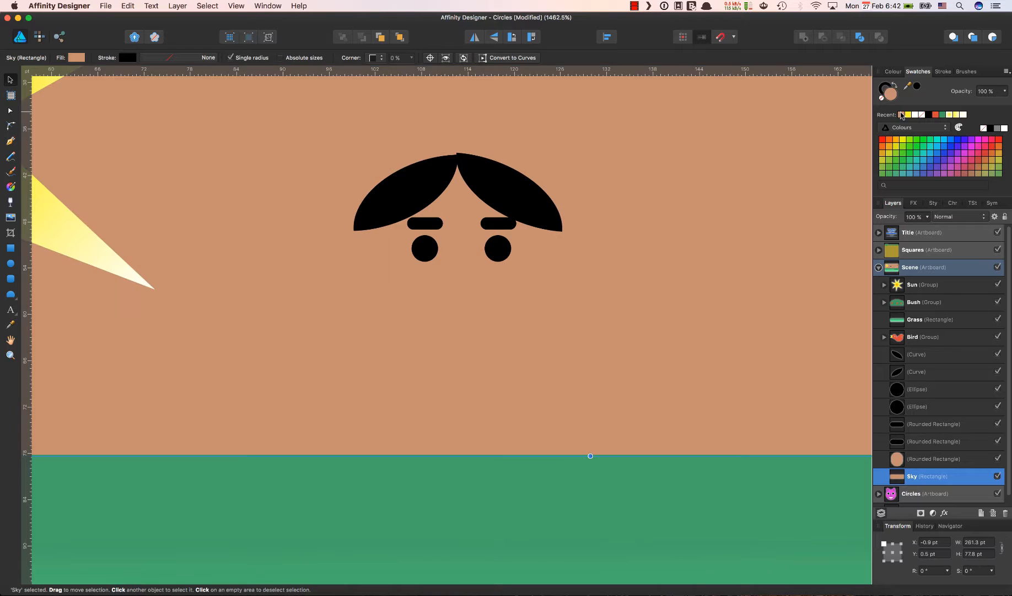
key(super+z)
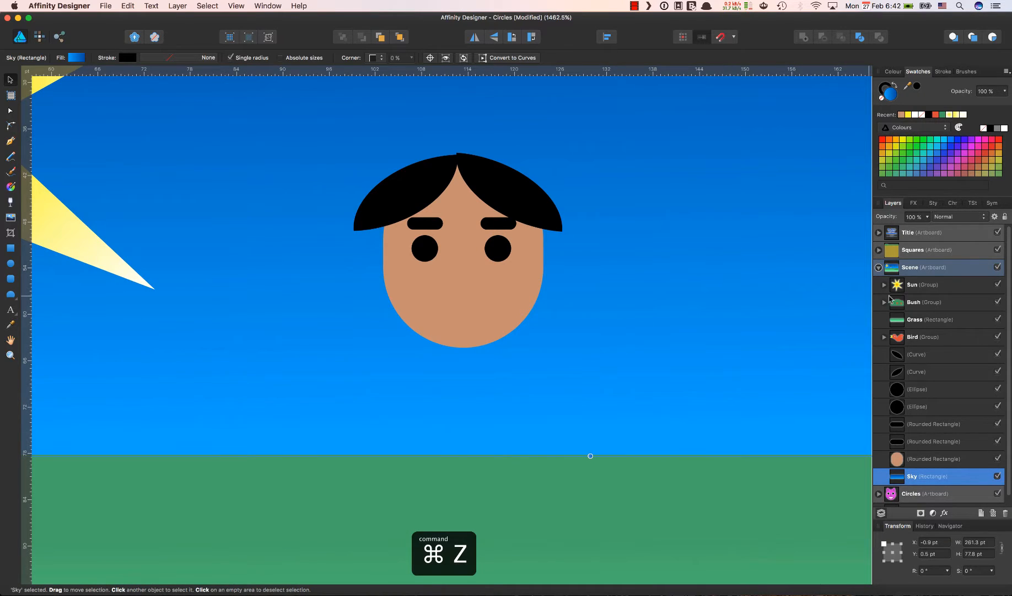
- Lock the Sky, Bird, Grass, Bush and Sun layers of the Scene artboard together
scroll(969, 386, down, 2)
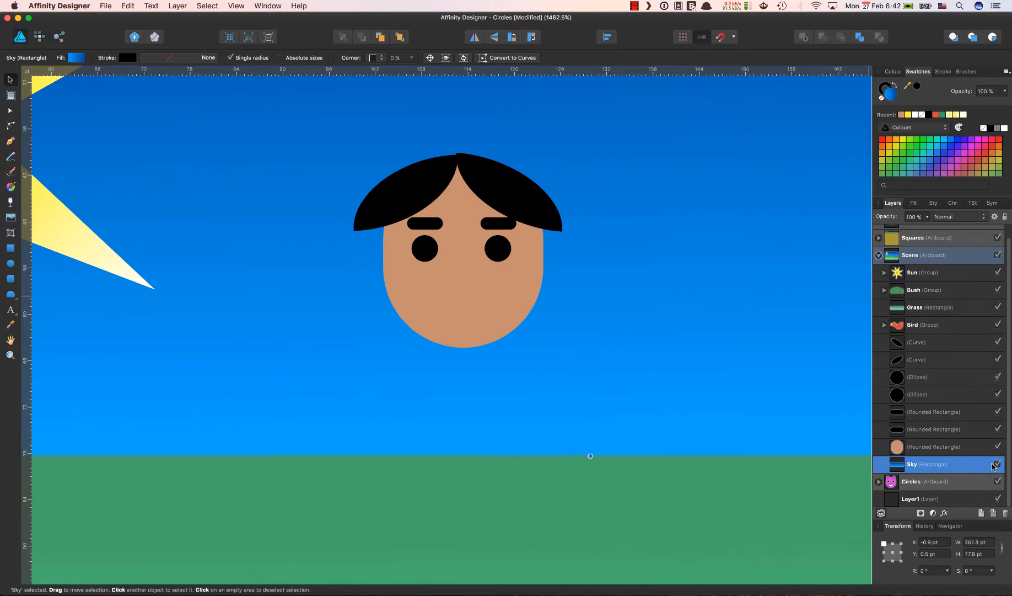
super+click(954, 326)
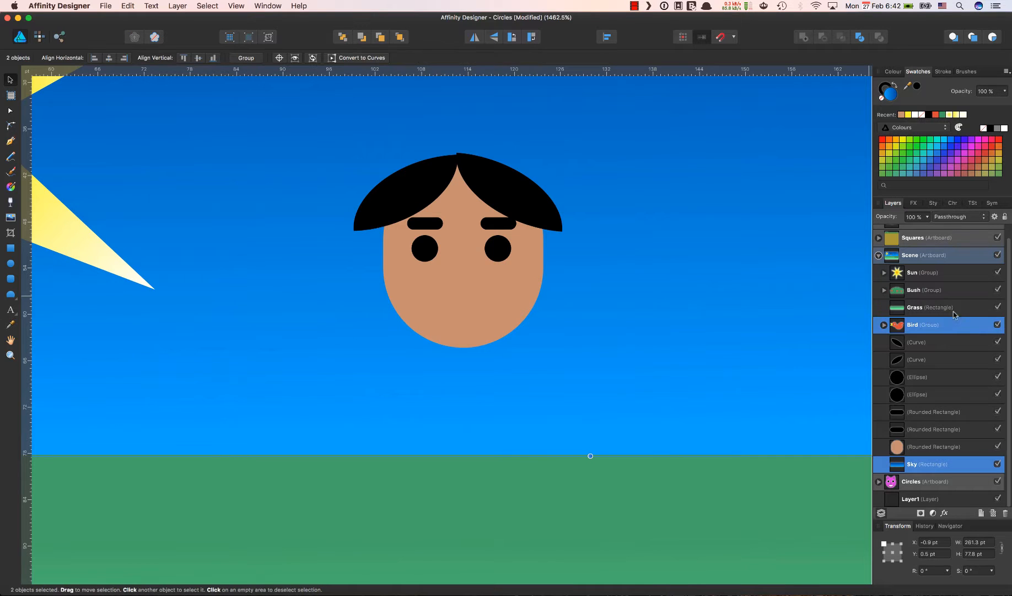
super+click(958, 307)
super+click(957, 291)
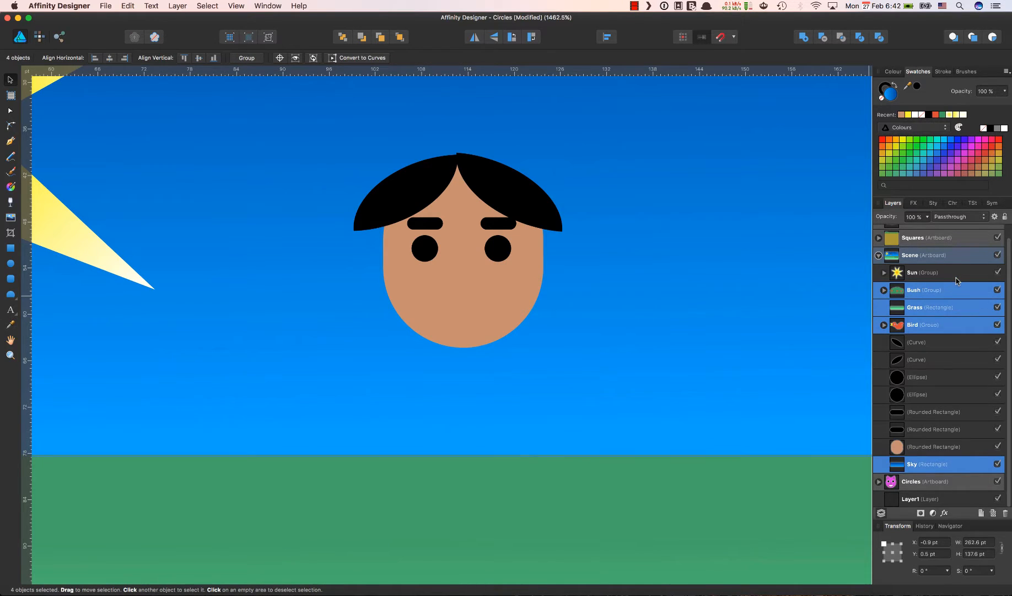
super+click(958, 274)
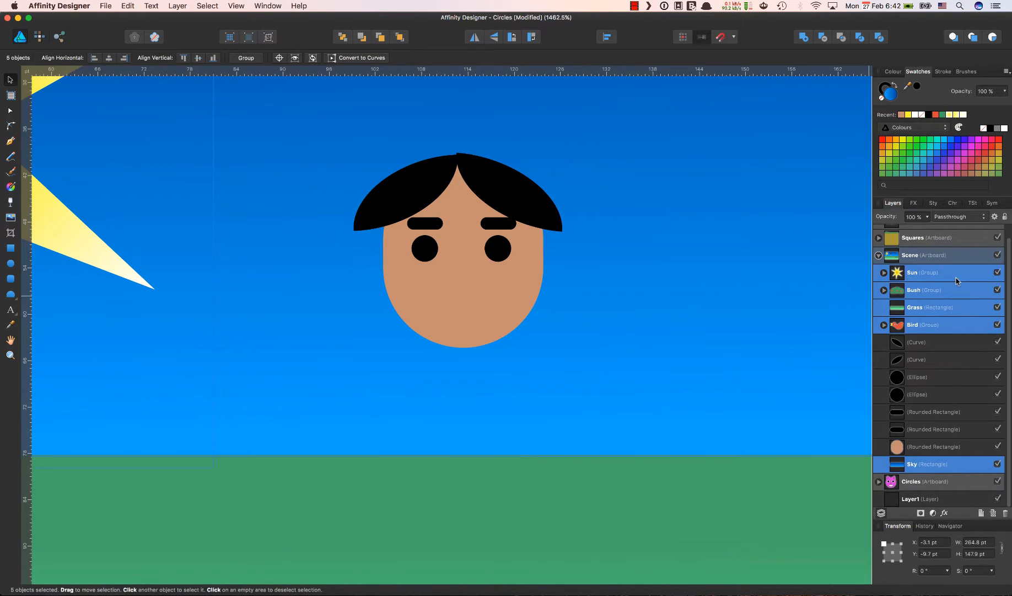
click(1005, 216)
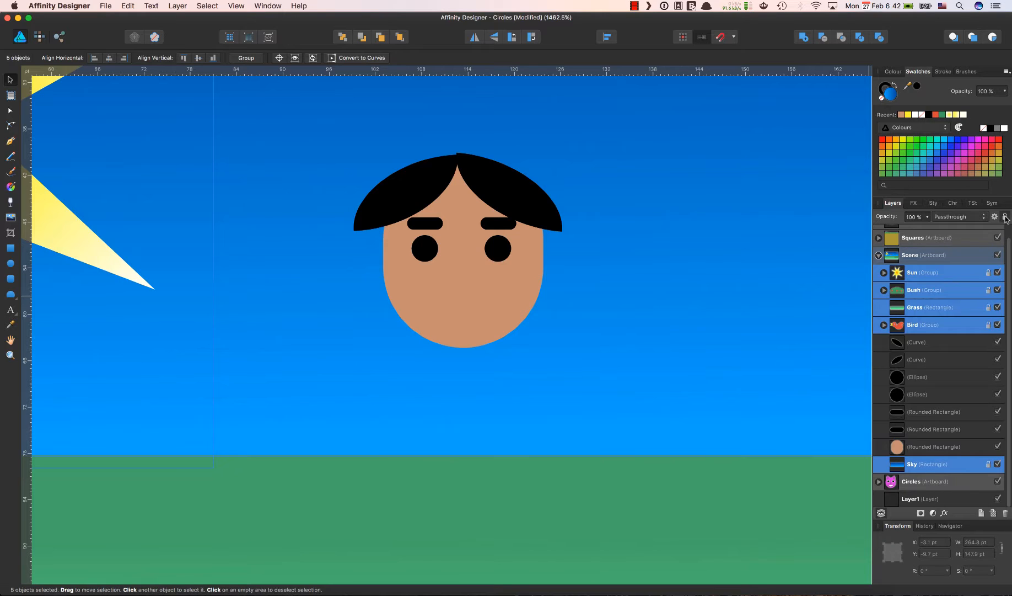
- Try the skin-tone fill on the five locked background layers and undo it
click(902, 115)
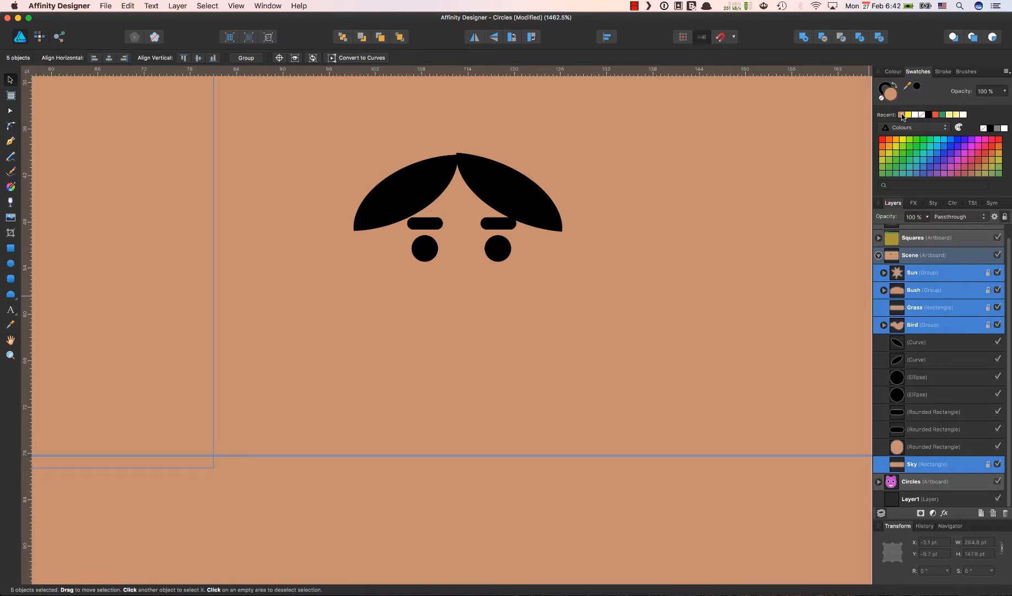
key(cmd+z)
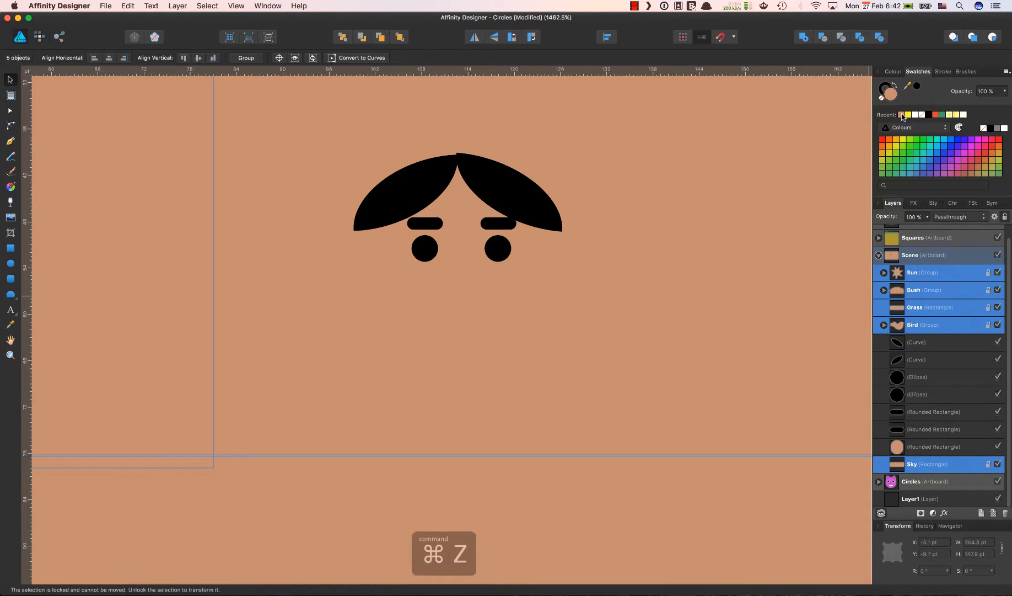
- With nothing selected, set the Rounded Rectangle tool to no fill and a skin-tone stroke
key(Escape)
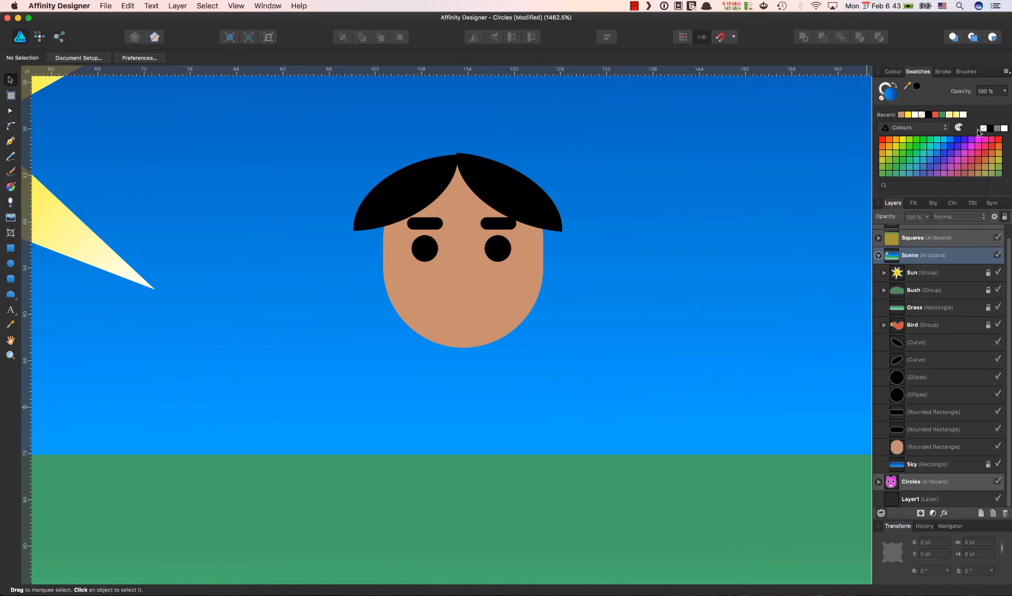
click(902, 115)
click(11, 281)
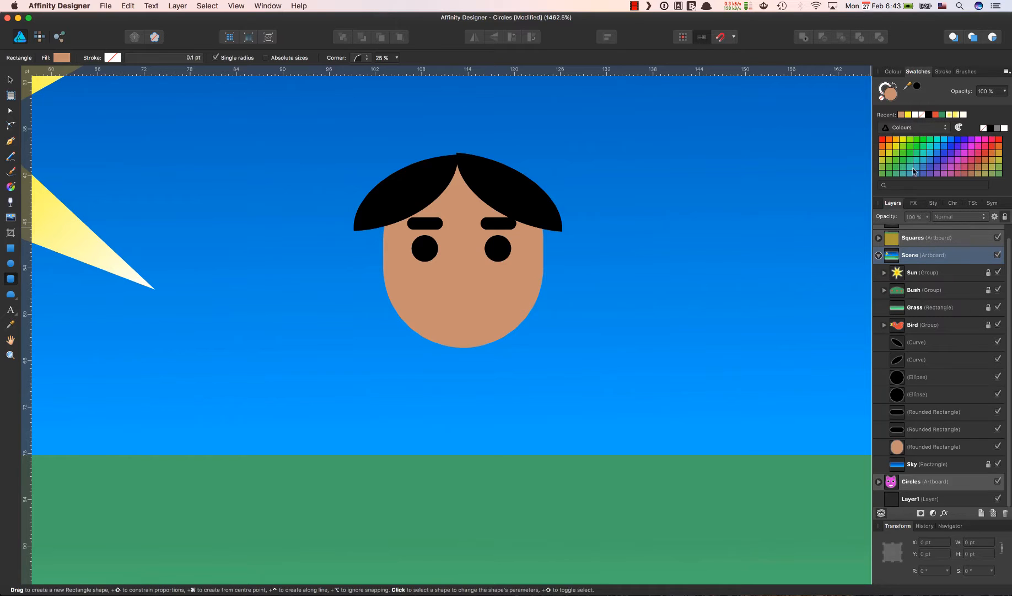
click(884, 100)
click(883, 86)
click(902, 115)
- Darken the stroke colour to brown, #7F4F35, keeping the same hue
double_click(888, 88)
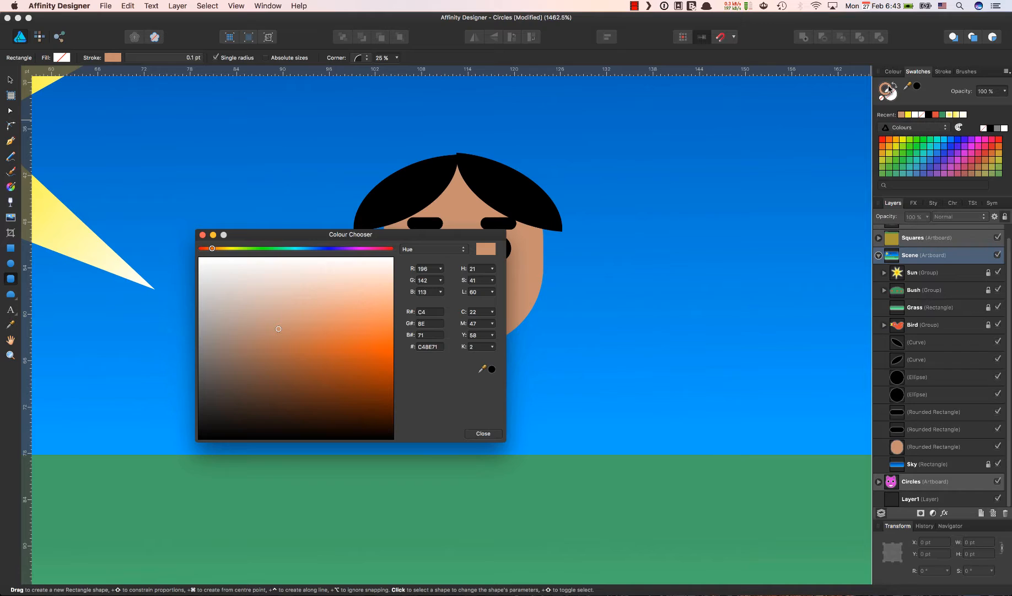
click(279, 362)
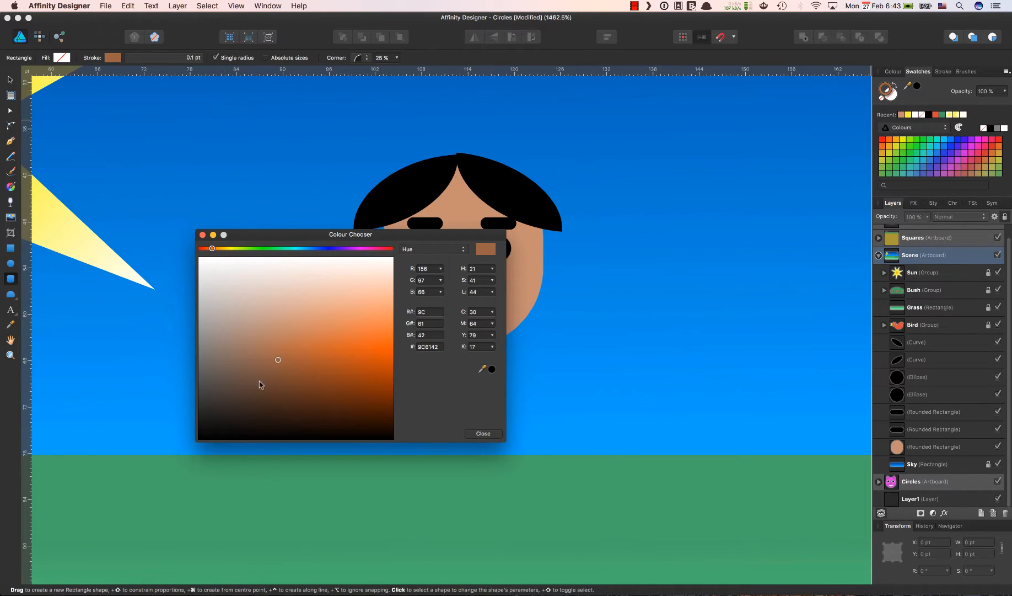
click(279, 376)
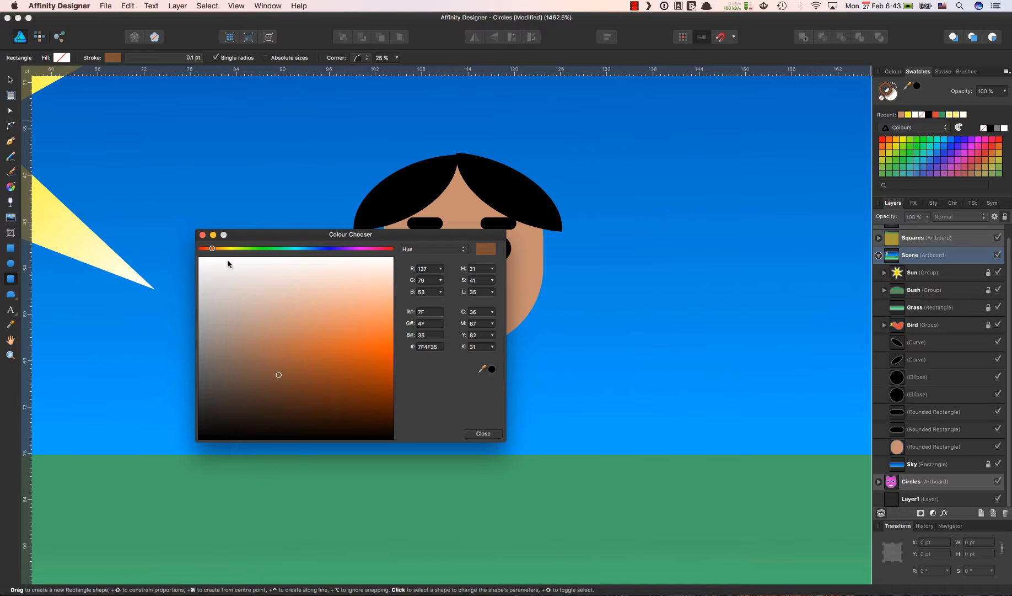
click(202, 235)
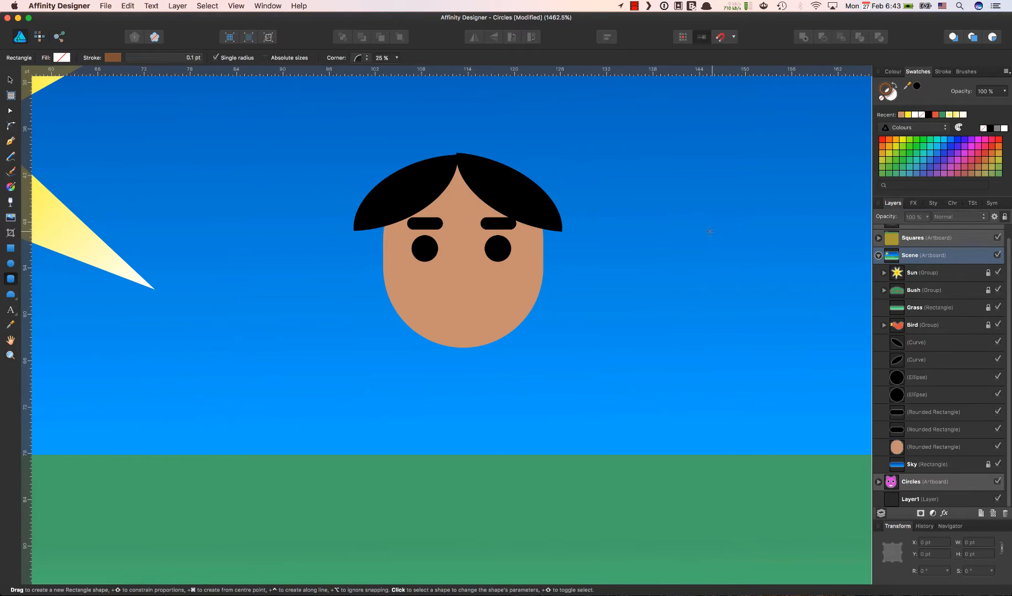
- Draw a rounded rectangle about 2.8 × 7 pt in the sky right of the head and set its stroke width to 0.7 pt
drag(712, 233, 732, 286)
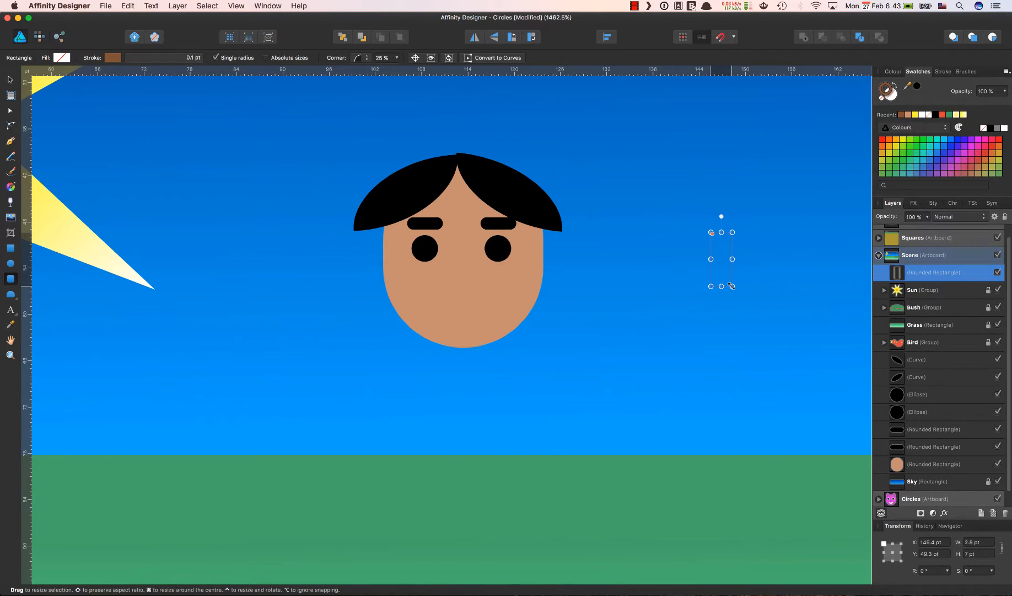
click(173, 58)
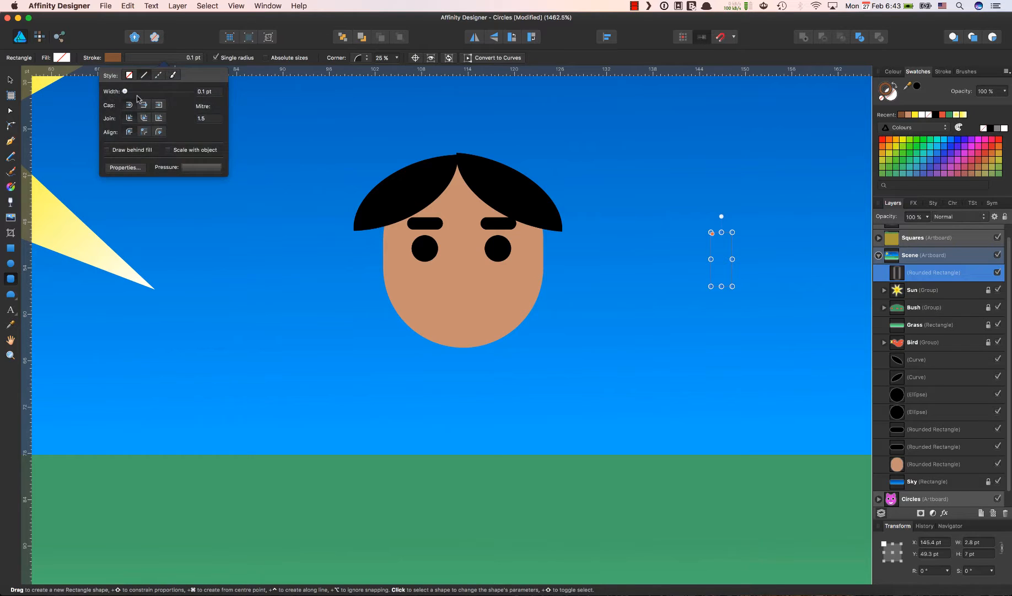
drag(125, 93, 137, 94)
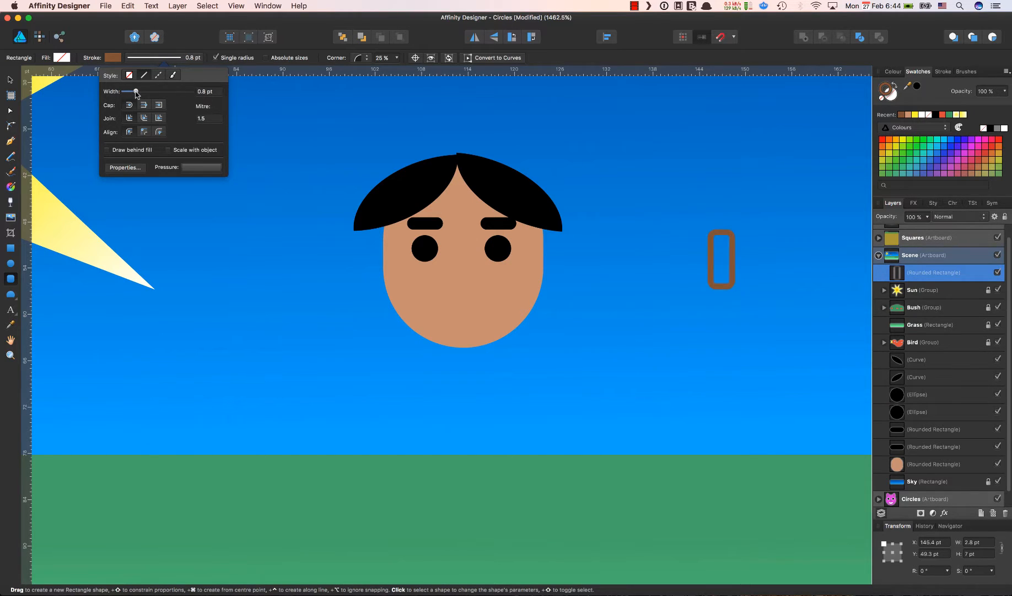
drag(138, 94, 135, 93)
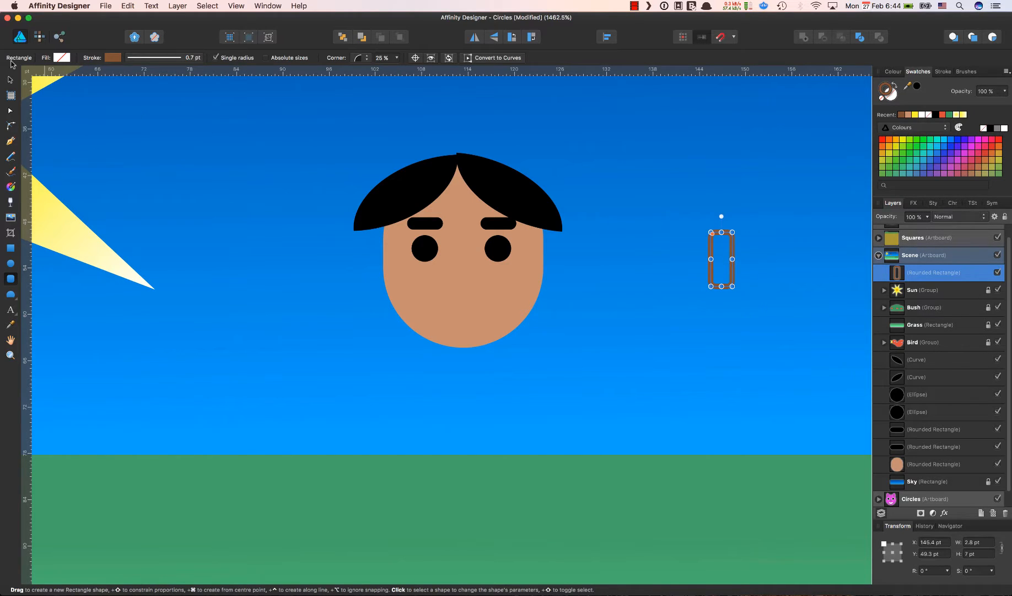
- Set the brown rounded rectangle's corner radius to 50% and place a duplicate to its right, at about X 151.5 pt, Y 49.5 pt
click(11, 81)
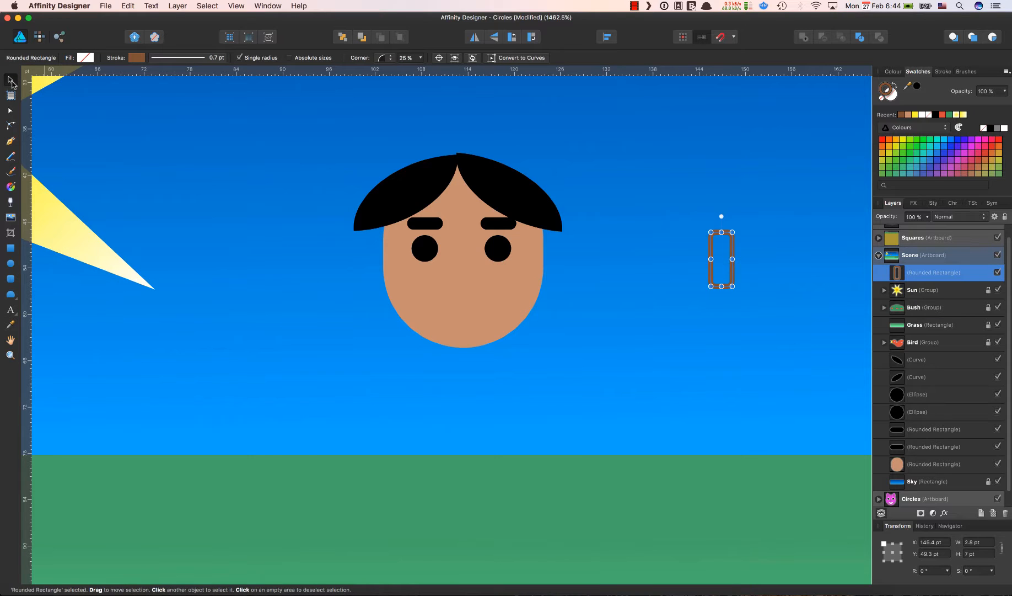
click(10, 278)
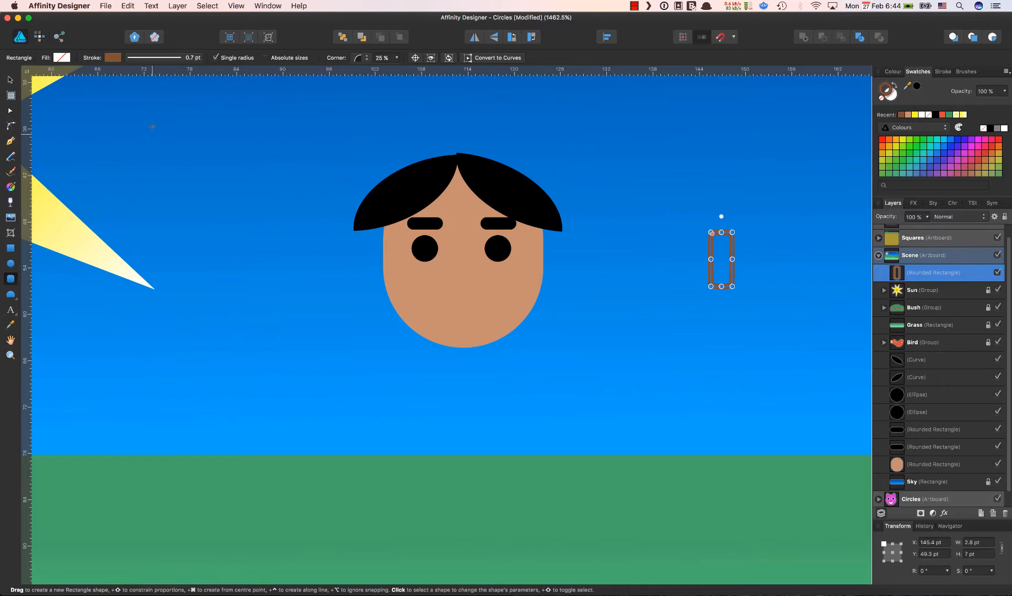
click(10, 81)
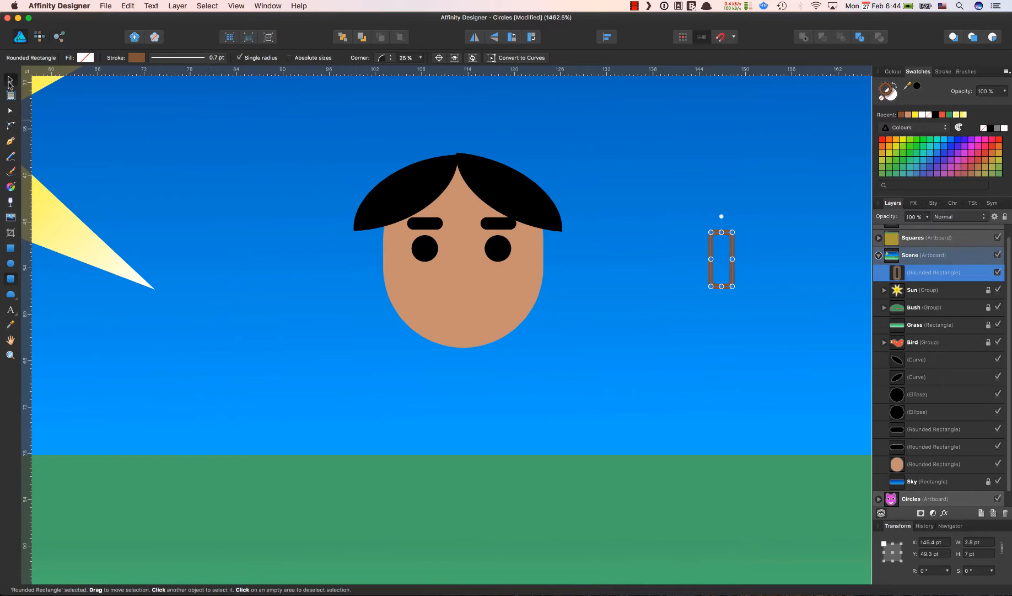
click(392, 60)
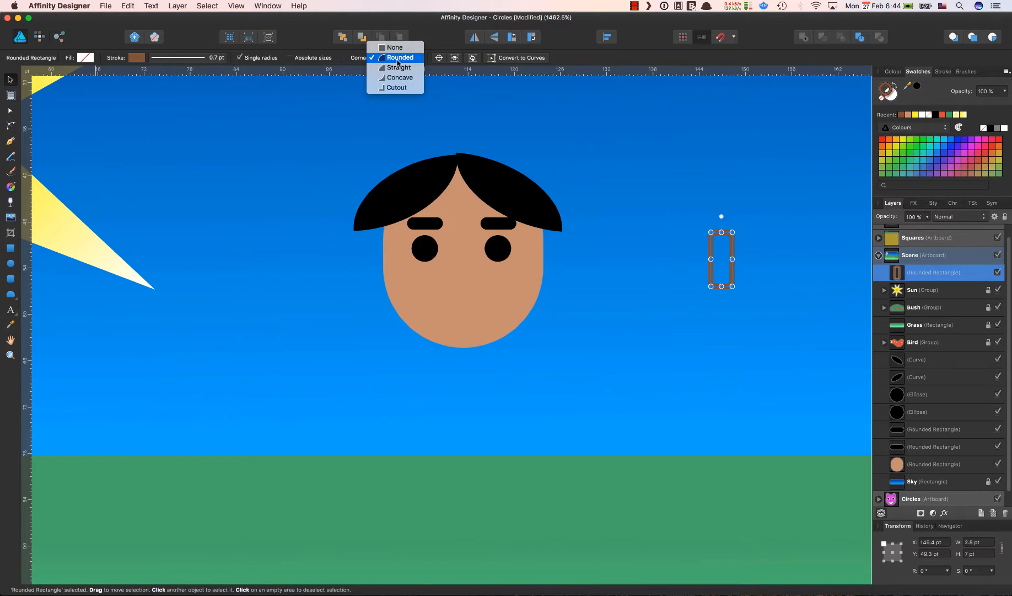
click(441, 29)
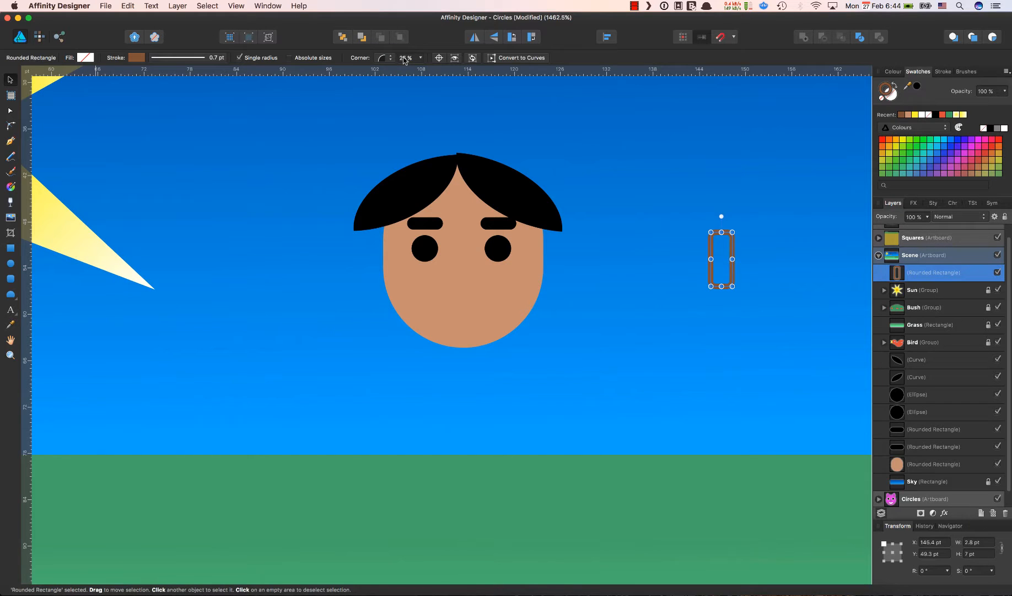
click(403, 58)
text(50)
key(Return)
key(super+d)
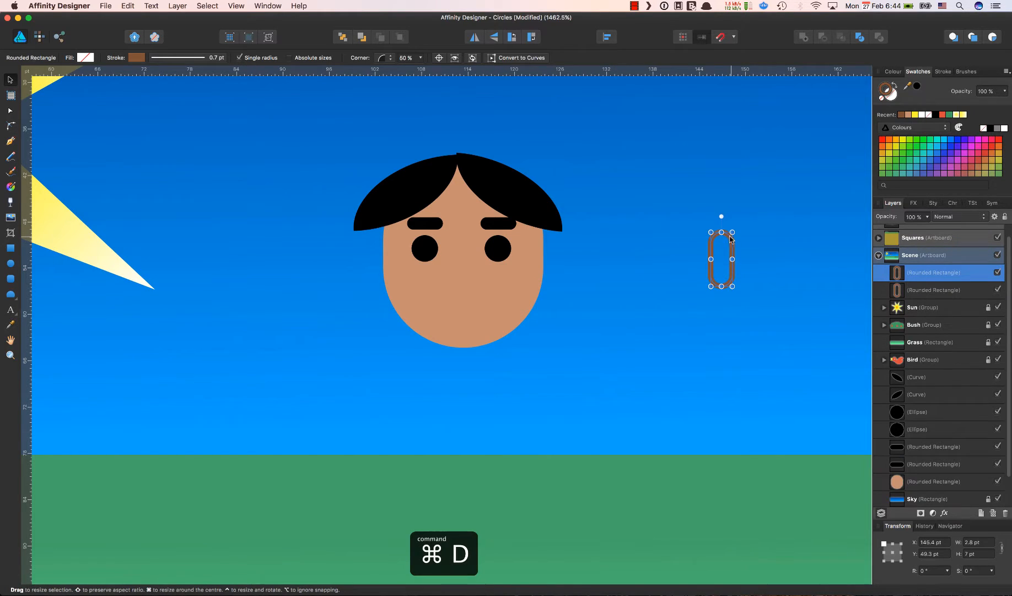
drag(727, 238, 774, 235)
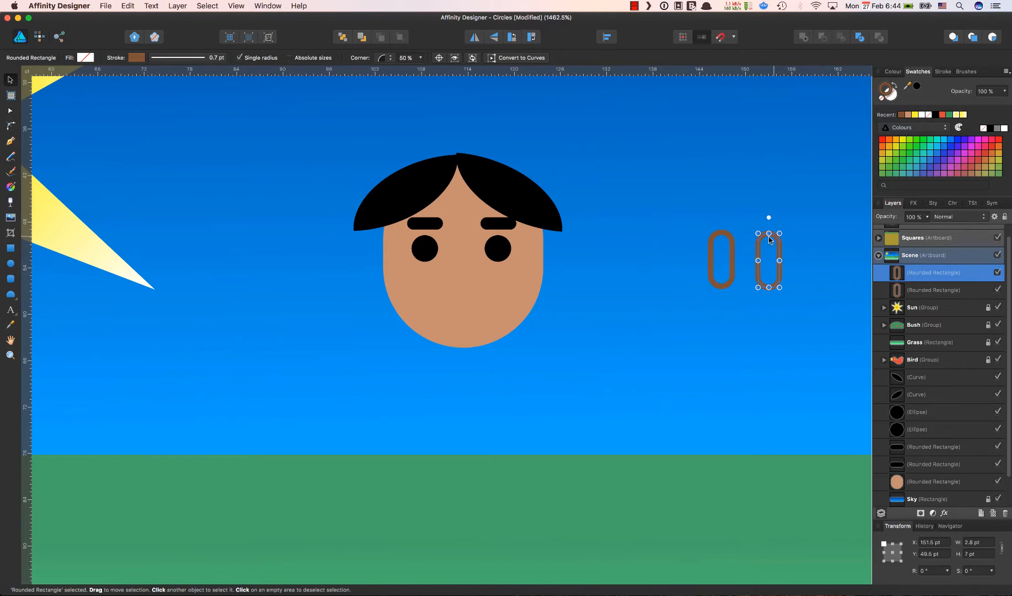
- Convert the left brown outline to curves and break the curve at its top centre node
click(729, 237)
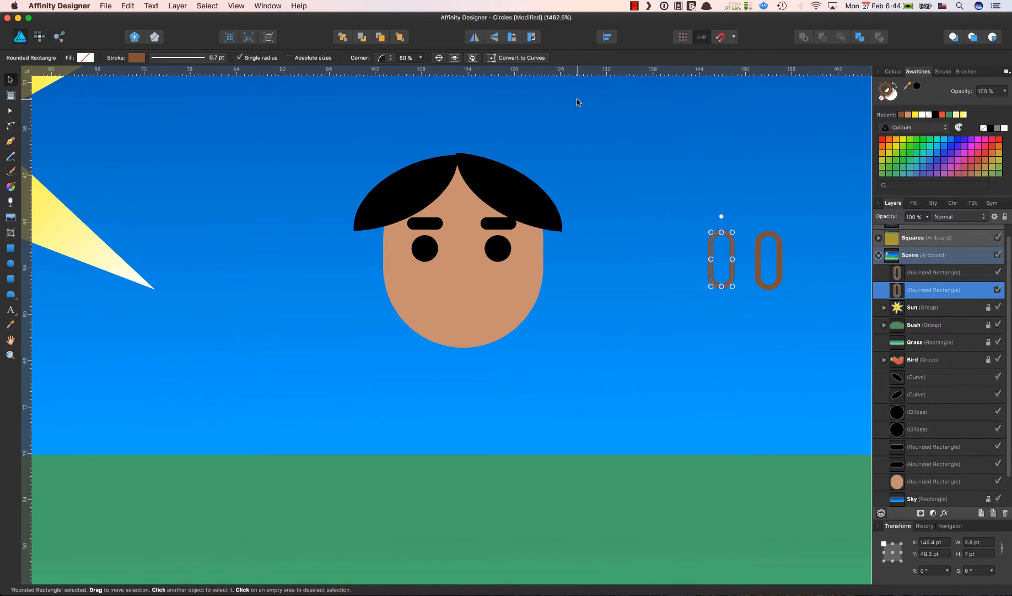
click(522, 58)
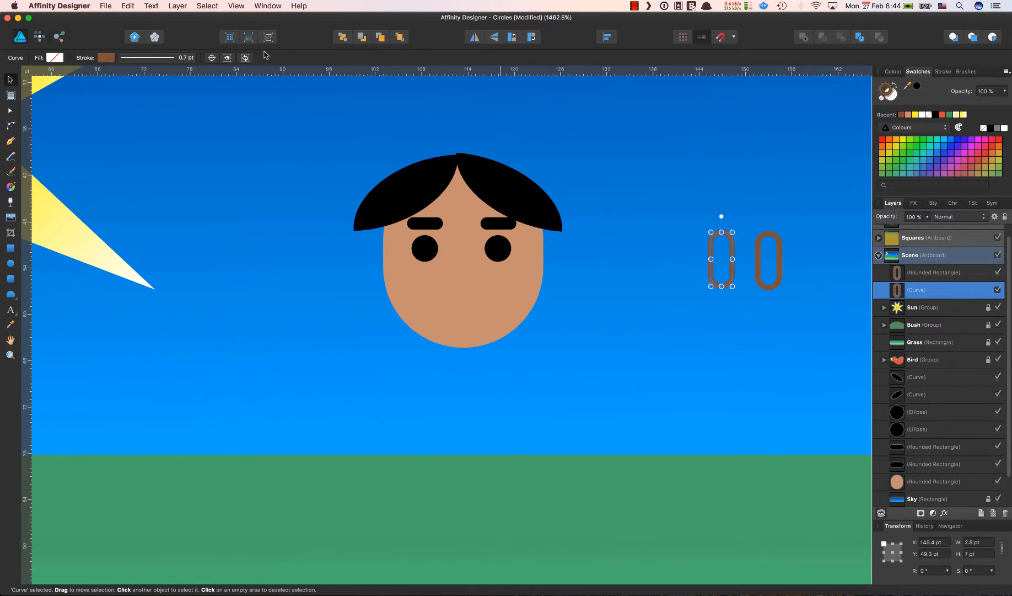
click(10, 113)
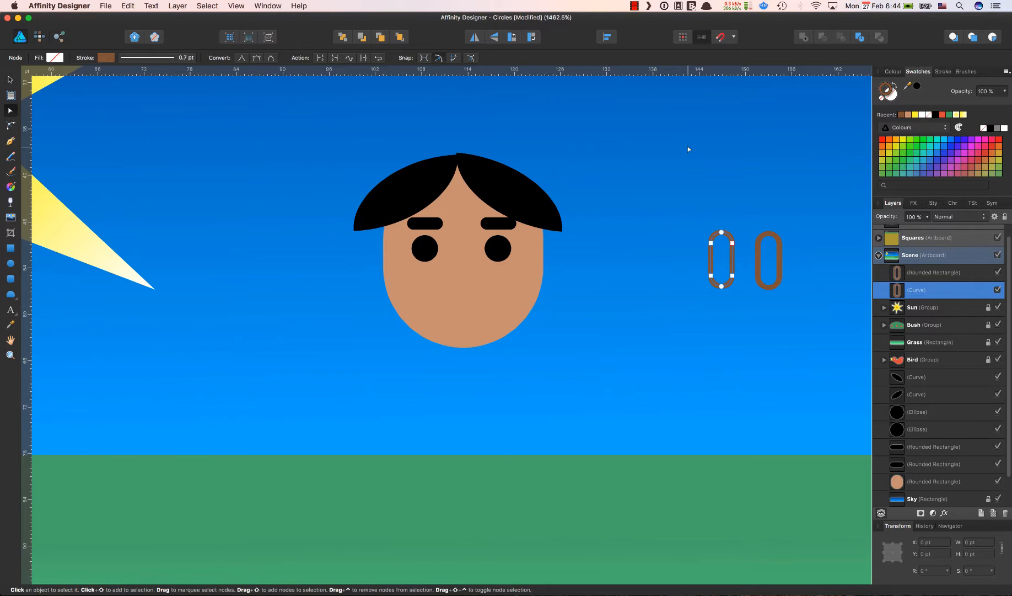
click(723, 233)
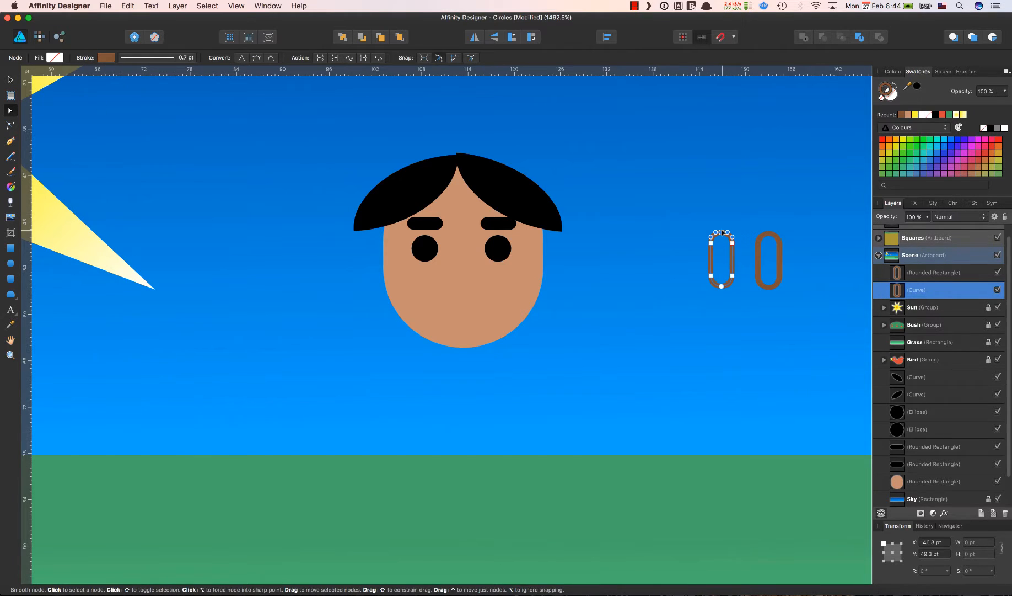
click(322, 60)
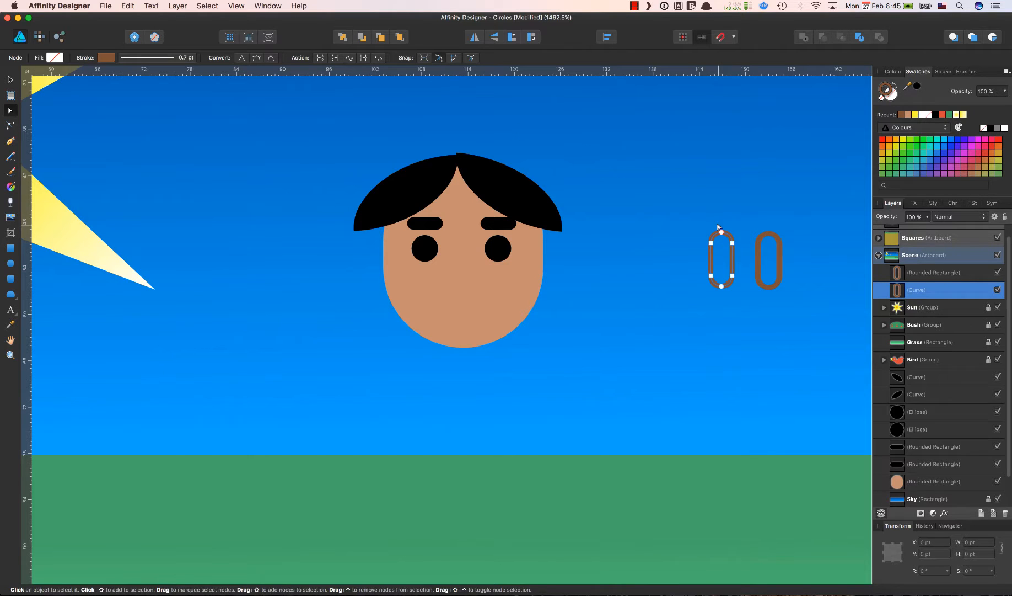
- Delete the top centre and upper right nodes of the left brown outline, leaving a hook-shaped open curve
drag(718, 225, 734, 282)
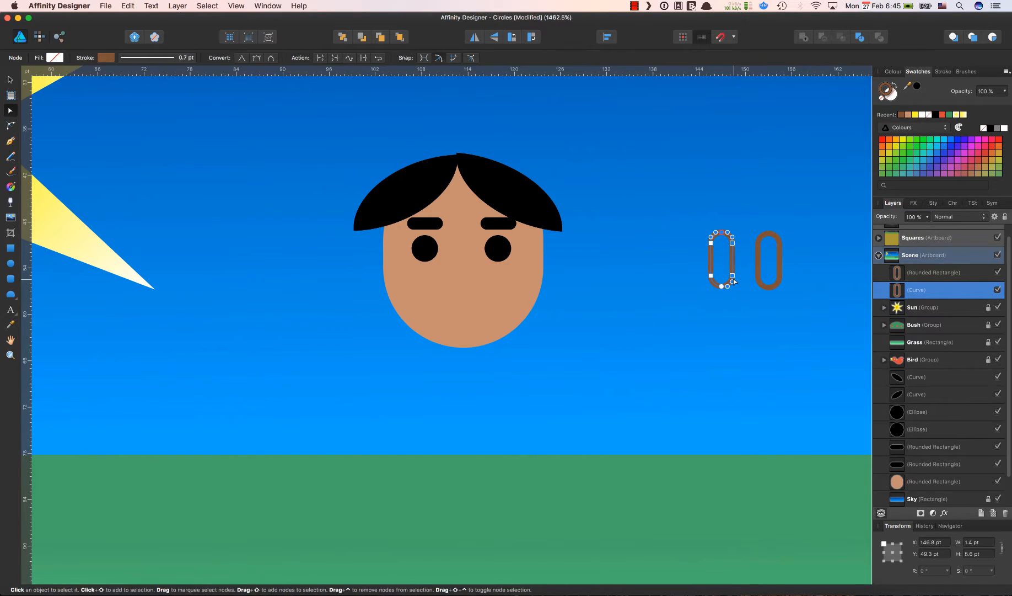
click(743, 217)
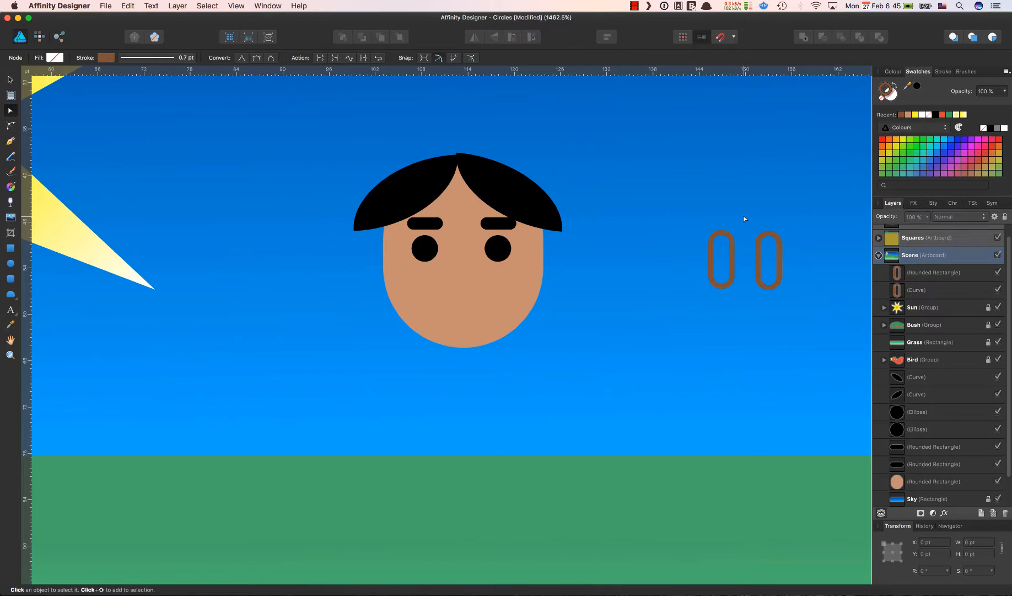
click(717, 236)
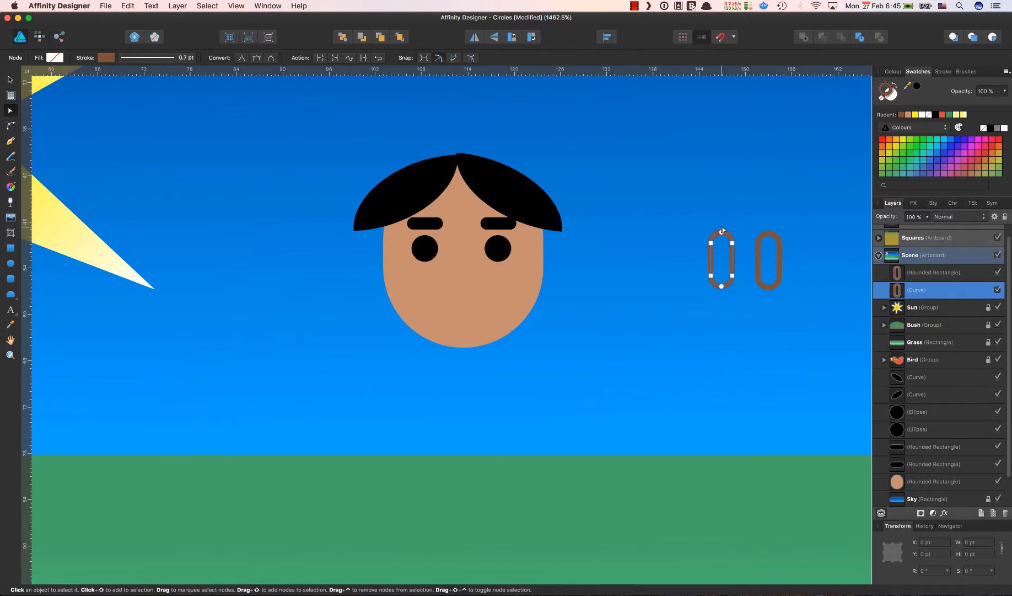
drag(717, 223, 739, 263)
drag(739, 265, 739, 265)
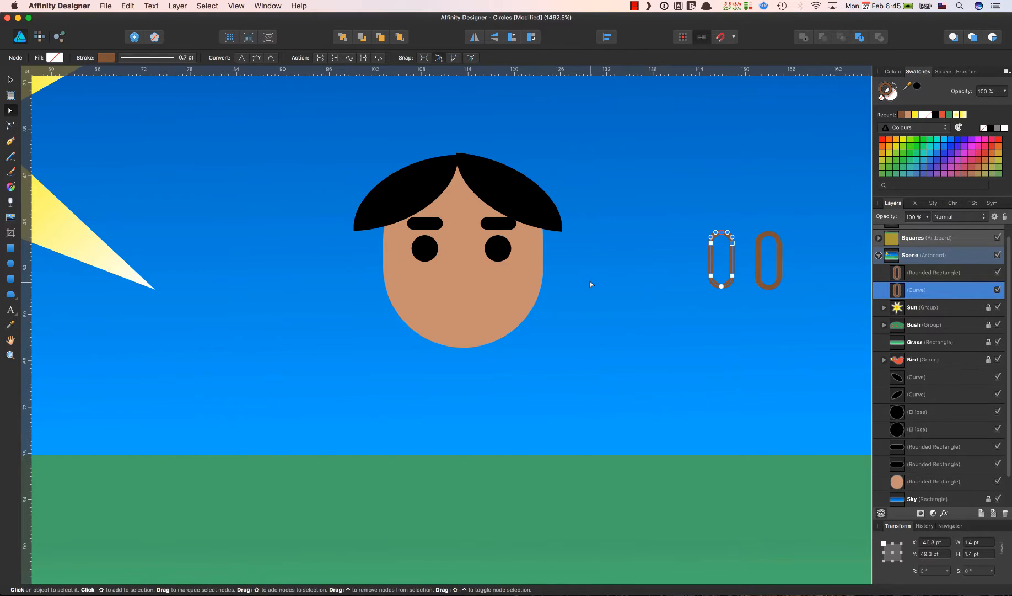
key(BackSpace)
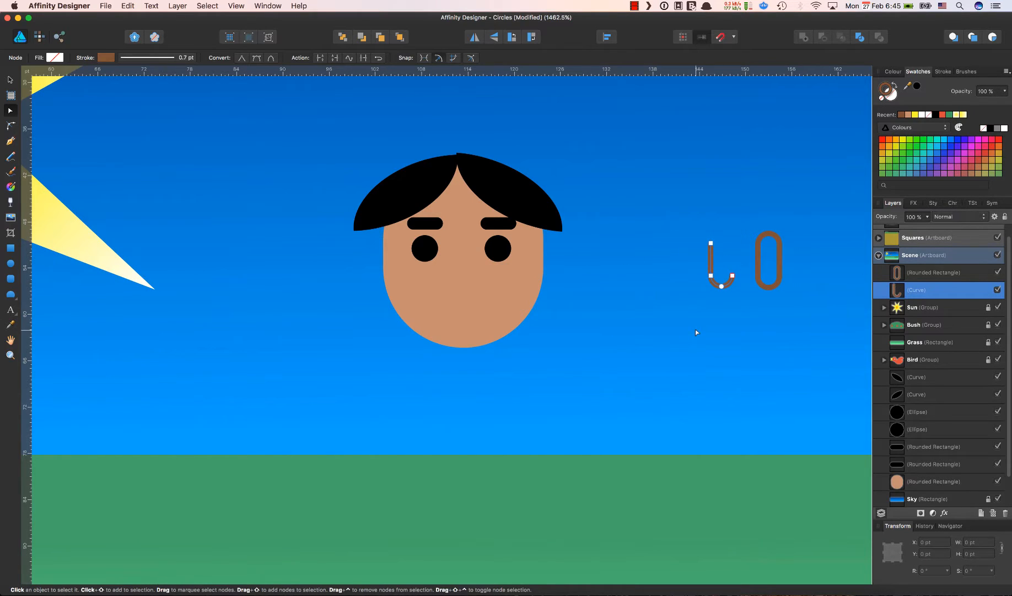
click(695, 329)
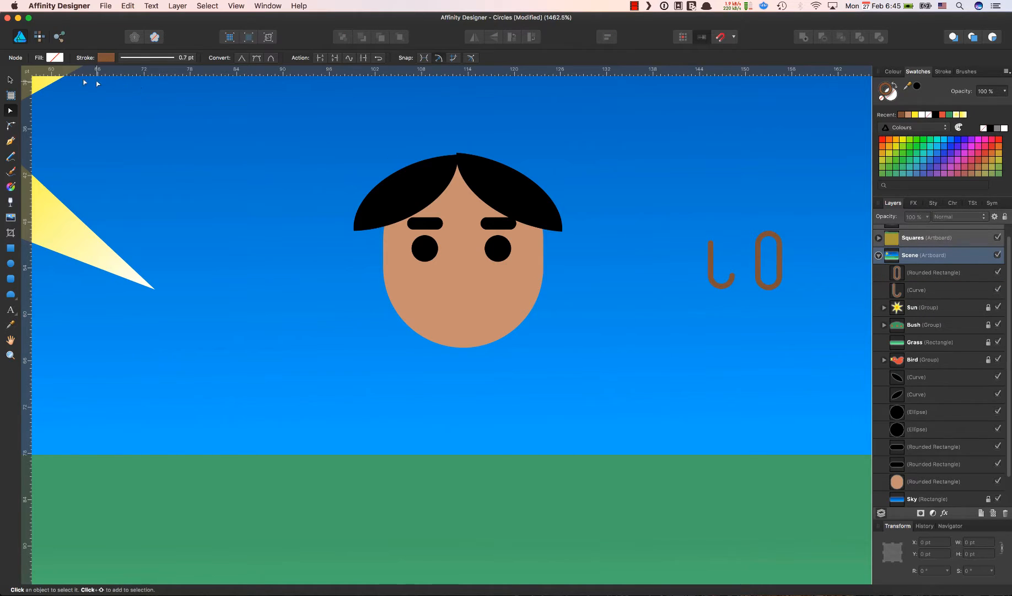
- Move the brown hook curve onto the face between the eyes as a nose, at about X 112.6 pt, Y 51.3 pt
click(10, 82)
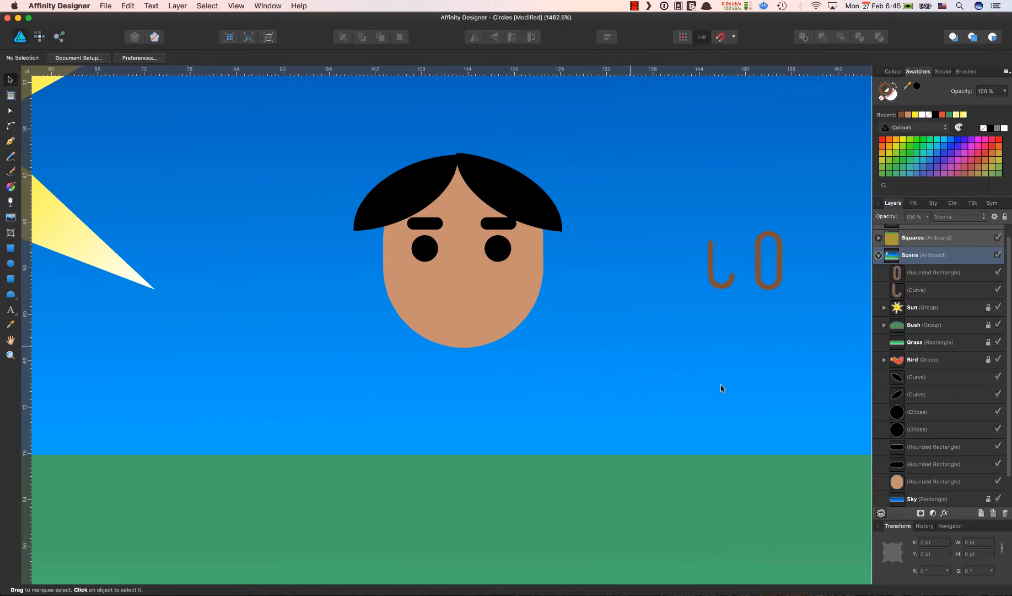
drag(725, 288, 473, 293)
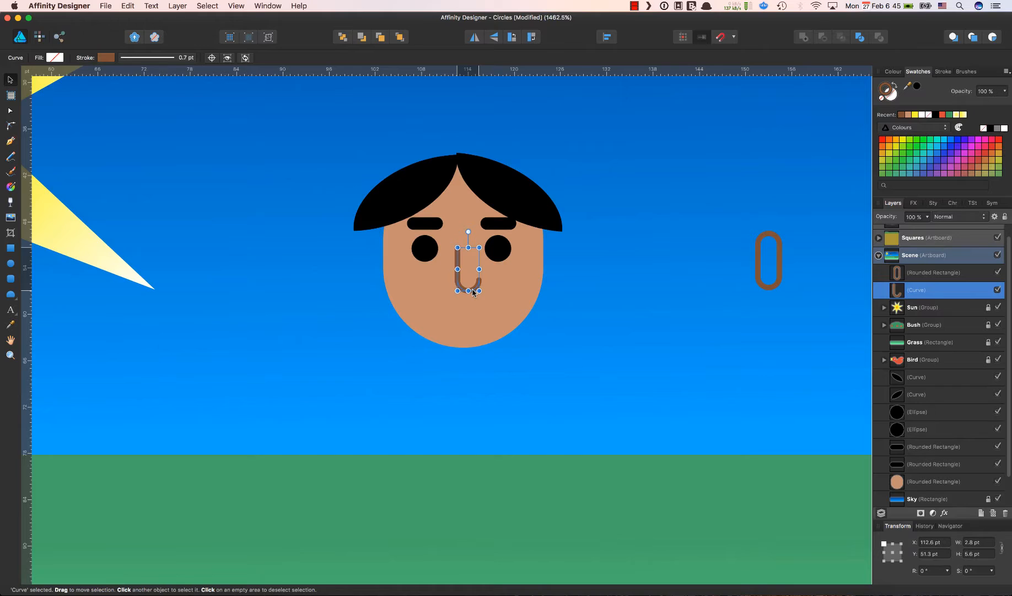
click(664, 276)
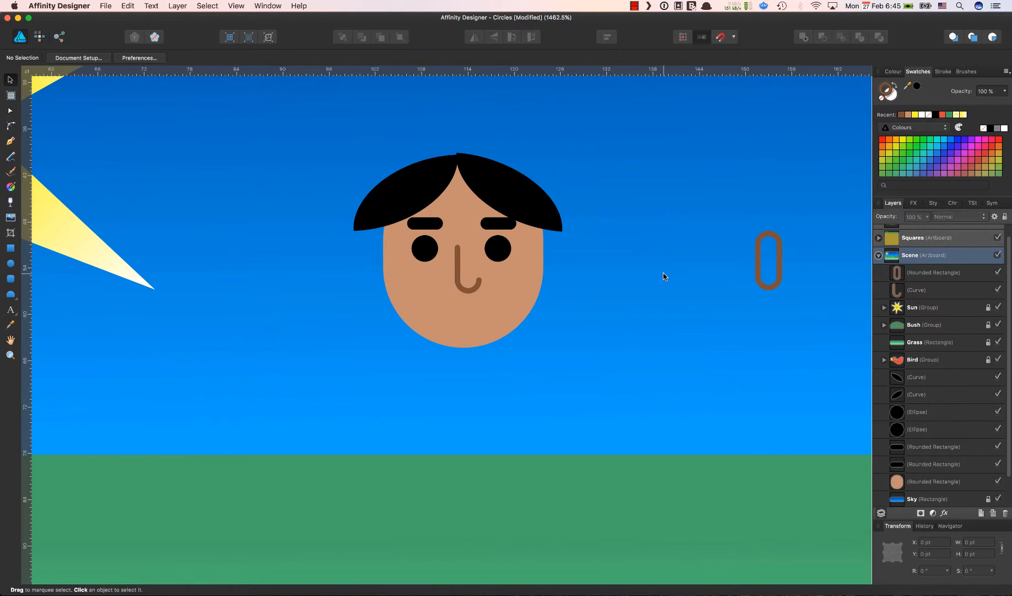
- Enlarge the remaining brown rounded rectangle proportionally to about 5.3 × 13.3 pt and convert it to curves
click(765, 285)
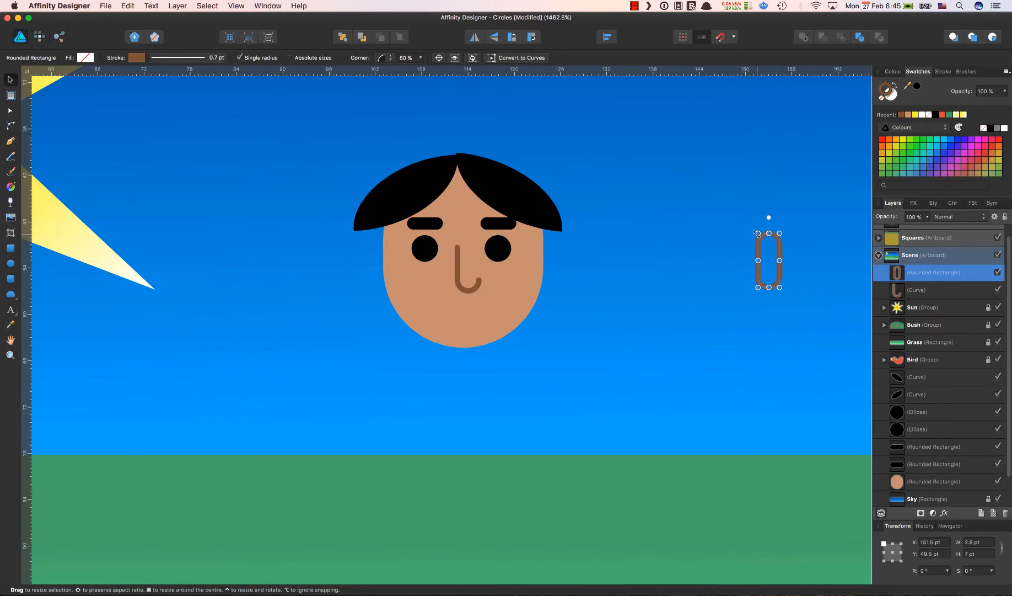
drag(757, 232, 726, 192)
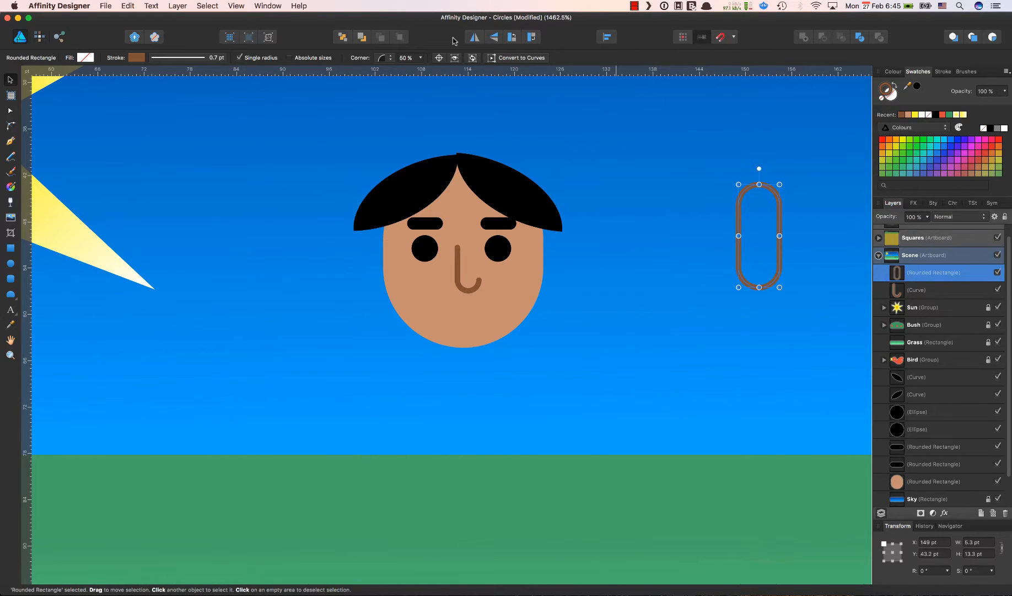
click(532, 61)
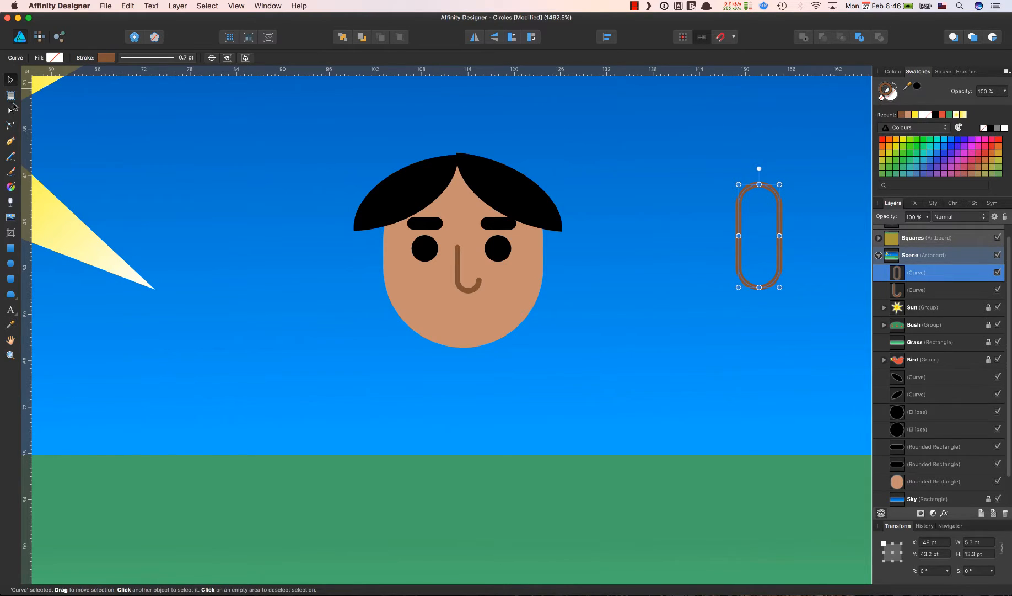
- Delete the top centre and upper right nodes of the enlarged brown outline
click(10, 112)
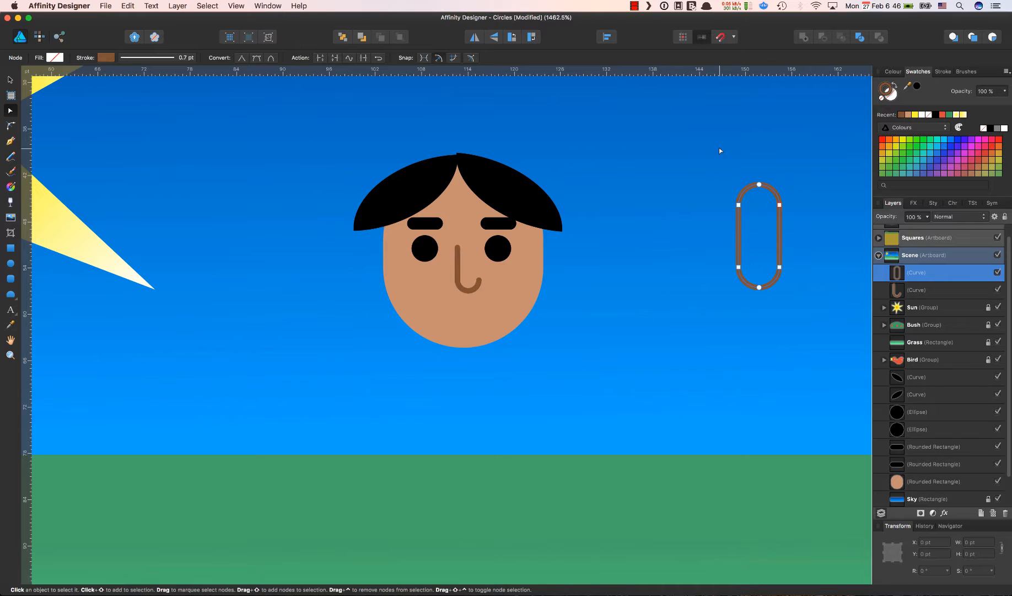
click(761, 185)
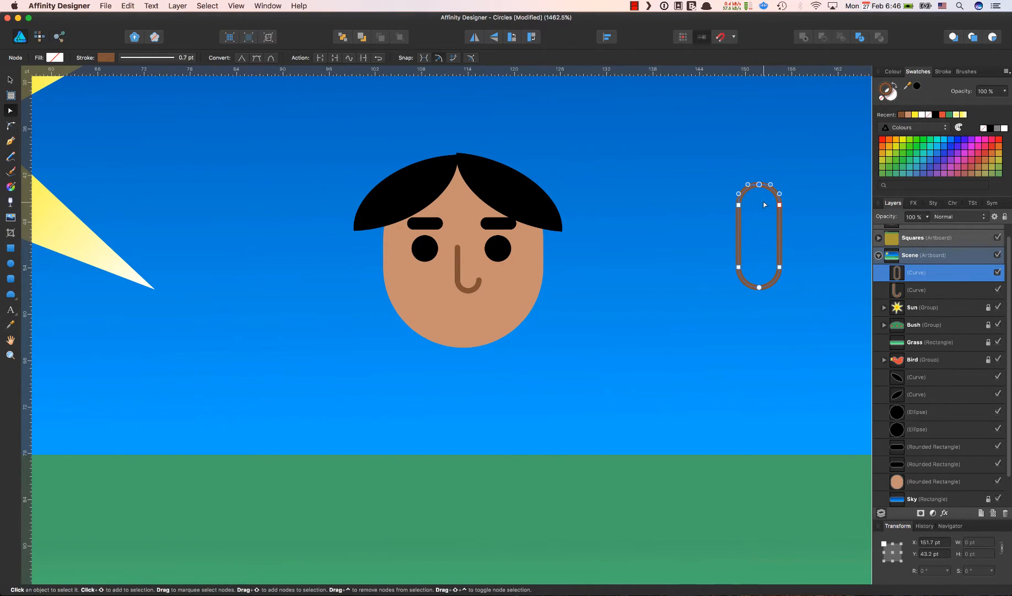
click(766, 204)
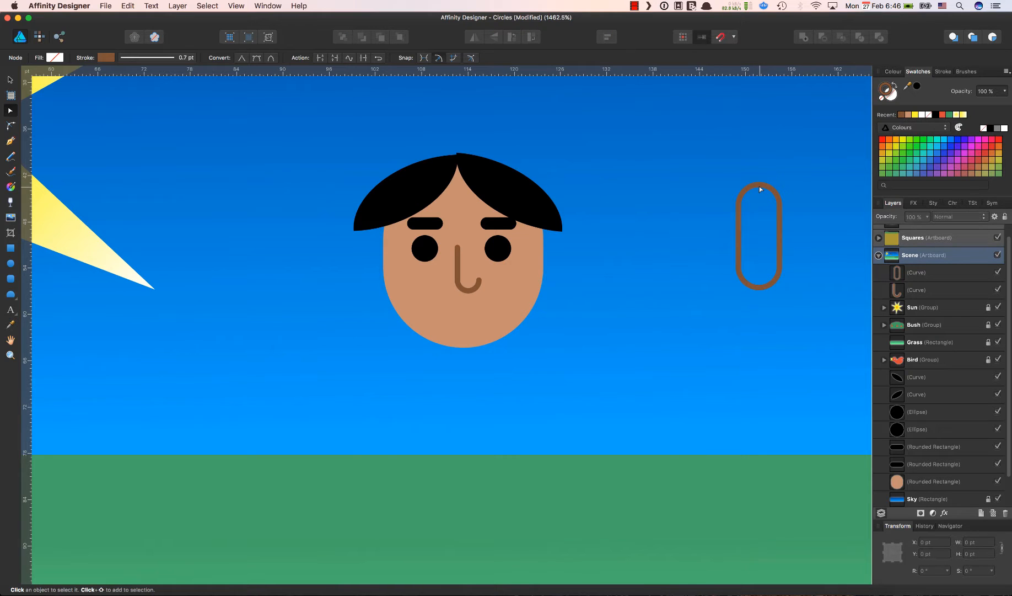
click(760, 188)
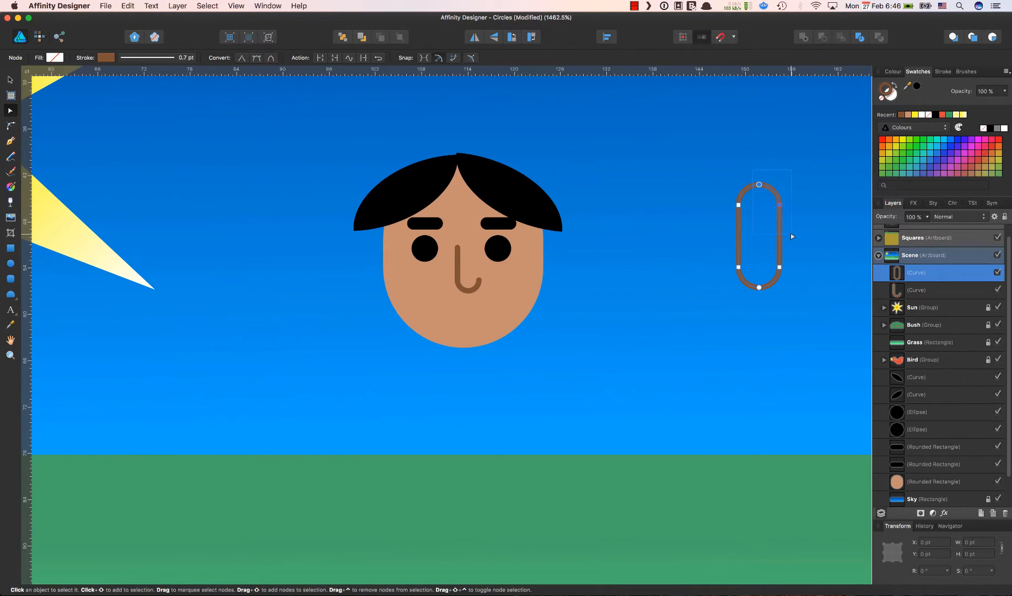
key(Delete)
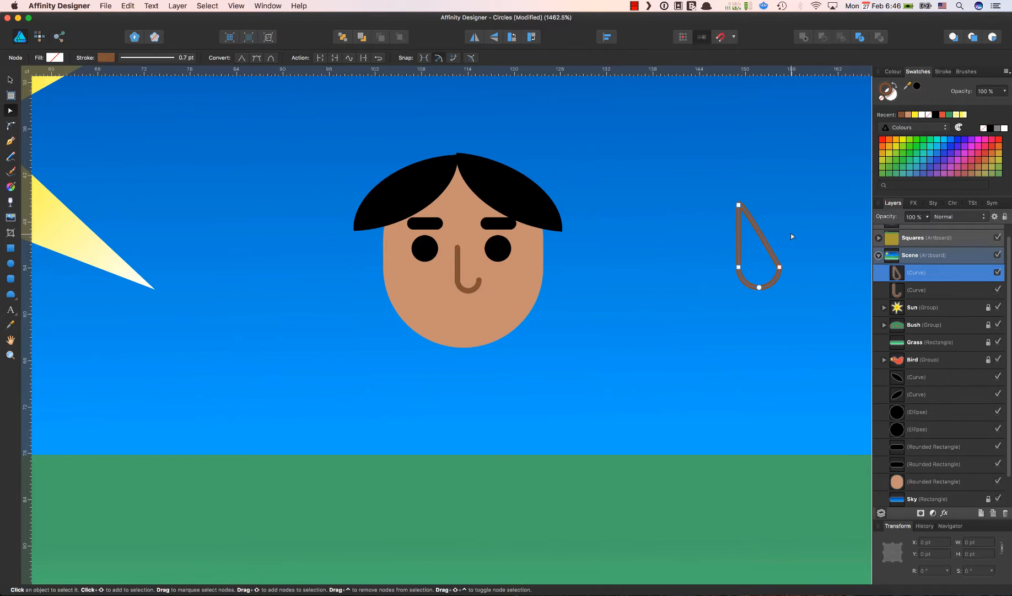
- Break the brown curve at its upper left node and move the loose end to about X 154.3 pt, Y 46 pt, forming a U shape
click(739, 205)
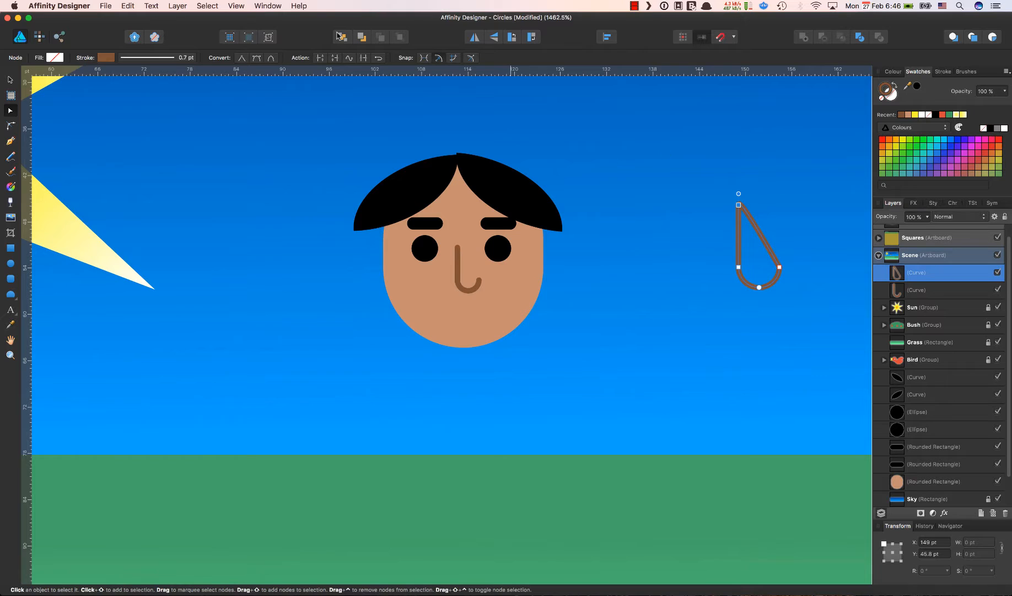
click(321, 58)
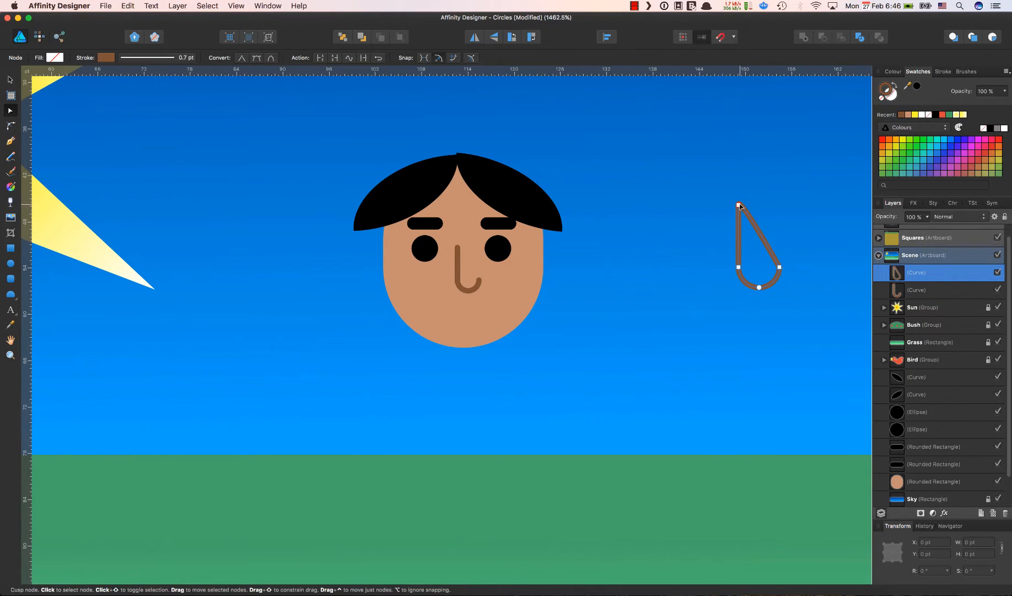
drag(740, 206, 780, 206)
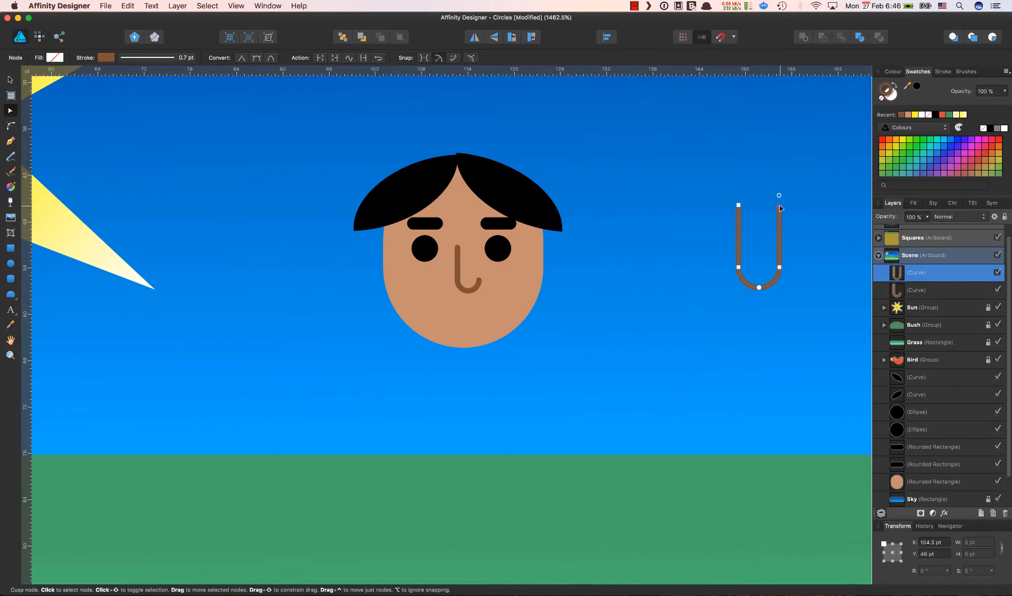
- Delete the U-shaped curve's upper right end node and scale the resulting hook proportionally to about 2.9 × 5.8 pt
key(Delete)
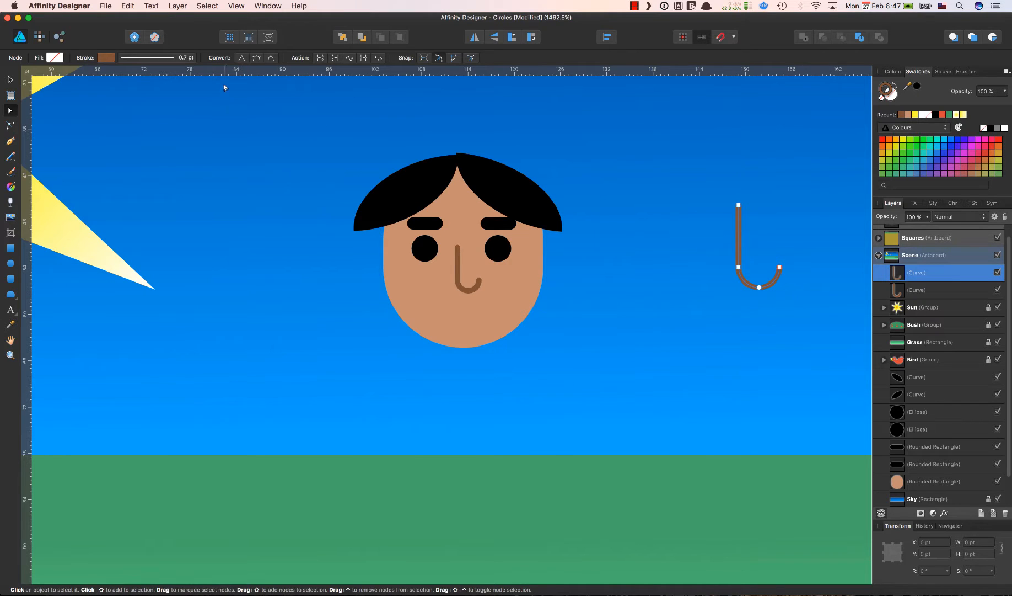
click(10, 79)
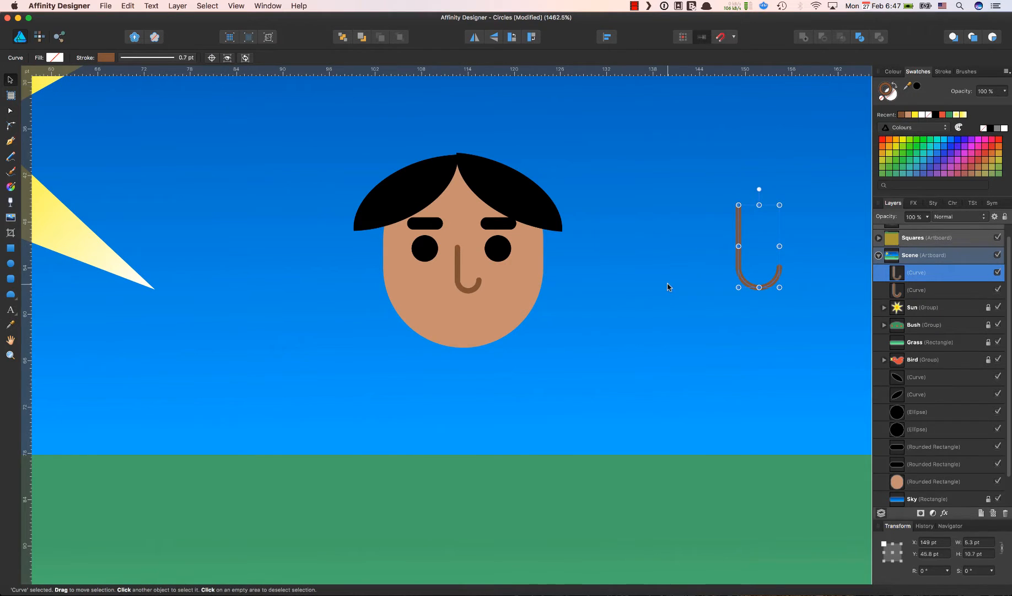
drag(739, 205, 764, 238)
click(770, 199)
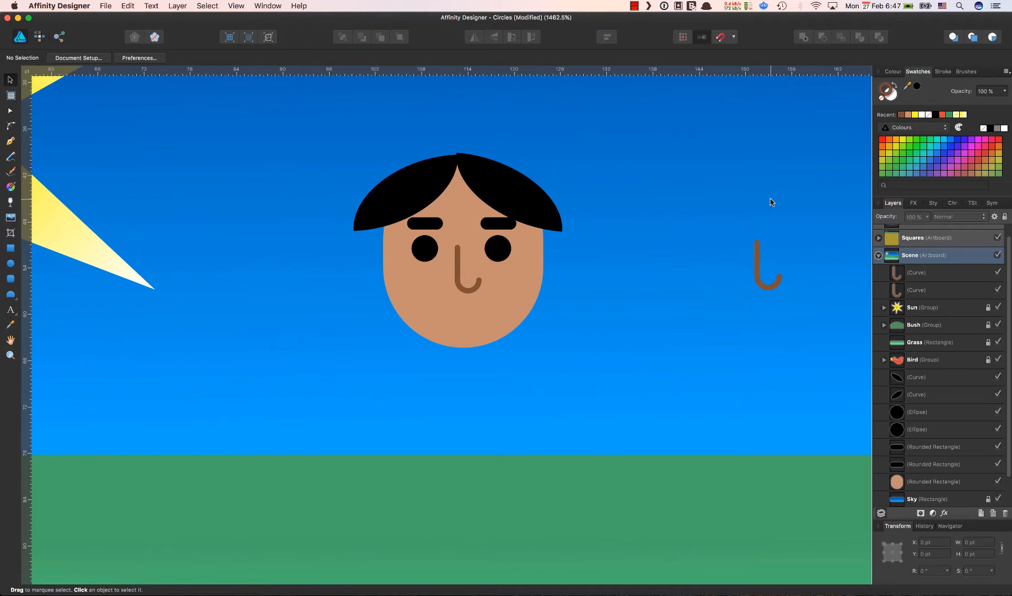
click(768, 286)
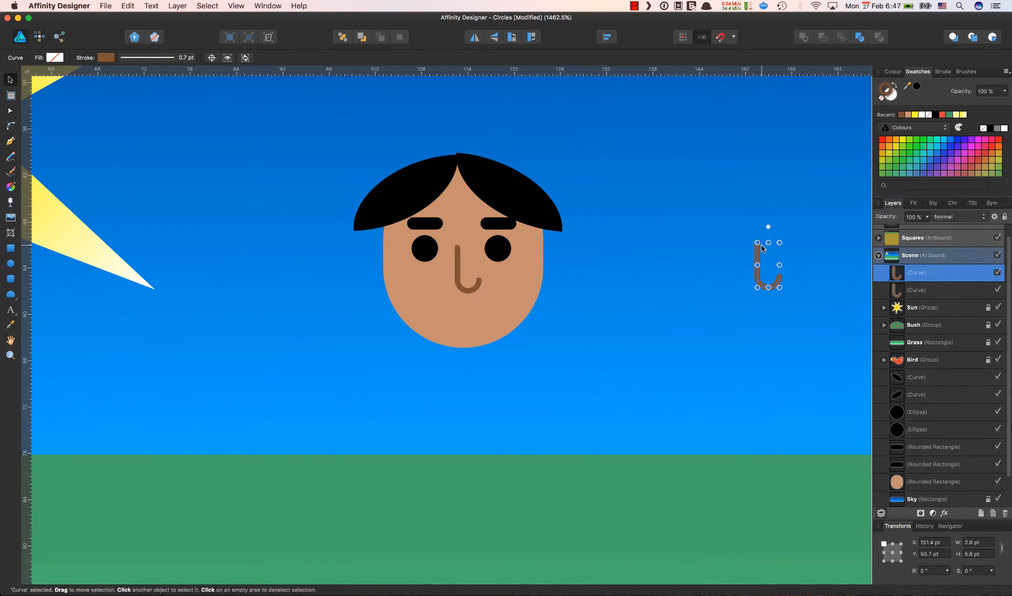
- Undo the hook's proportional scaling and reduce only its height to about 6.8 pt
key(super+z)
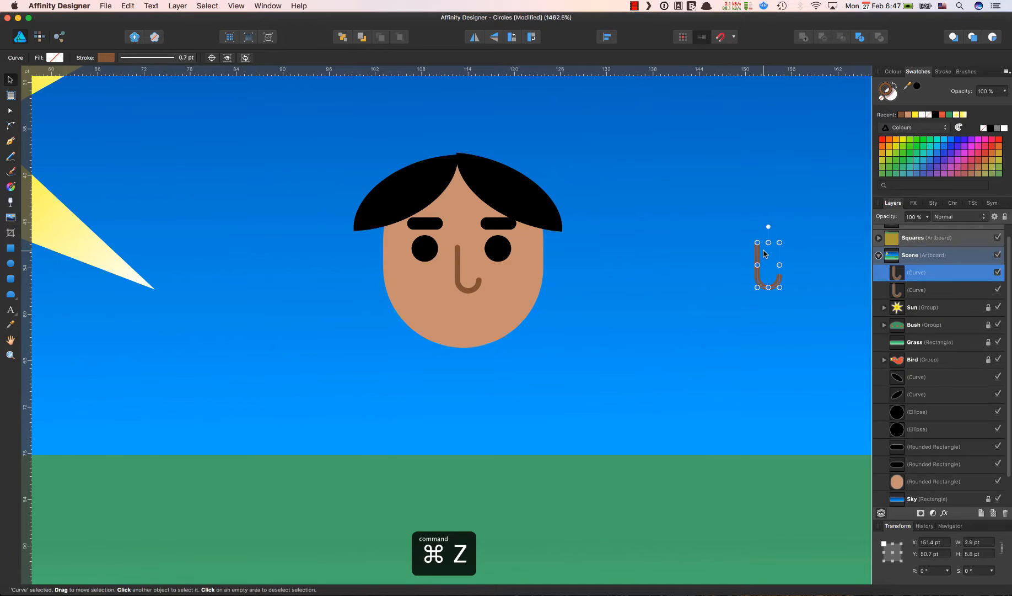
key(super+z)
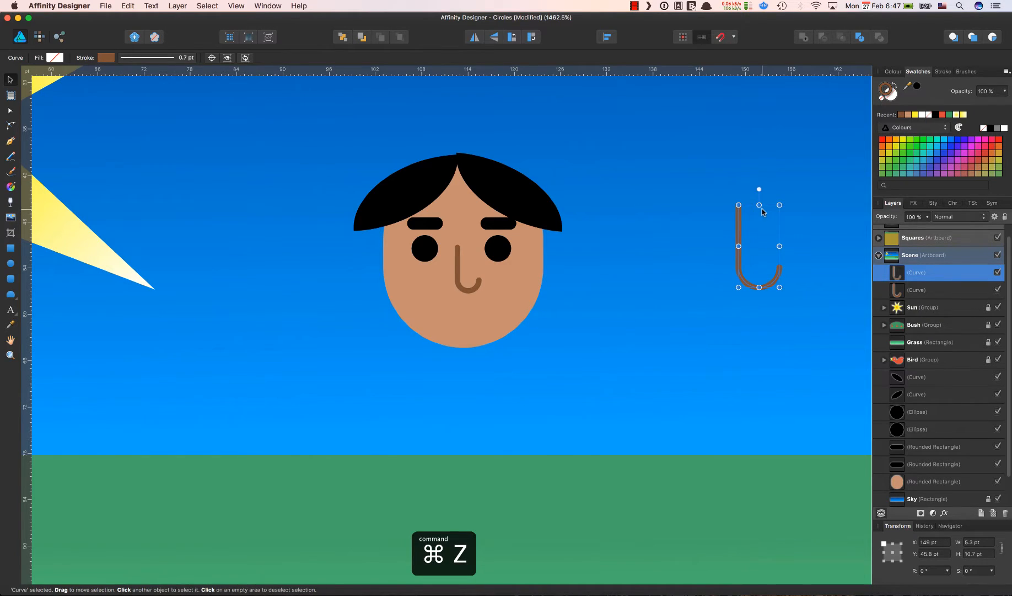
drag(760, 206, 759, 236)
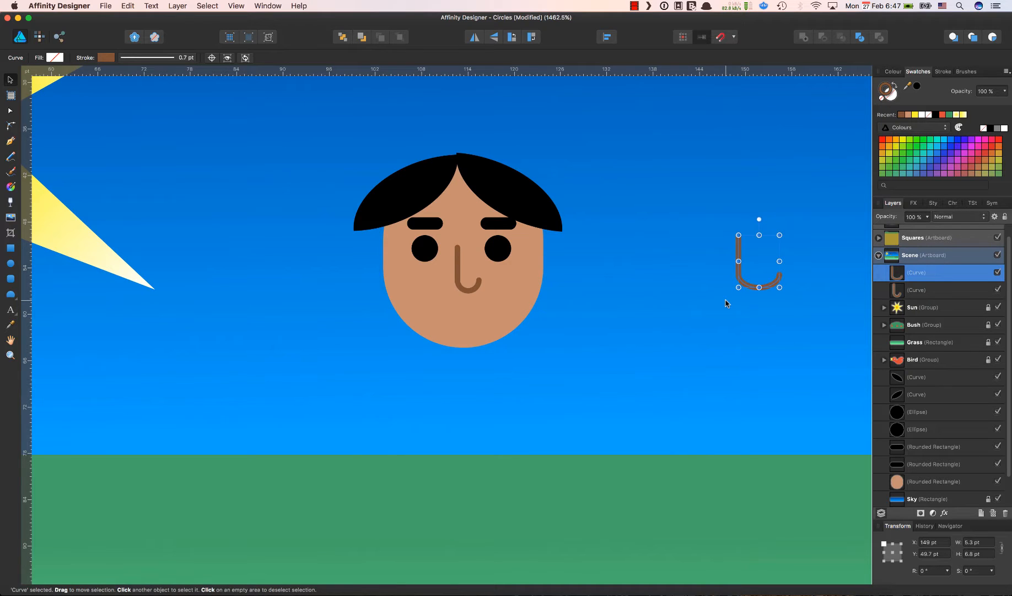
click(726, 303)
click(753, 287)
click(715, 219)
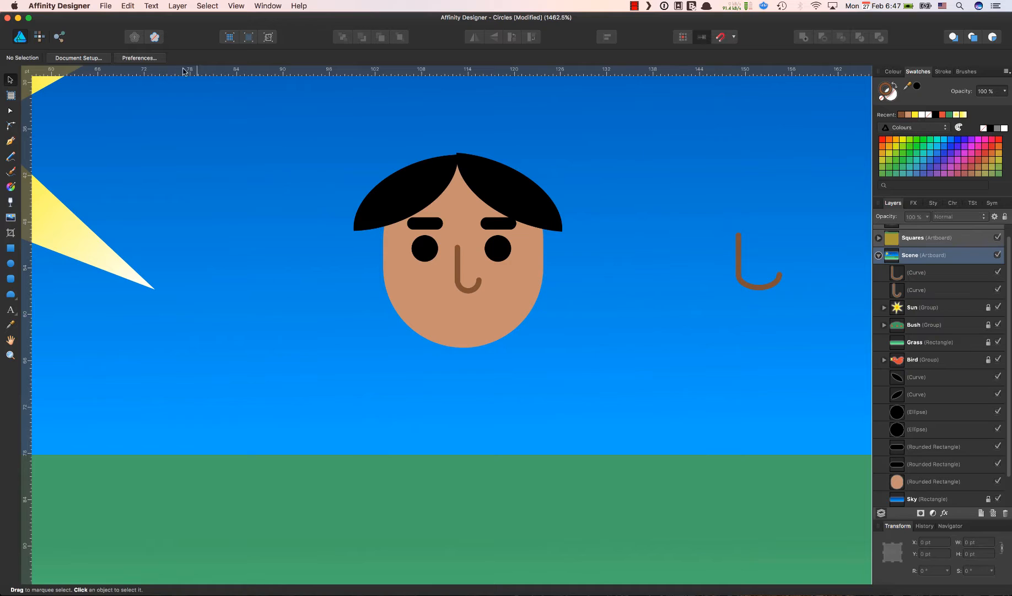
- Slant the brown hook by moving its upper end node to about X 151.1 pt, Y 49.9 pt
click(11, 111)
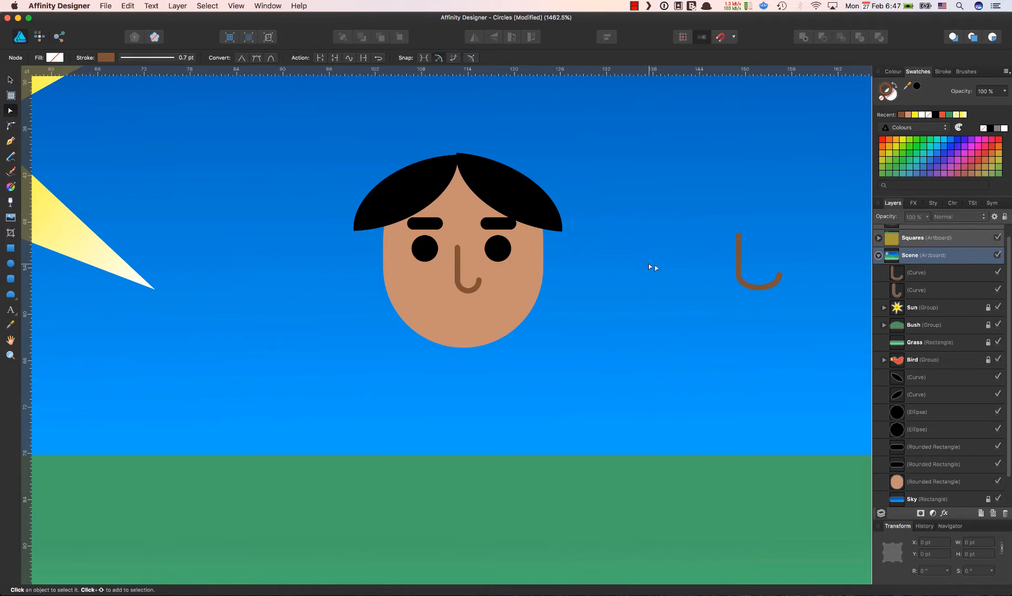
click(740, 249)
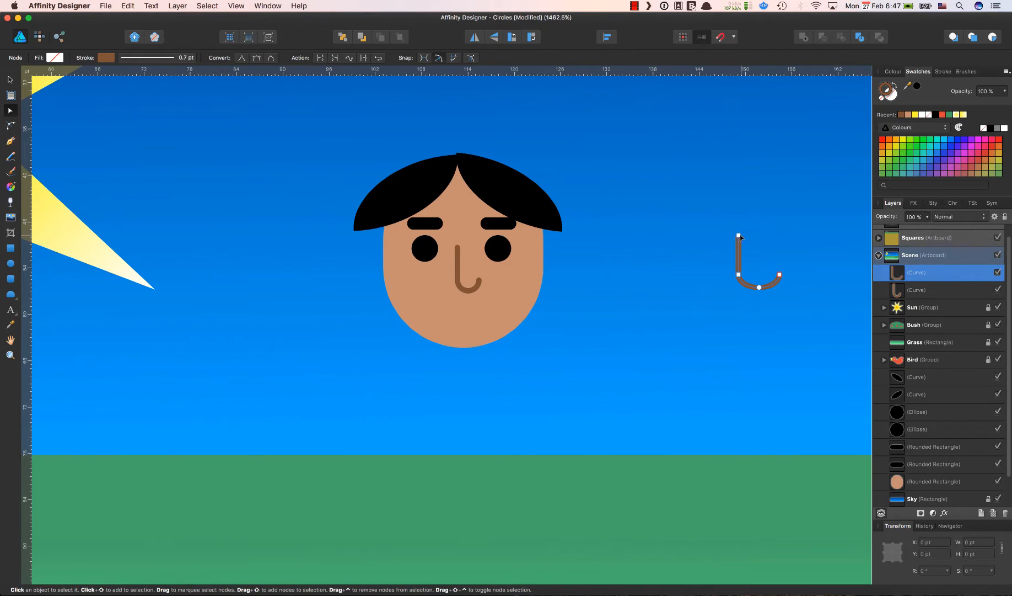
drag(739, 236, 754, 235)
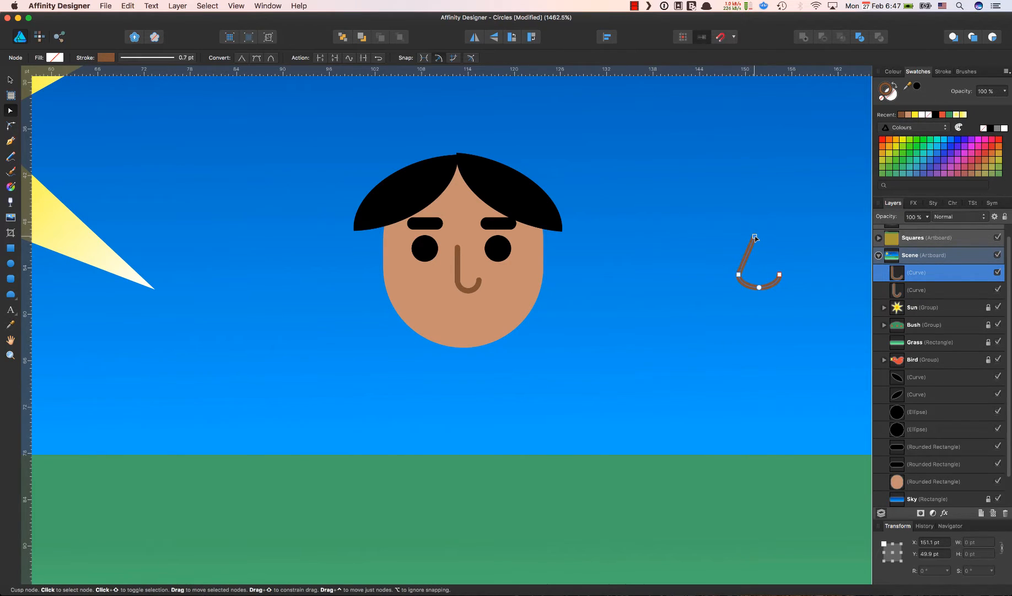
click(790, 237)
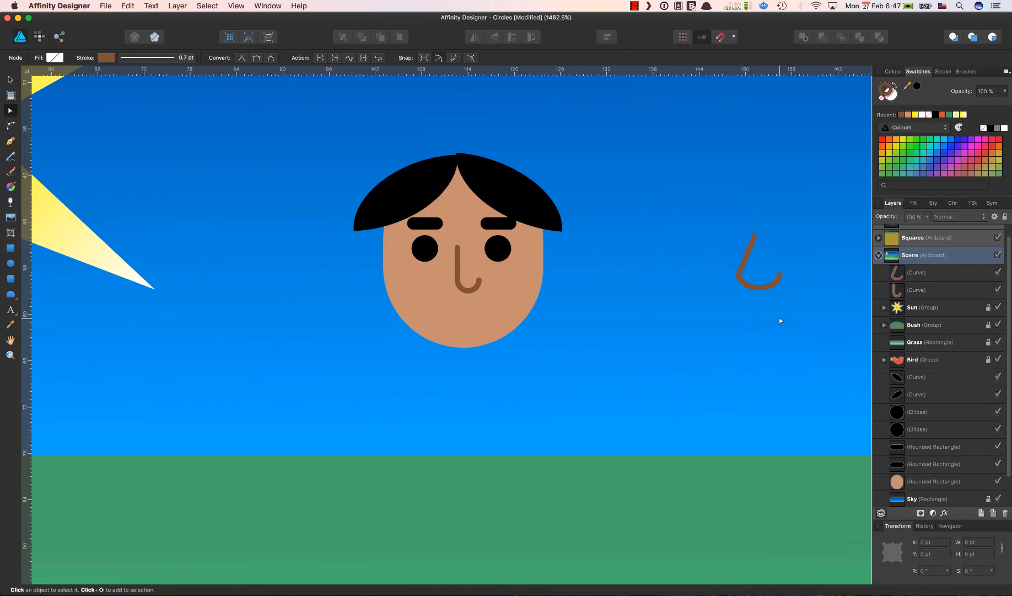
click(745, 285)
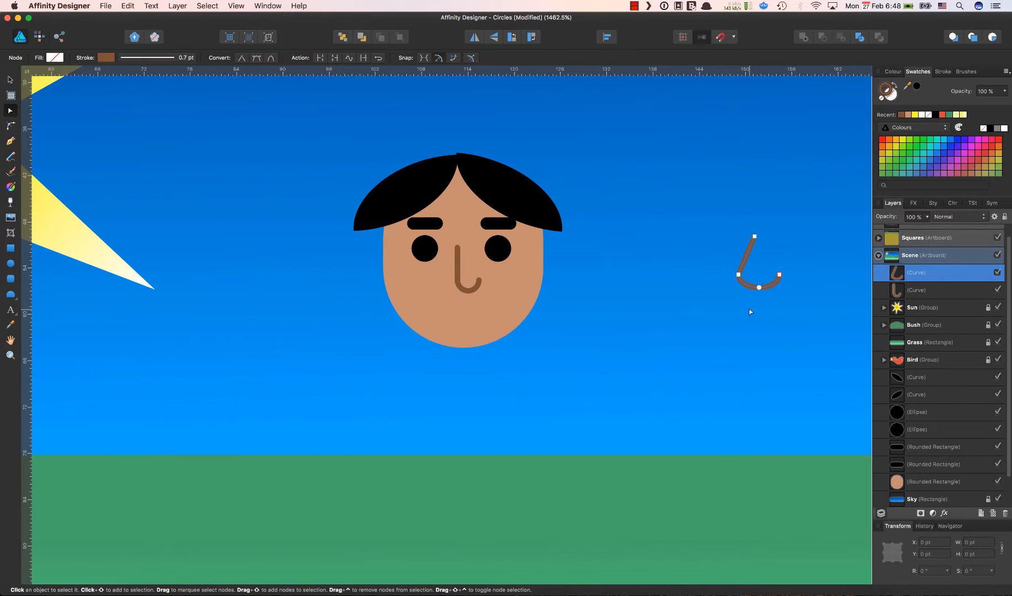
- Undo the hook's node move, height change and end-node deletion, back to the U-shaped curve
key(super+z)
key(super+z)
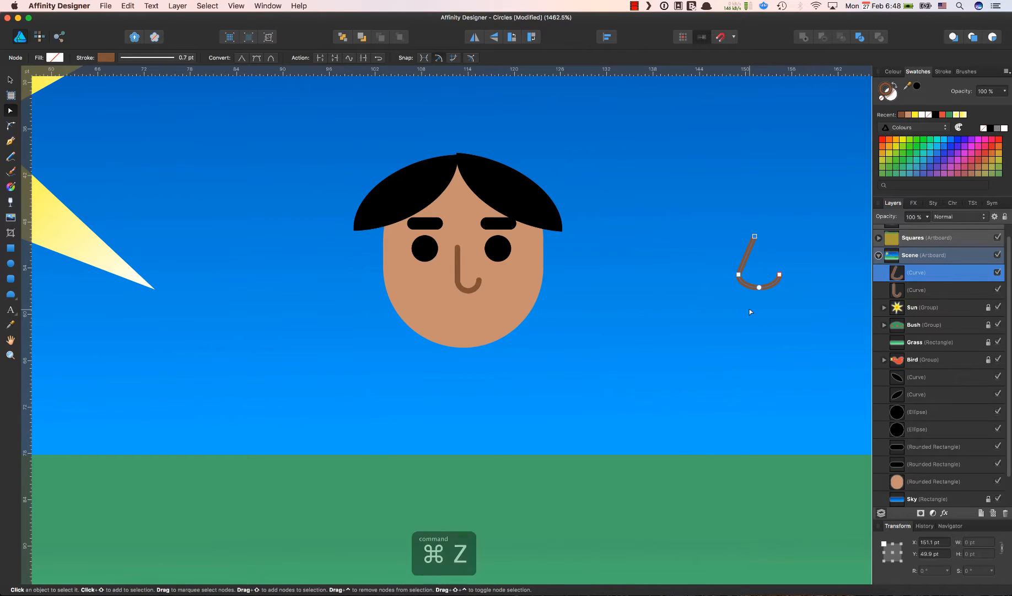
key(super+z)
key(super+z)
key(super+z)
key(super+z)
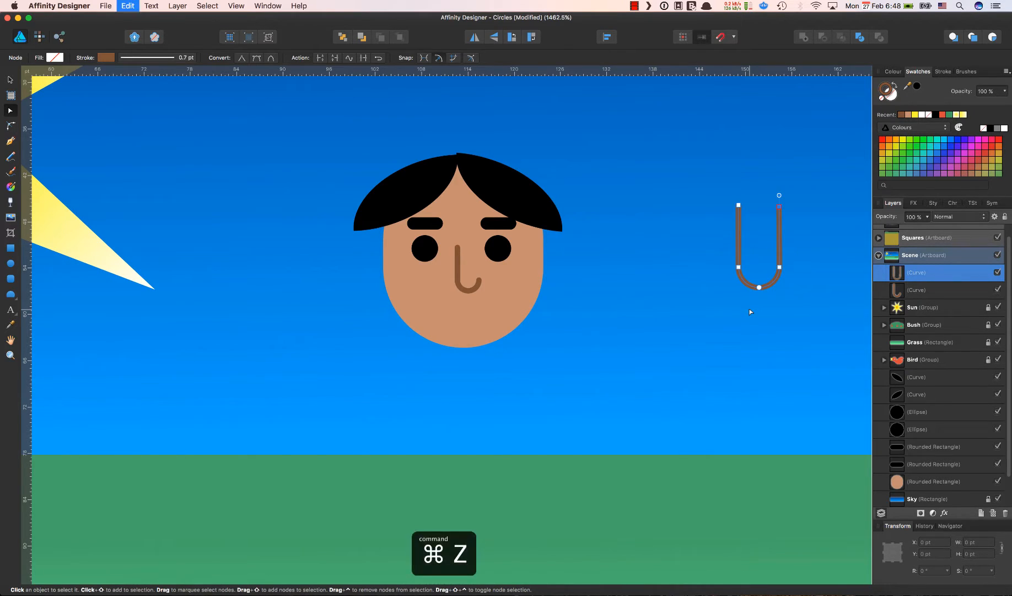
- Undo the edits to the U-shaped curve and its conversion to curves, back to the brown rounded rectangle
key(super+z)
key(super+z)
key(super+z)
key(super+z)
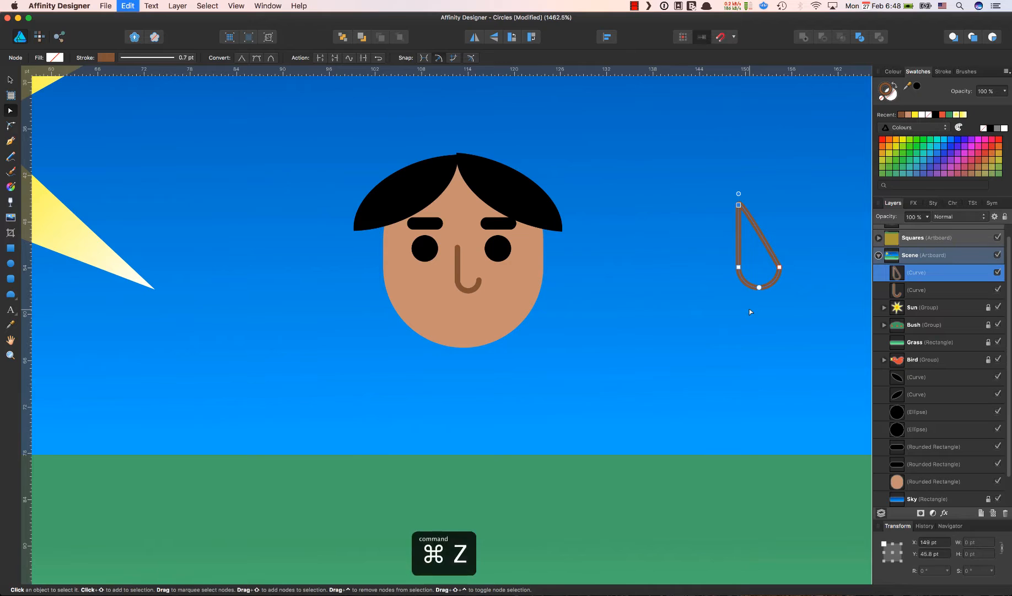
key(super+z)
key(super+z)
key(super+z)
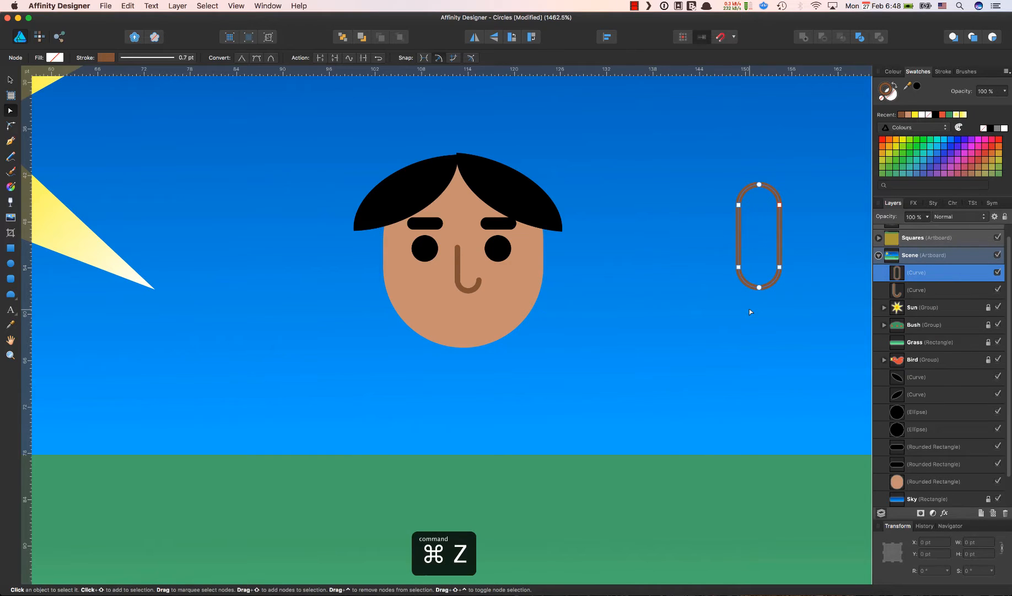
key(super+z)
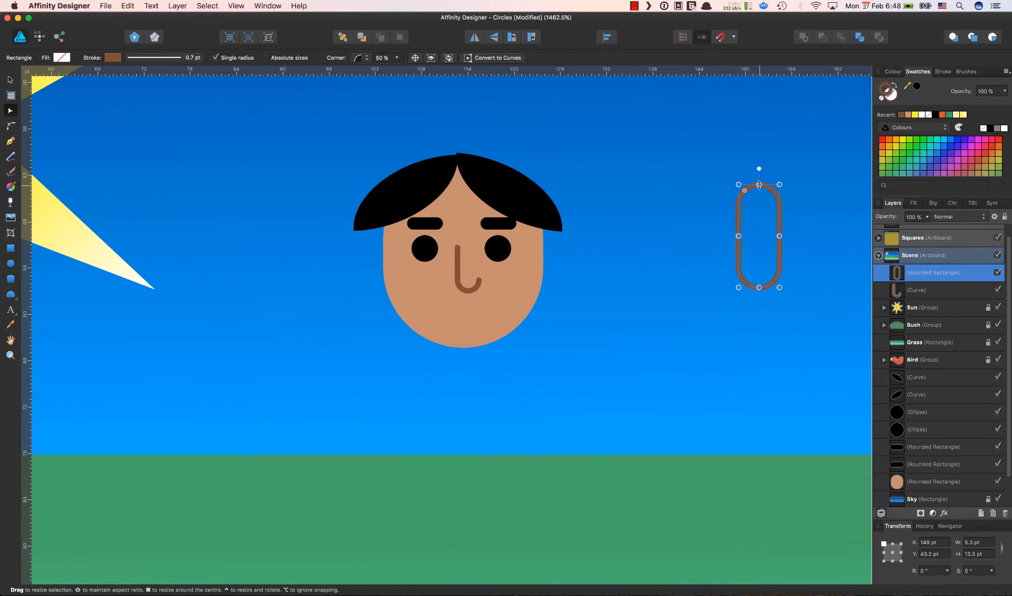
- Shorten the spare brown rounded rectangle to about 8.9 pt high and delete it
drag(759, 184, 760, 219)
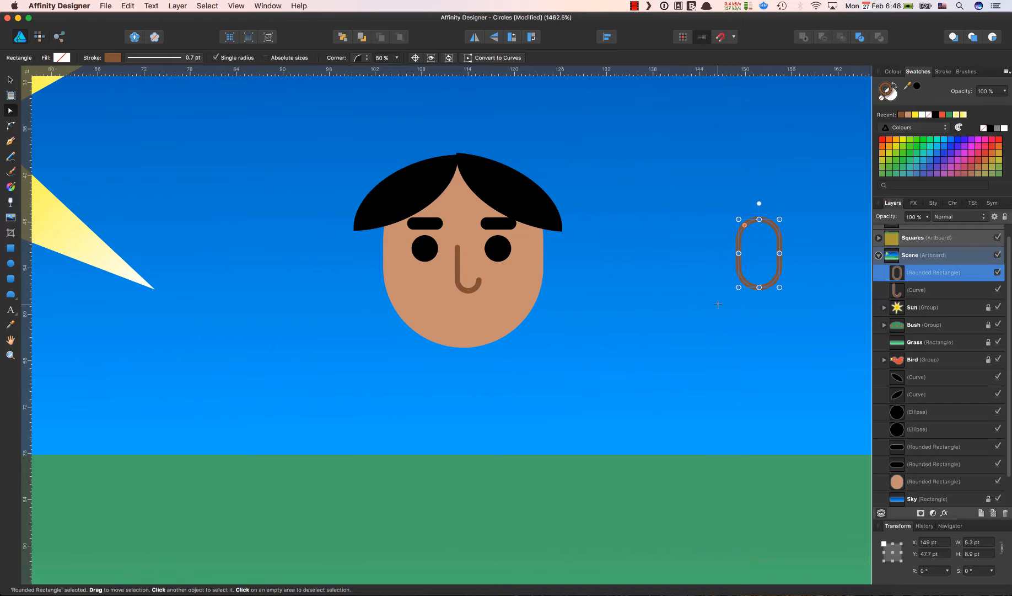
key(Delete)
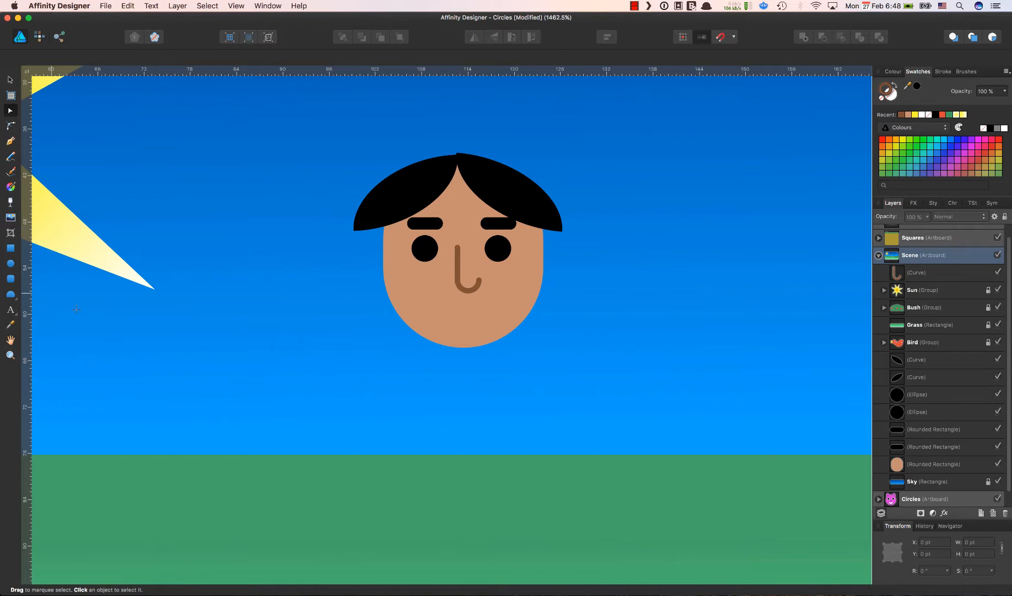
click(10, 80)
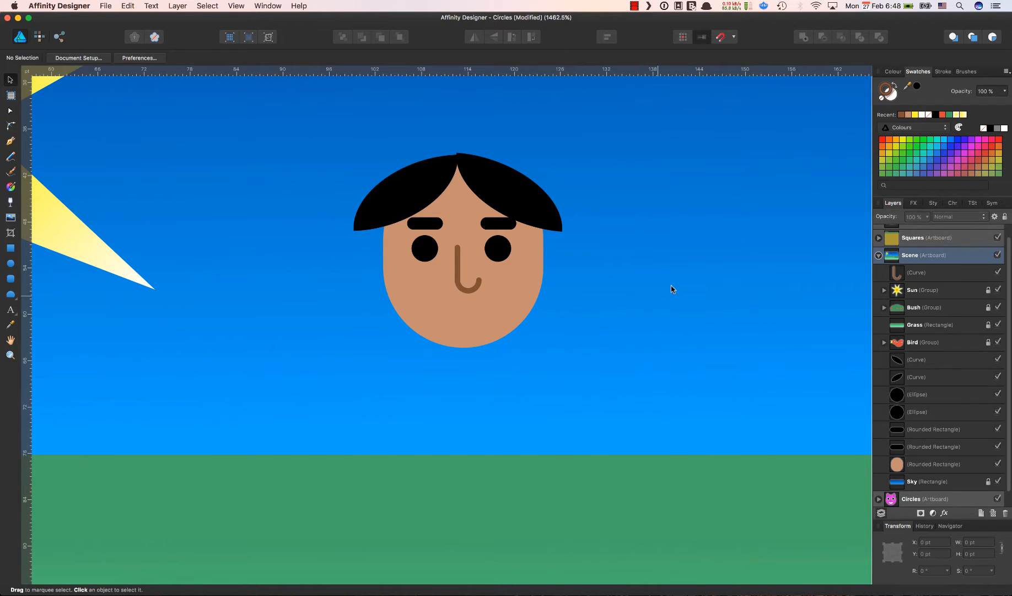
- Draw a black circle without a stroke, about 13.4 pt in diameter, in the sky beside the face
click(883, 98)
click(892, 96)
click(991, 127)
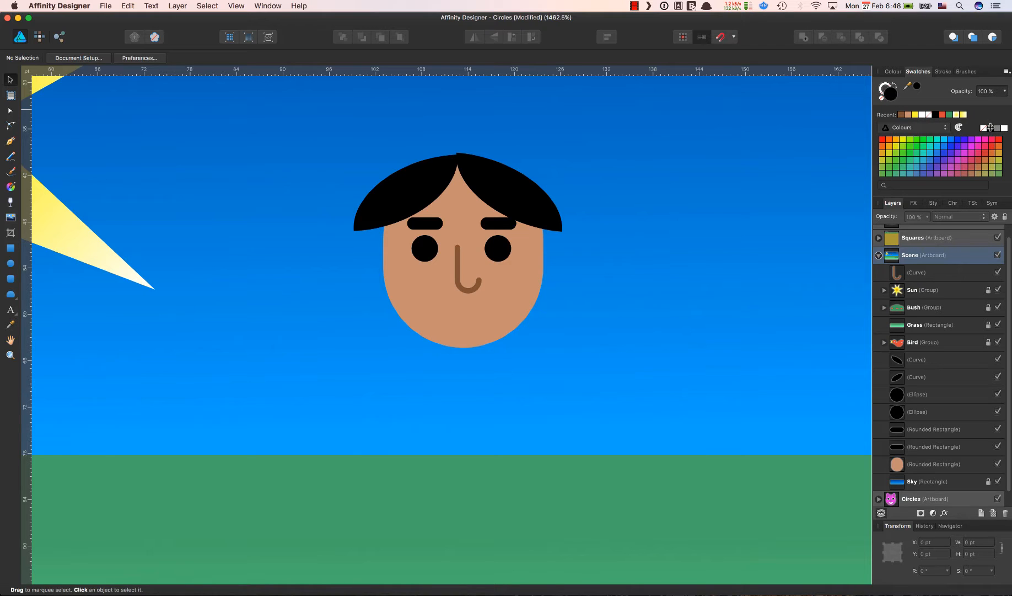
click(11, 263)
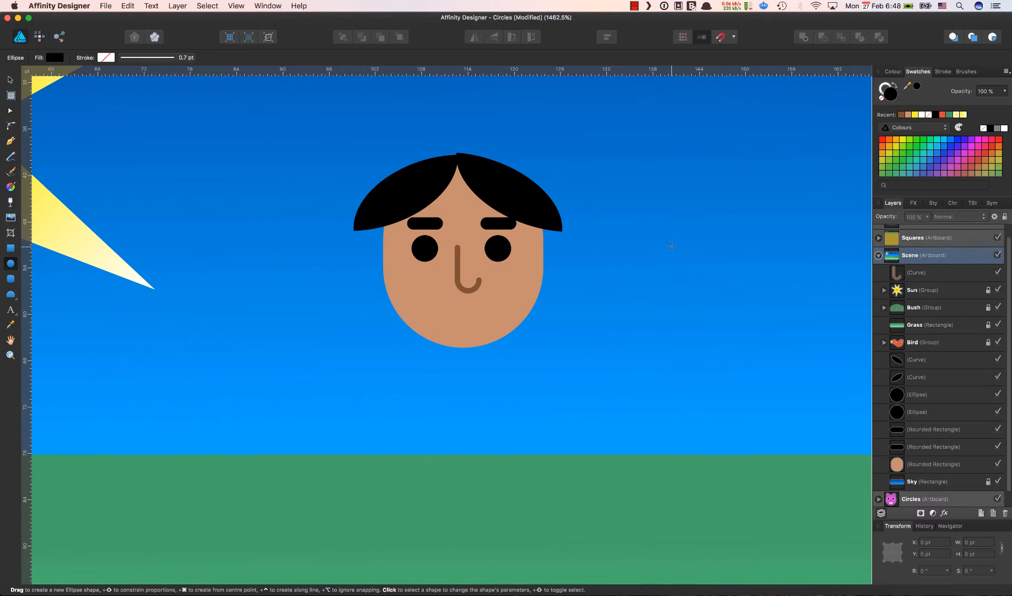
drag(665, 242, 785, 346)
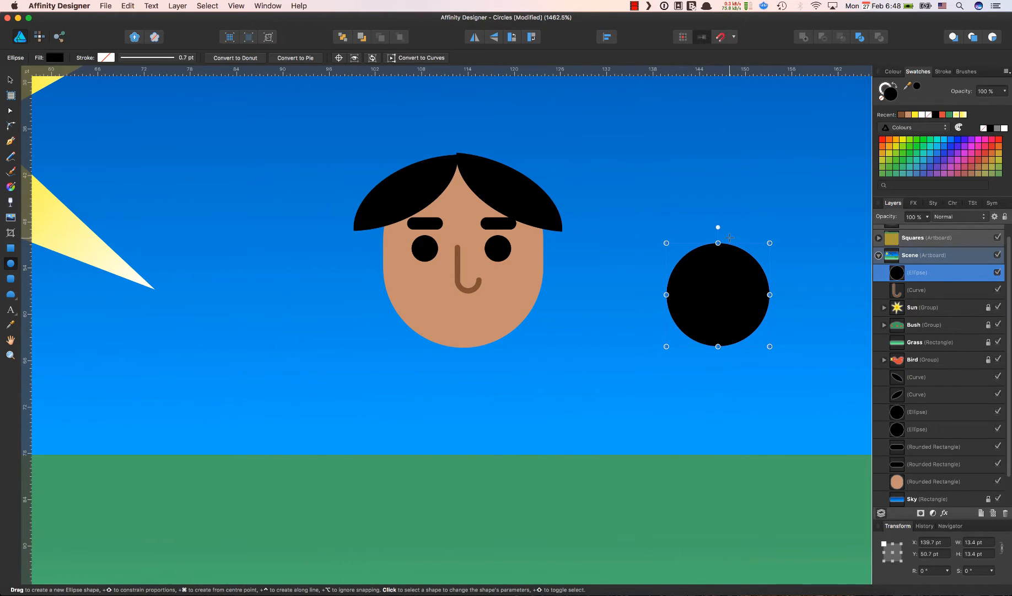
- Duplicate the black circle and fill the copy with dark red C41616
key(super+d)
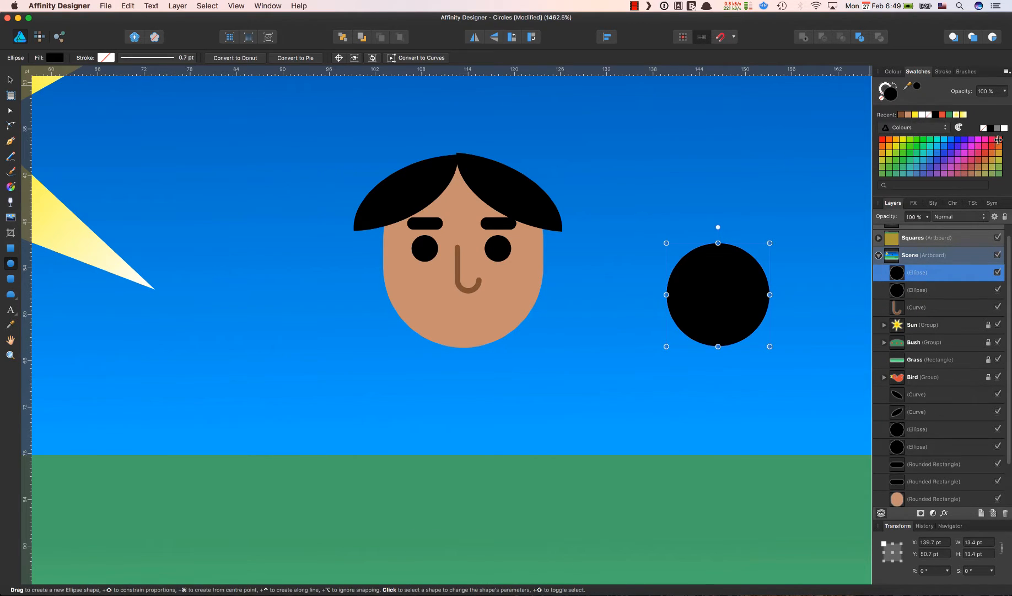
click(999, 139)
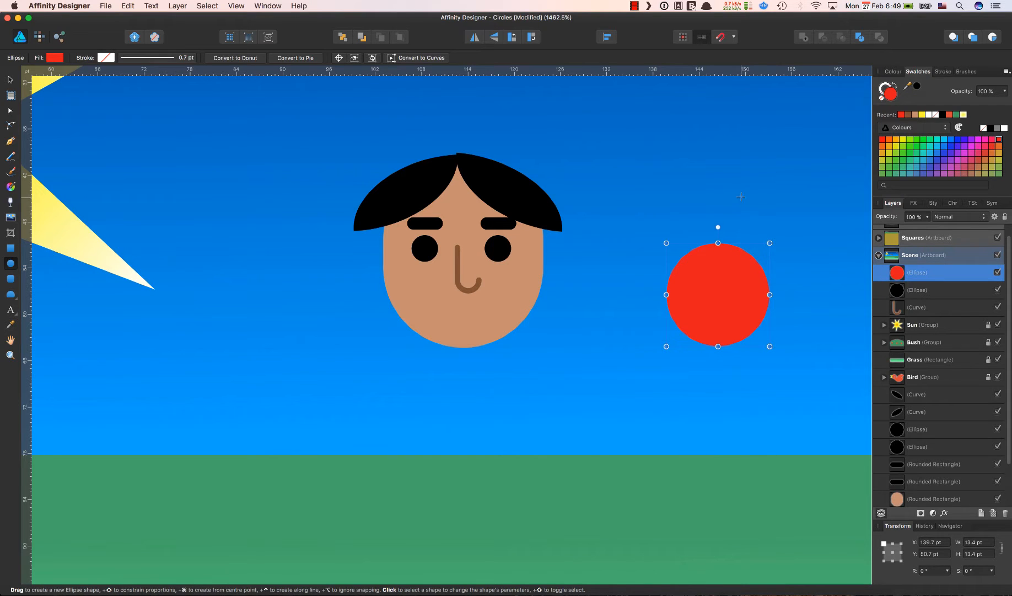
double_click(891, 96)
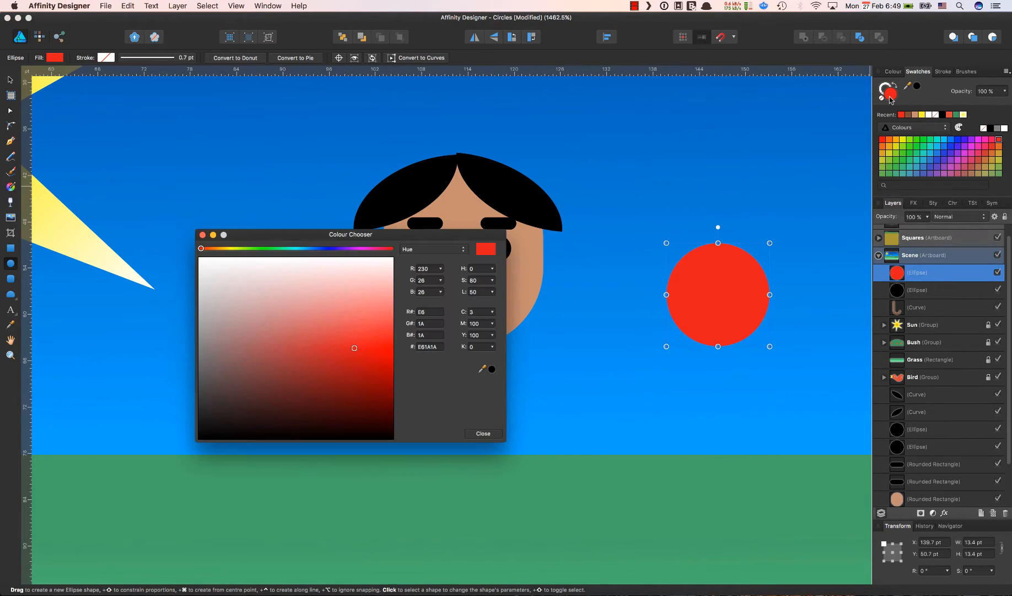
click(355, 361)
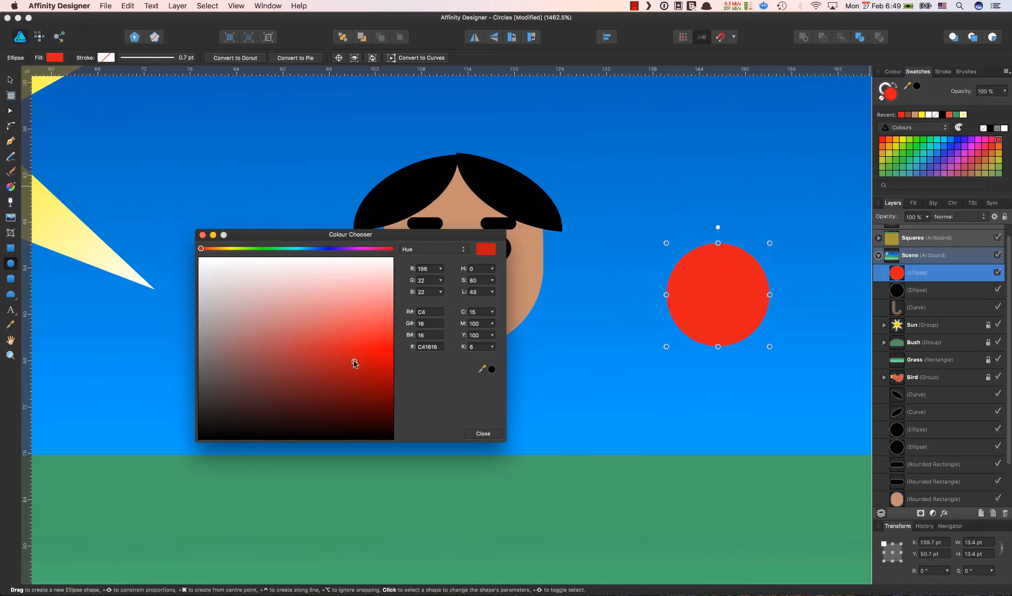
click(203, 235)
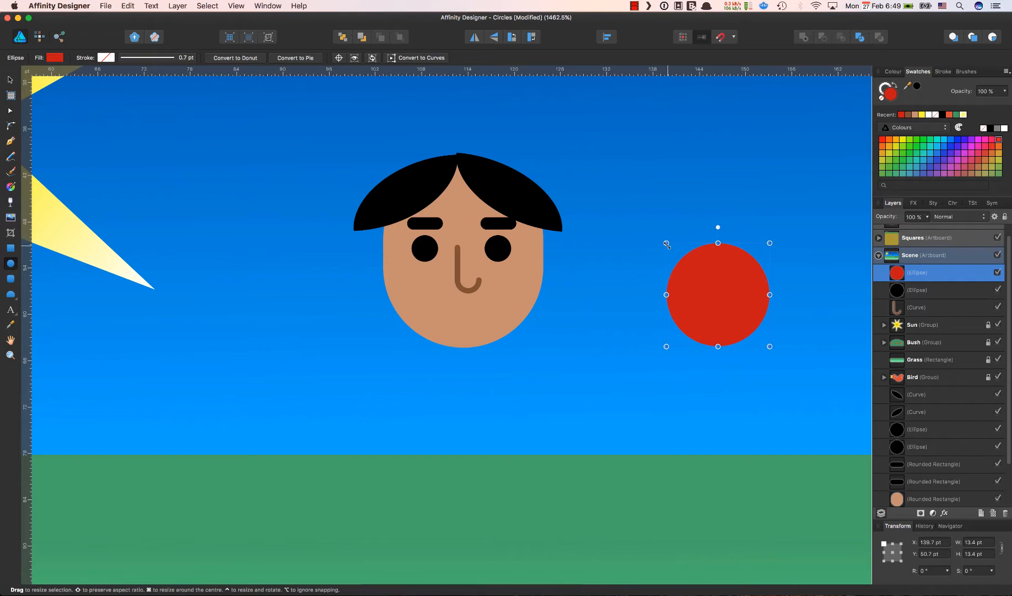
- Scale the red circle proportionally to about 9.8 pt and place it across the black circle's lower edge, at about X 141.9 pt, Y 60.2 pt
drag(668, 244, 693, 271)
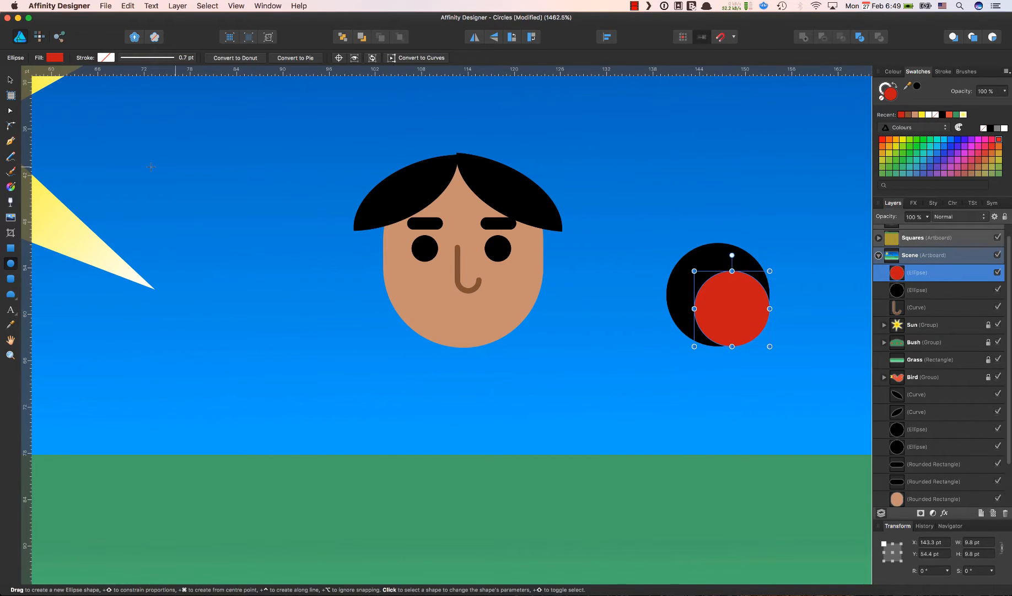
click(10, 81)
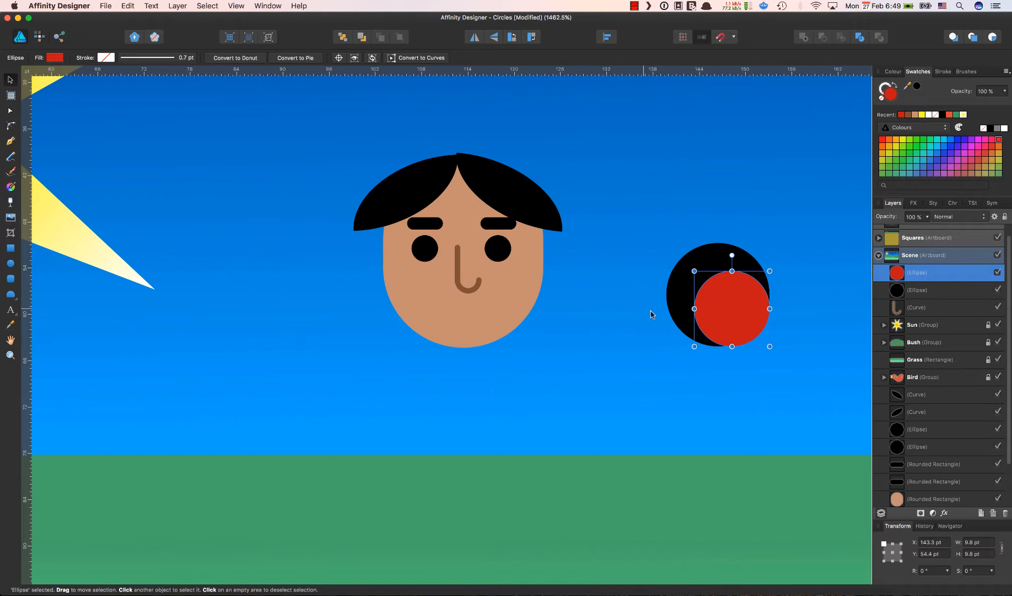
drag(740, 315, 728, 357)
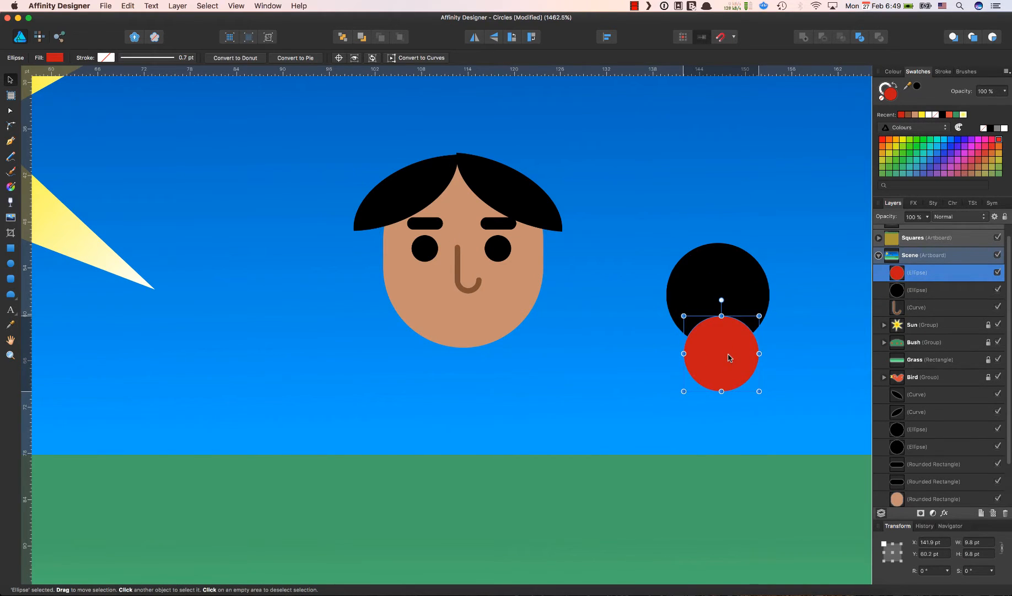
- Divide the two overlapping circles and delete the red piece lying outside the black circle
shift+click(711, 284)
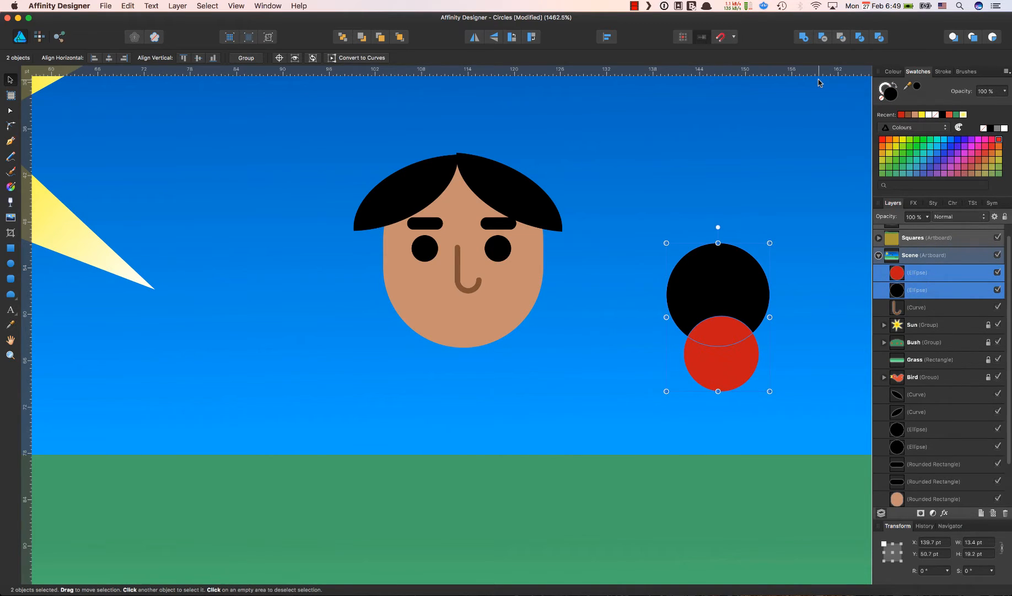
click(861, 37)
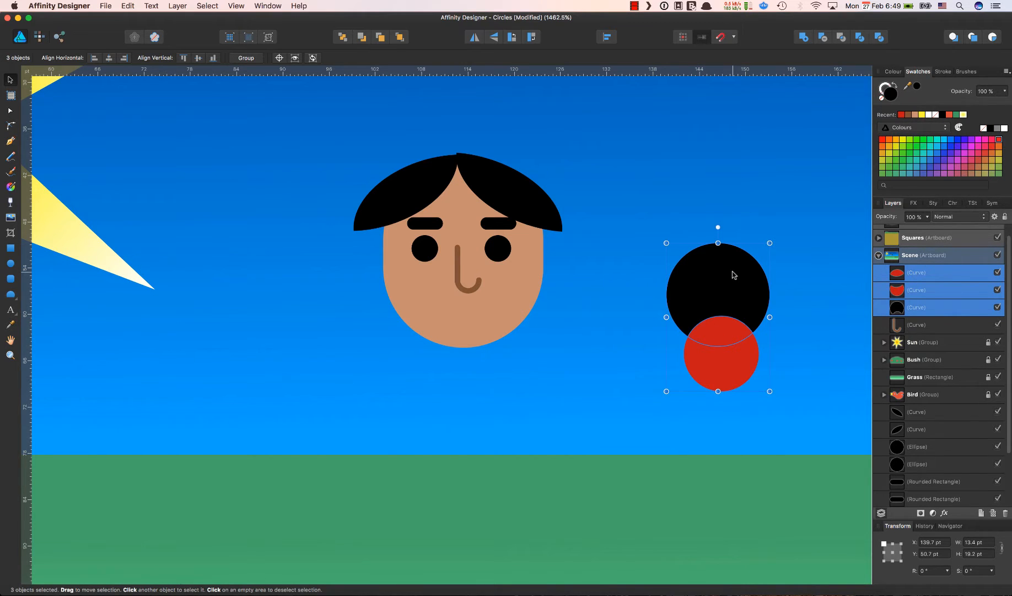
click(794, 377)
click(735, 364)
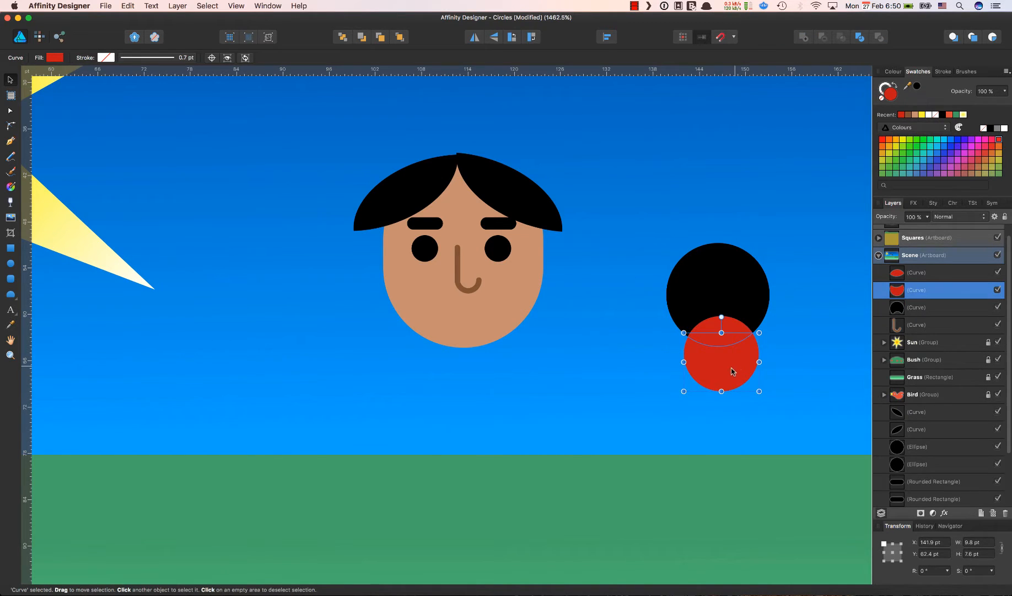
drag(732, 370, 598, 386)
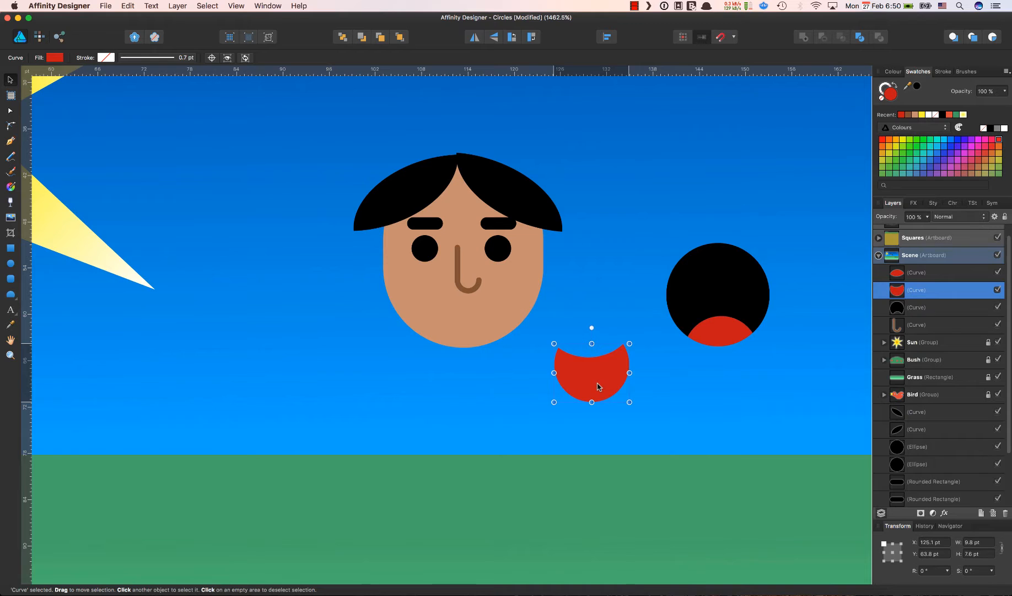
key(Delete)
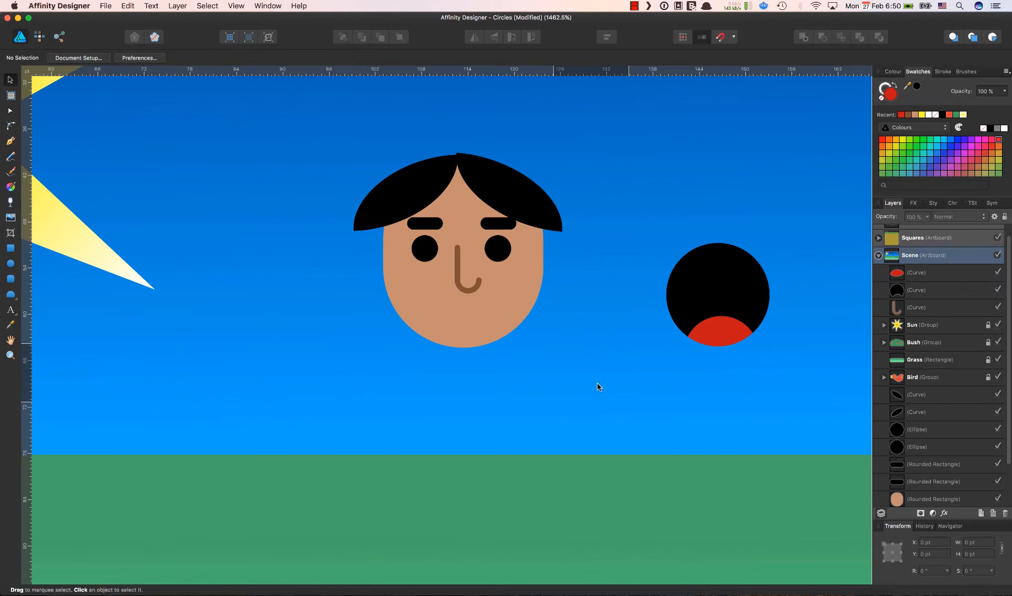
- Draw a rectangle about 19.8 × 7.1 pt covering the upper half of the black circle
click(718, 296)
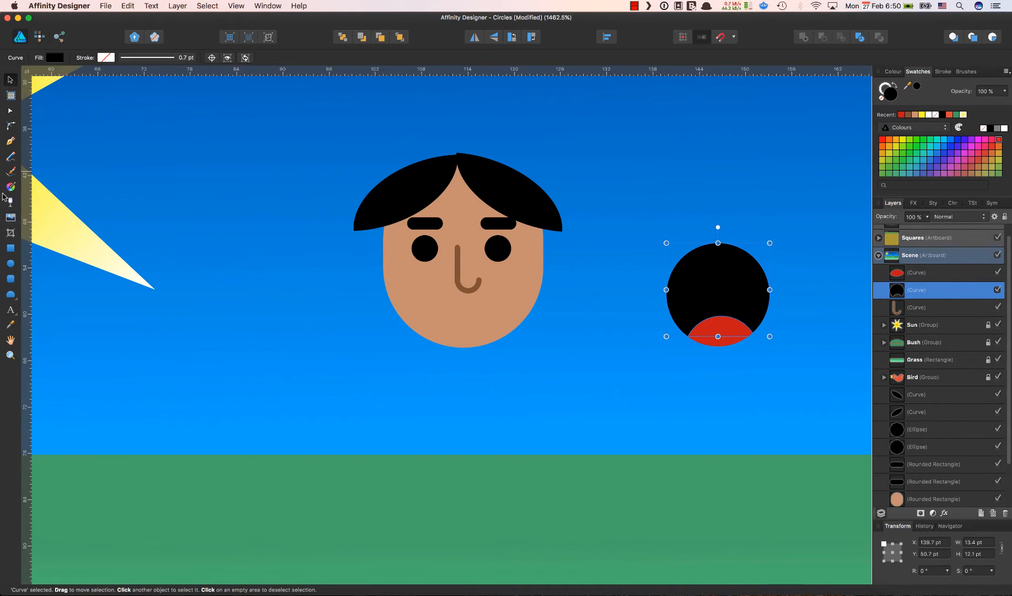
click(10, 249)
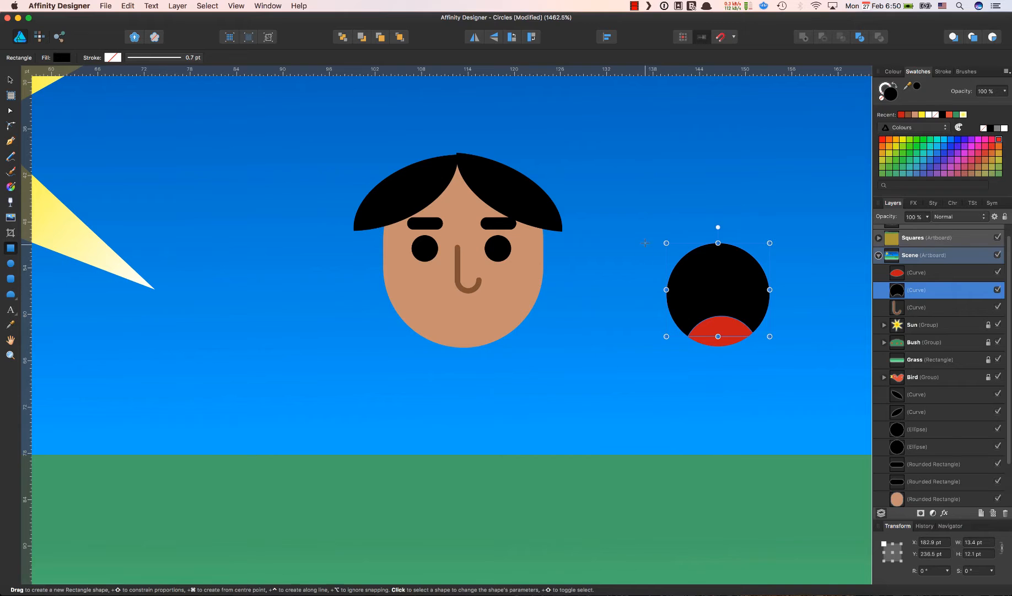
drag(644, 237, 798, 292)
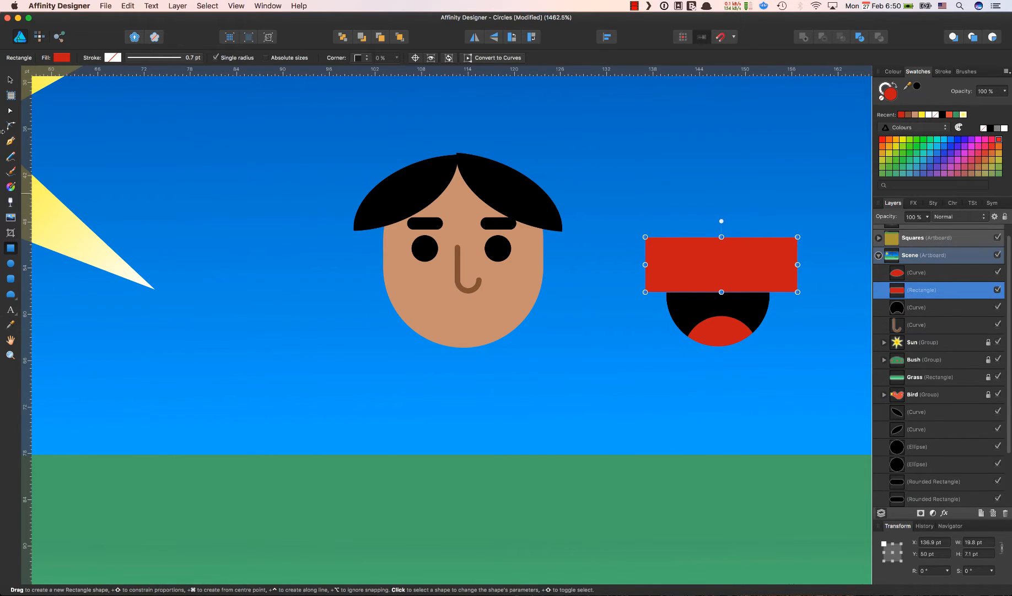
- Subtract the rectangle from the black shape to leave an open mouth with a flat upper edge
click(10, 81)
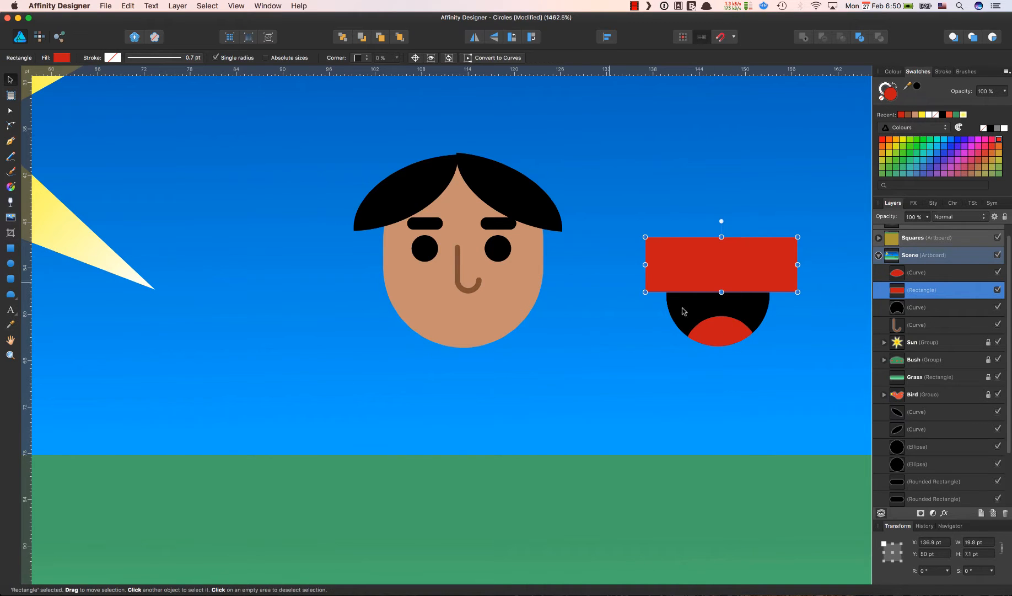
click(754, 312)
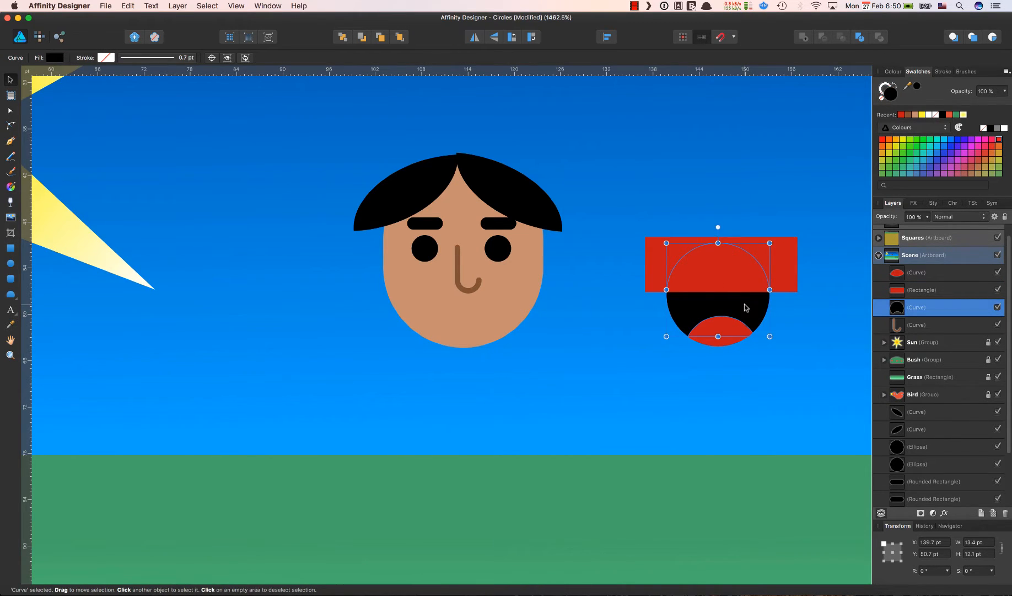
shift+click(790, 264)
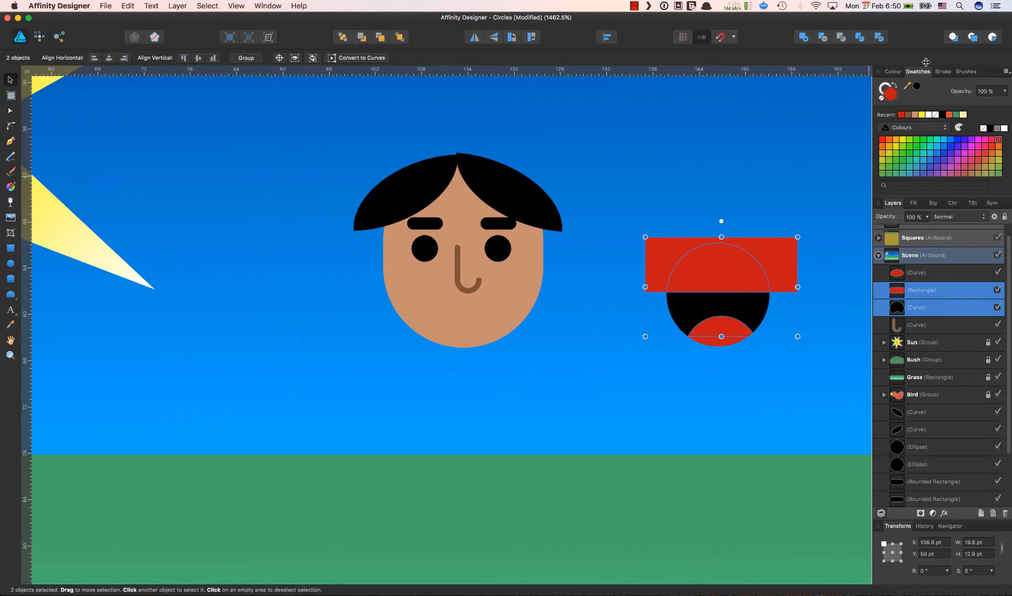
click(823, 37)
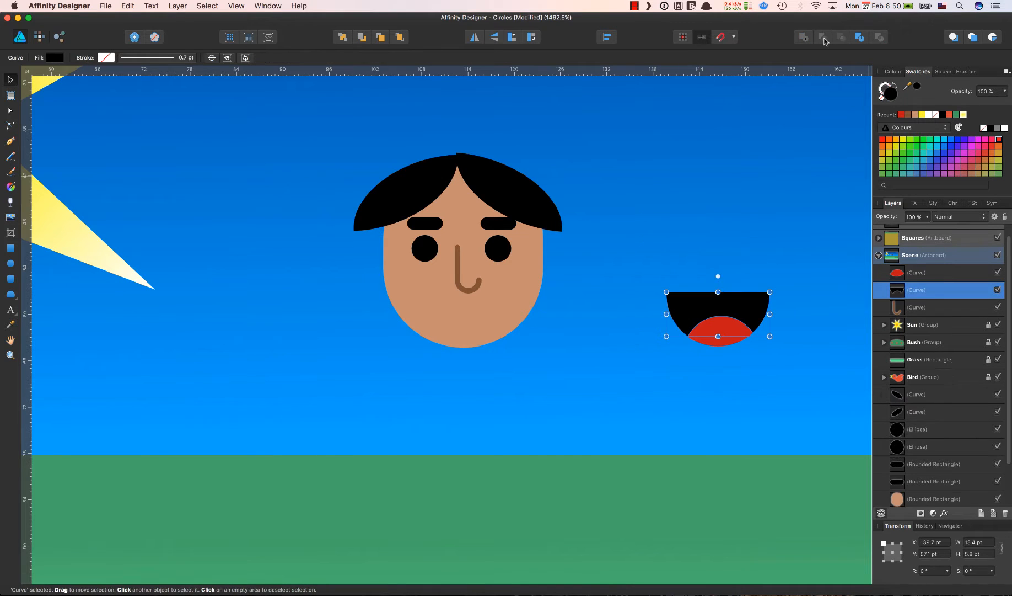
click(817, 341)
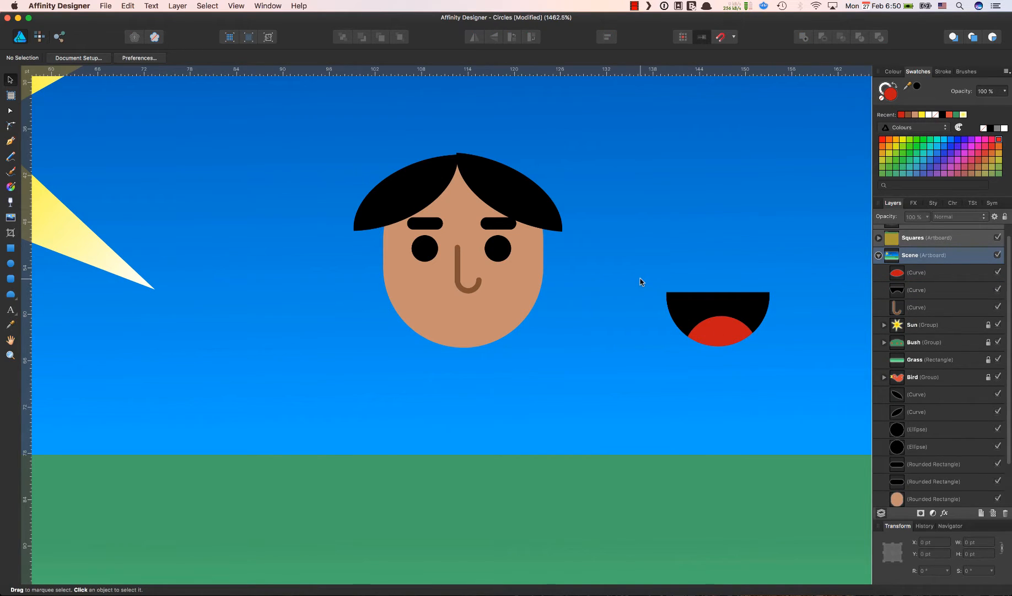
- Group the black mouth shape with the red tongue and name the group "Mouth"
drag(643, 282, 794, 367)
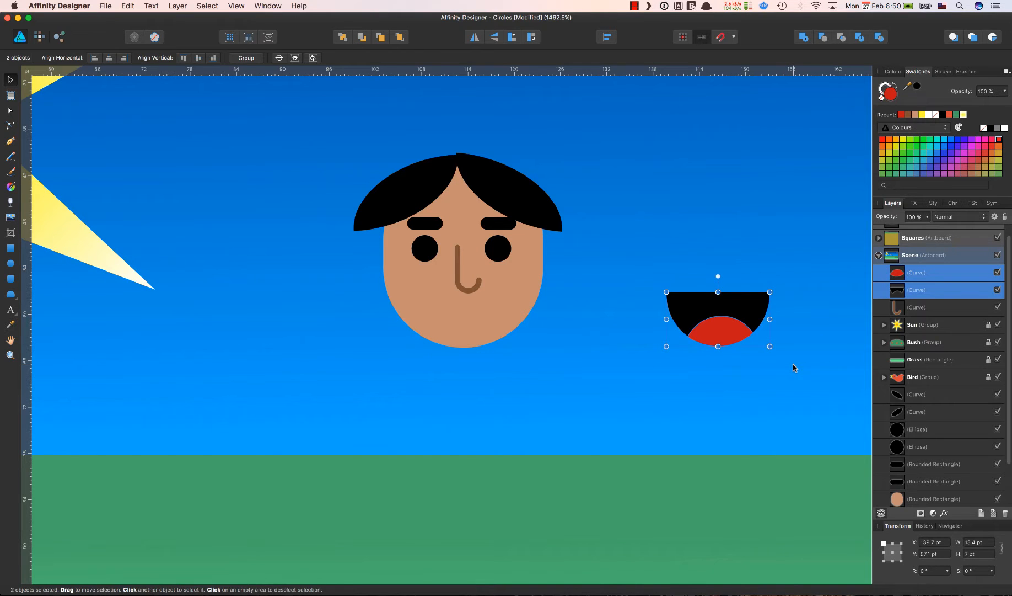
key(super+g)
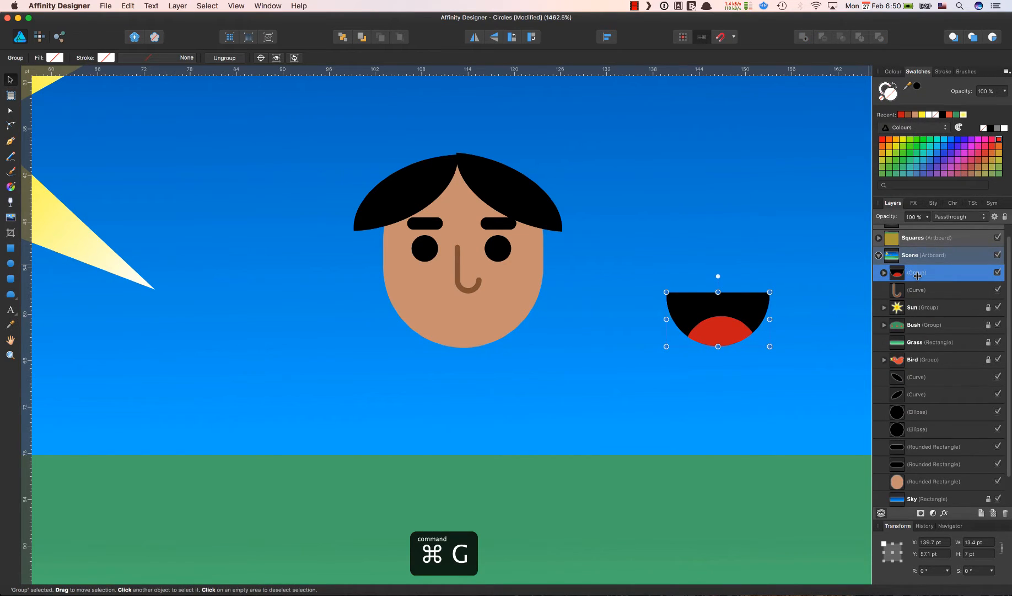
double_click(918, 272)
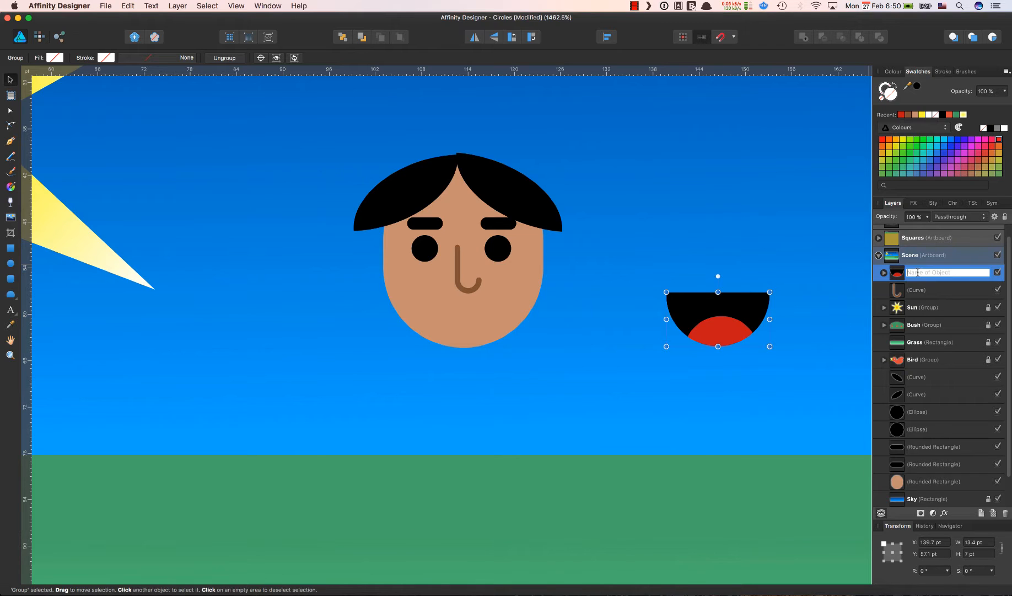
text(Mouth)
key(Return)
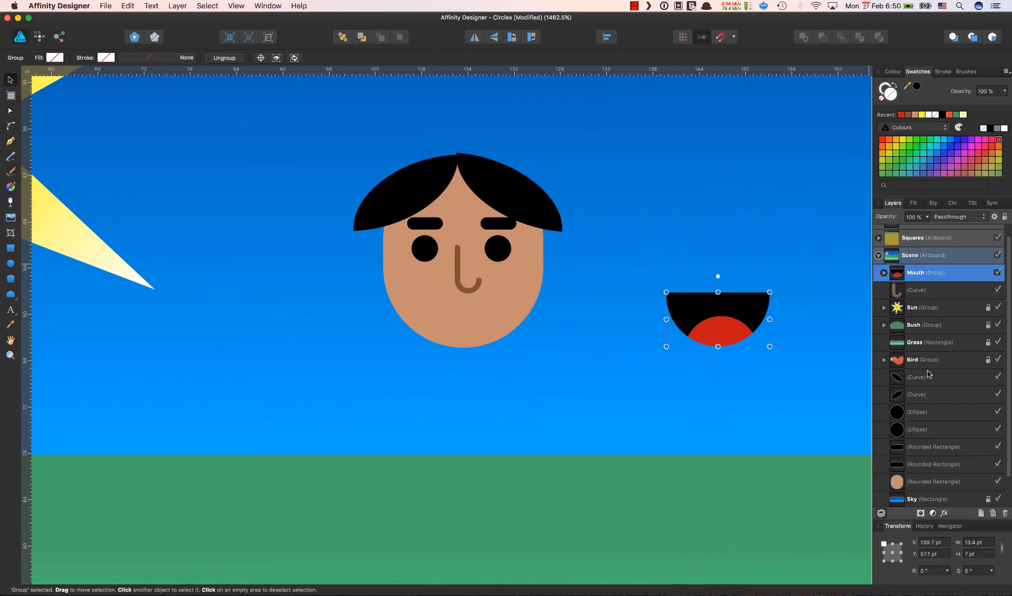
- Group the two black hair curves and name the group "Hair"
click(942, 380)
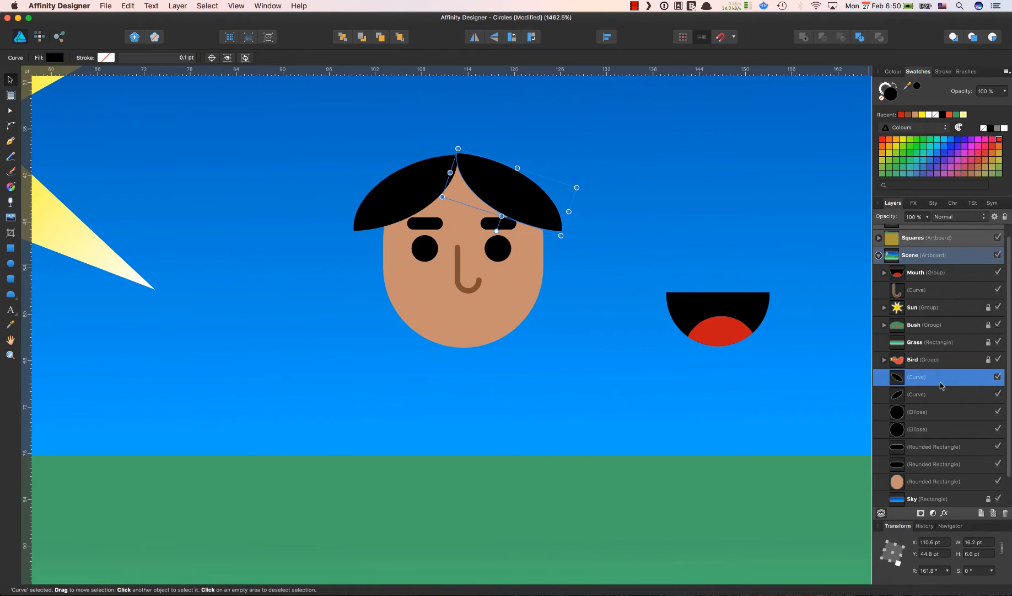
super+click(931, 415)
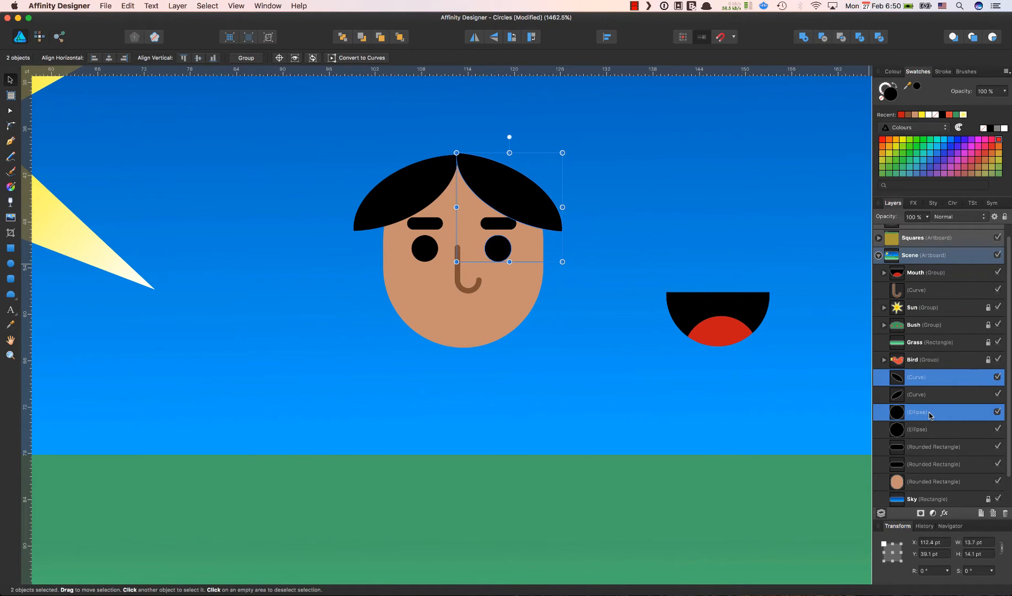
click(940, 378)
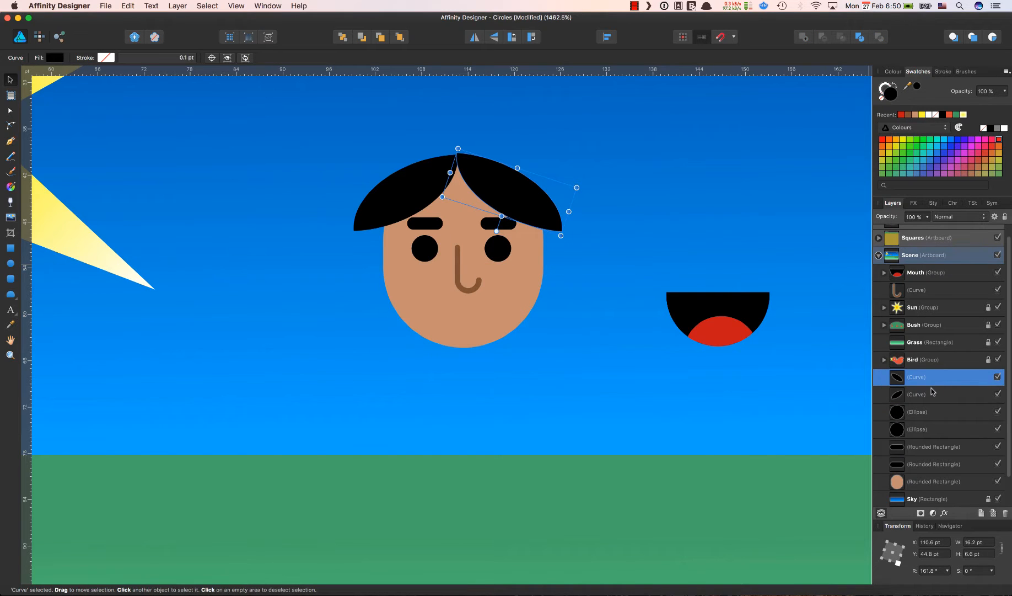
super+click(931, 393)
key(super+g)
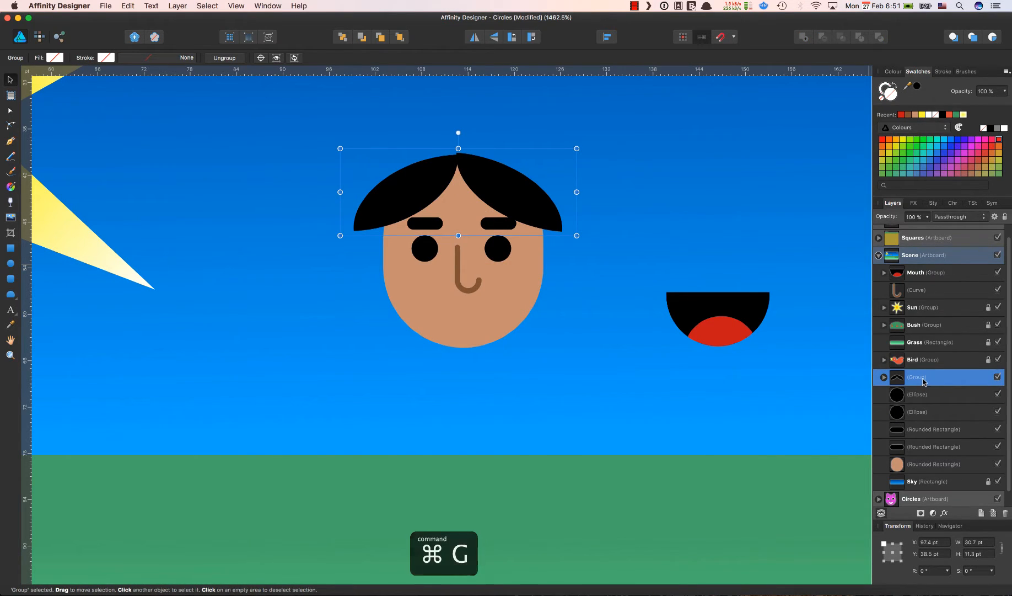
double_click(924, 378)
text(Hair)
key(Return)
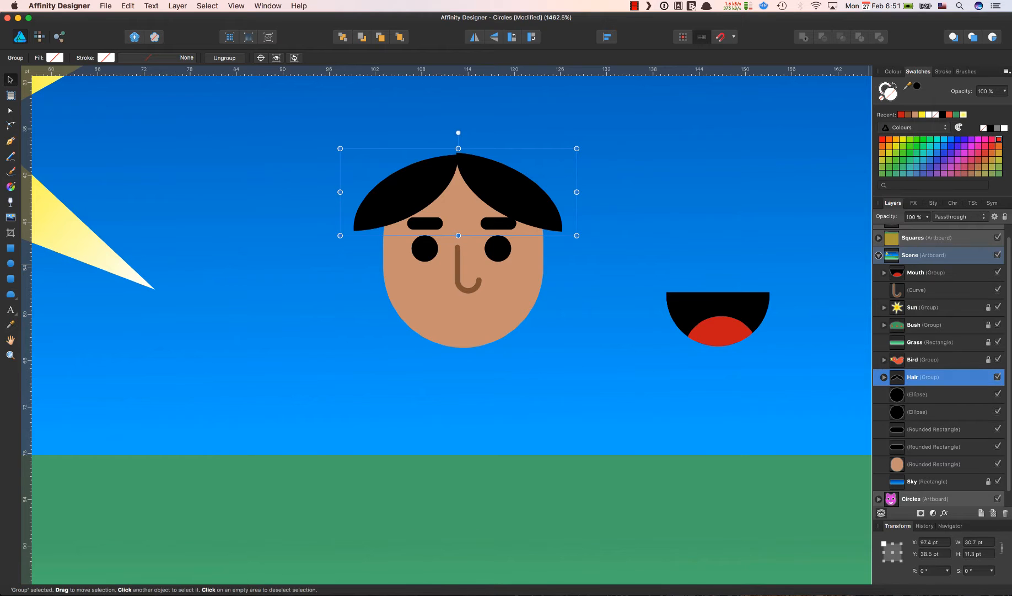
- Group each eye circle with the eyebrow above it, making two separate eye groups
click(929, 394)
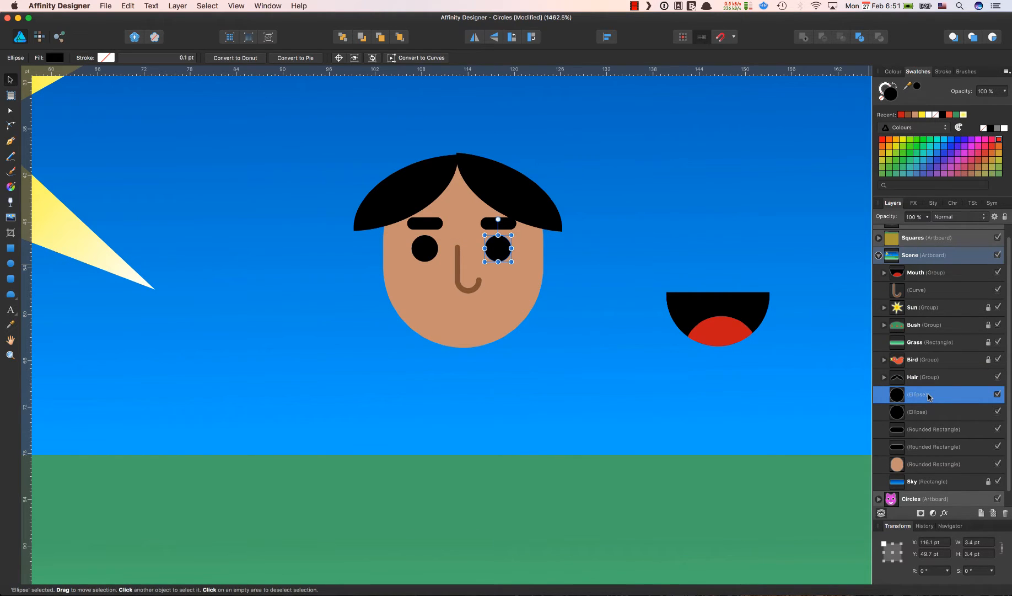
click(918, 428)
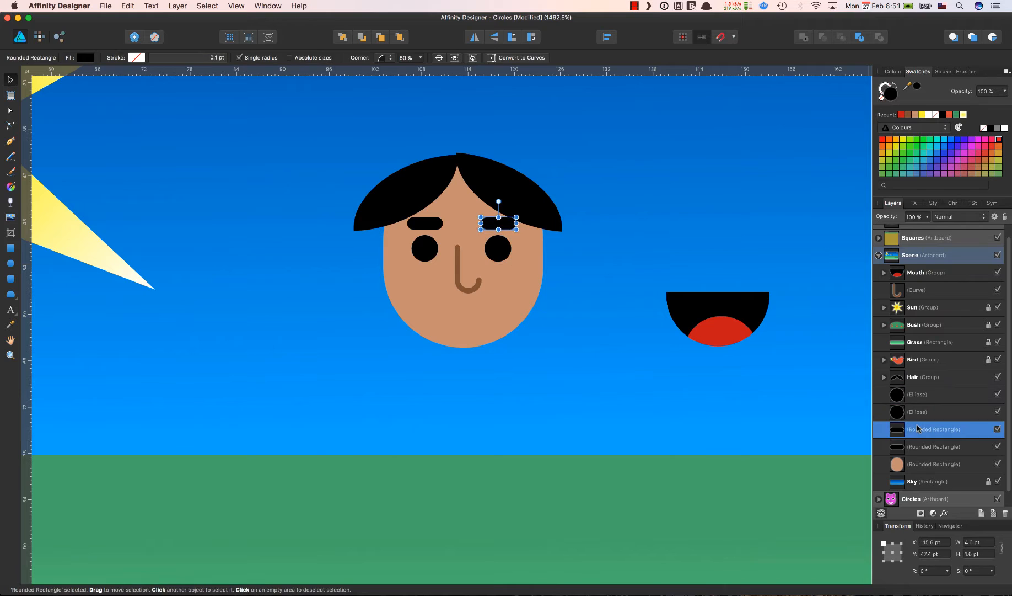
super+click(919, 396)
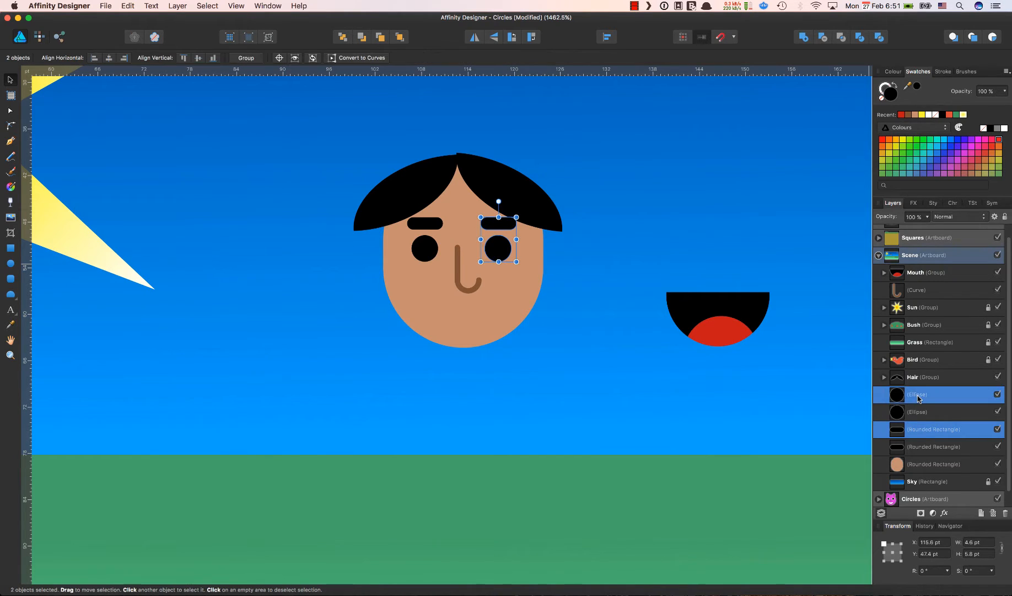
key(super+g)
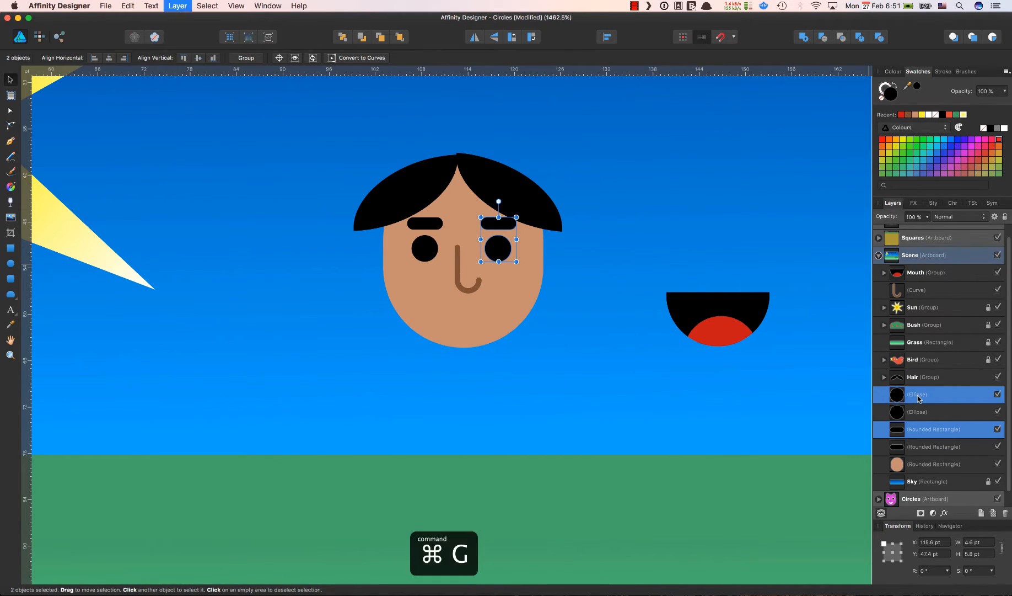
click(927, 396)
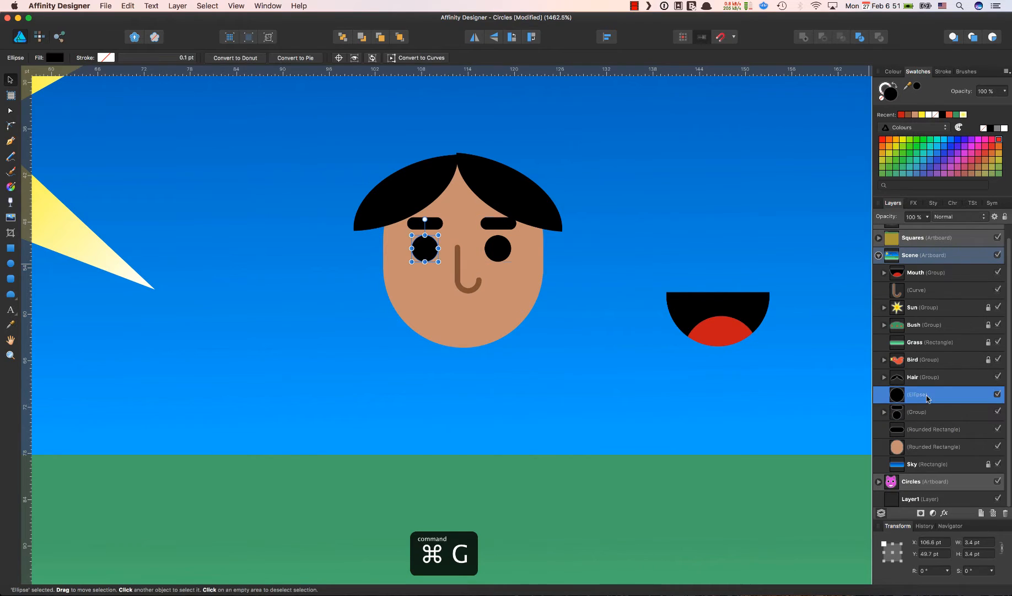
super+click(927, 429)
key(super+g)
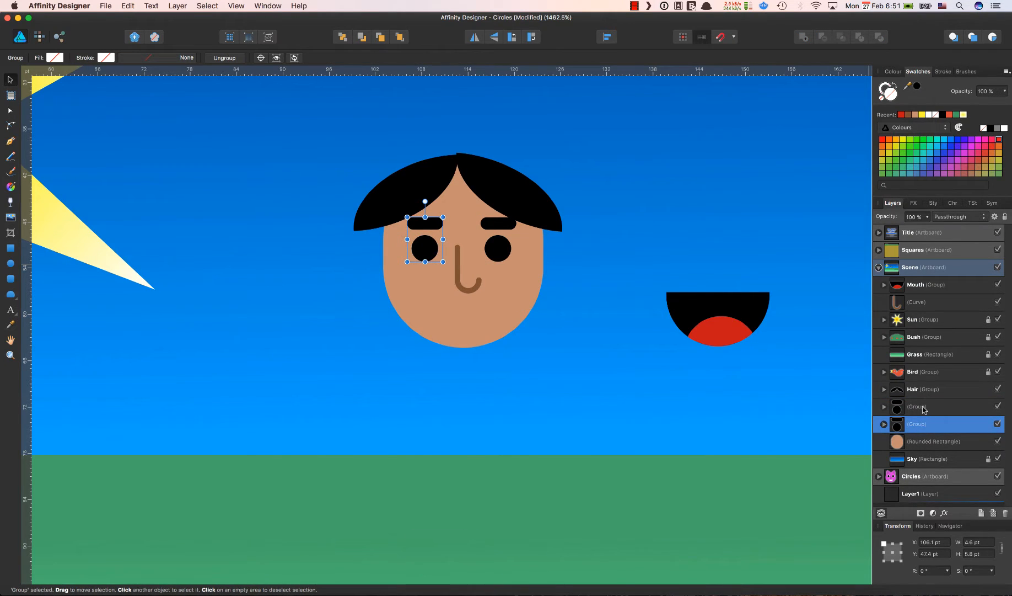
- Name the eye group on the right half of the face "Right Eye" and the other one "Left Eye"
double_click(925, 406)
text(Right Eye)
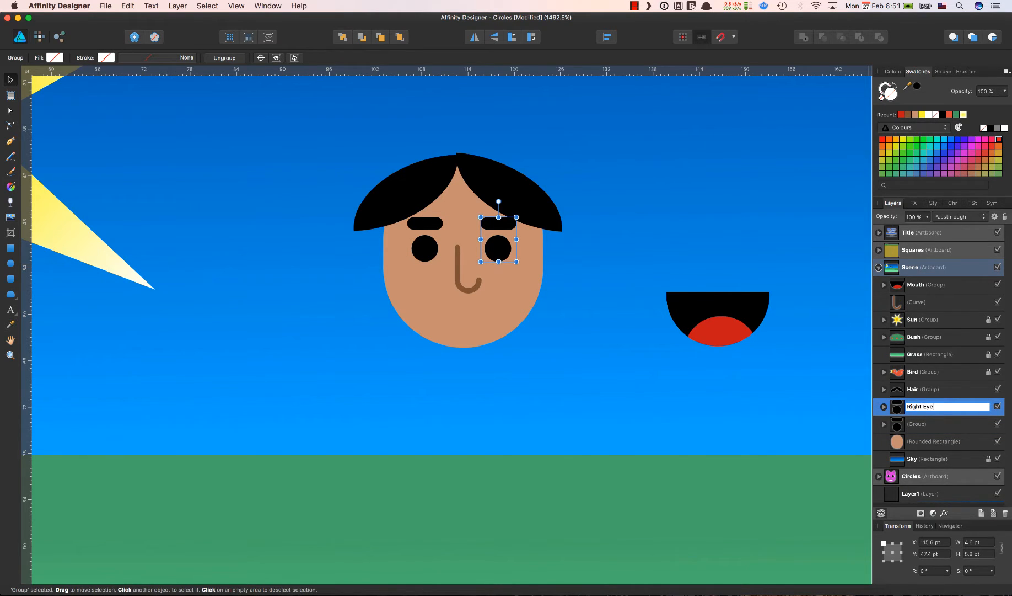
key(Return)
click(920, 426)
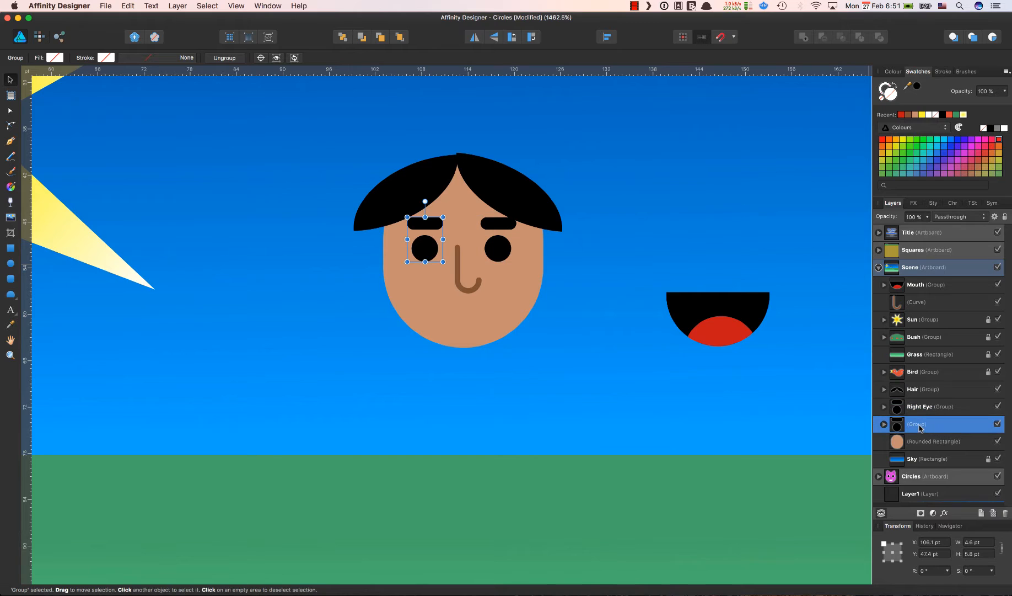
double_click(919, 426)
text(Left Eye)
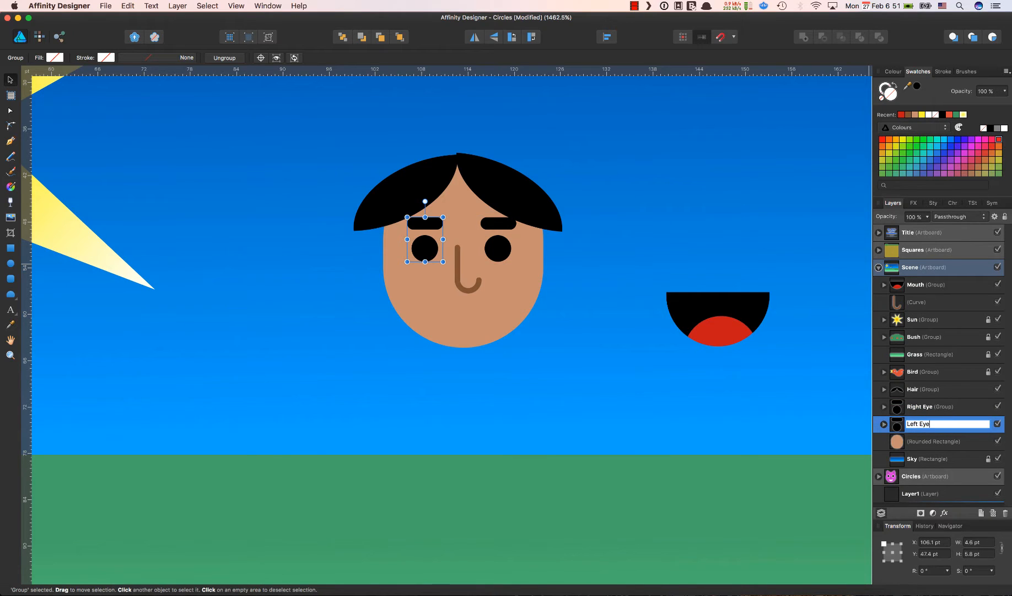
key(Return)
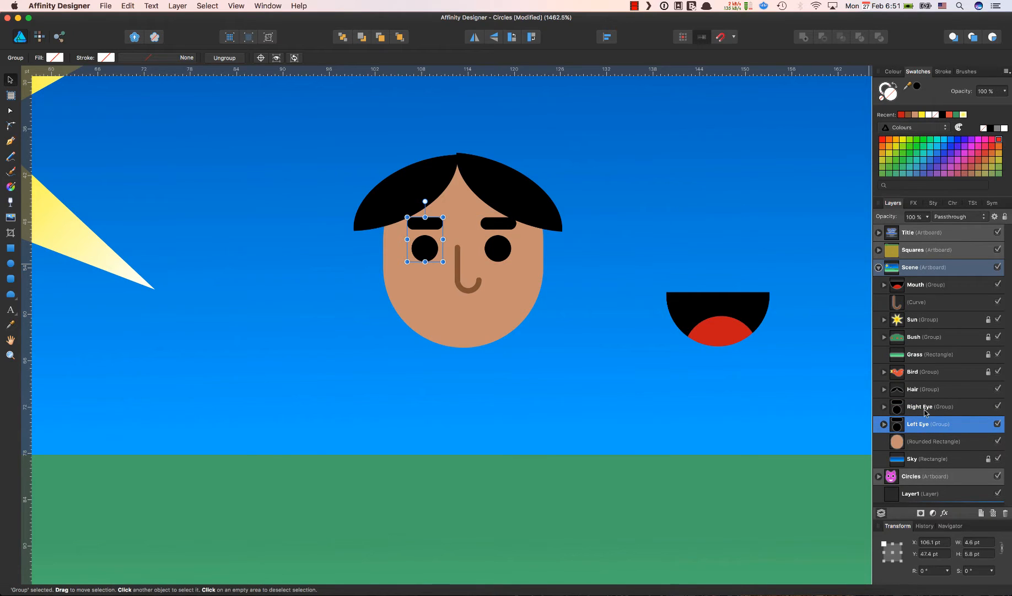
- Rename the skin-coloured rounded rectangle layer "Head"
click(928, 444)
double_click(926, 441)
text(H)
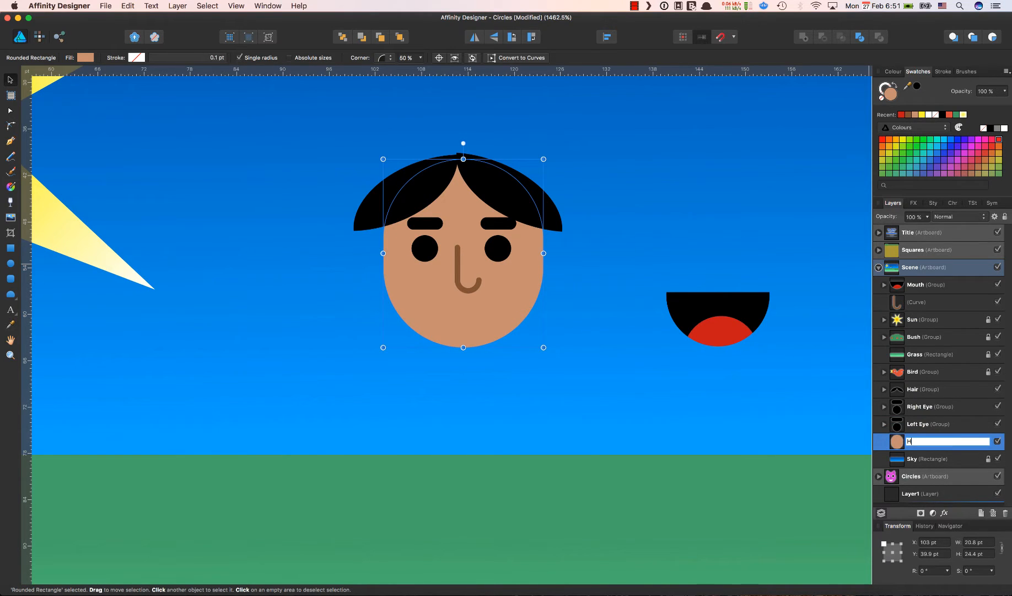
text(ead)
key(Return)
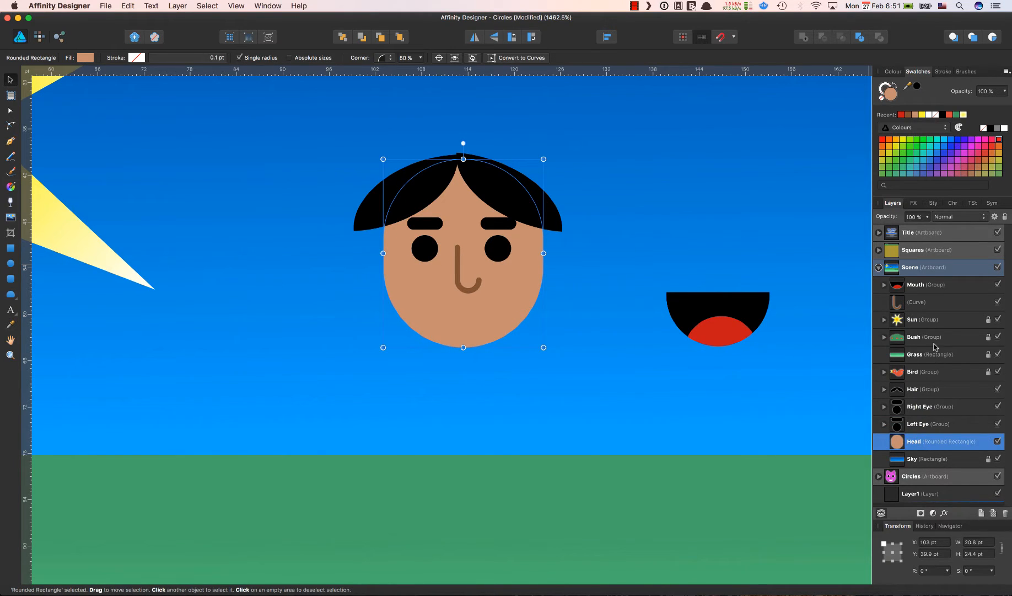
- Rename the brown nose curve layer "Nose"
click(932, 288)
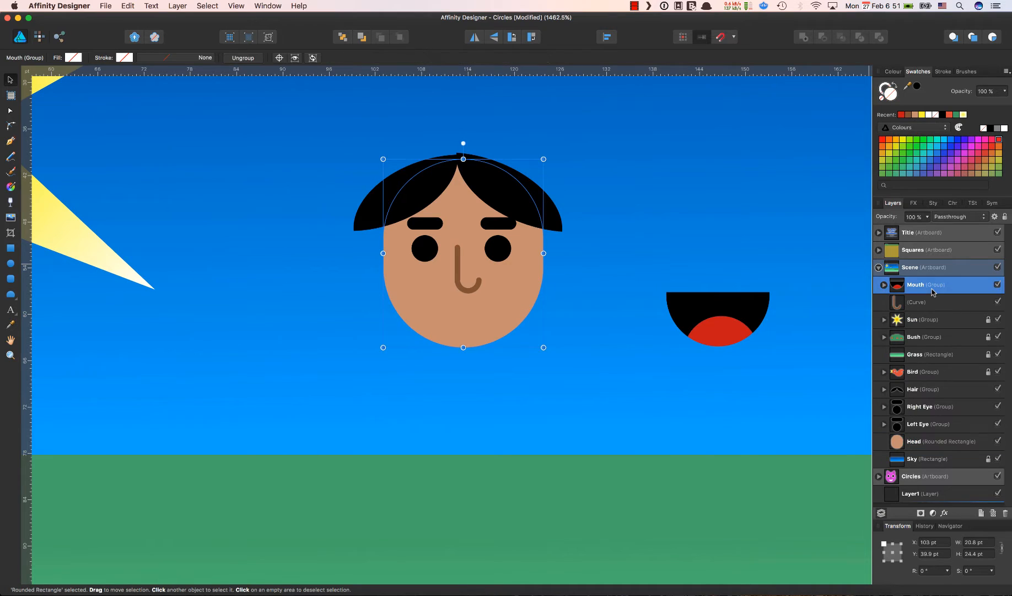
click(920, 303)
double_click(917, 304)
text(N)
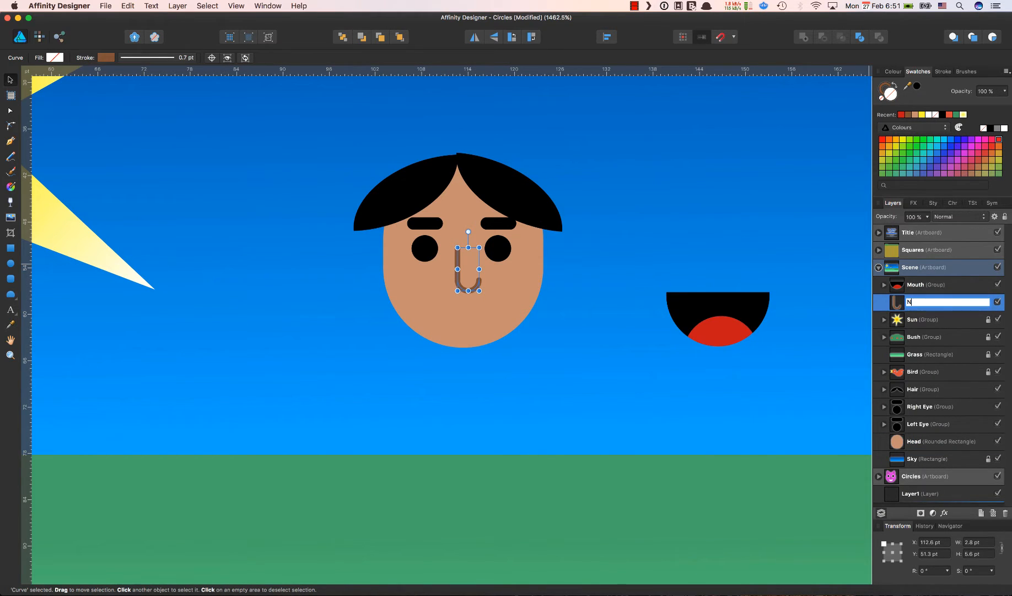
text(ose)
key(Return)
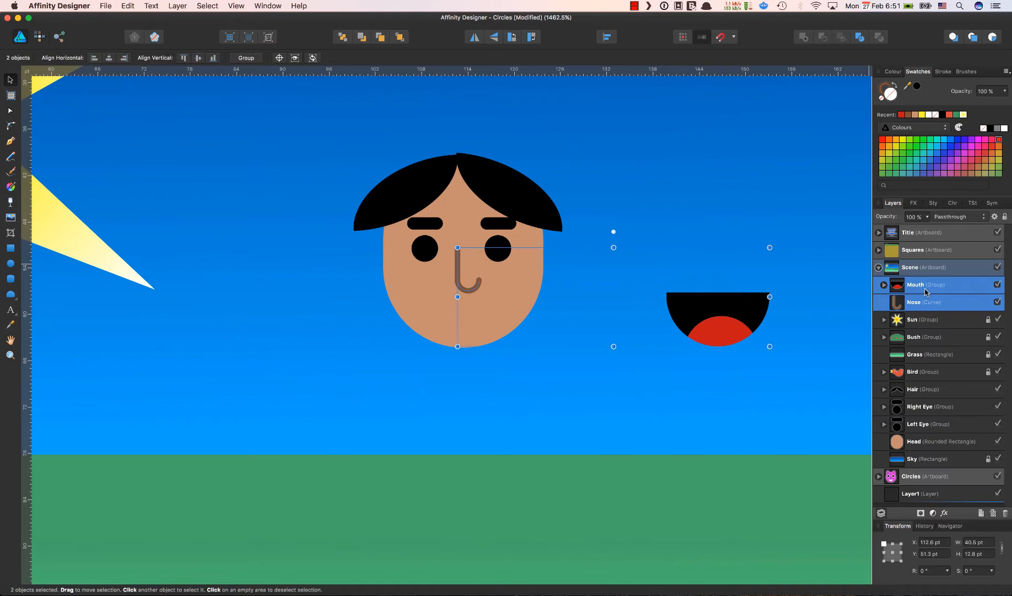
- Move the Mouth and Nose layers together to just above the Head layer in the stacking order
shift+click(928, 288)
drag(922, 306, 898, 436)
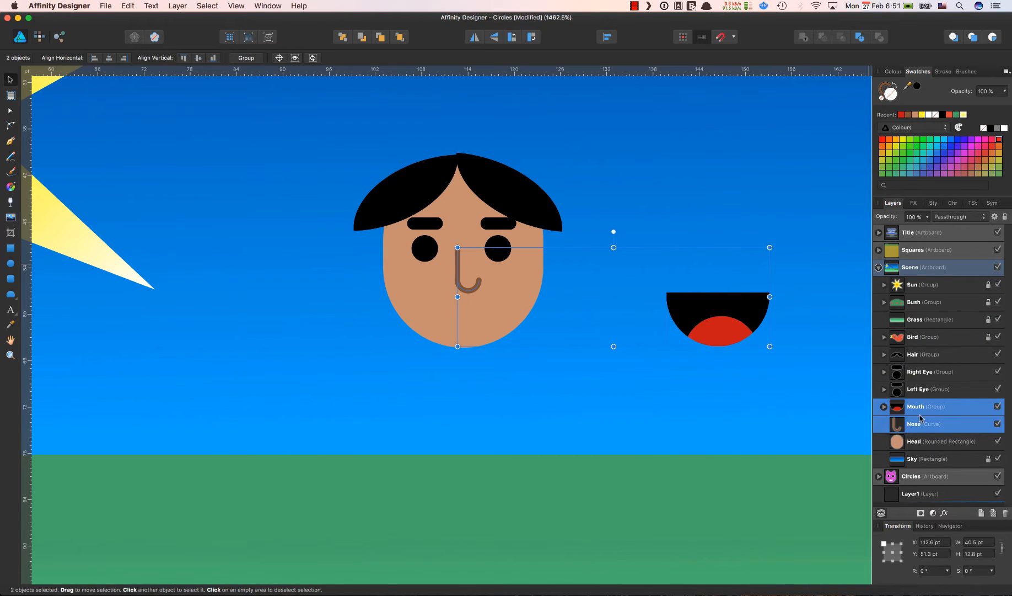
click(815, 409)
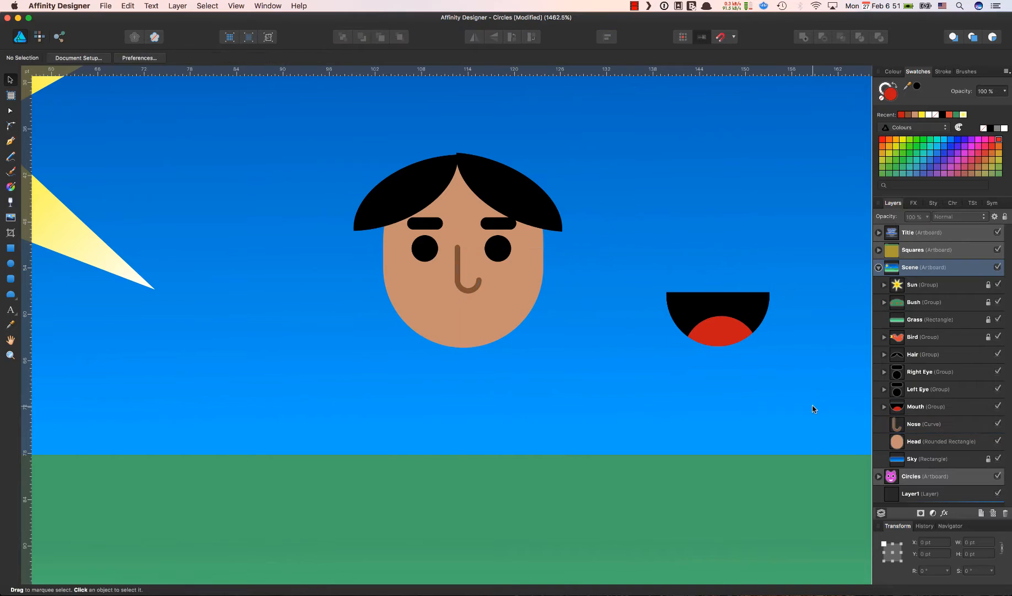
- Shrink the Mouth group to about 5.8 × 3 pt and place it on the face below the nose
click(926, 407)
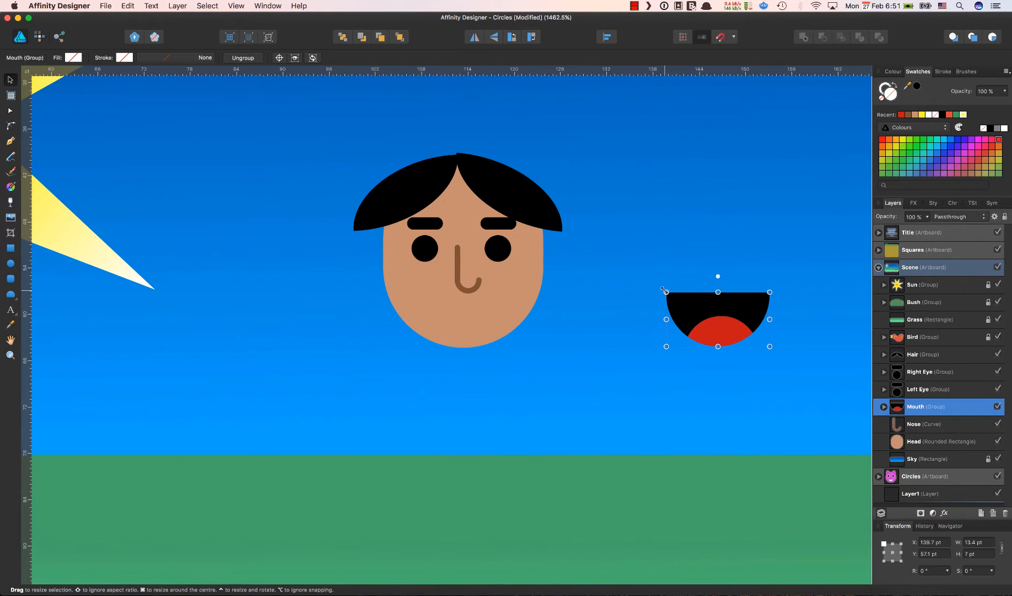
drag(665, 289, 466, 313)
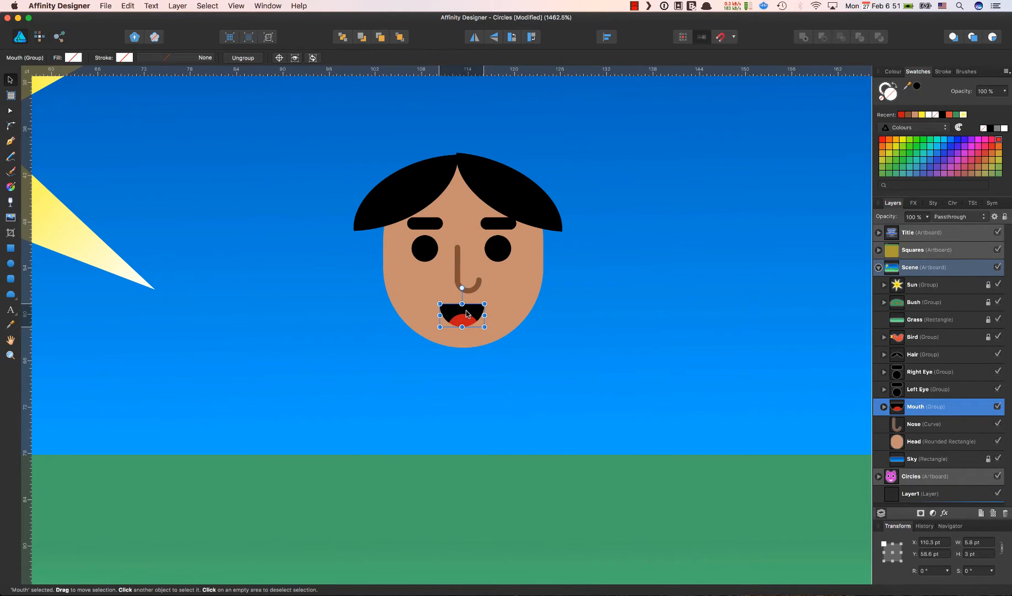
click(626, 315)
- Group all the layers from Hair down to Head and name the group "Face"
scroll(625, 314, down, 2)
scroll(624, 315, down, 5)
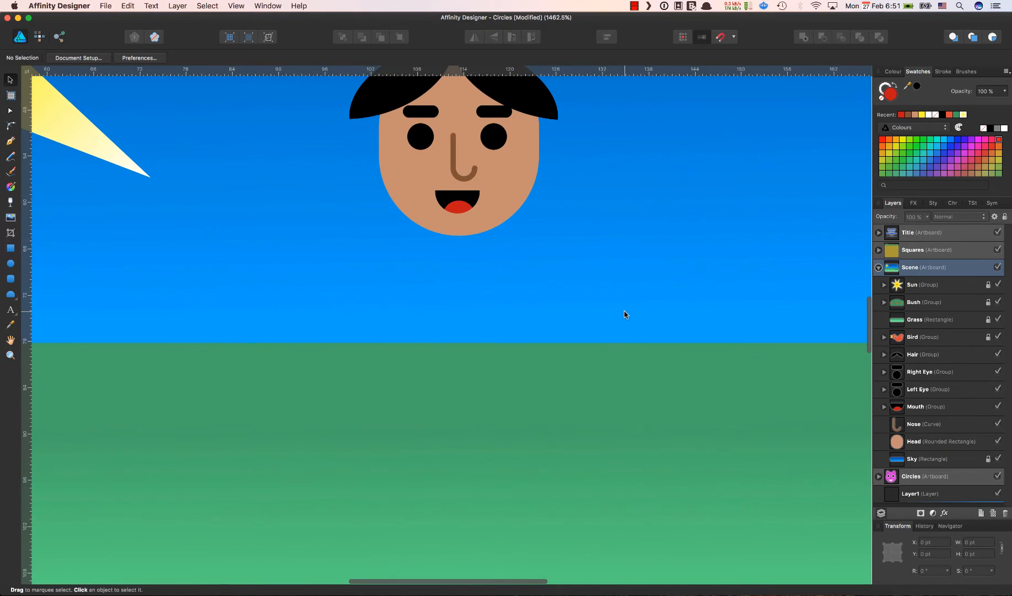
scroll(625, 314, up, 1)
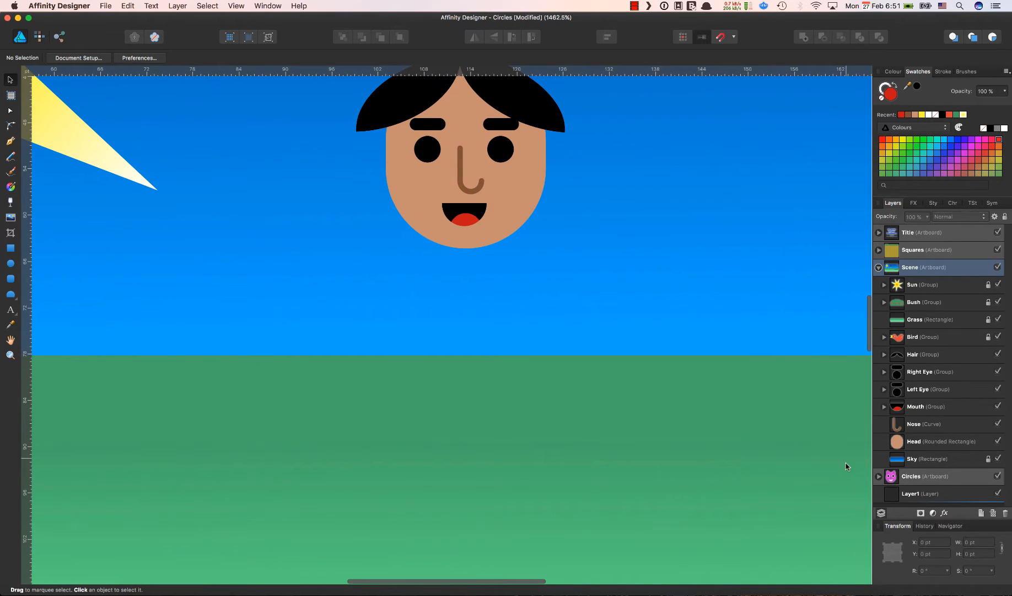
click(925, 439)
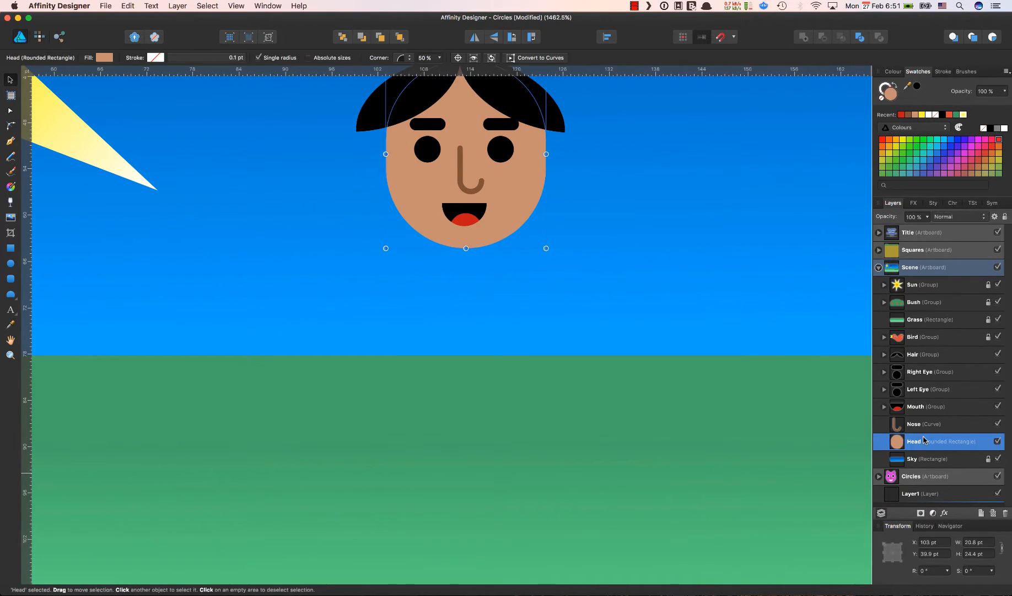
shift+click(932, 356)
key(super+g)
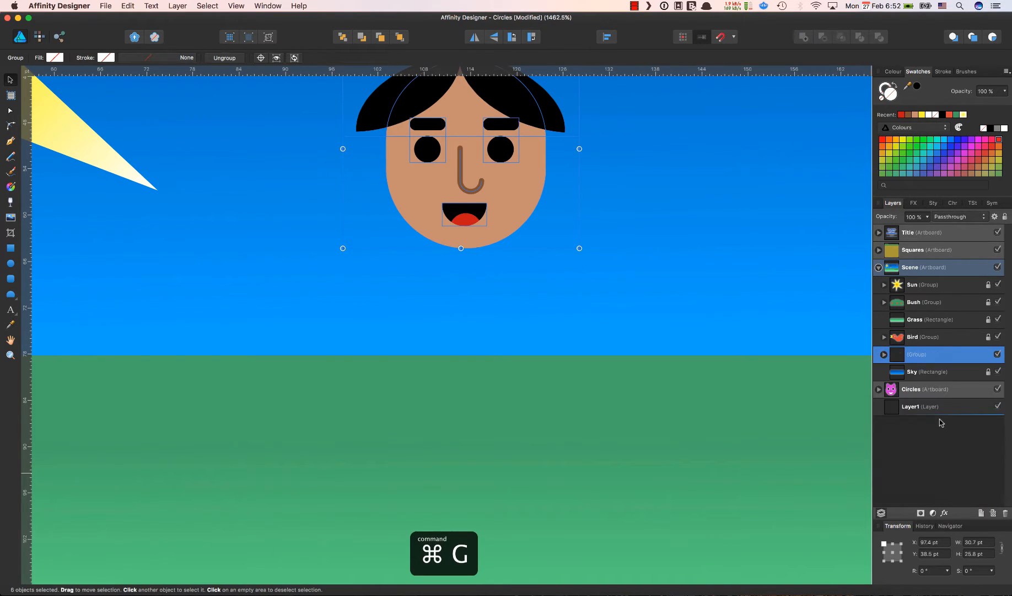
double_click(917, 355)
text(Face)
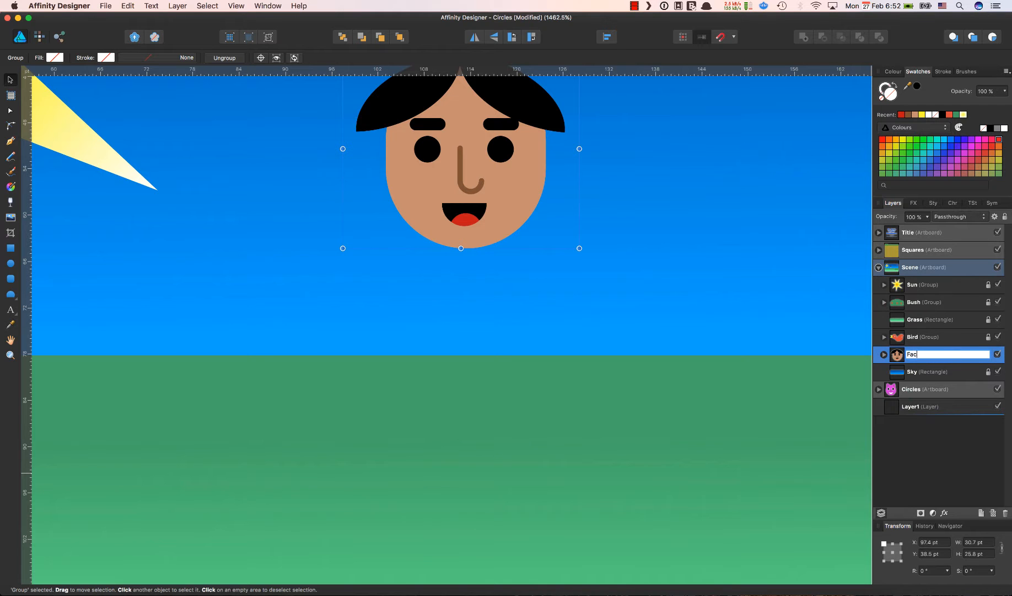
key(Return)
- Resize the Face group from its upper-left corner to make the face slightly narrower in the scene
scroll(694, 283, up, 1)
scroll(693, 283, up, 1)
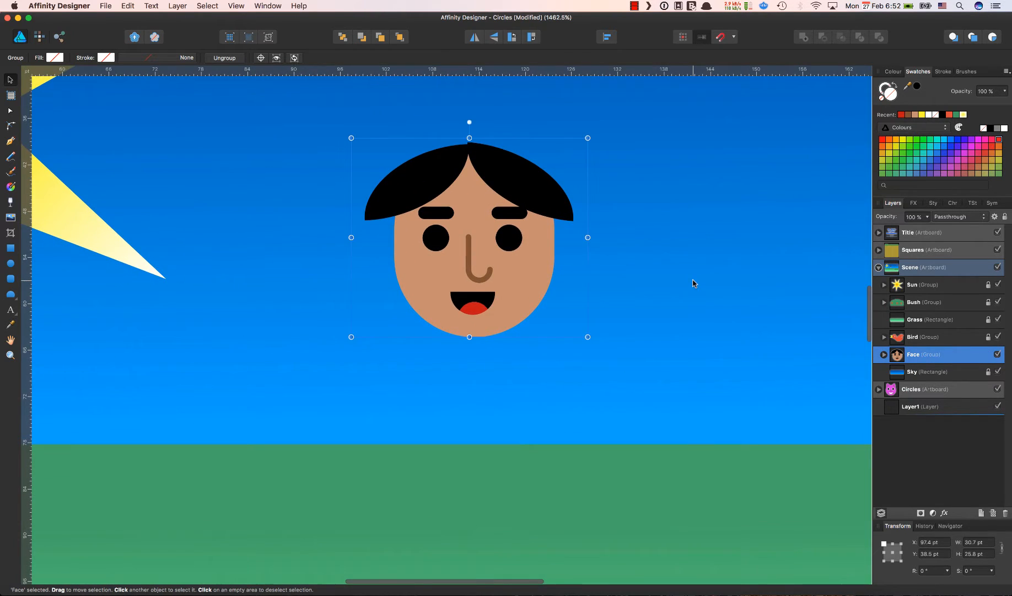
scroll(693, 284, down, 5)
scroll(692, 285, down, 3)
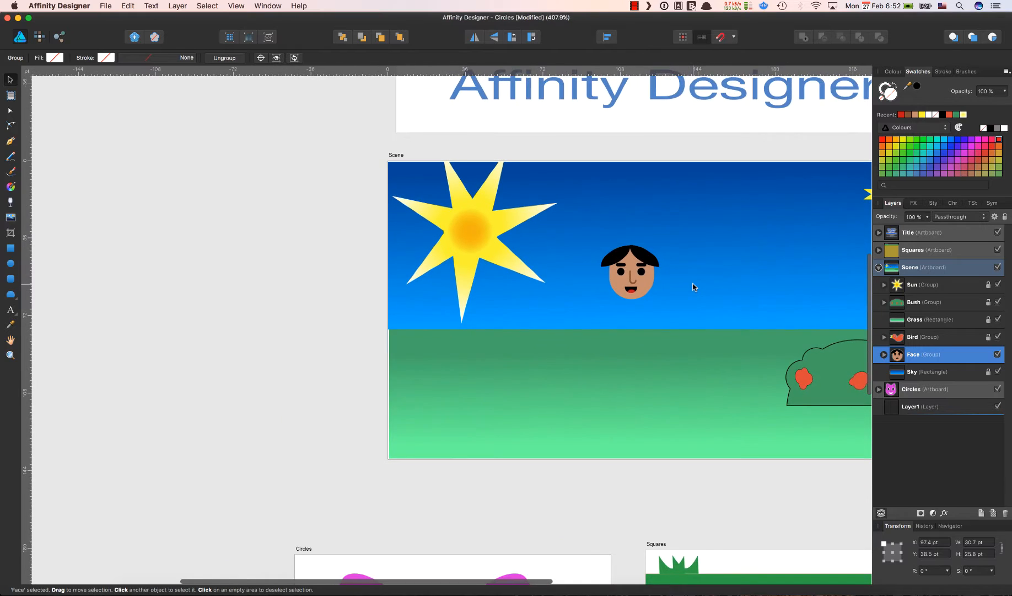
scroll(692, 285, up, 3)
scroll(711, 280, right, 5)
scroll(711, 279, down, 1)
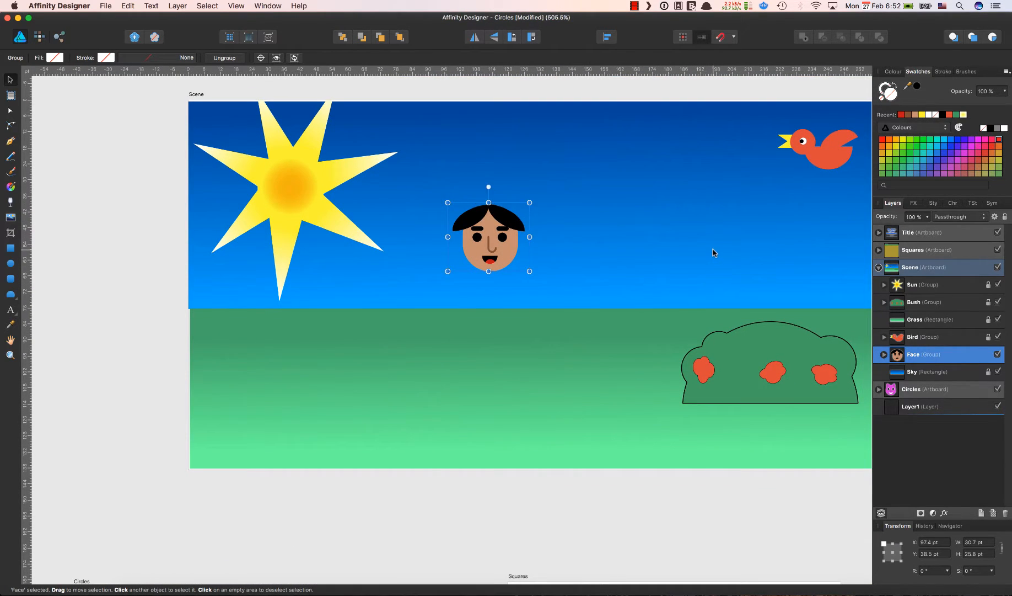
click(714, 253)
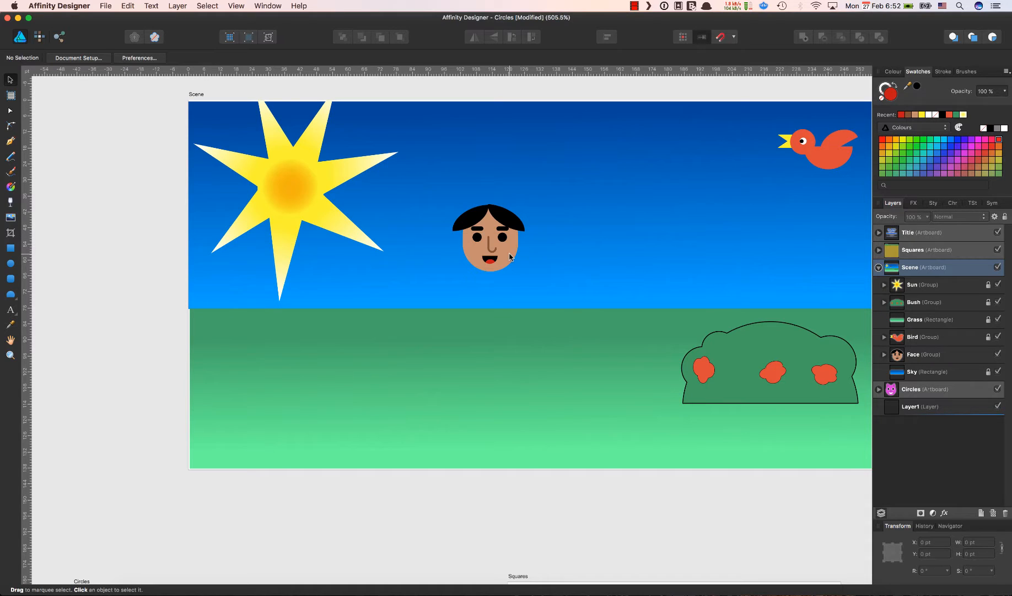
click(937, 354)
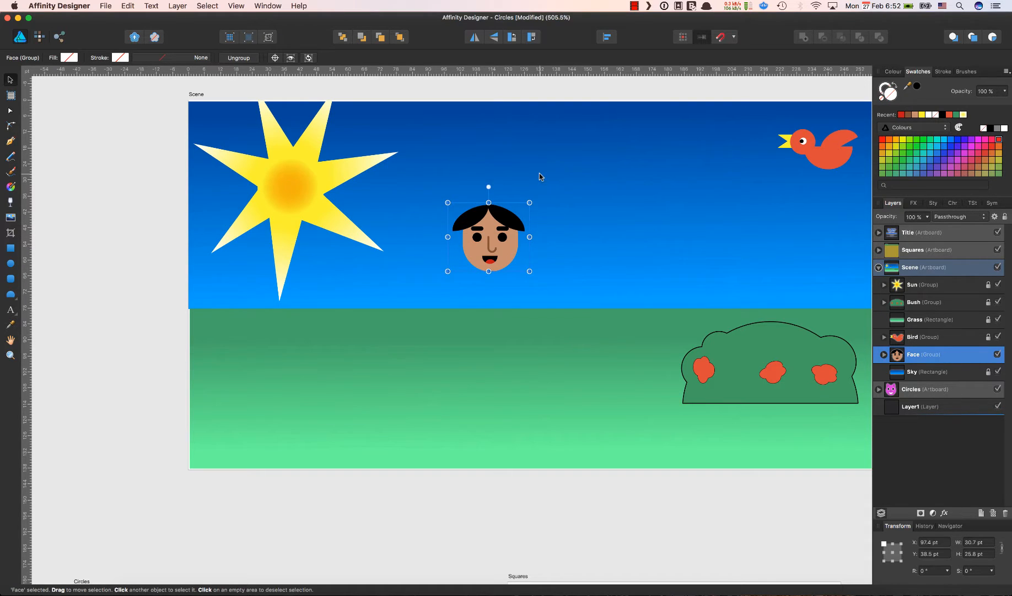
mouse_move(447, 199)
mouse_down()
mouse_move(433, 176)
mouse_move(457, 199)
mouse_up()
click(595, 225)
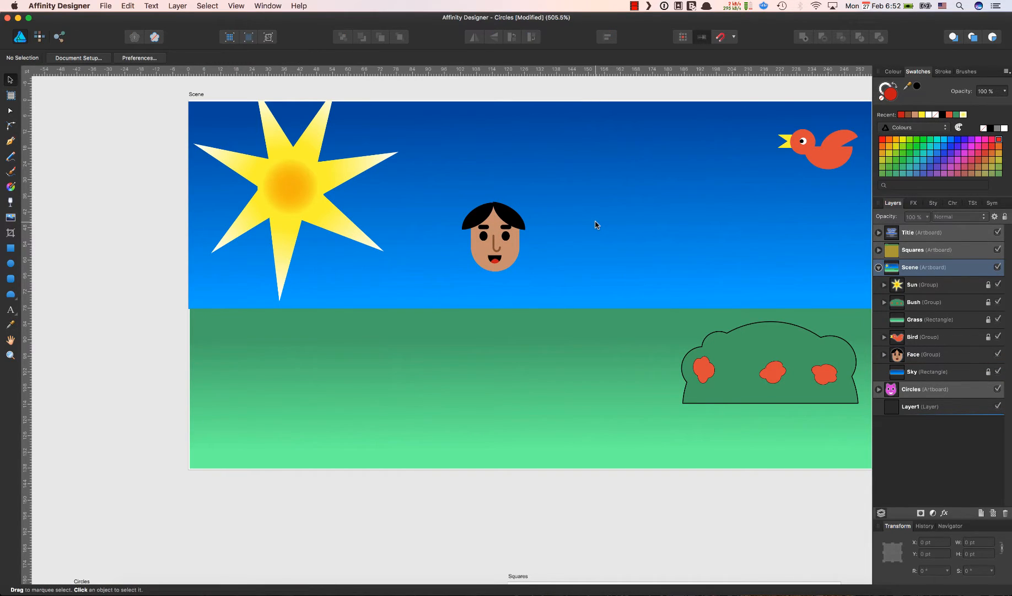
- Draw a red rounded rectangle about 28.2 × 34.1 pt as the torso and place it directly below the face
scroll(595, 225, down, 5)
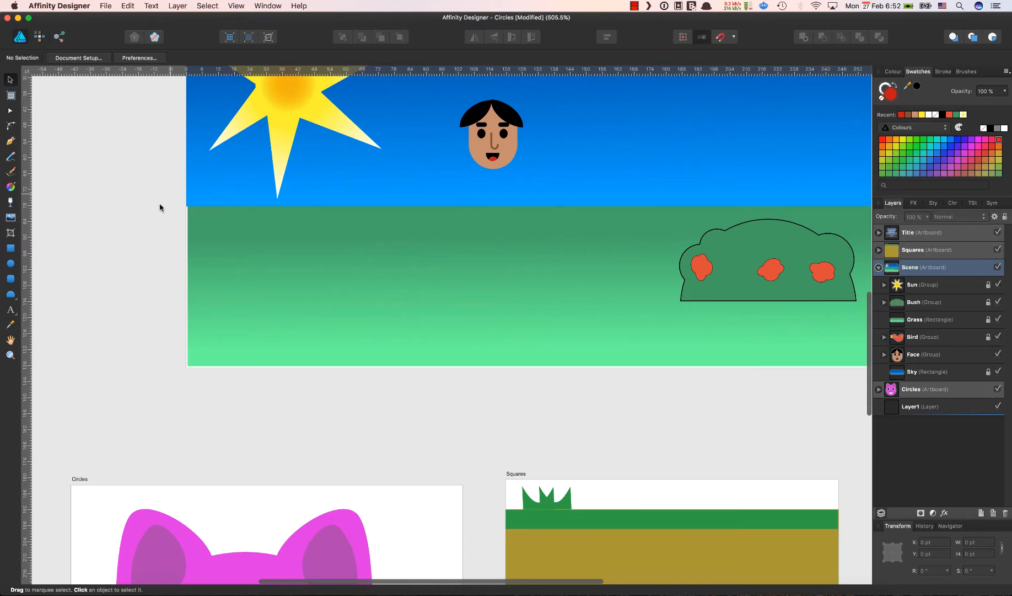
click(11, 279)
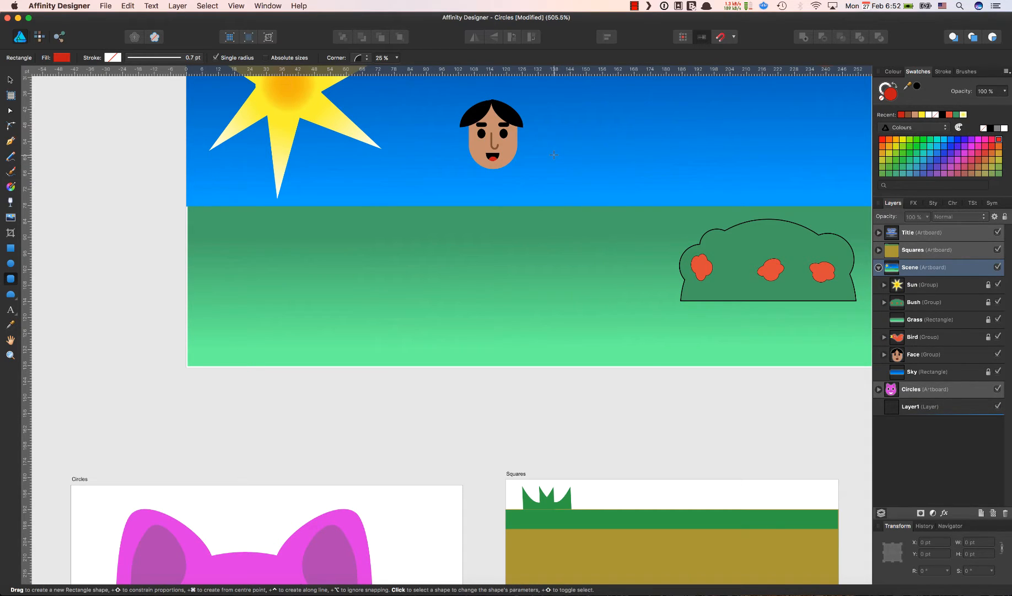
drag(555, 155, 629, 246)
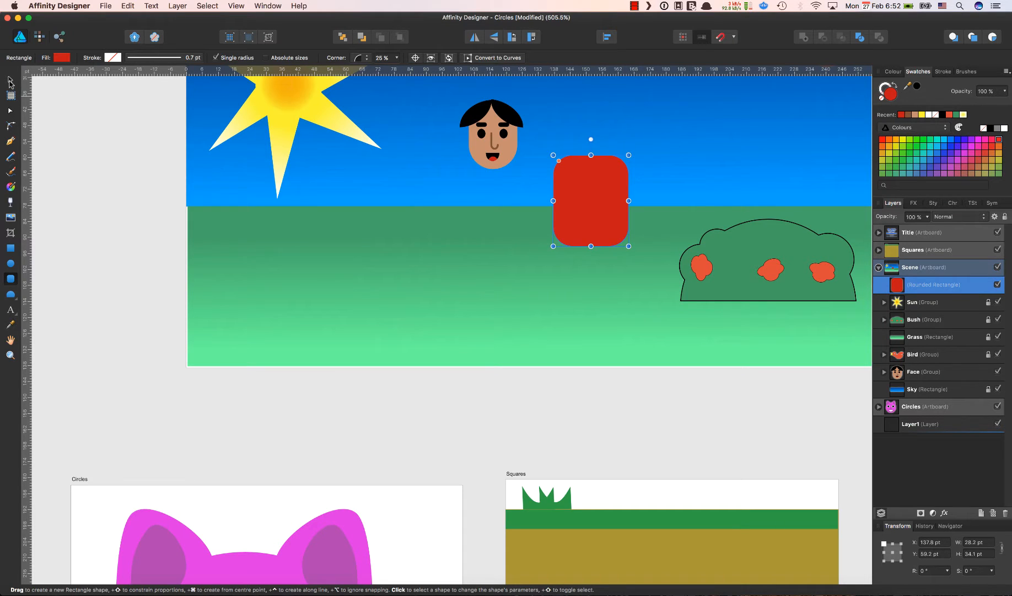
click(10, 81)
drag(585, 220, 492, 233)
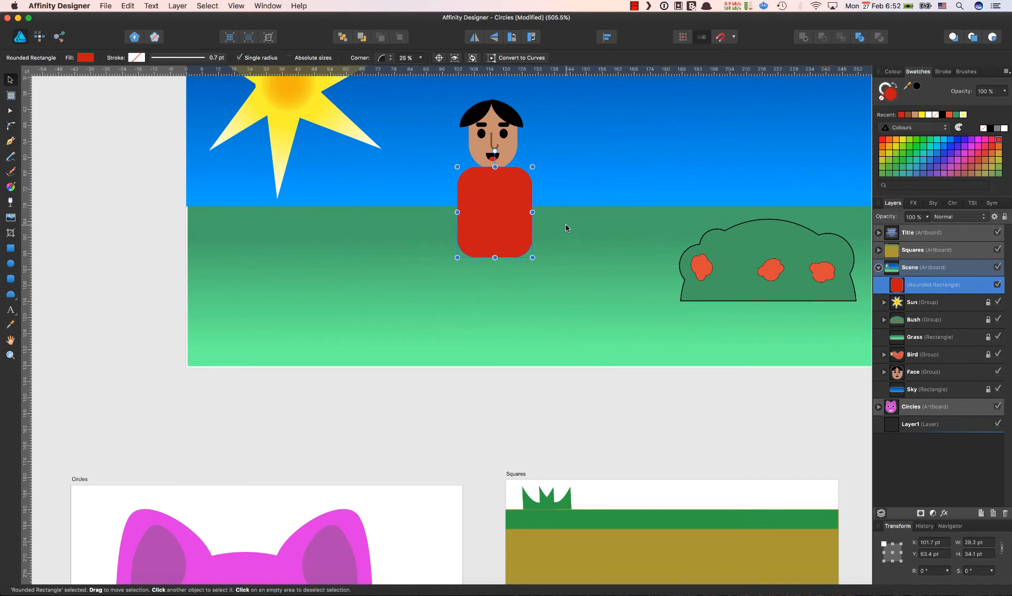
click(565, 228)
- Reduce the torso's corner radius to 22 % and nudge the shape slightly down beneath the chin
click(490, 218)
click(11, 279)
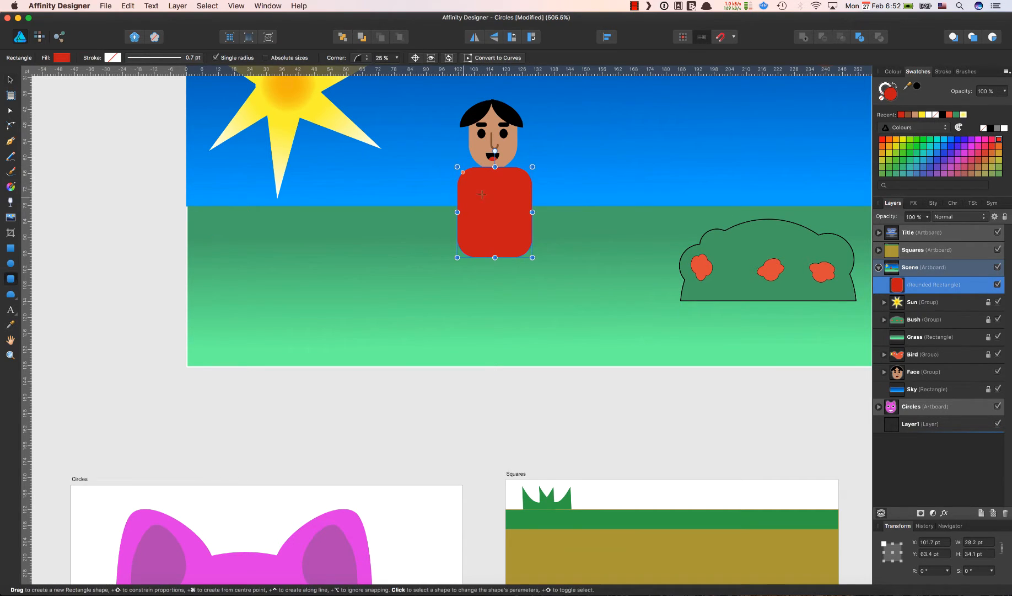
drag(462, 175, 462, 171)
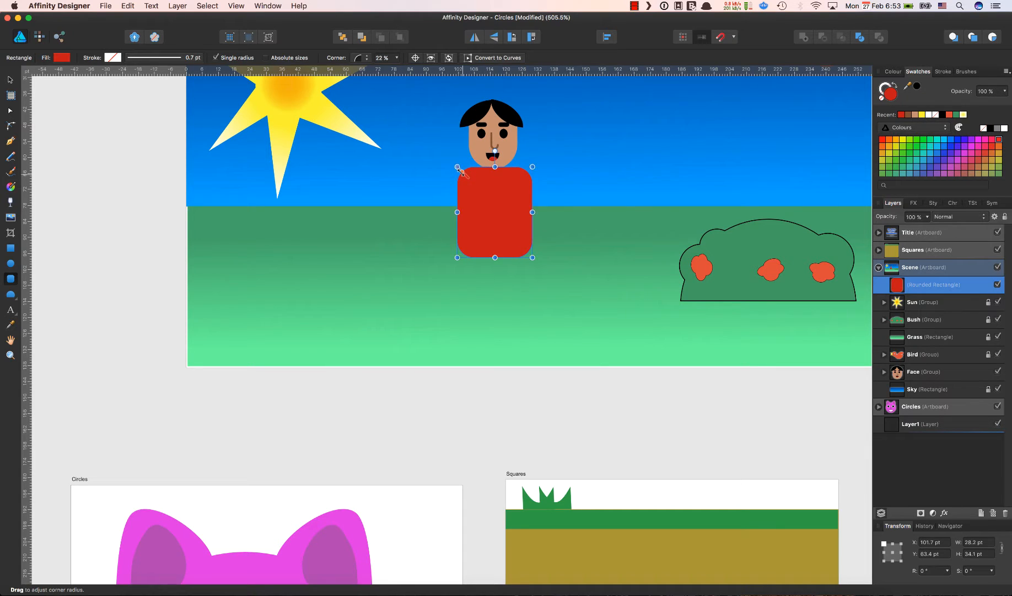
click(11, 80)
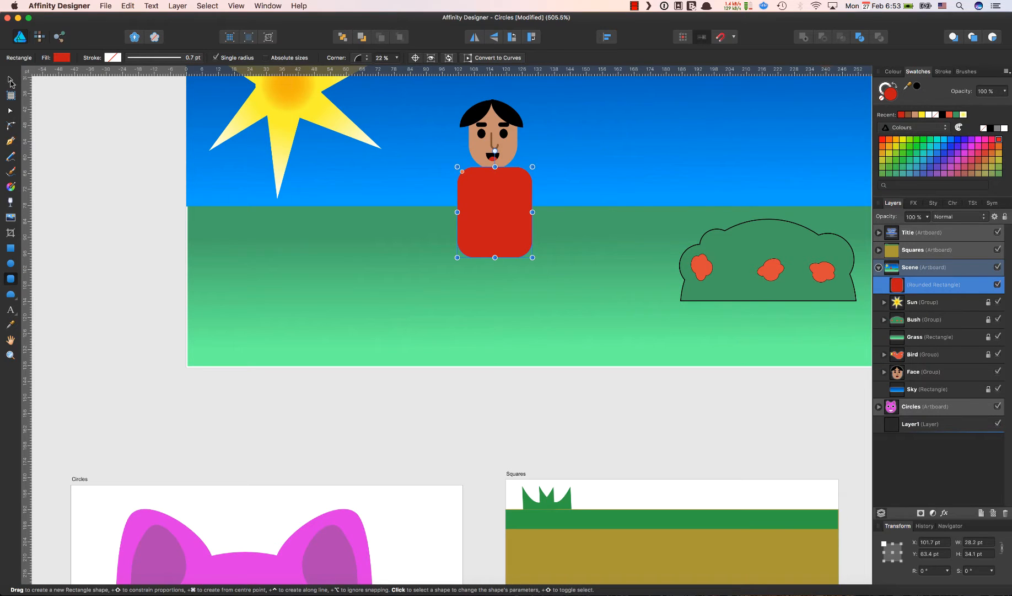
drag(517, 216, 517, 217)
click(577, 182)
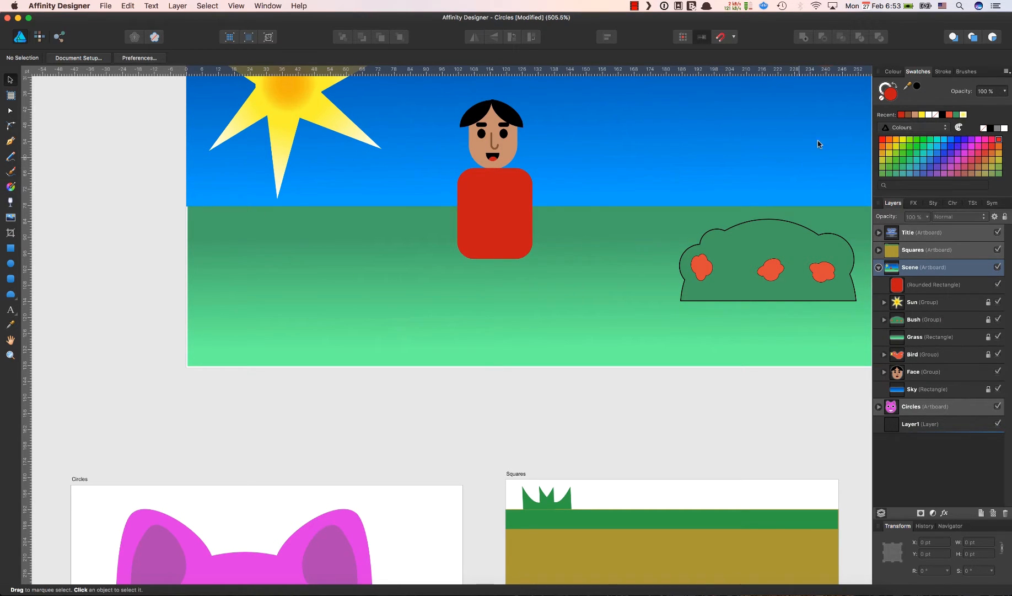
- Draw a skin-coloured rounded rectangle about 7.8 × 30.4 pt with 50 % corners as an arm and place it beside the torso
click(915, 114)
click(11, 279)
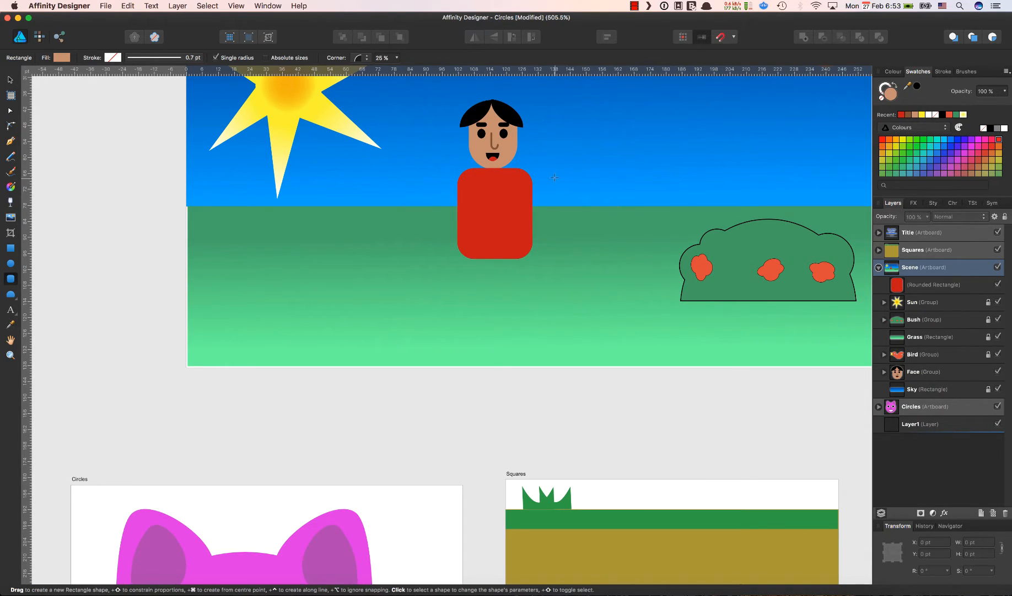
drag(549, 178, 569, 258)
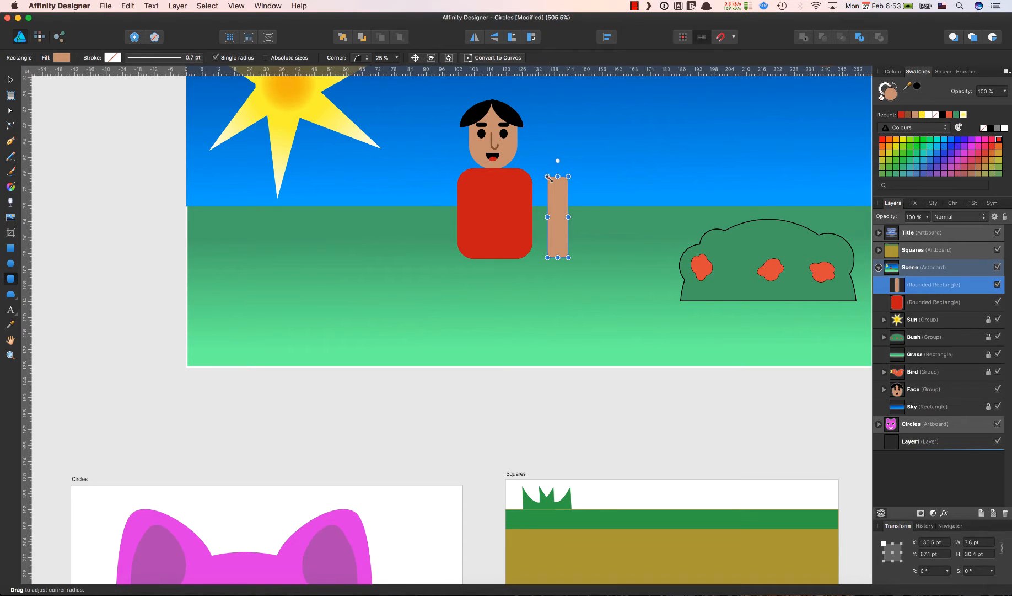
drag(548, 177, 554, 183)
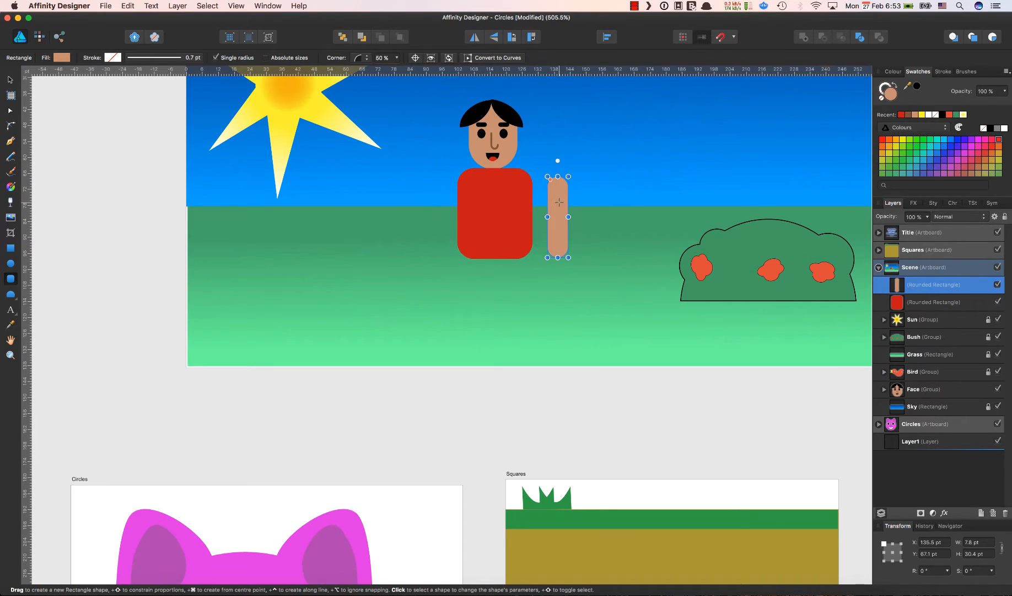
click(10, 79)
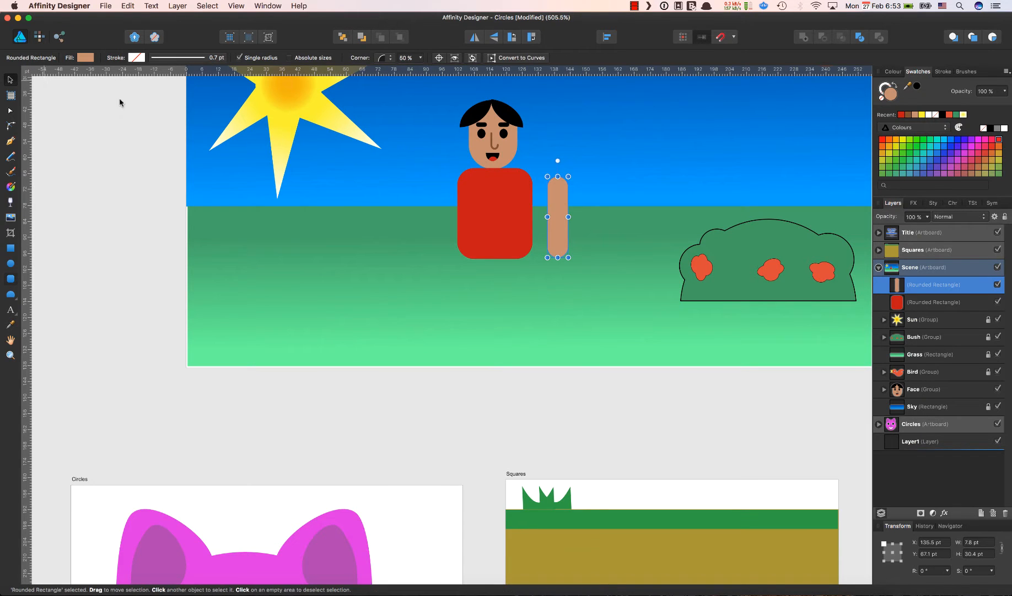
mouse_move(556, 205)
mouse_down()
mouse_move(542, 202)
mouse_move(575, 206)
mouse_up()
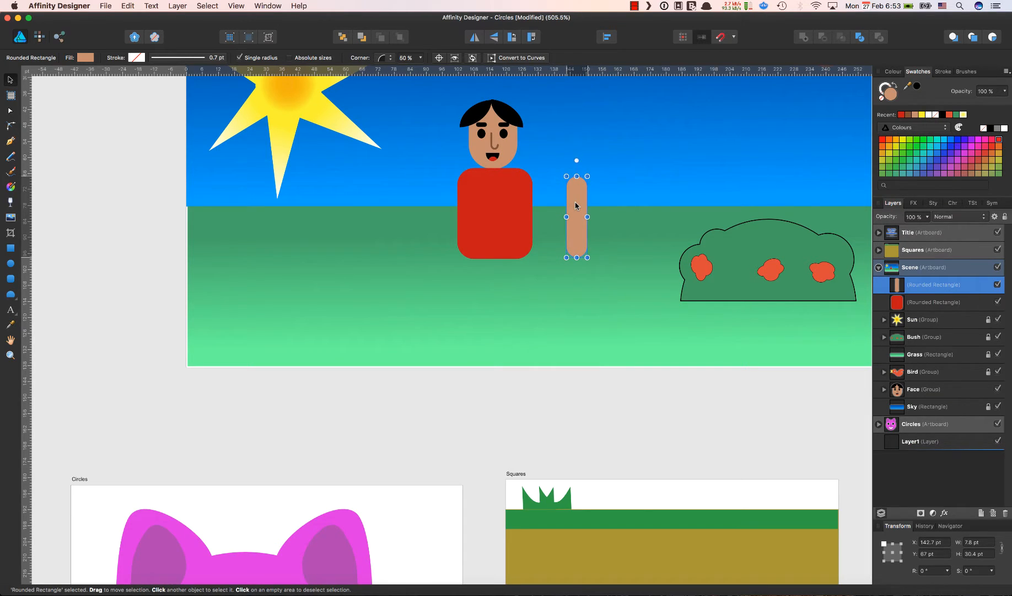
click(636, 190)
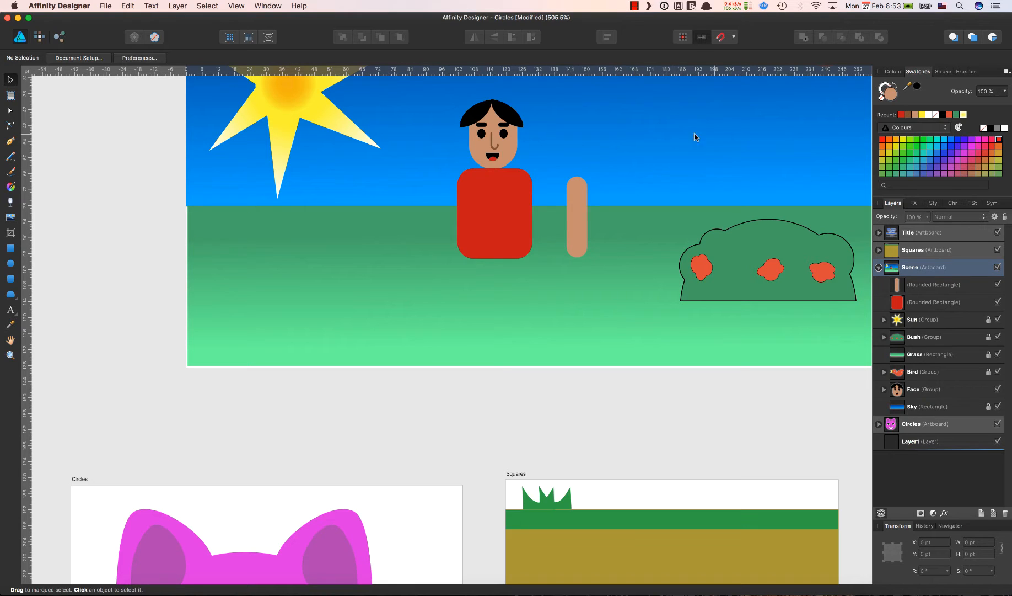
- Draw a red rectangle about 15.8 × 17.5 pt covering the upper half of the arm as a sleeve
click(10, 249)
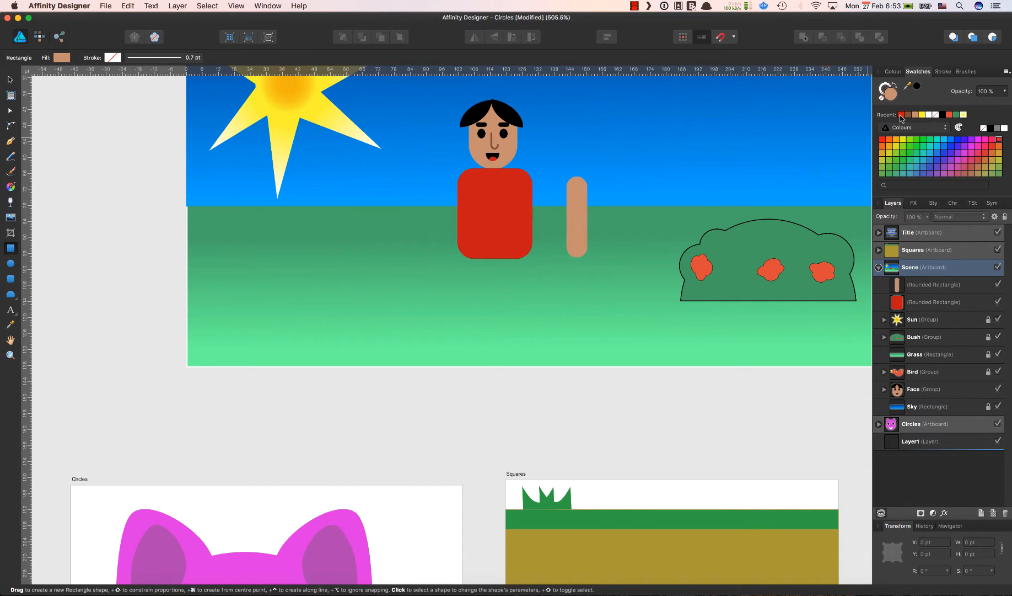
click(902, 115)
drag(556, 169, 599, 215)
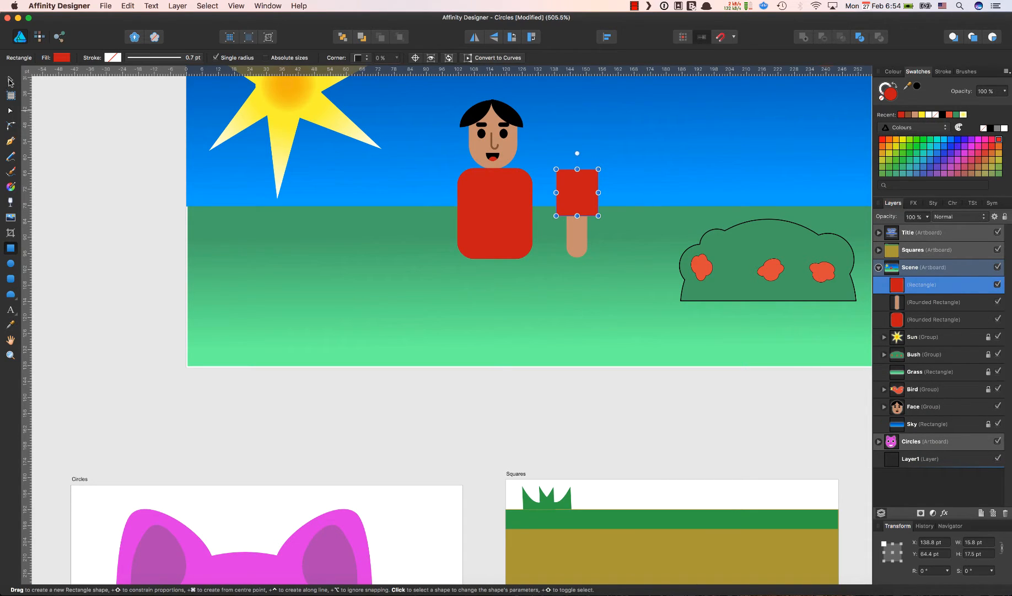
click(10, 81)
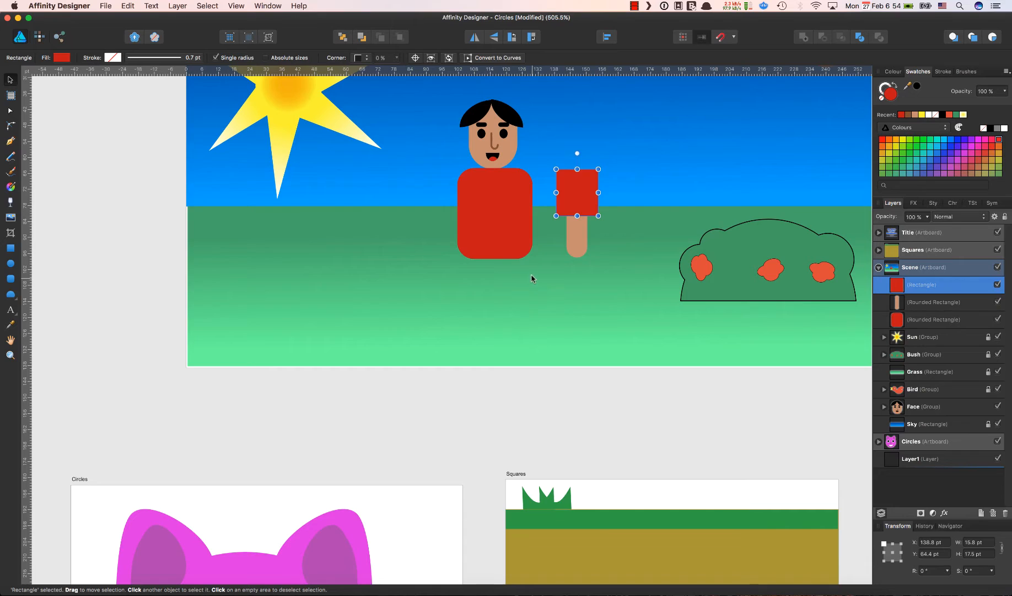
- Try to divide the arm with the sleeve rectangle, and undo the accidental shift of the rectangle
click(579, 249)
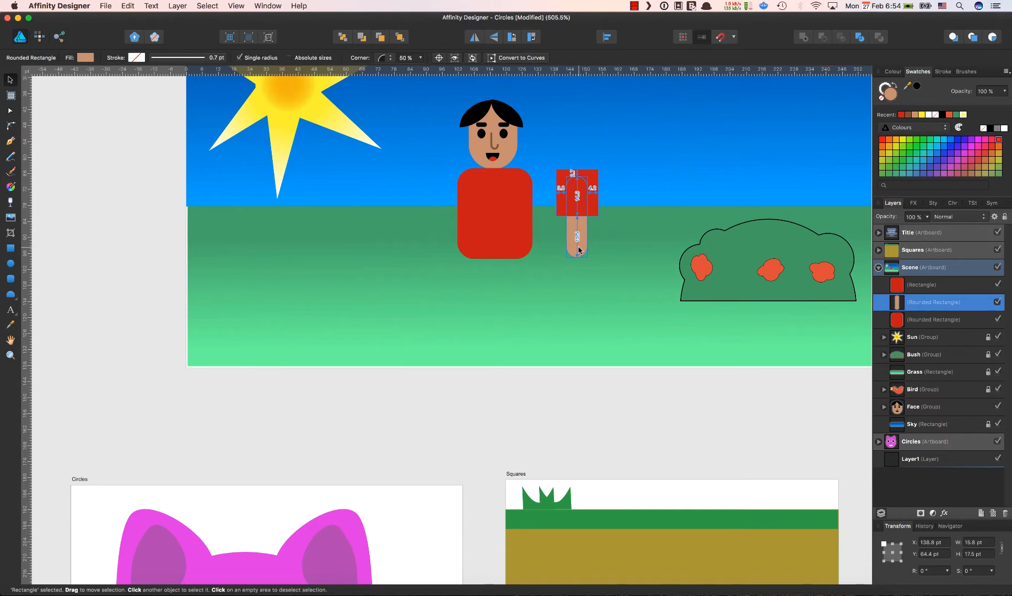
click(861, 41)
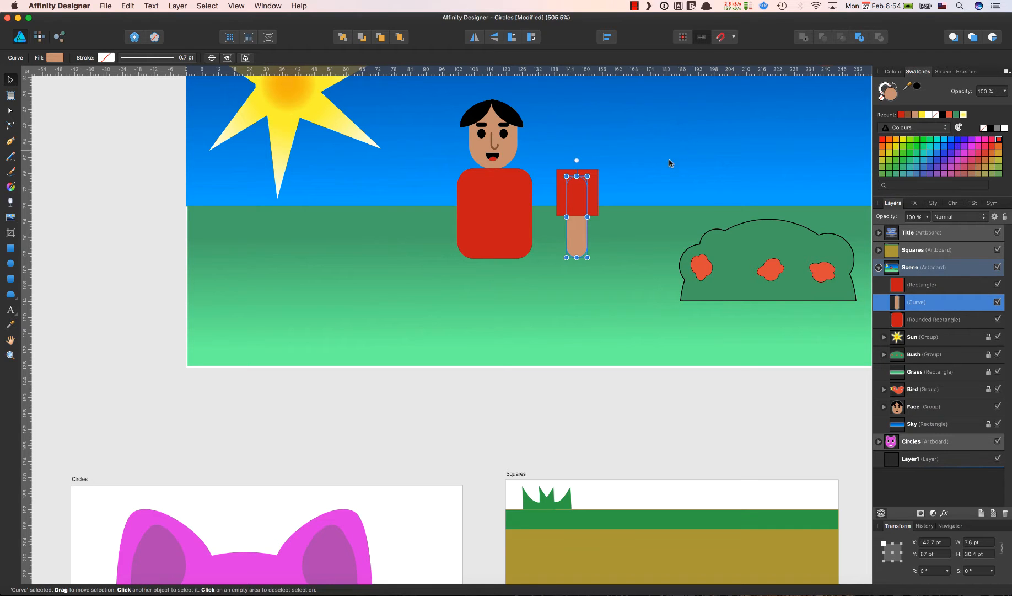
mouse_move(600, 196)
mouse_down()
mouse_move(627, 180)
mouse_move(594, 194)
mouse_up()
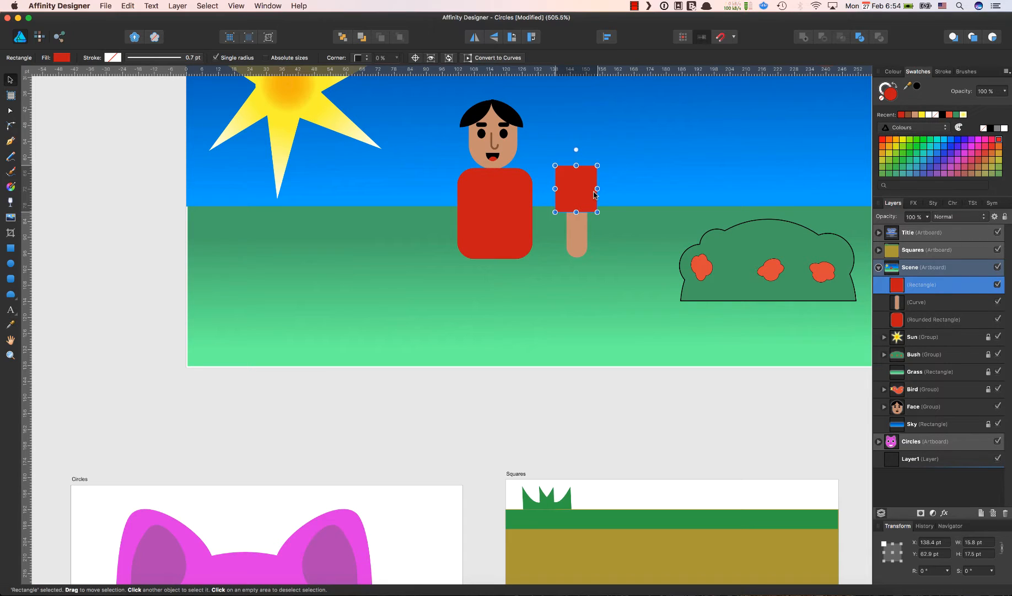
key(super+z)
key(super+z)
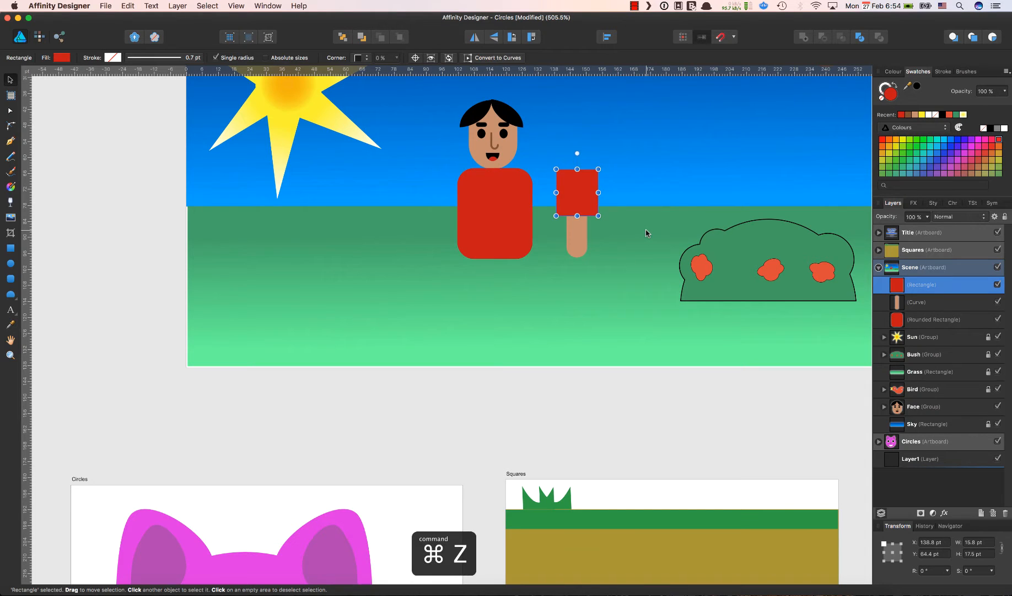
click(606, 201)
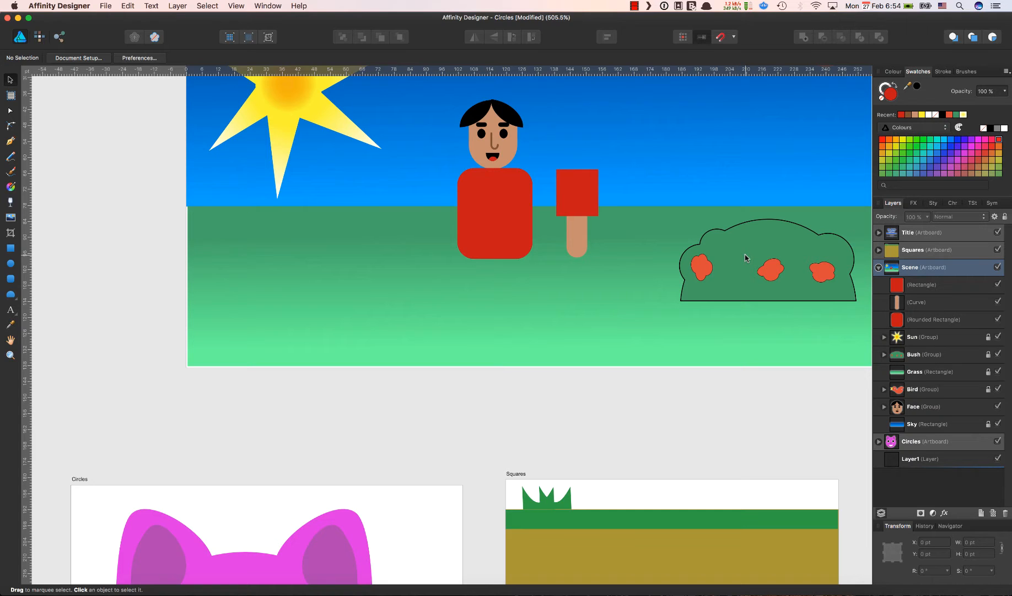
- Select the sleeve rectangle and the arm curve together and apply the Divide operation to them
click(590, 199)
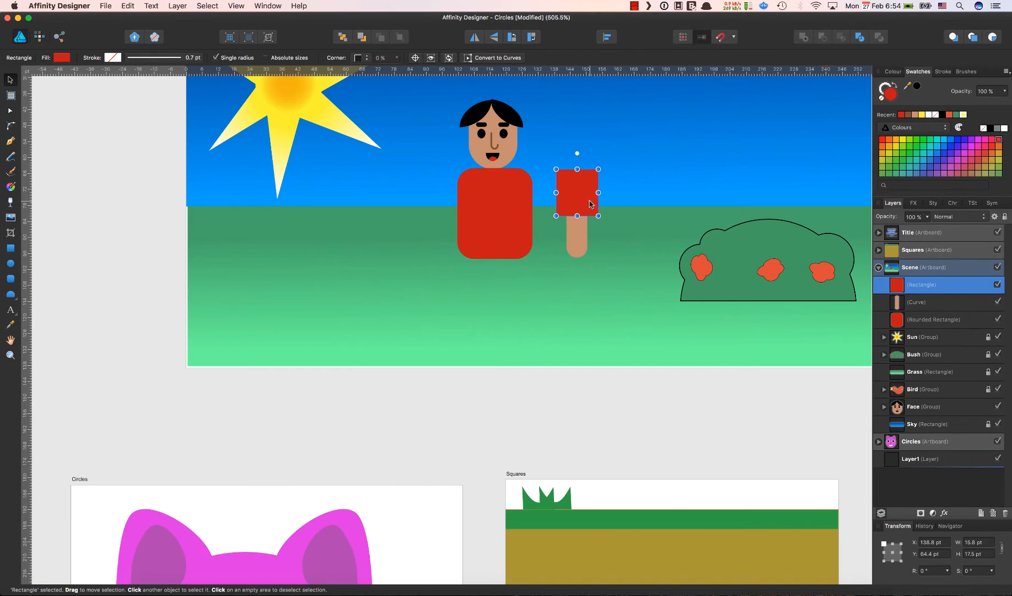
click(578, 247)
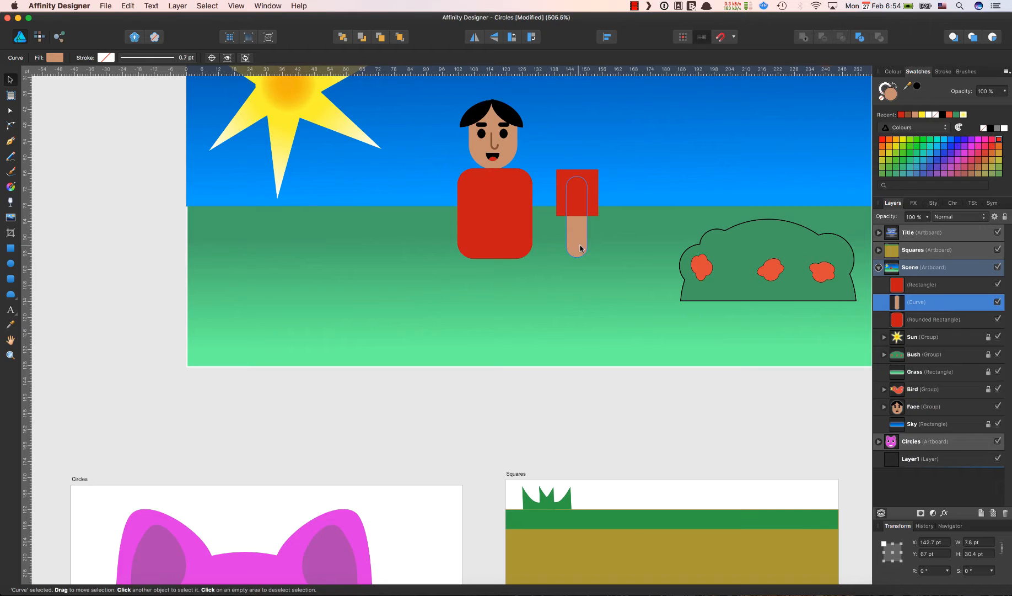
click(941, 286)
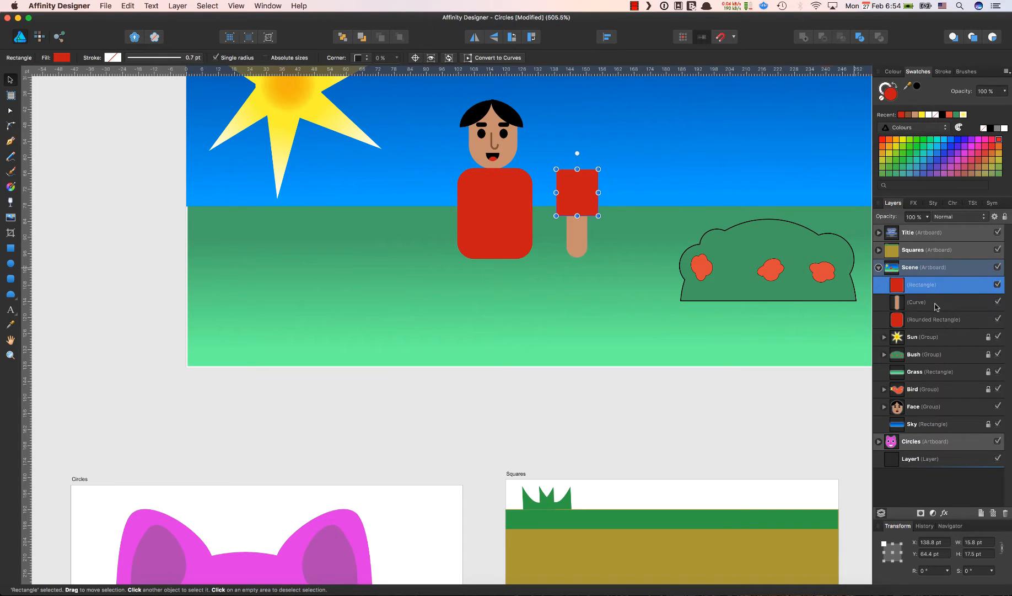
click(935, 305)
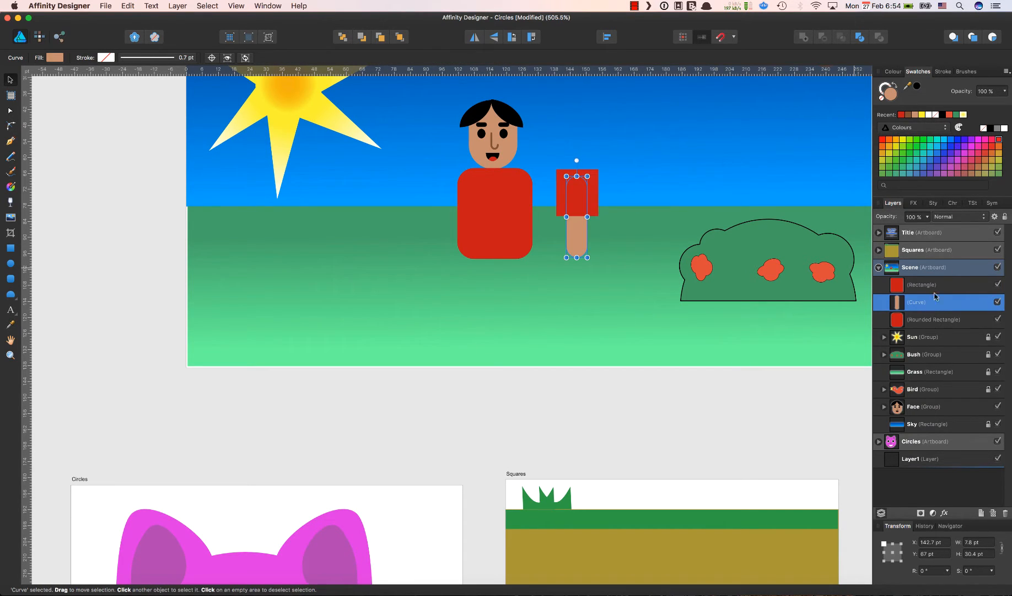
shift+click(936, 287)
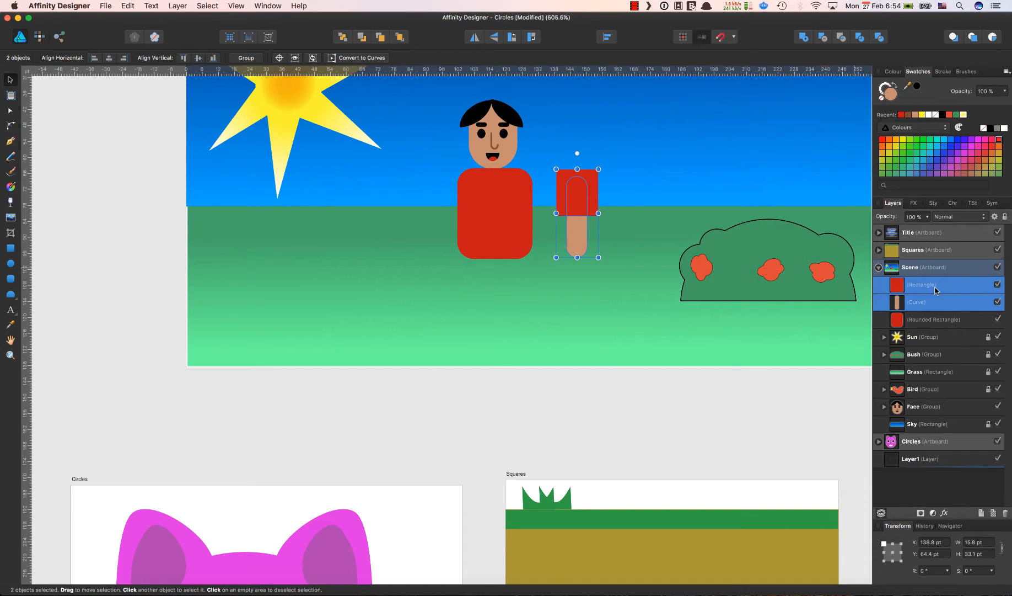
click(857, 39)
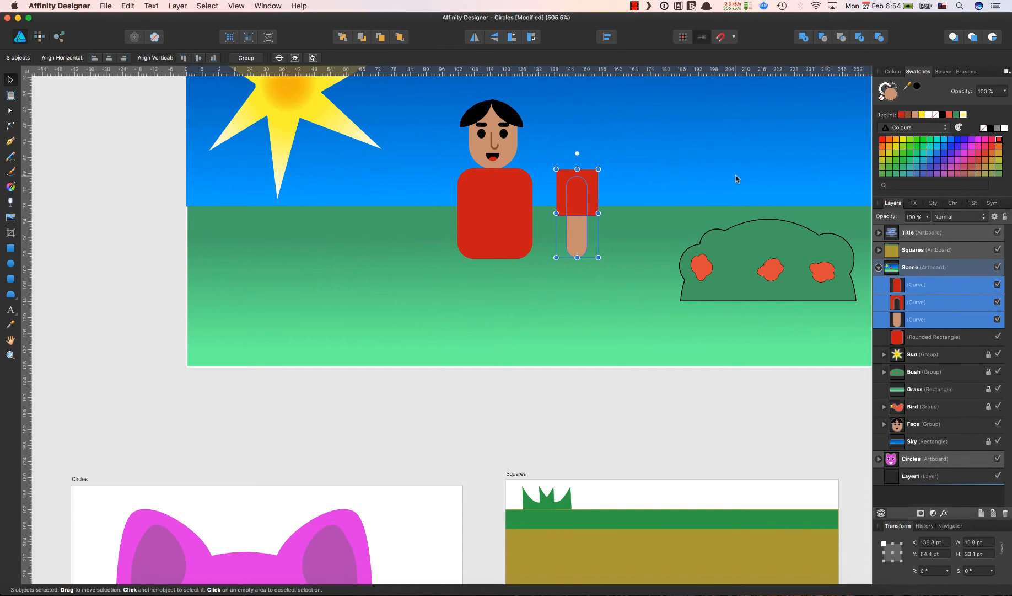
- Pull the arch-shaped red piece away from around the arm and delete it
click(698, 178)
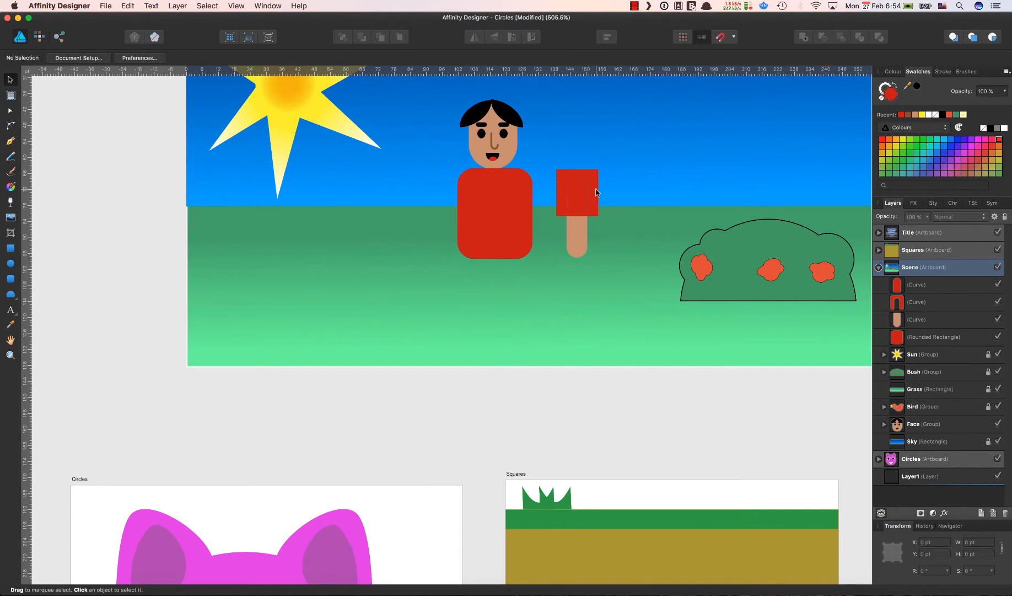
drag(596, 193, 696, 166)
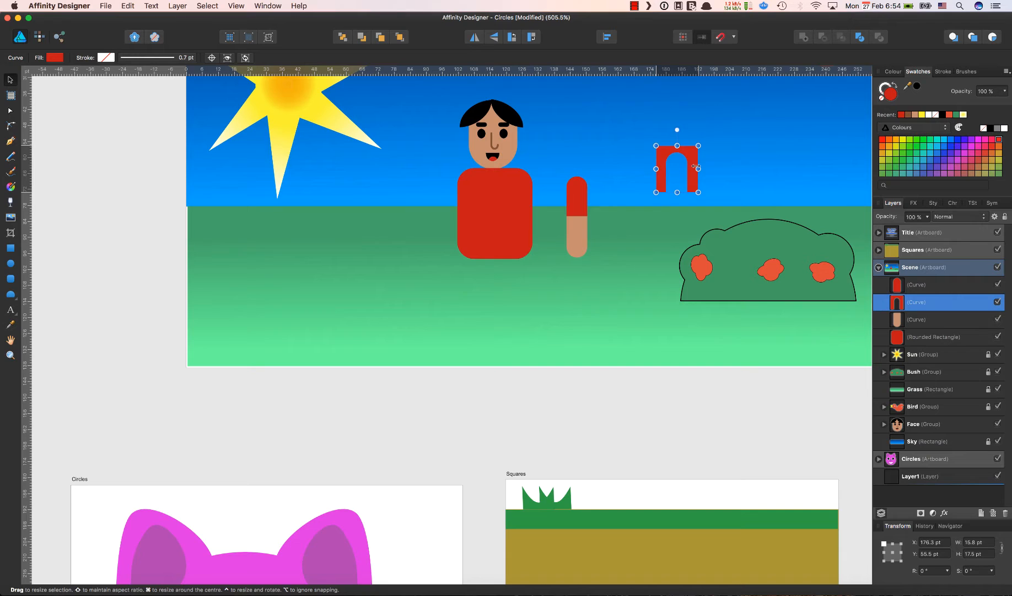
key(Delete)
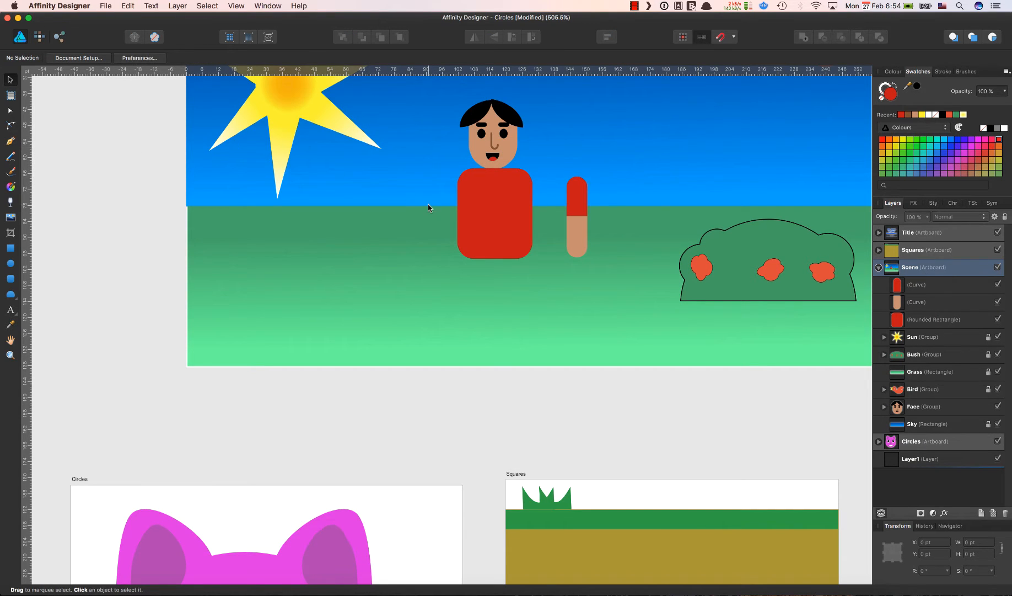
- Group the red sleeve with the bare lower arm and place the group against the left side of the torso
click(579, 199)
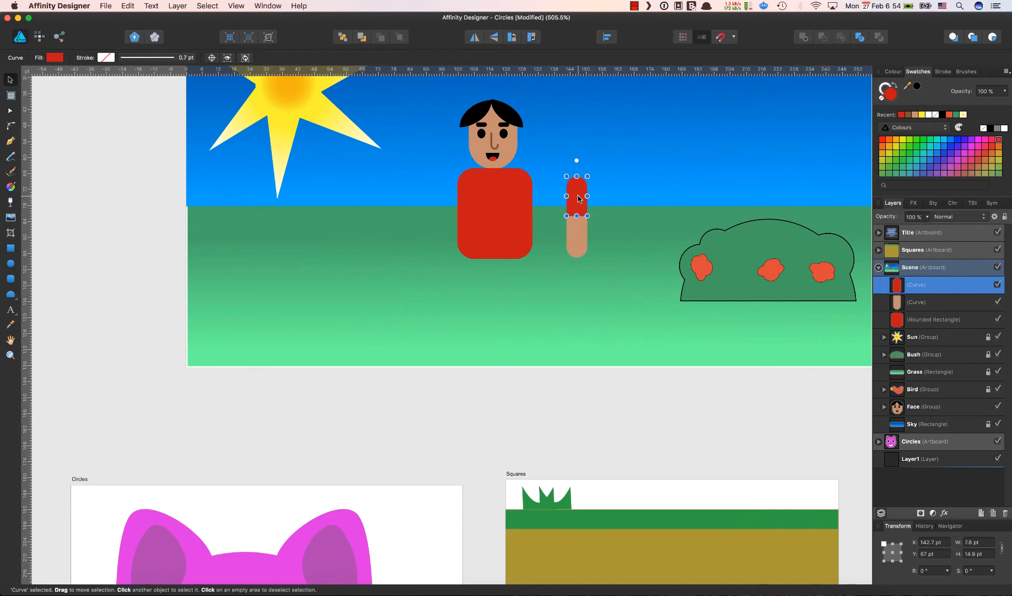
shift+click(574, 241)
key(super+g)
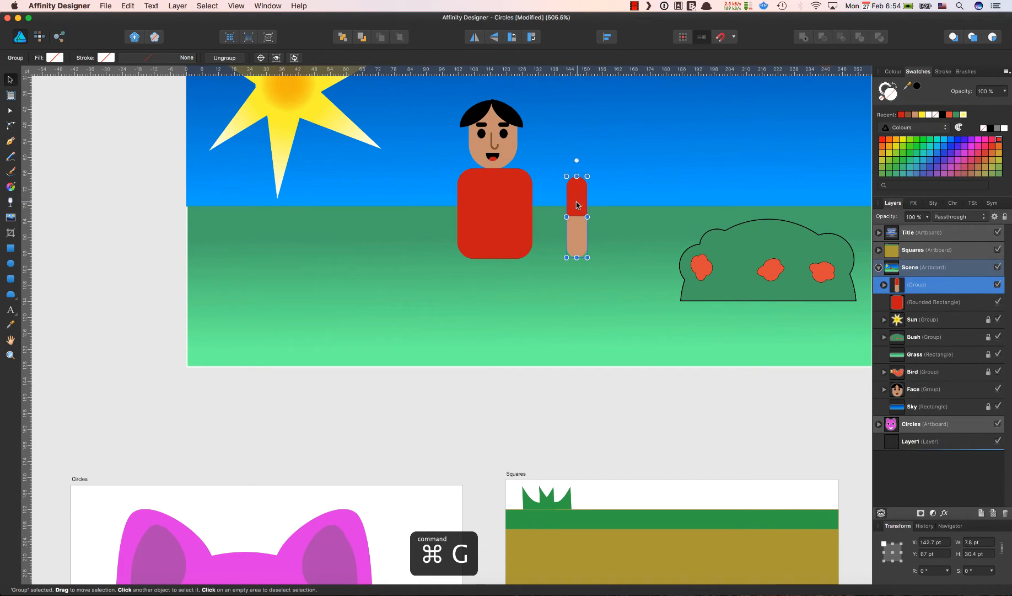
drag(577, 201, 446, 201)
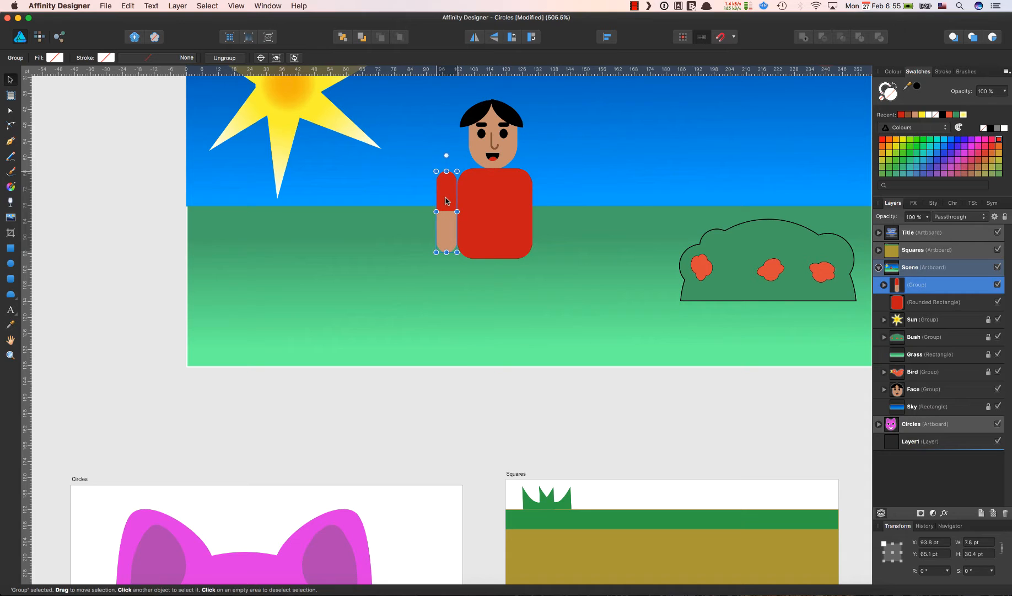
click(599, 205)
- Duplicate the arm group and place the copy against the right side of the torso
click(444, 194)
key(super+j)
drag(443, 194, 540, 195)
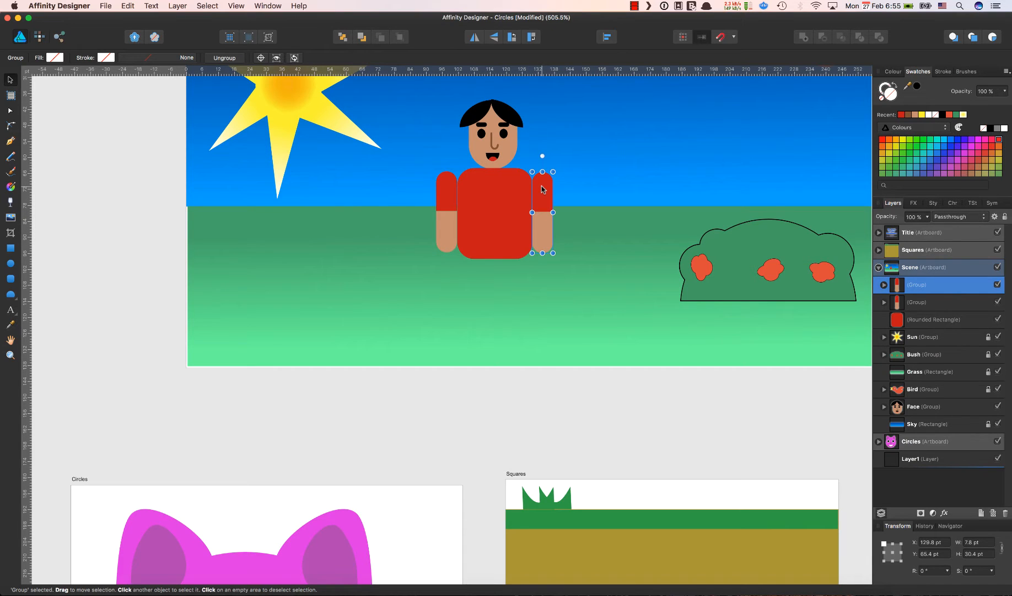
- Rotate the right arm about 21° and the left arm about -18° so both slant outward from the torso, and save the document
drag(557, 169, 539, 170)
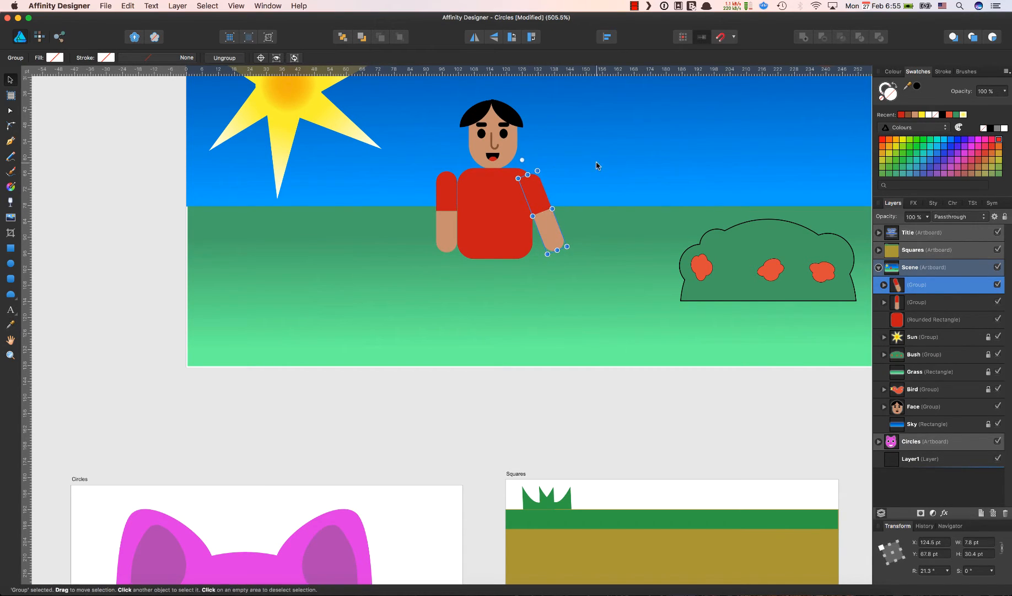
click(602, 163)
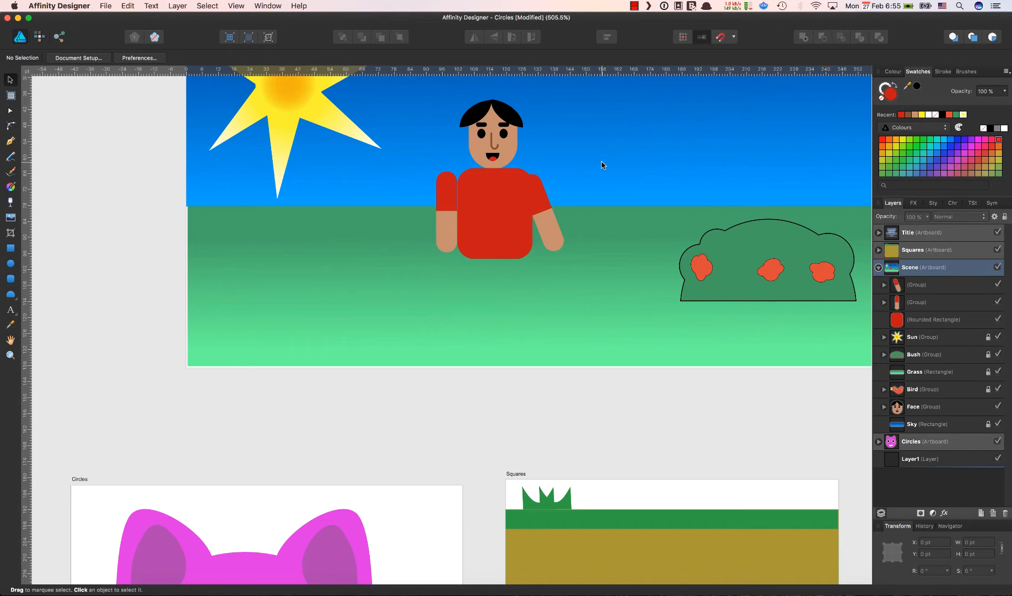
click(448, 202)
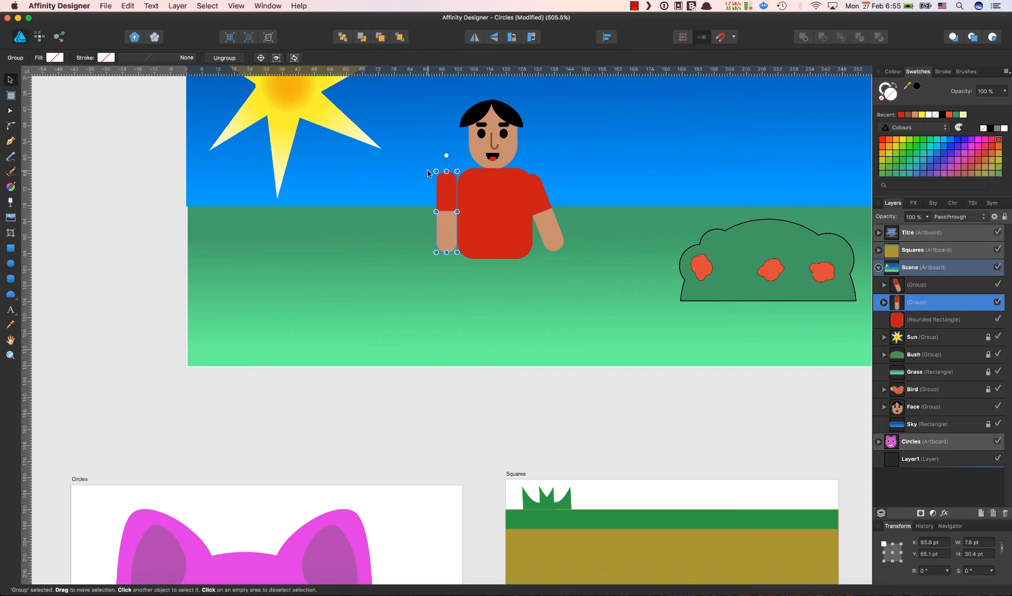
drag(431, 169, 446, 167)
click(621, 171)
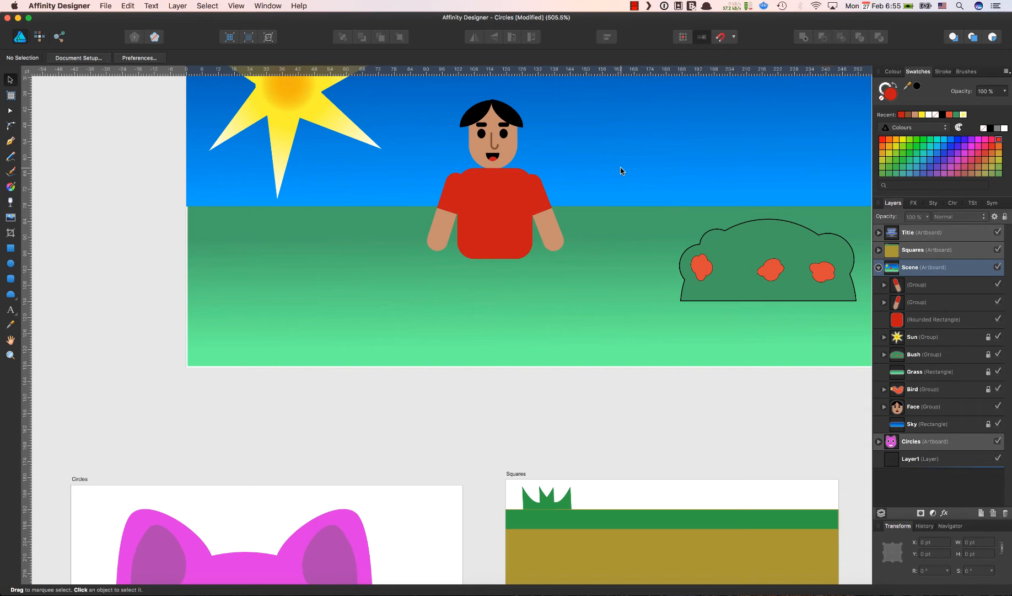
key(super+s)
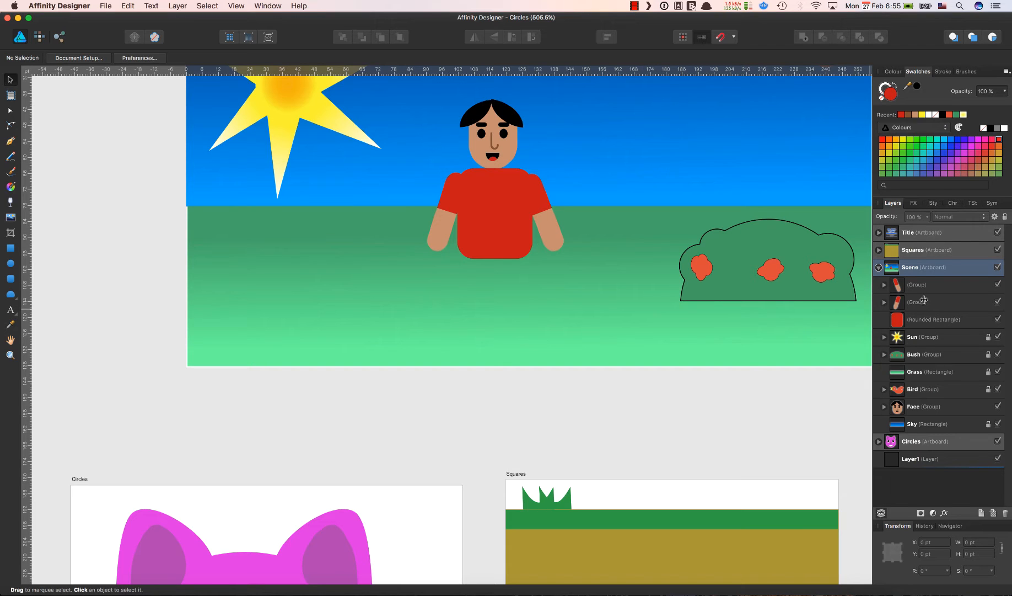
- Rename the two arm groups on the Scene artboard as Right Arm and Left Arm
double_click(919, 284)
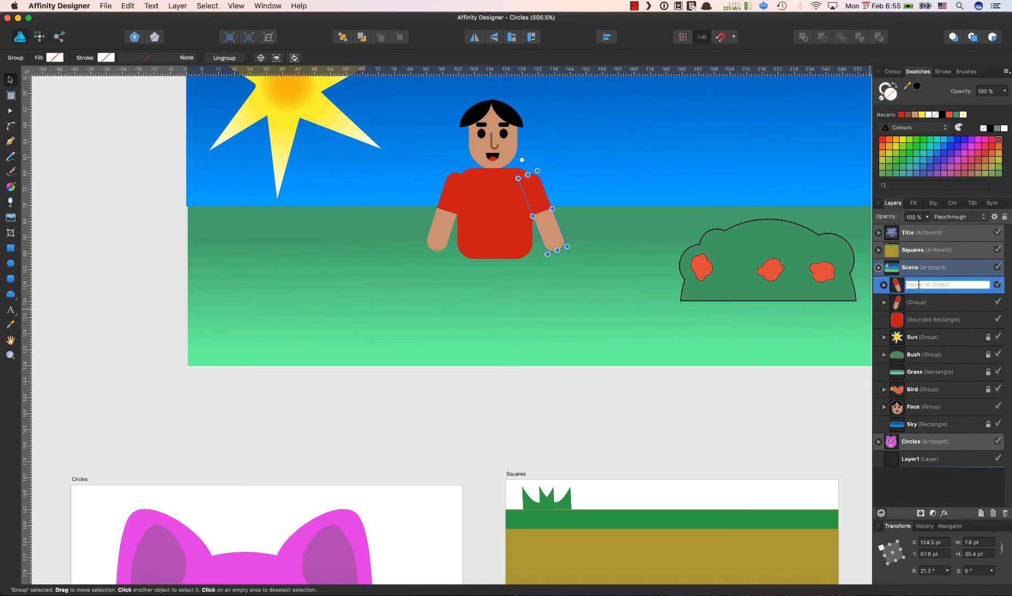
text(Right Arm)
key(Return)
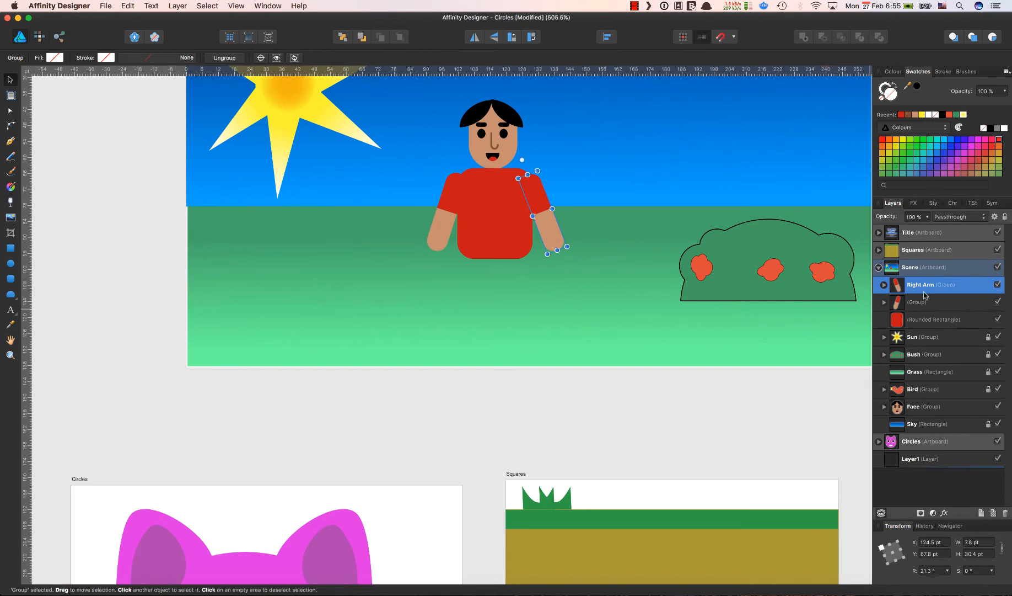
click(920, 303)
double_click(919, 302)
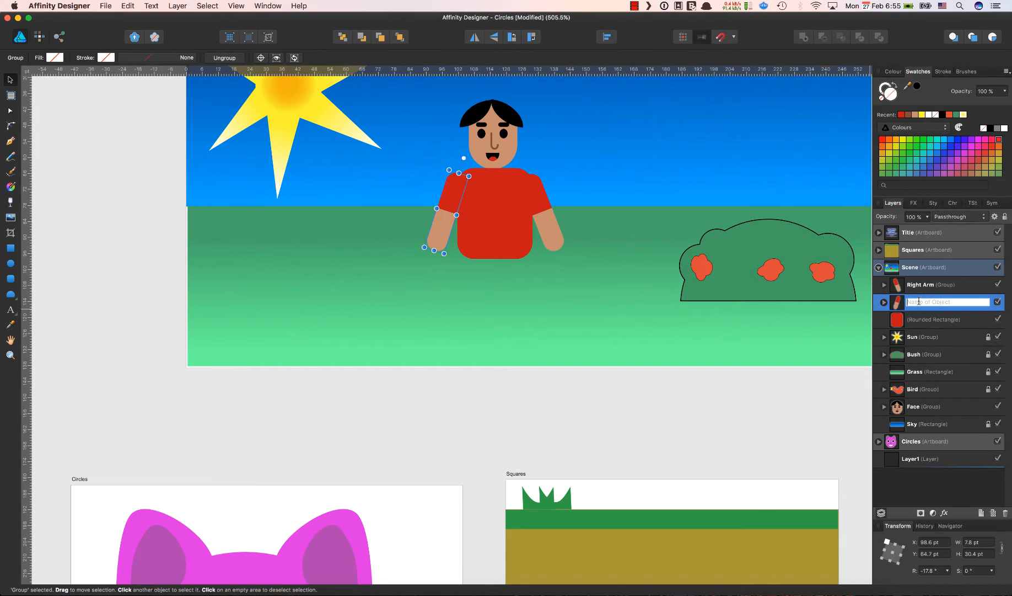
text(Left Arm)
key(Return)
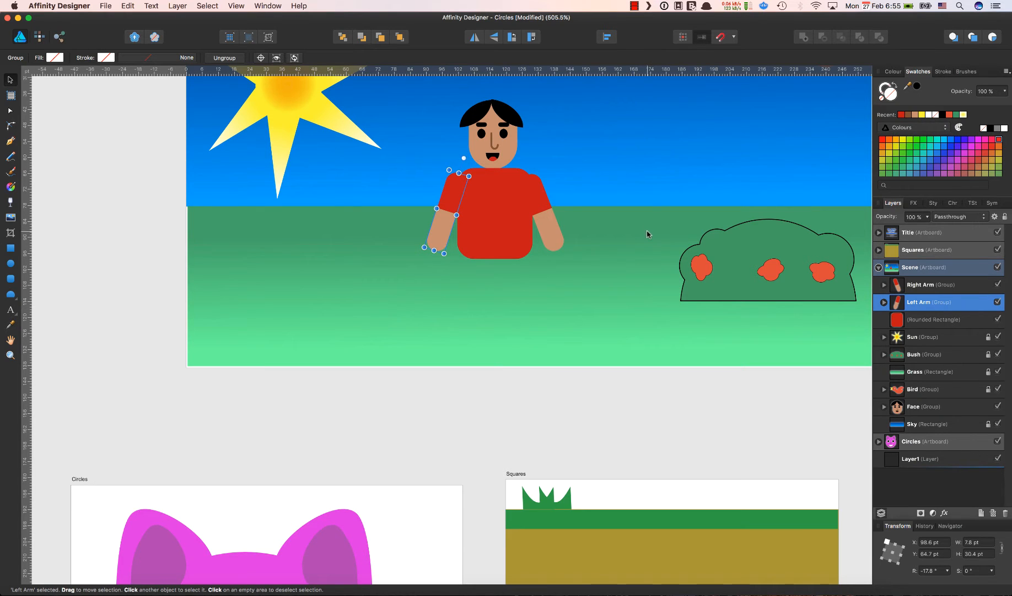
click(628, 186)
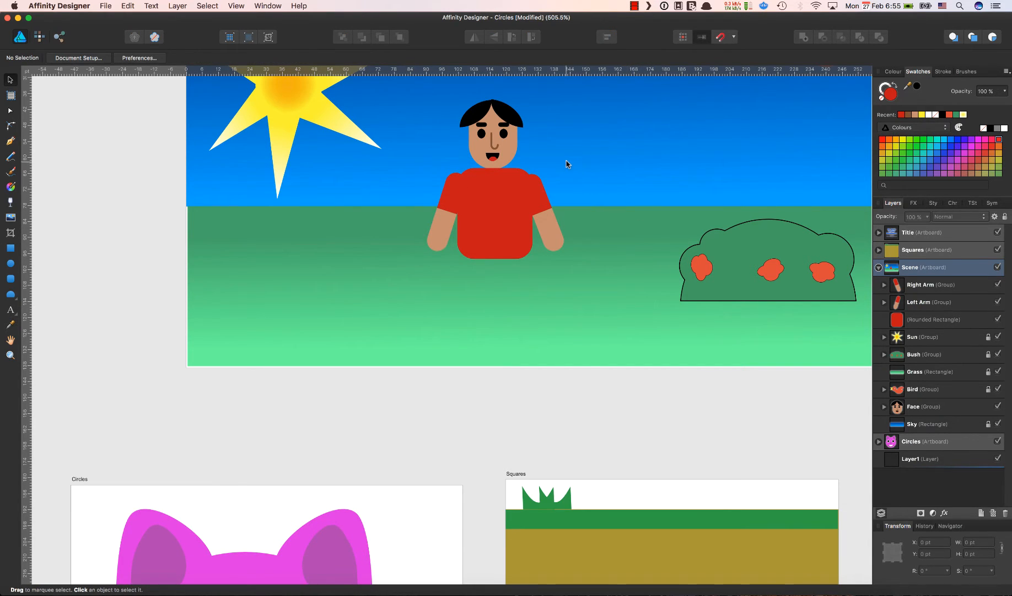
- Create a skin-coloured rounded rectangle about 2.4 × 5.9 pt in the sky beside the character and fully round its ends
scroll(566, 158, up, 5)
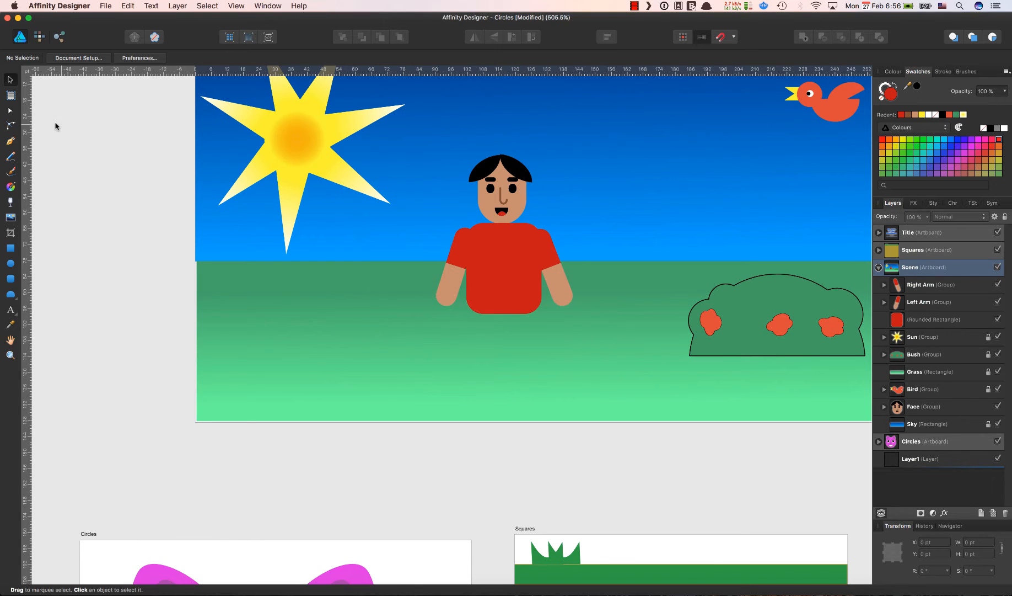
click(915, 115)
click(11, 280)
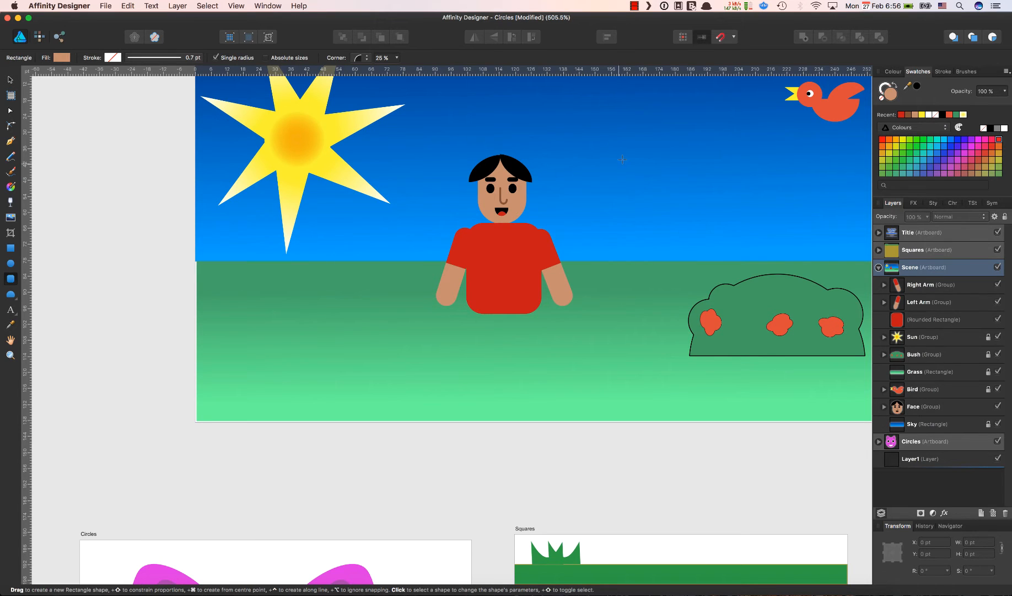
drag(603, 165, 609, 180)
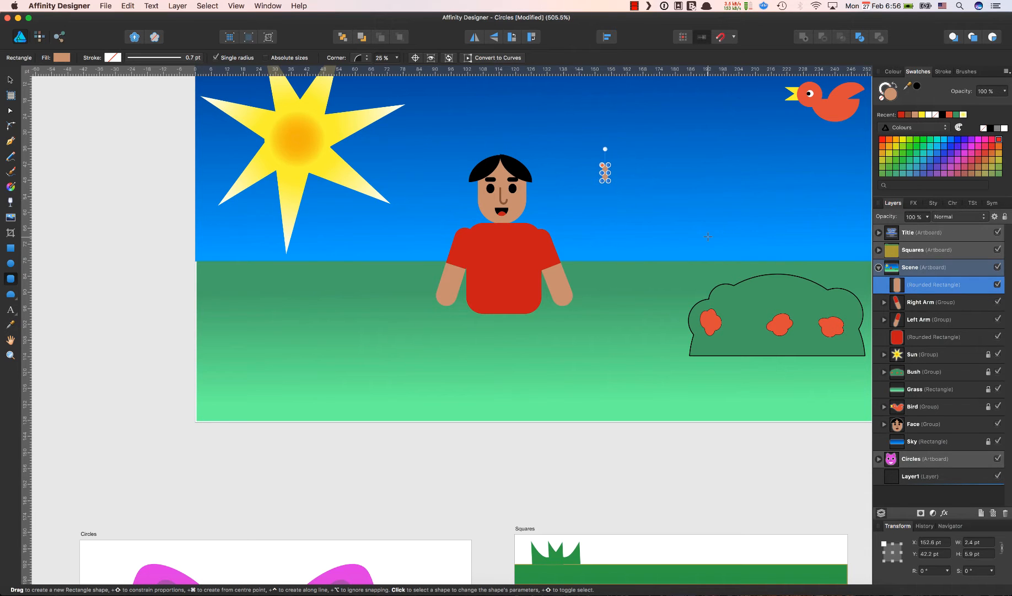
scroll(708, 236, up, 8)
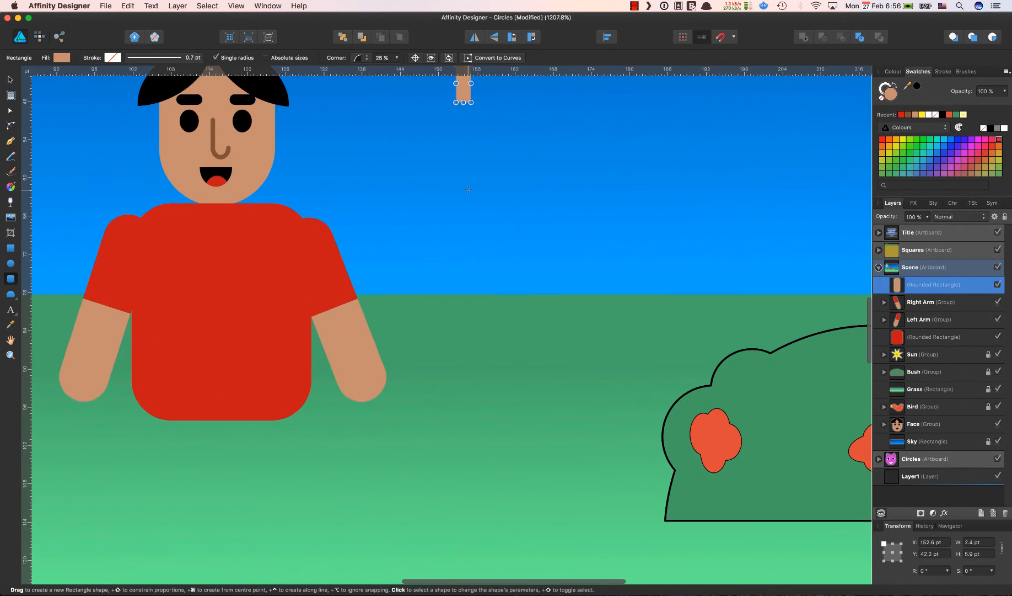
scroll(469, 190, up, 4)
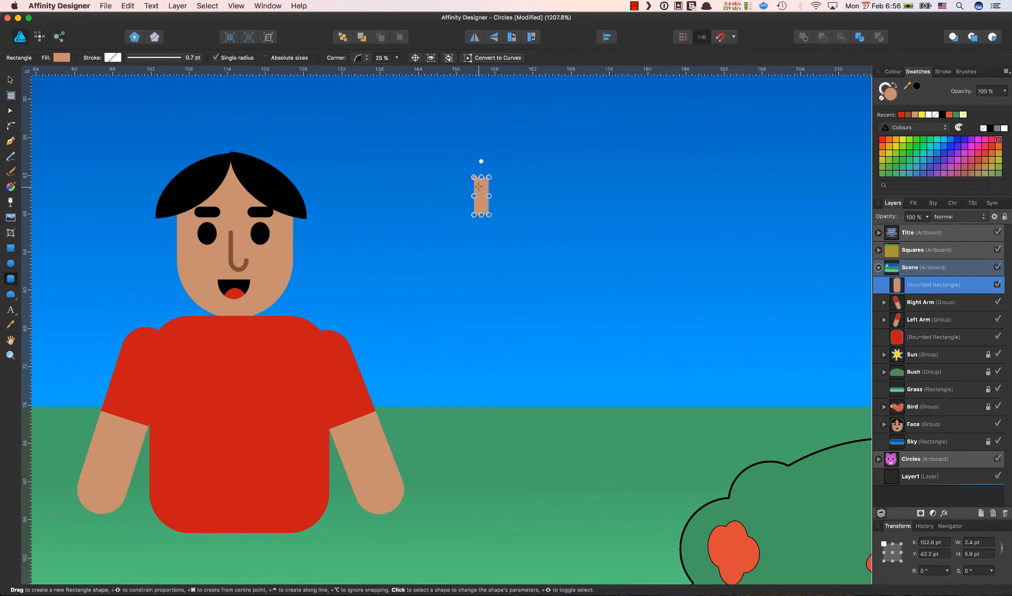
drag(476, 178, 481, 182)
key(v)
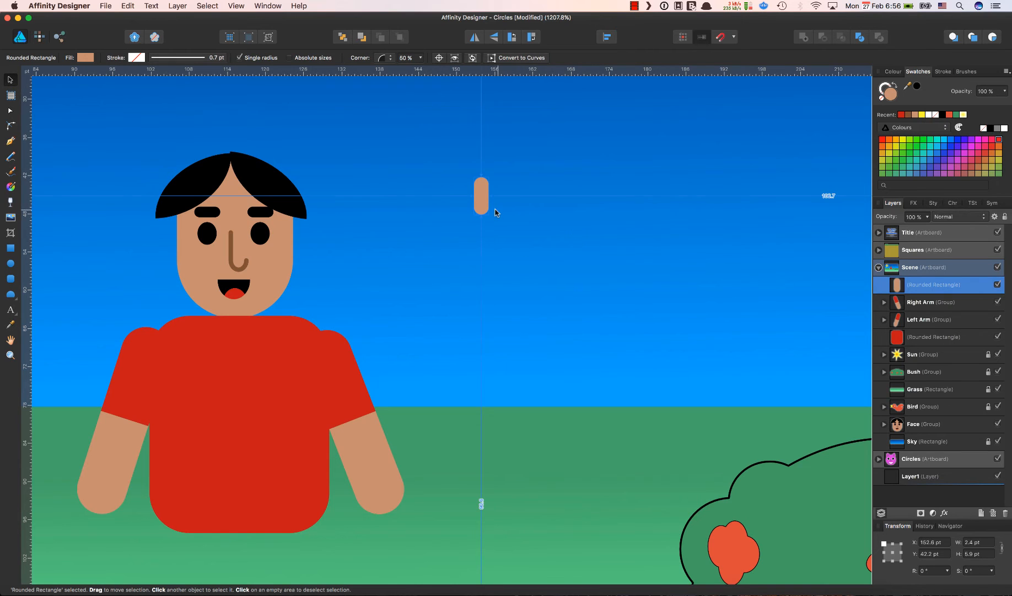
- Duplicate the small skin-coloured rounded rectangle and rotate a copy about -89° so it lies across the lower part of the upright one
key(super+j)
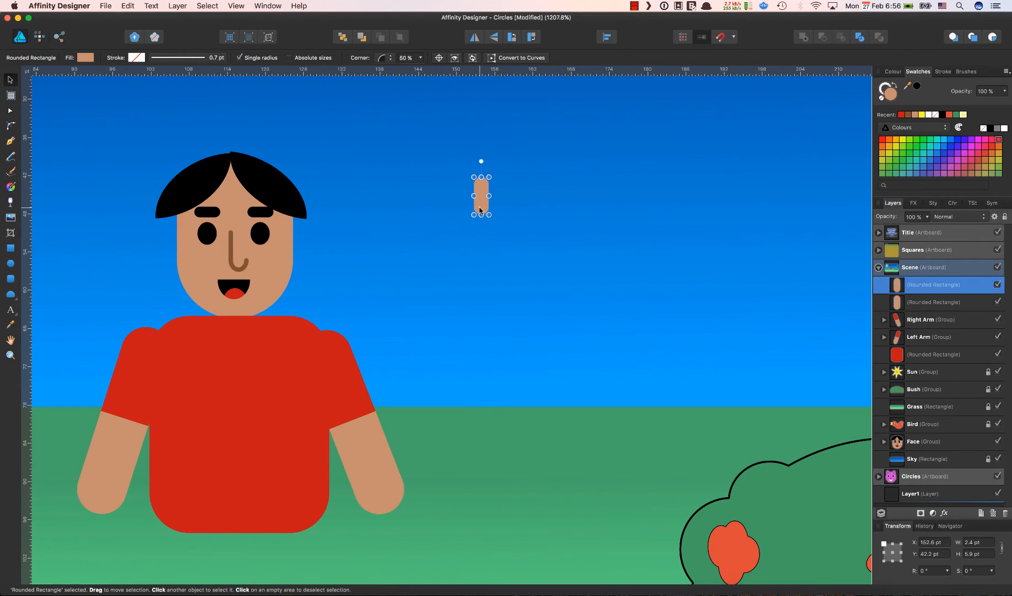
key(super+d)
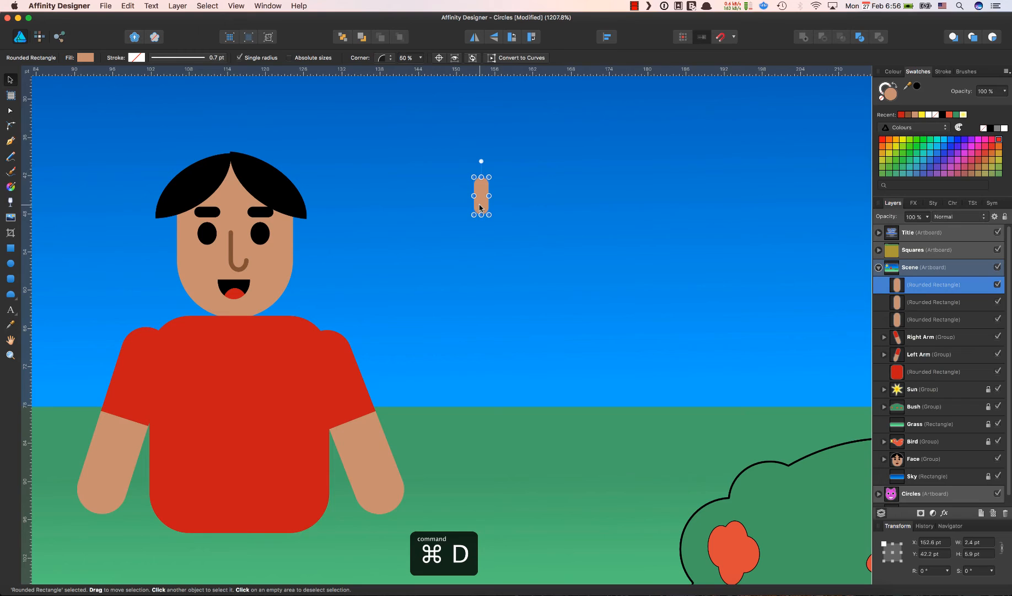
mouse_move(480, 209)
mouse_down()
mouse_move(500, 213)
mouse_move(527, 189)
mouse_move(534, 223)
mouse_move(492, 207)
mouse_up()
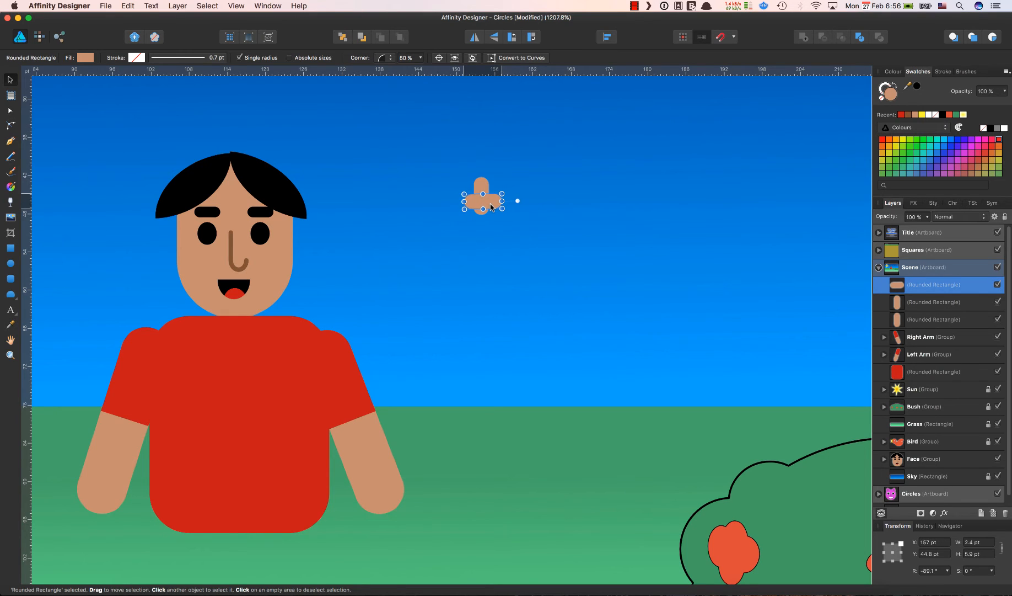
click(519, 259)
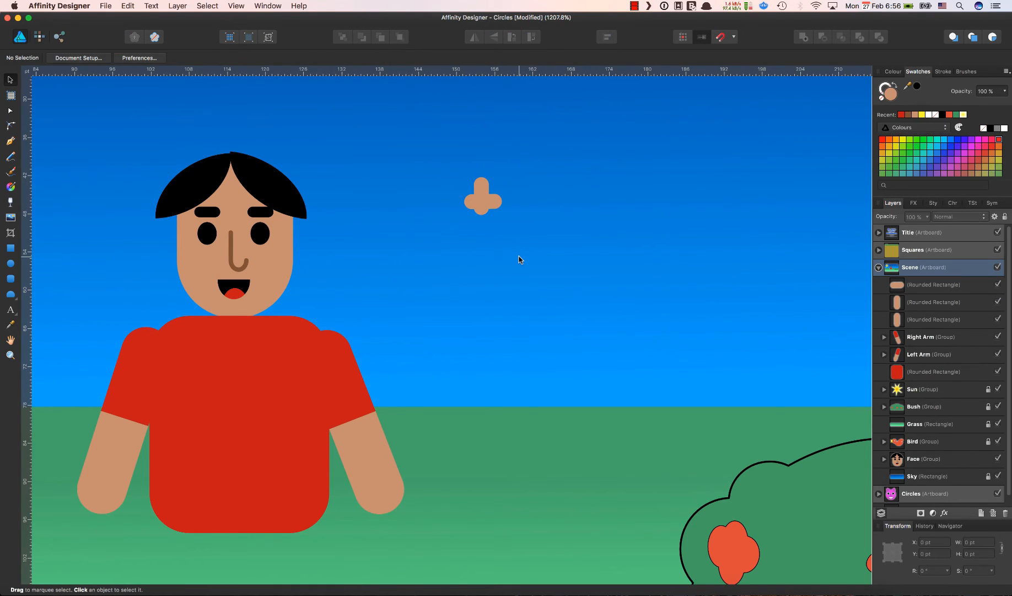
click(500, 205)
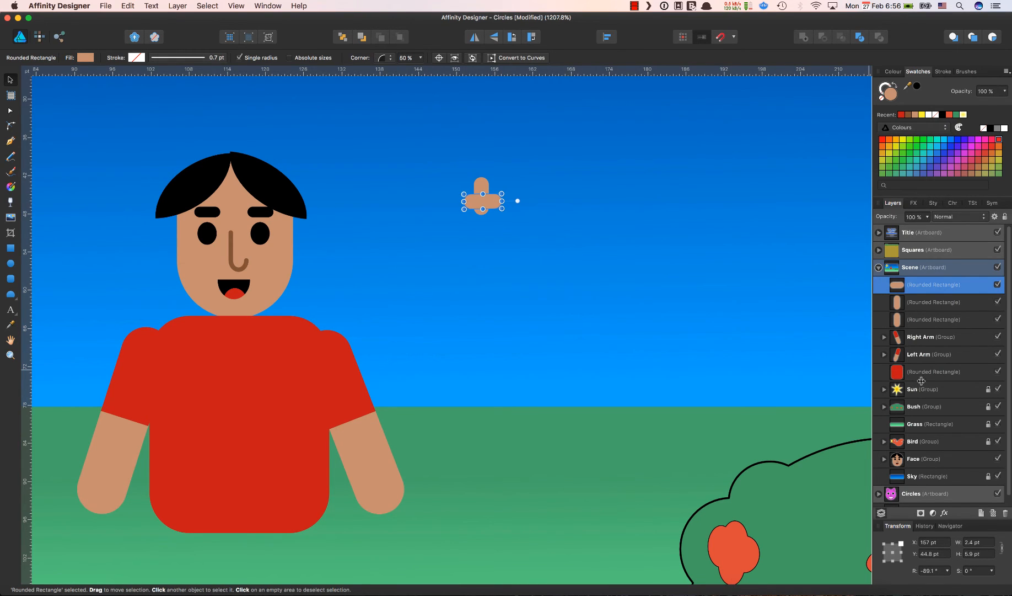
- Duplicate the Nose curve from the Face group and place the copy in the sky beside the skin-coloured shape
scroll(939, 386, down, 1)
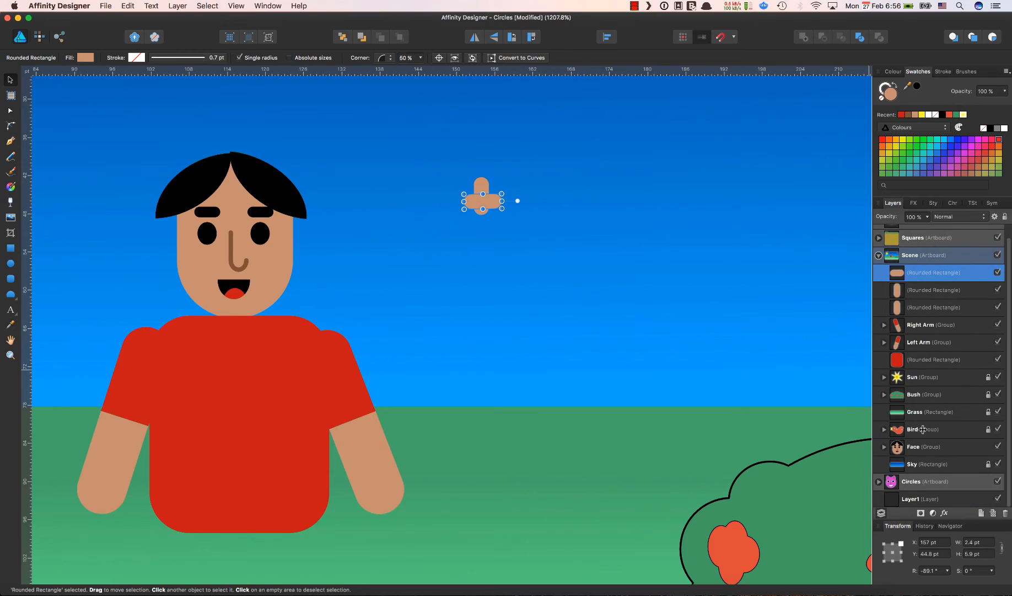
click(885, 447)
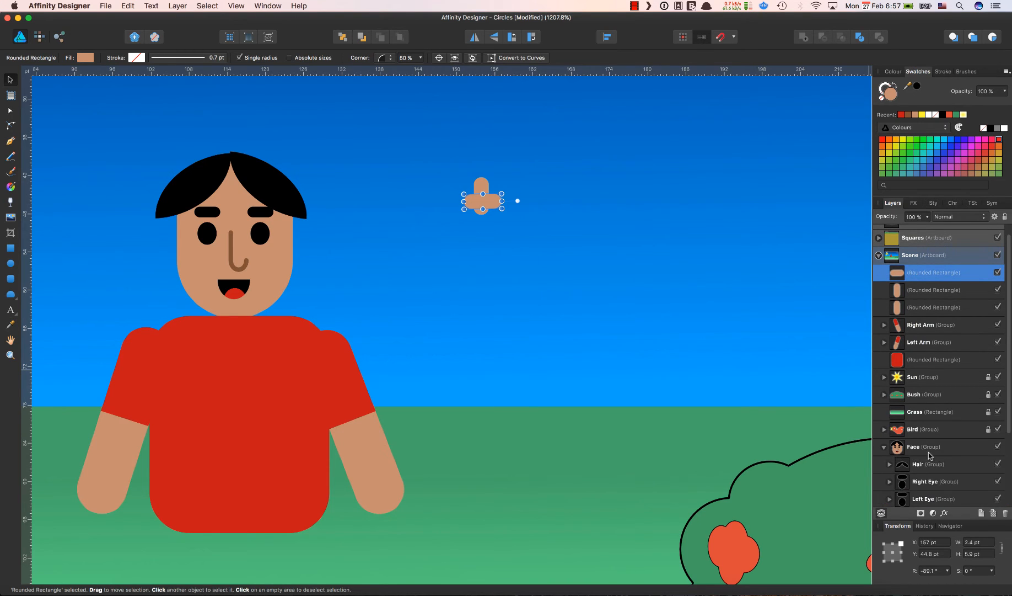
scroll(921, 435, down, 6)
click(924, 431)
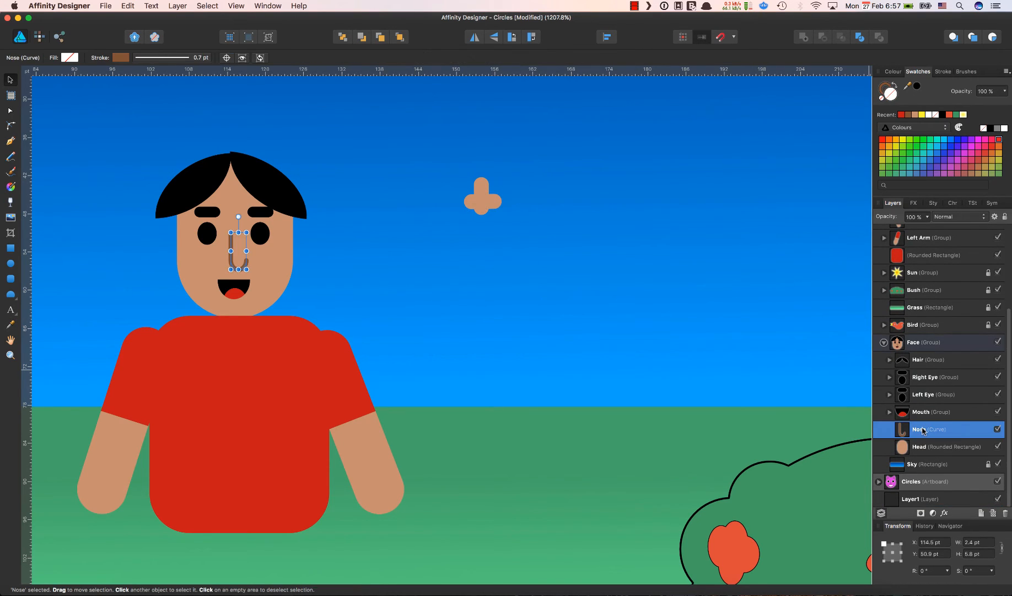
key(super+d)
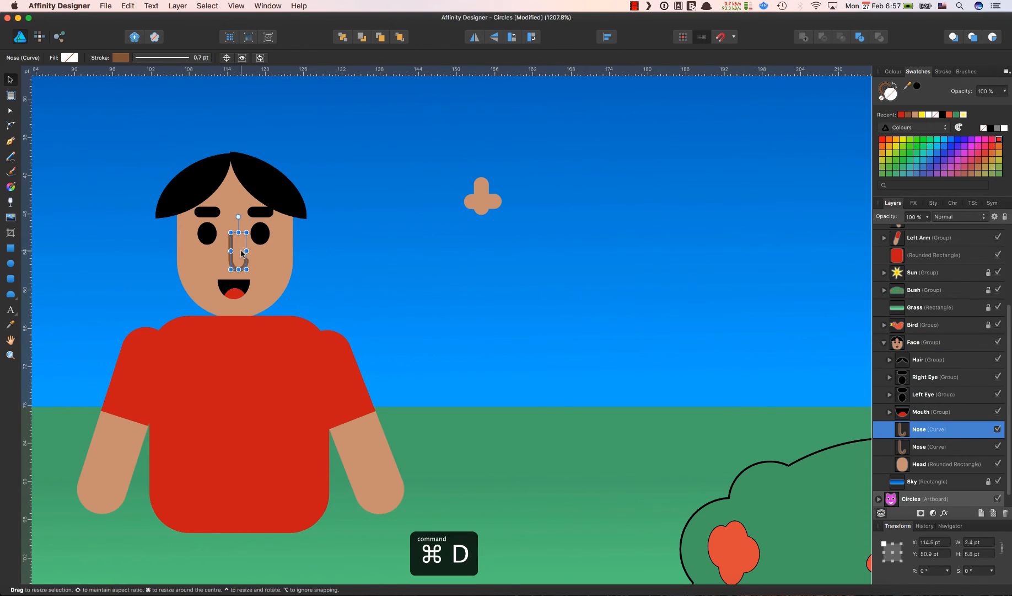
drag(231, 266, 575, 205)
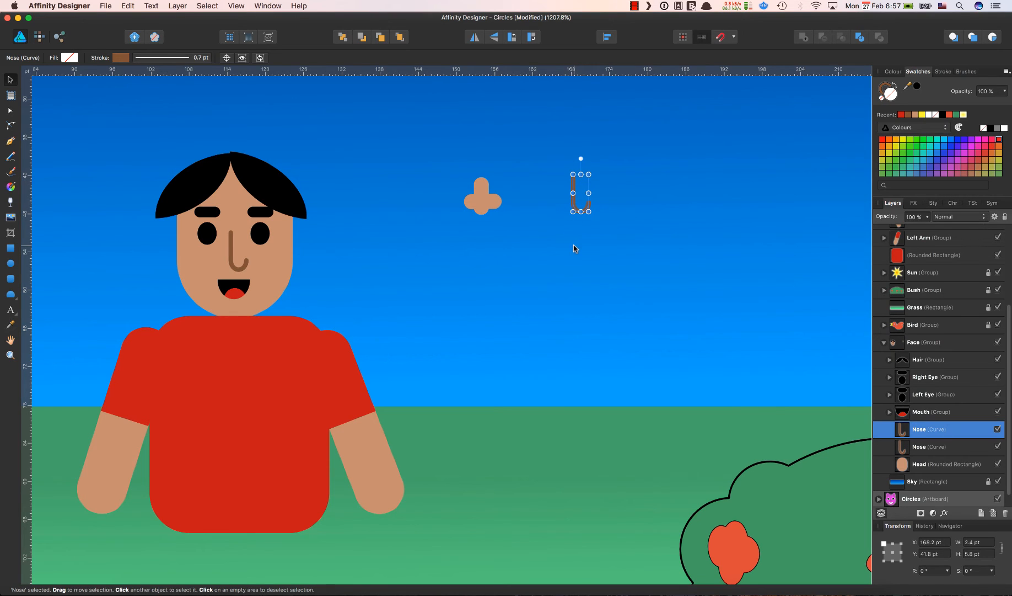
- Duplicate the nose copy again, flip the curve beside the skin-coloured shape horizontally and shift it to its left
key(super+d)
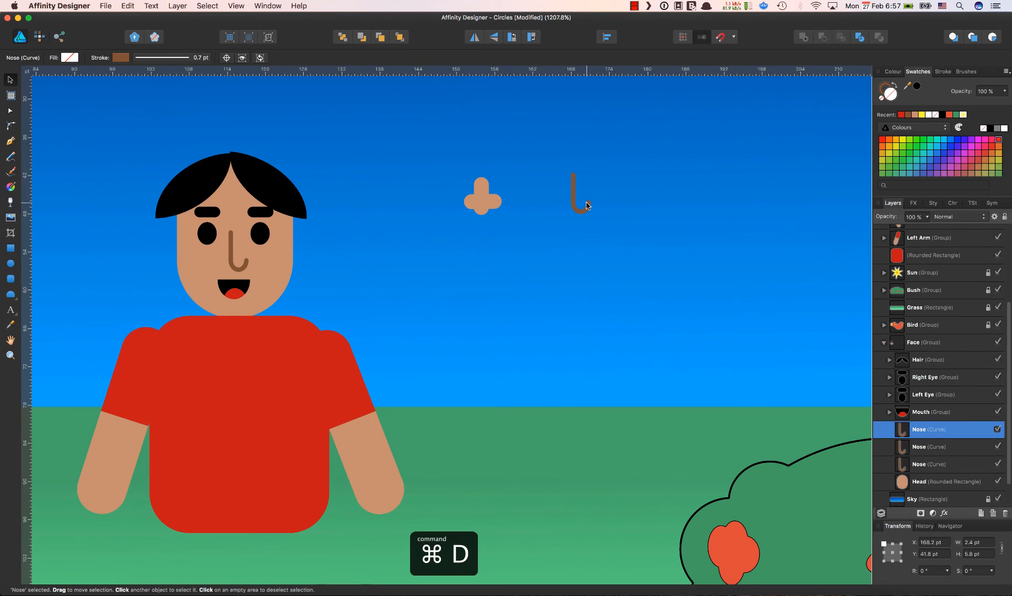
click(474, 37)
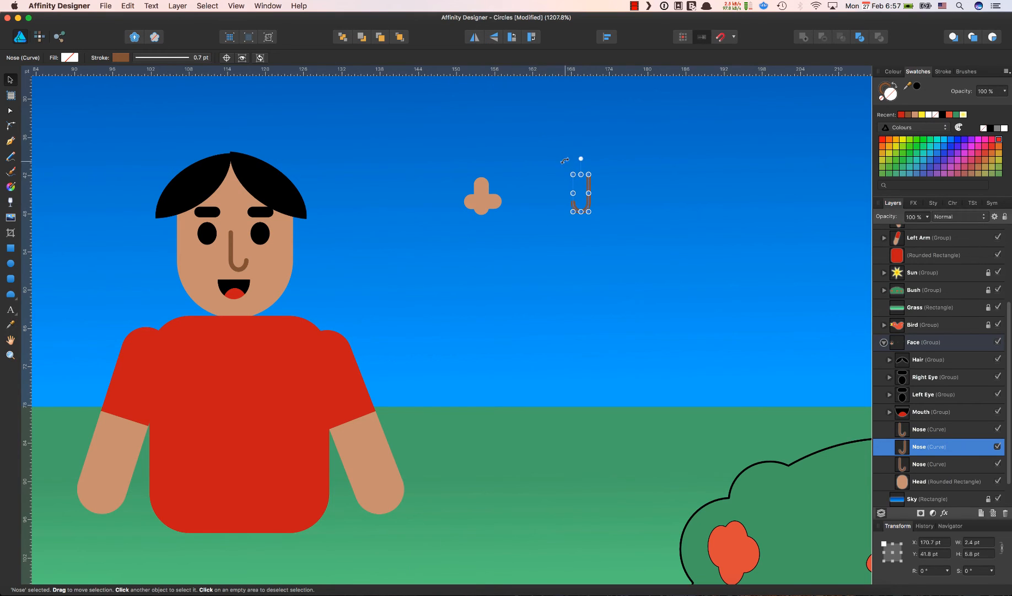
drag(588, 207, 574, 208)
- Move the original nose curve off the face and align its stem with the mirrored copy to form a symmetric anchor shape
click(930, 468)
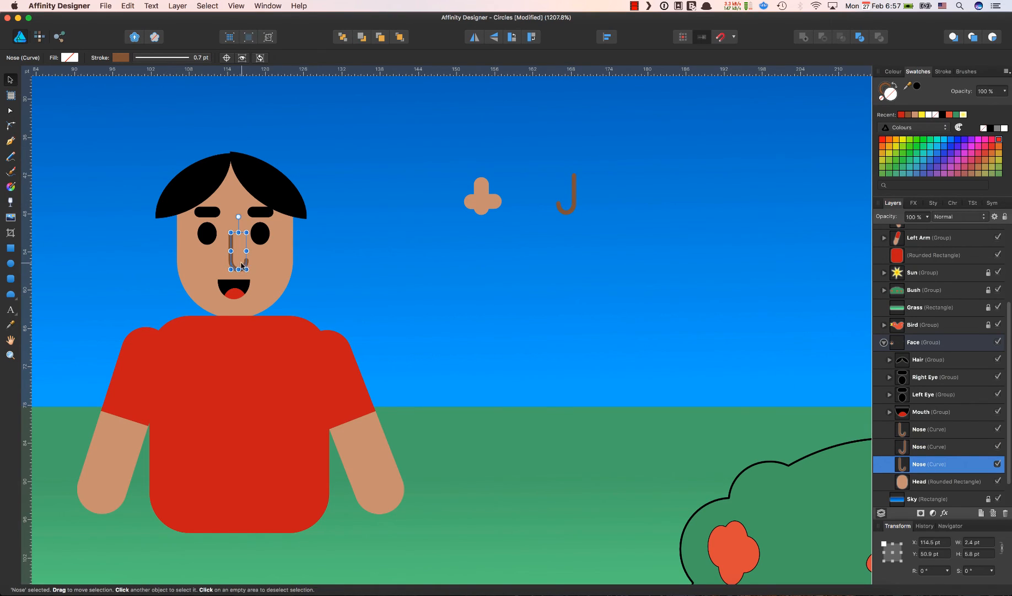
drag(235, 264, 575, 207)
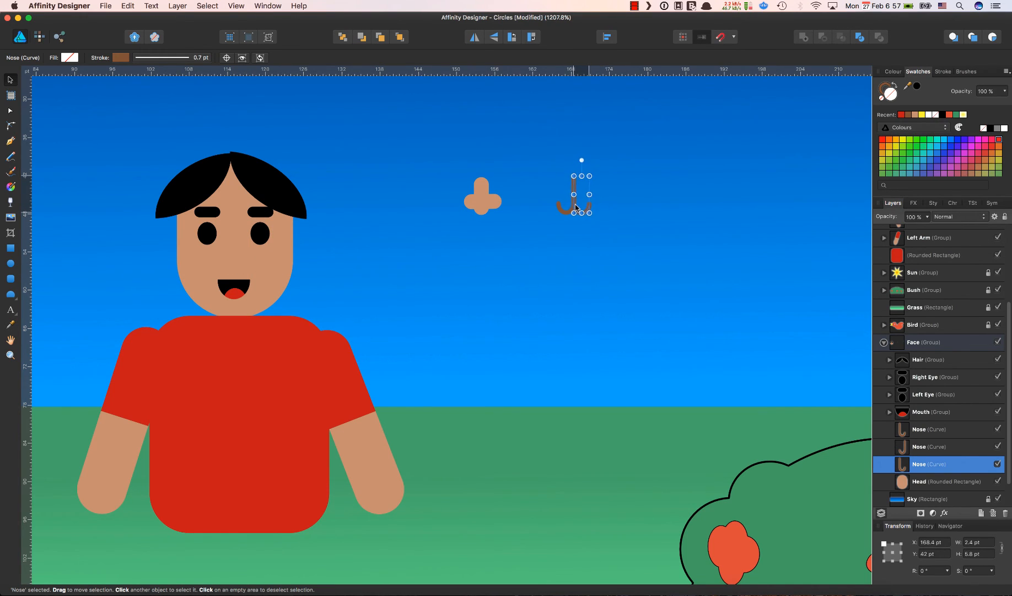
click(644, 210)
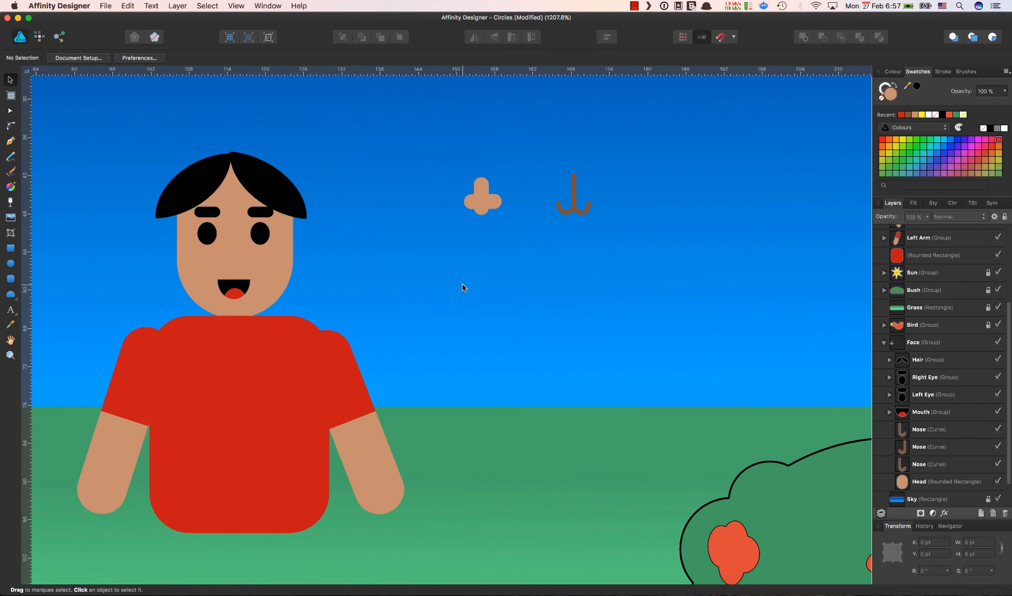
- Delete the stray nose curve left below the bird
scroll(462, 287, down, 10)
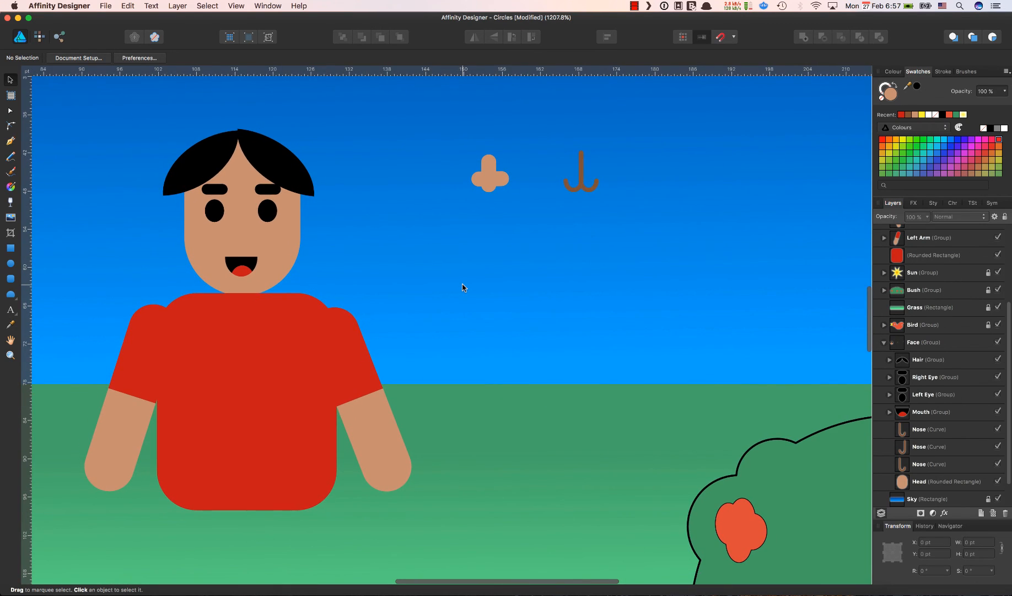
scroll(462, 287, down, 2)
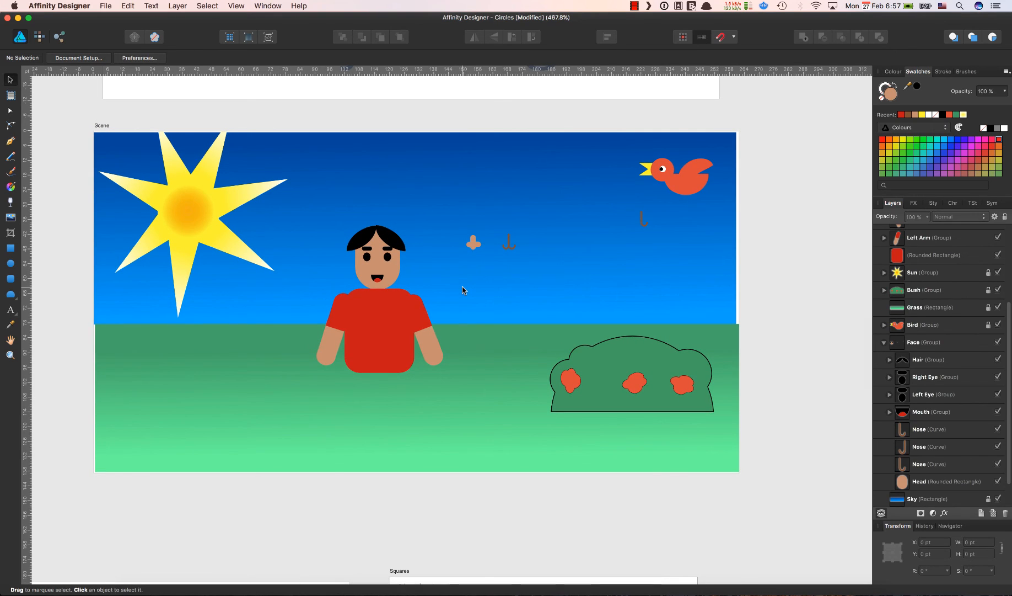
click(643, 223)
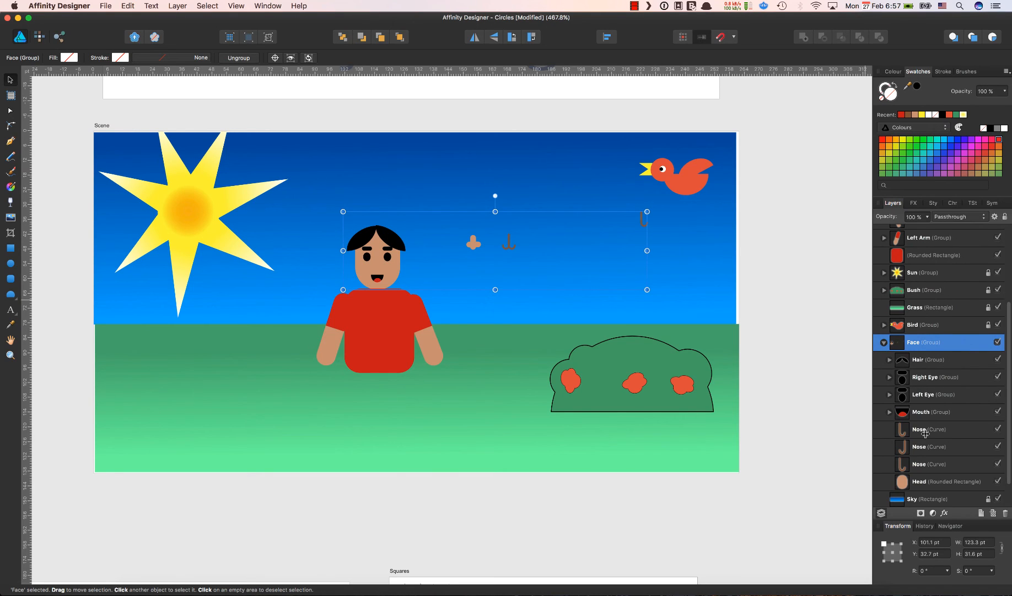
click(953, 434)
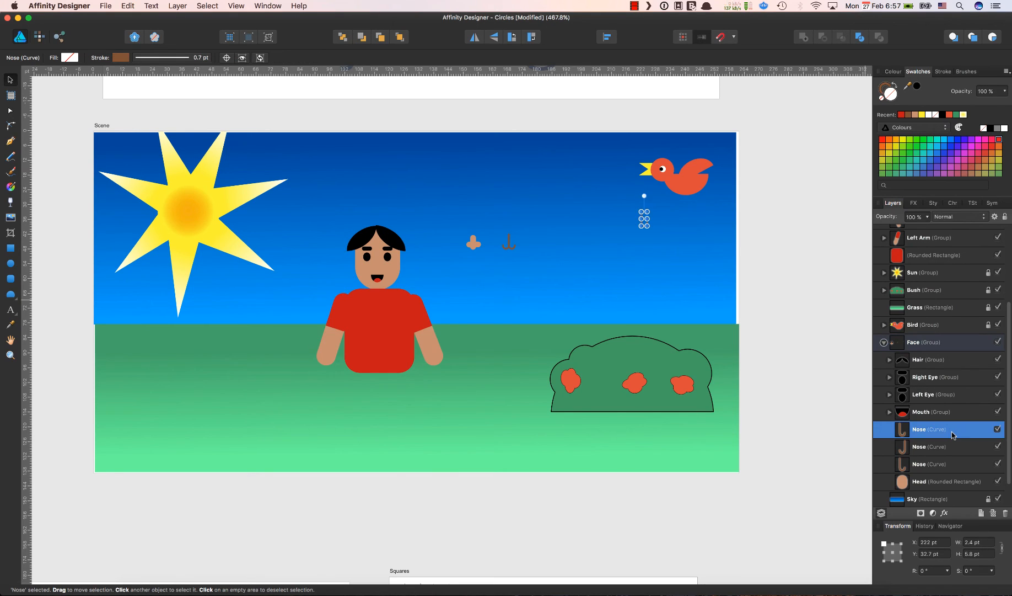
key(Delete)
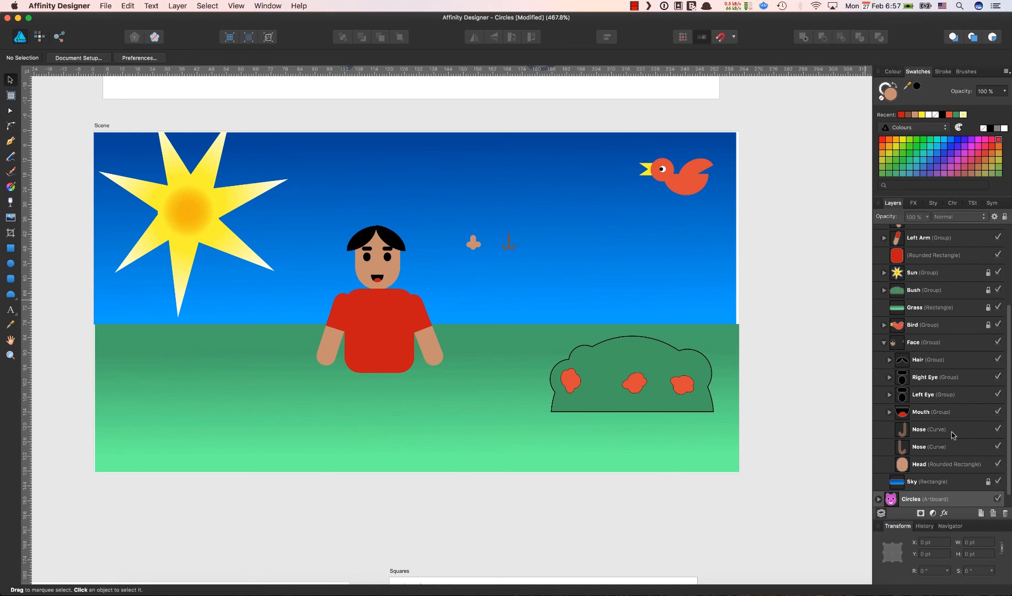